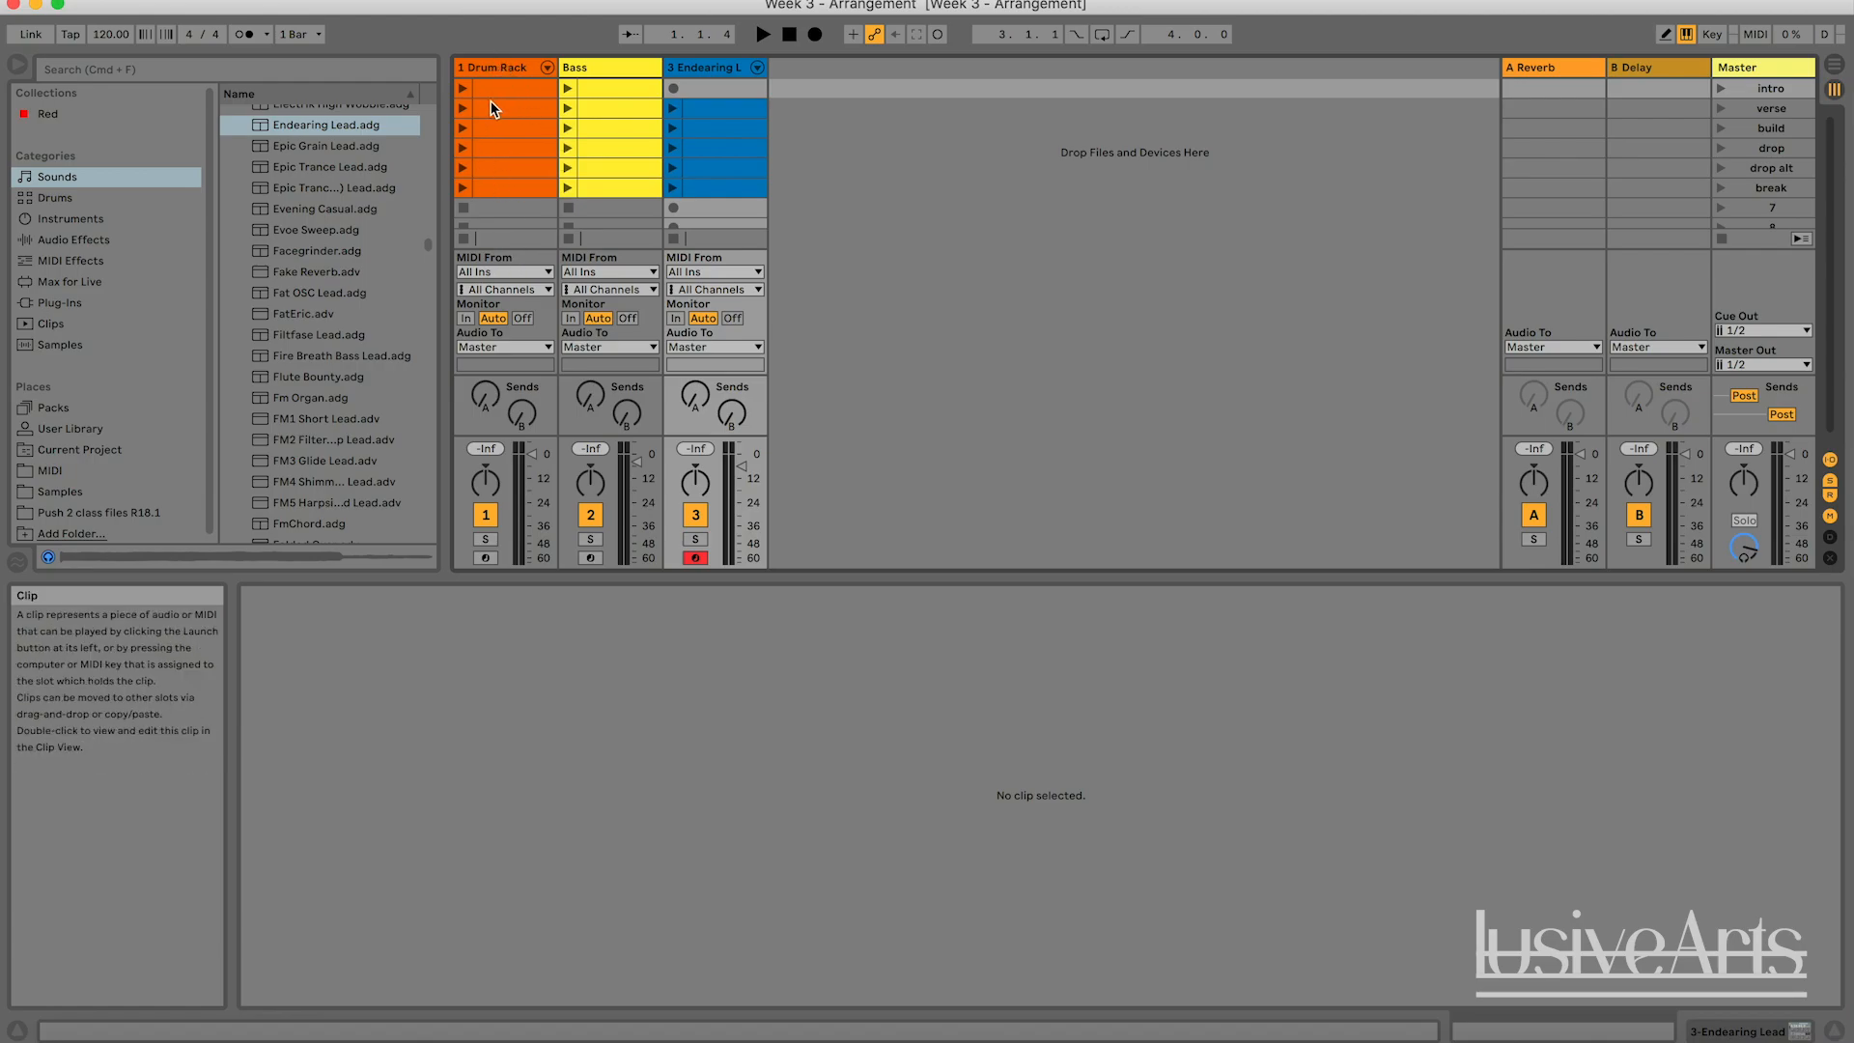
Go through the verse, build, drop, drop alt, break and intro scenes on the Master track.
{"action": "left_click", "coordinate": [1771, 108]}
{"action": "left_click", "coordinate": [1771, 127]}
{"action": "left_click", "coordinate": [1771, 148]}
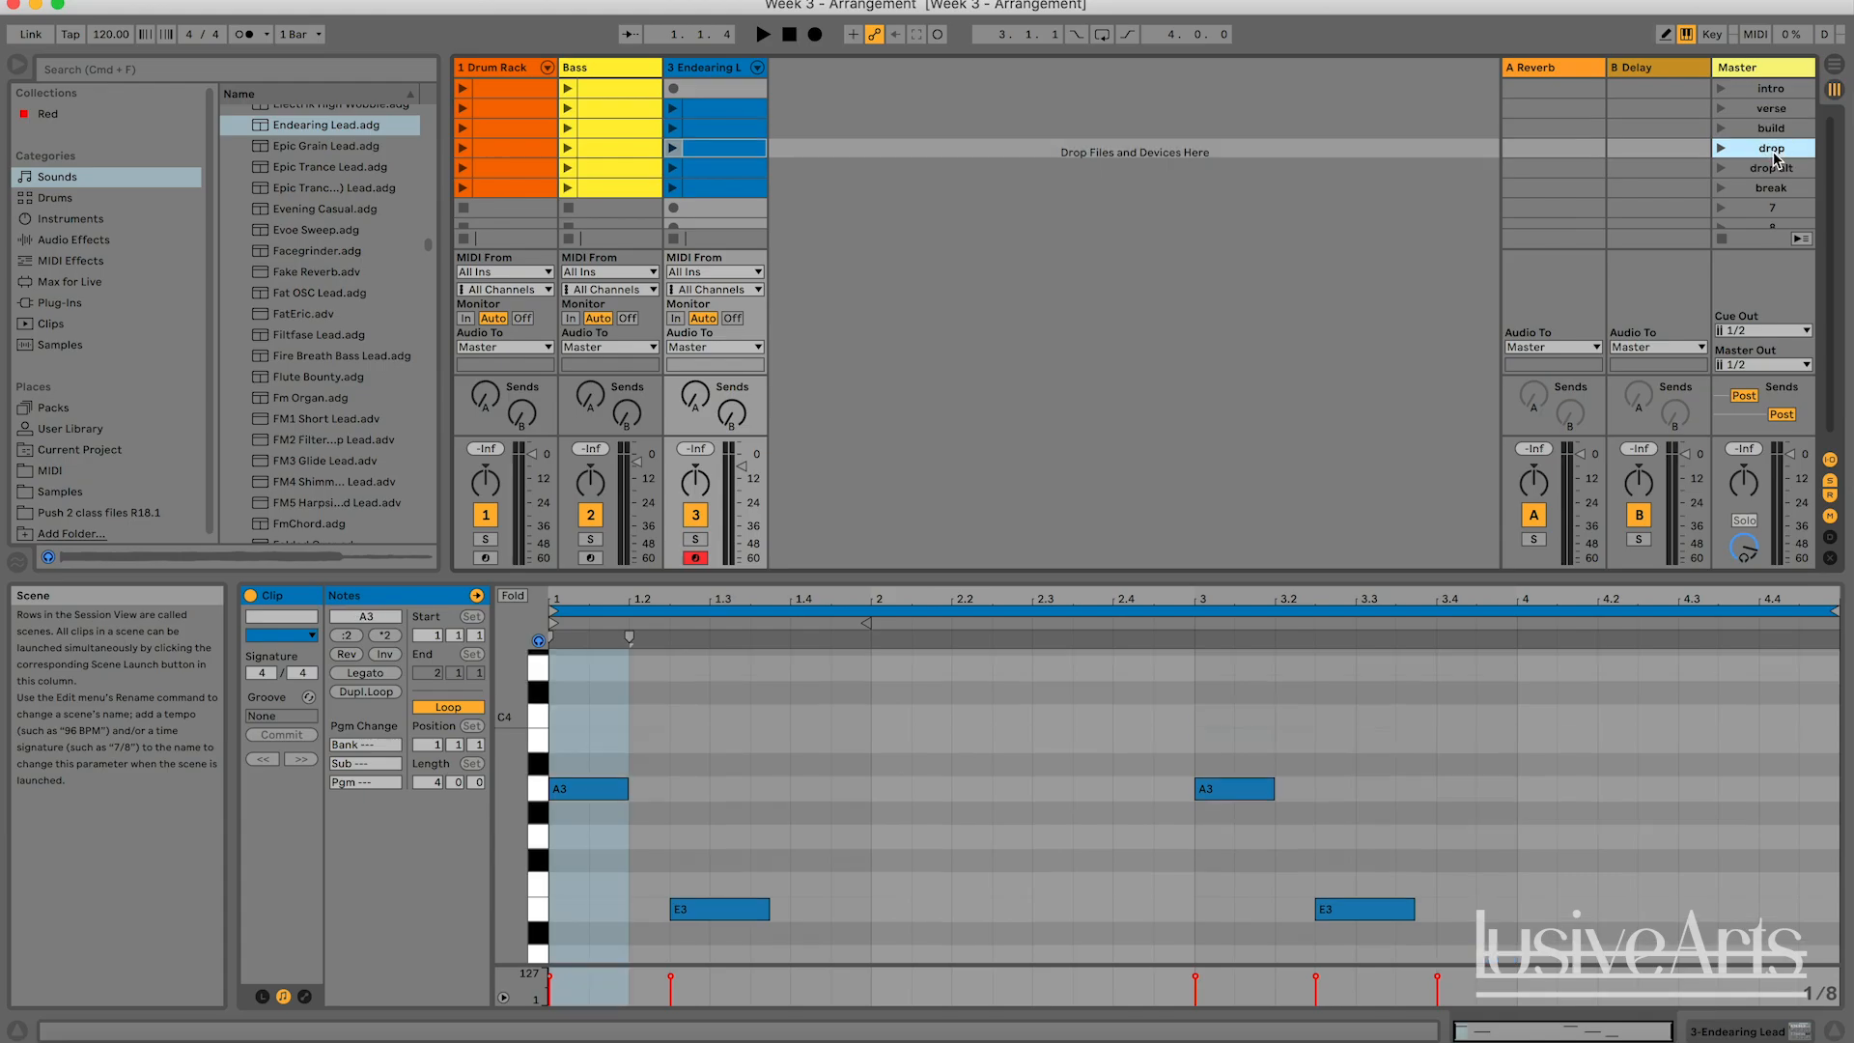
{"action": "left_click", "coordinate": [1773, 168]}
{"action": "left_click", "coordinate": [1771, 188]}
{"action": "left_click", "coordinate": [1769, 89]}
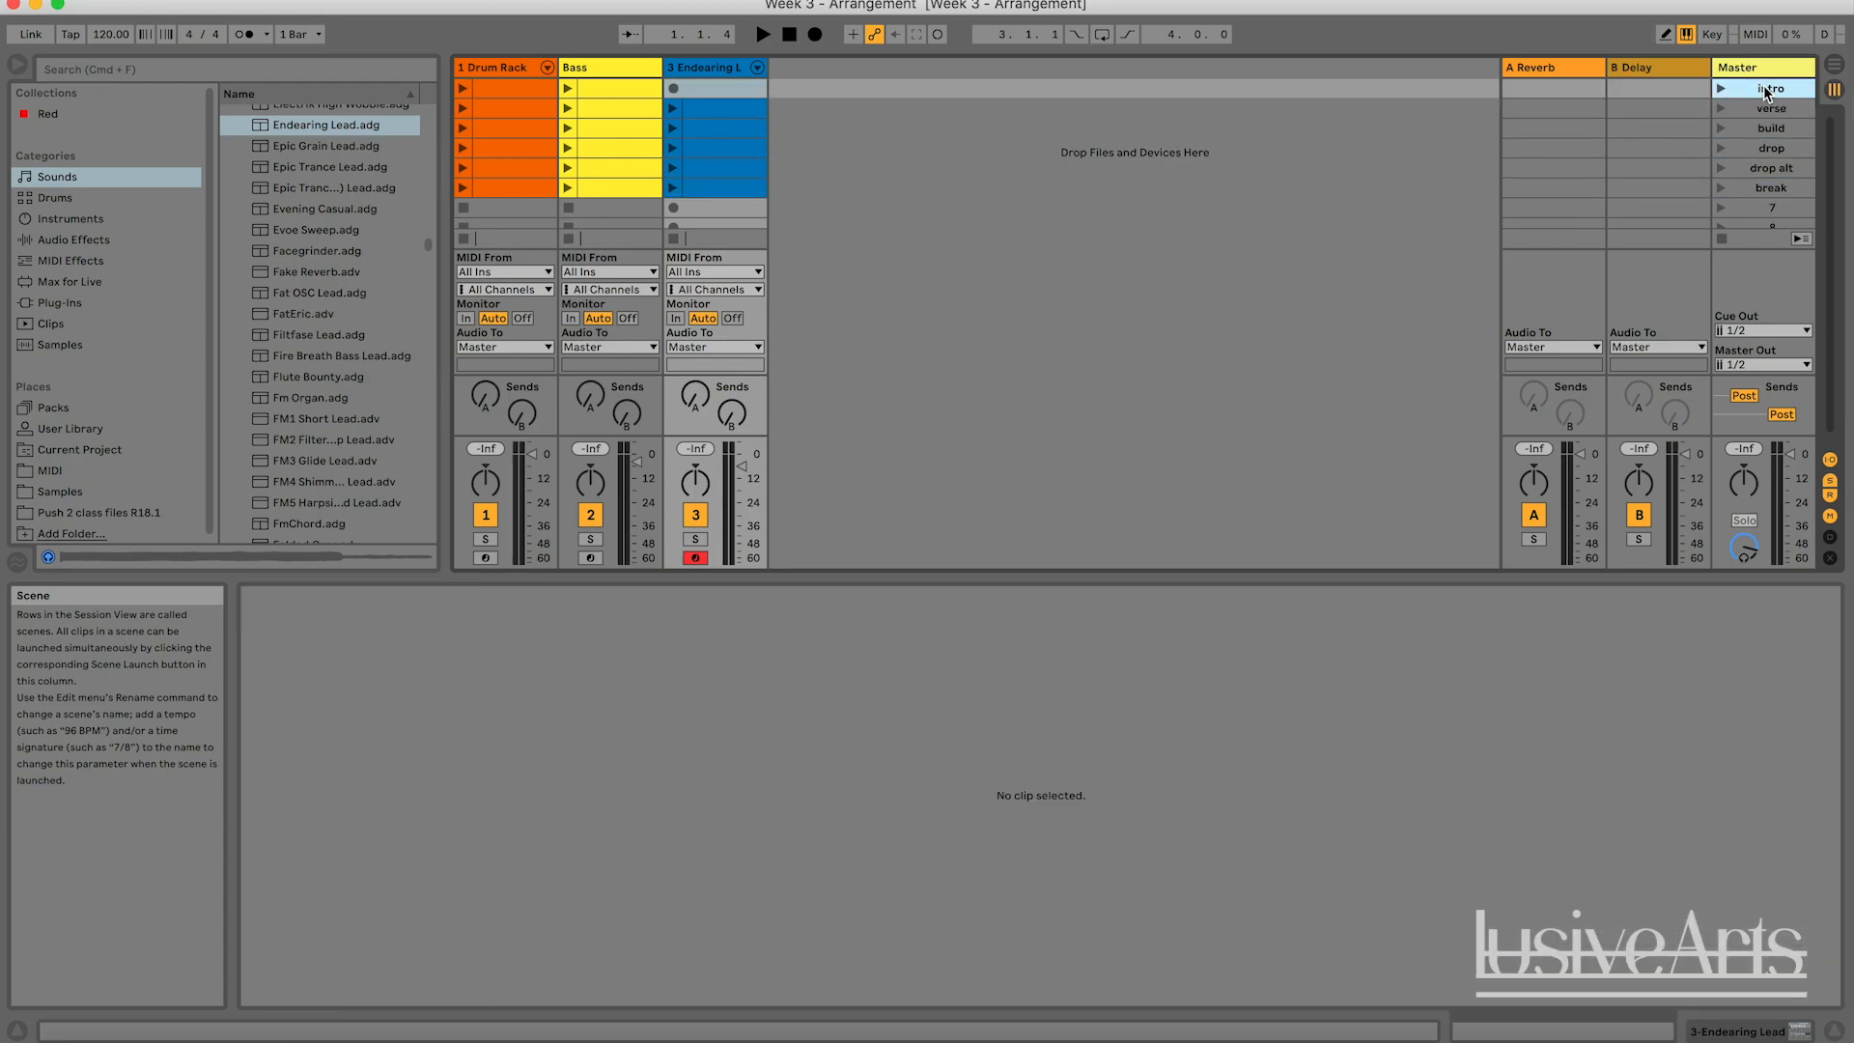
{"action": "left_click", "coordinate": [1301, 136]}
{"action": "left_click", "coordinate": [586, 70]}
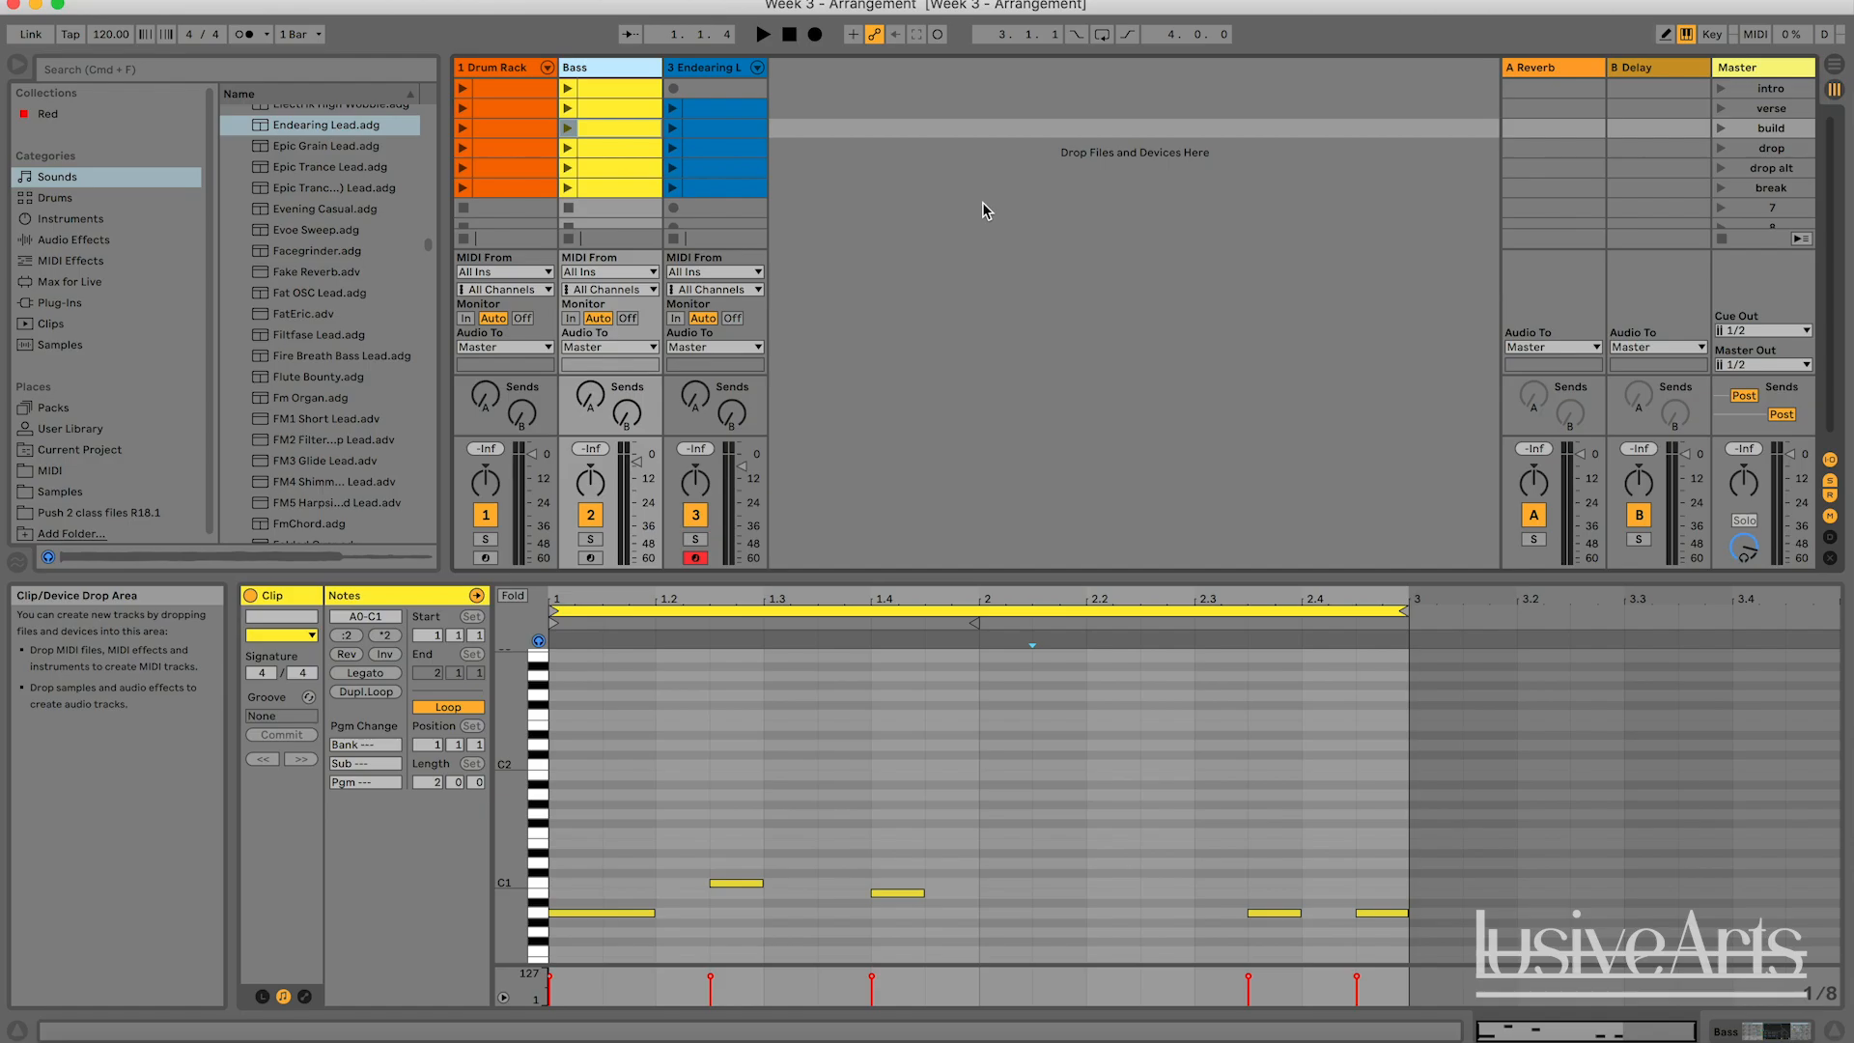
{"action": "left_click", "coordinate": [912, 170]}
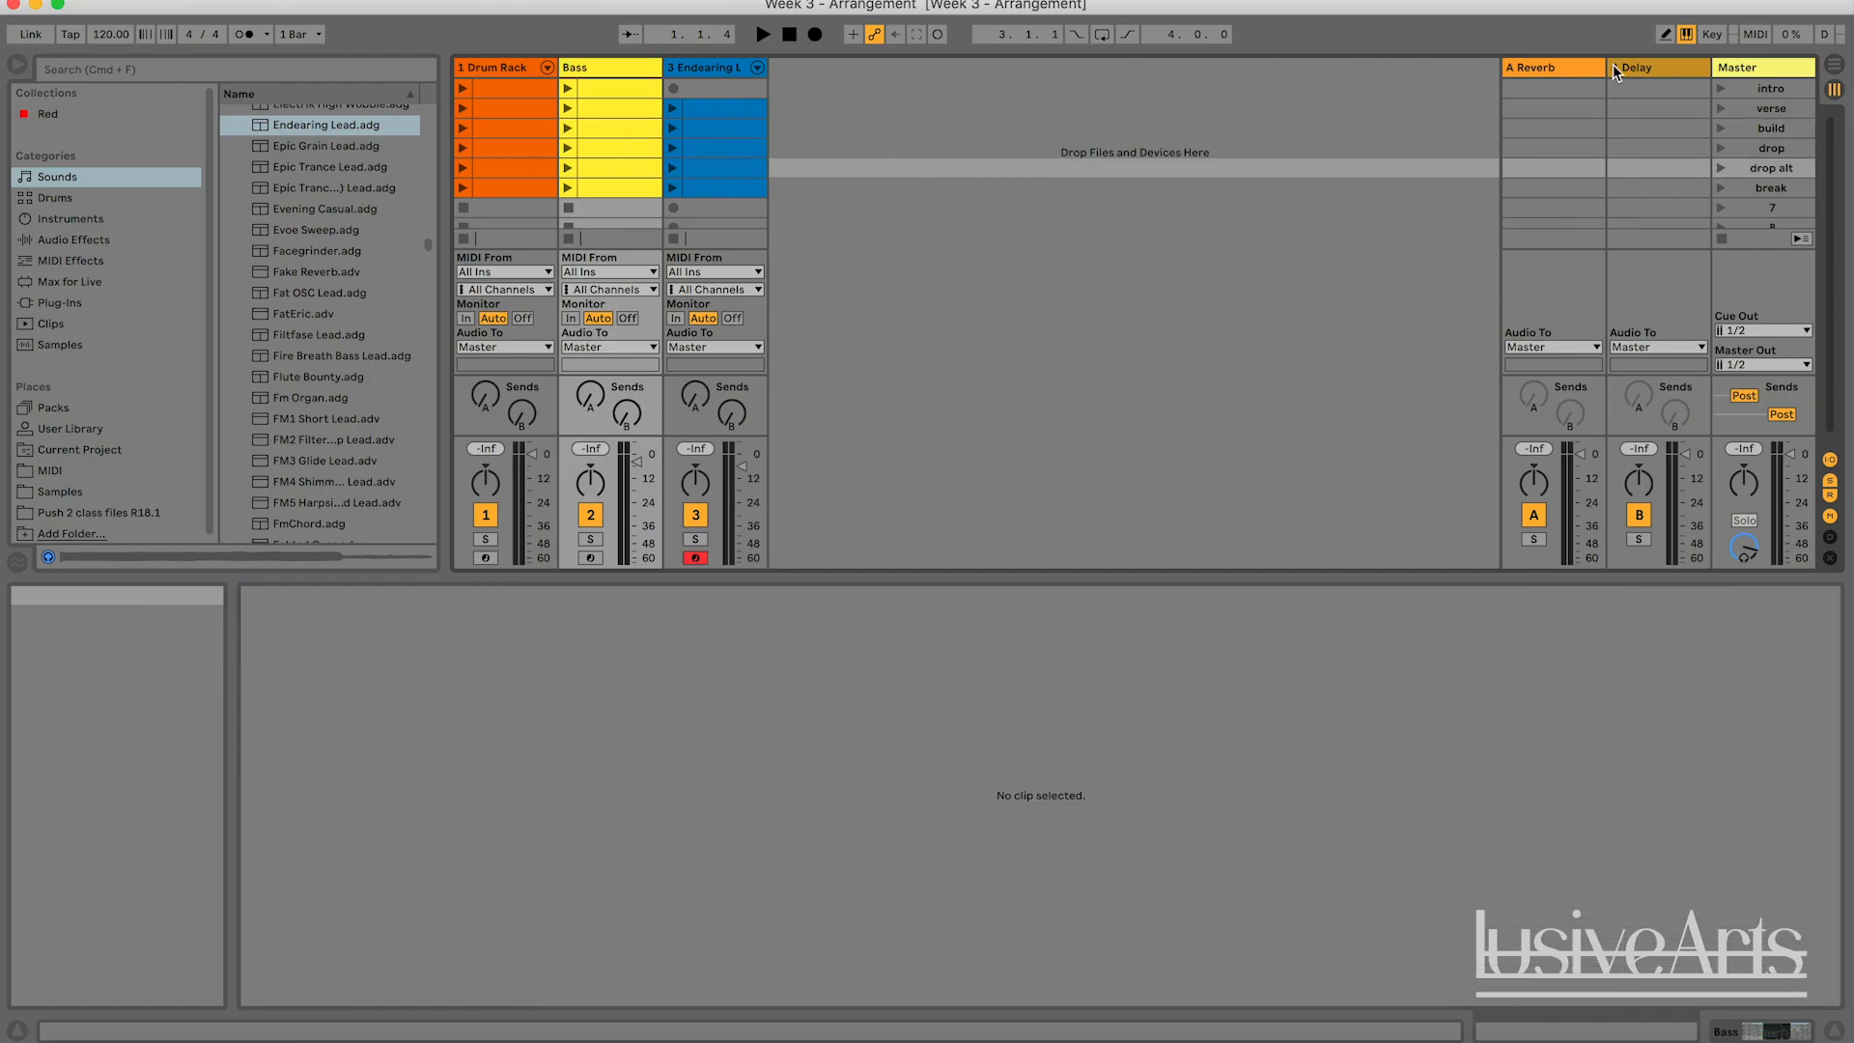
Review the Bass track's clips scene by scene, running through the scenes twice up to break.
{"action": "left_click", "coordinate": [1772, 93]}
{"action": "left_click", "coordinate": [1775, 111]}
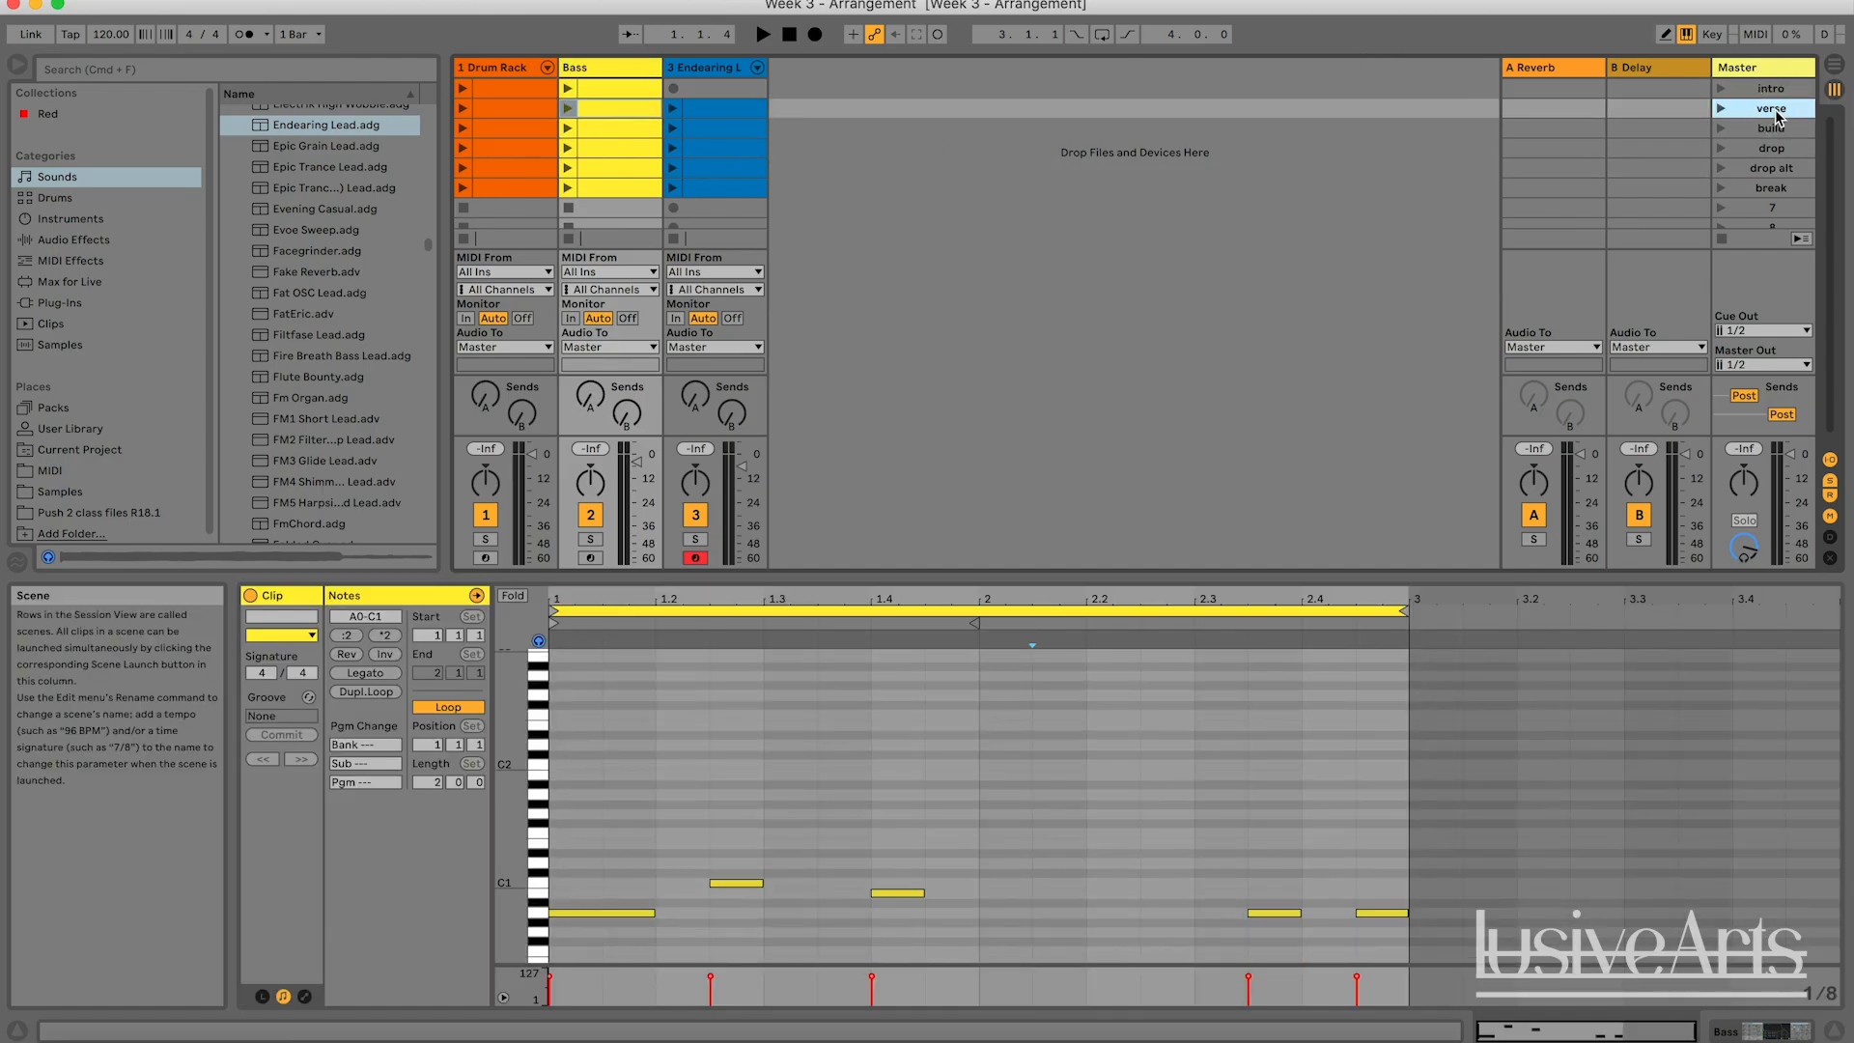
{"action": "left_click", "coordinate": [1776, 129]}
{"action": "left_click", "coordinate": [1777, 147]}
{"action": "left_click", "coordinate": [1778, 170]}
{"action": "left_click", "coordinate": [1776, 190]}
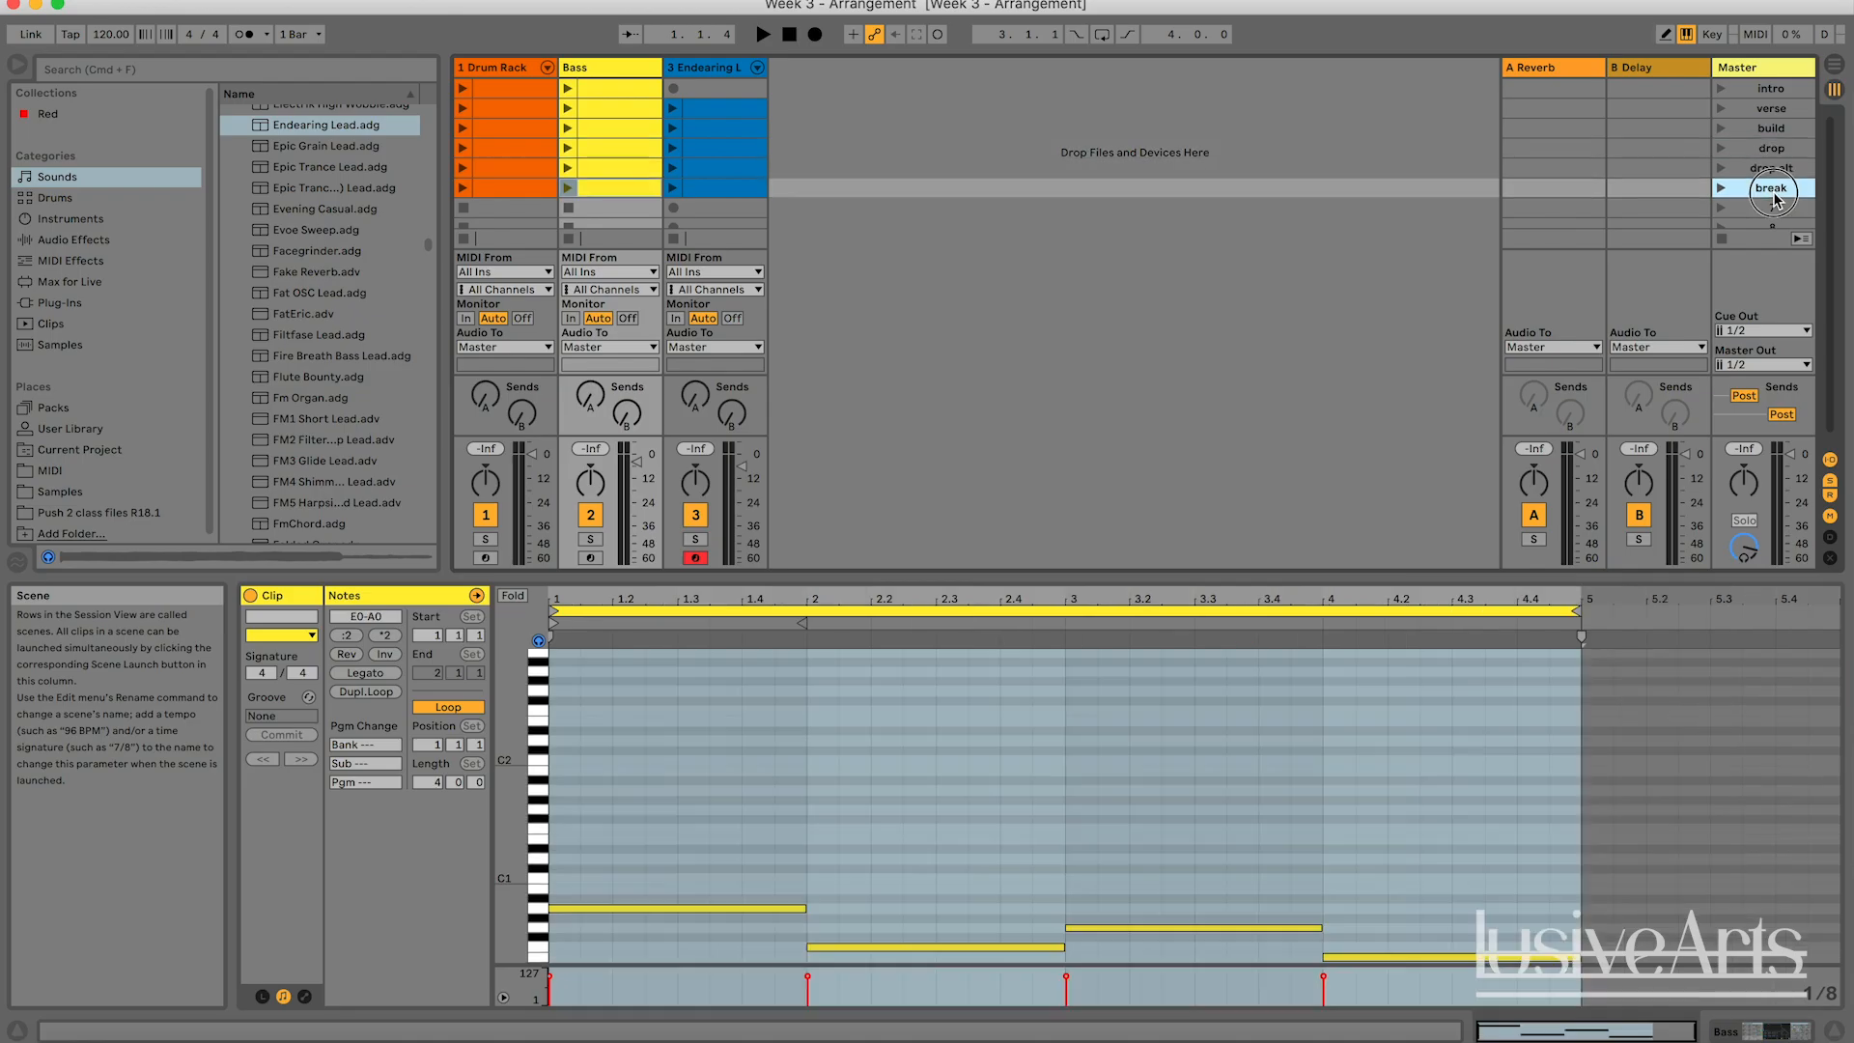
{"action": "left_click", "coordinate": [1772, 107]}
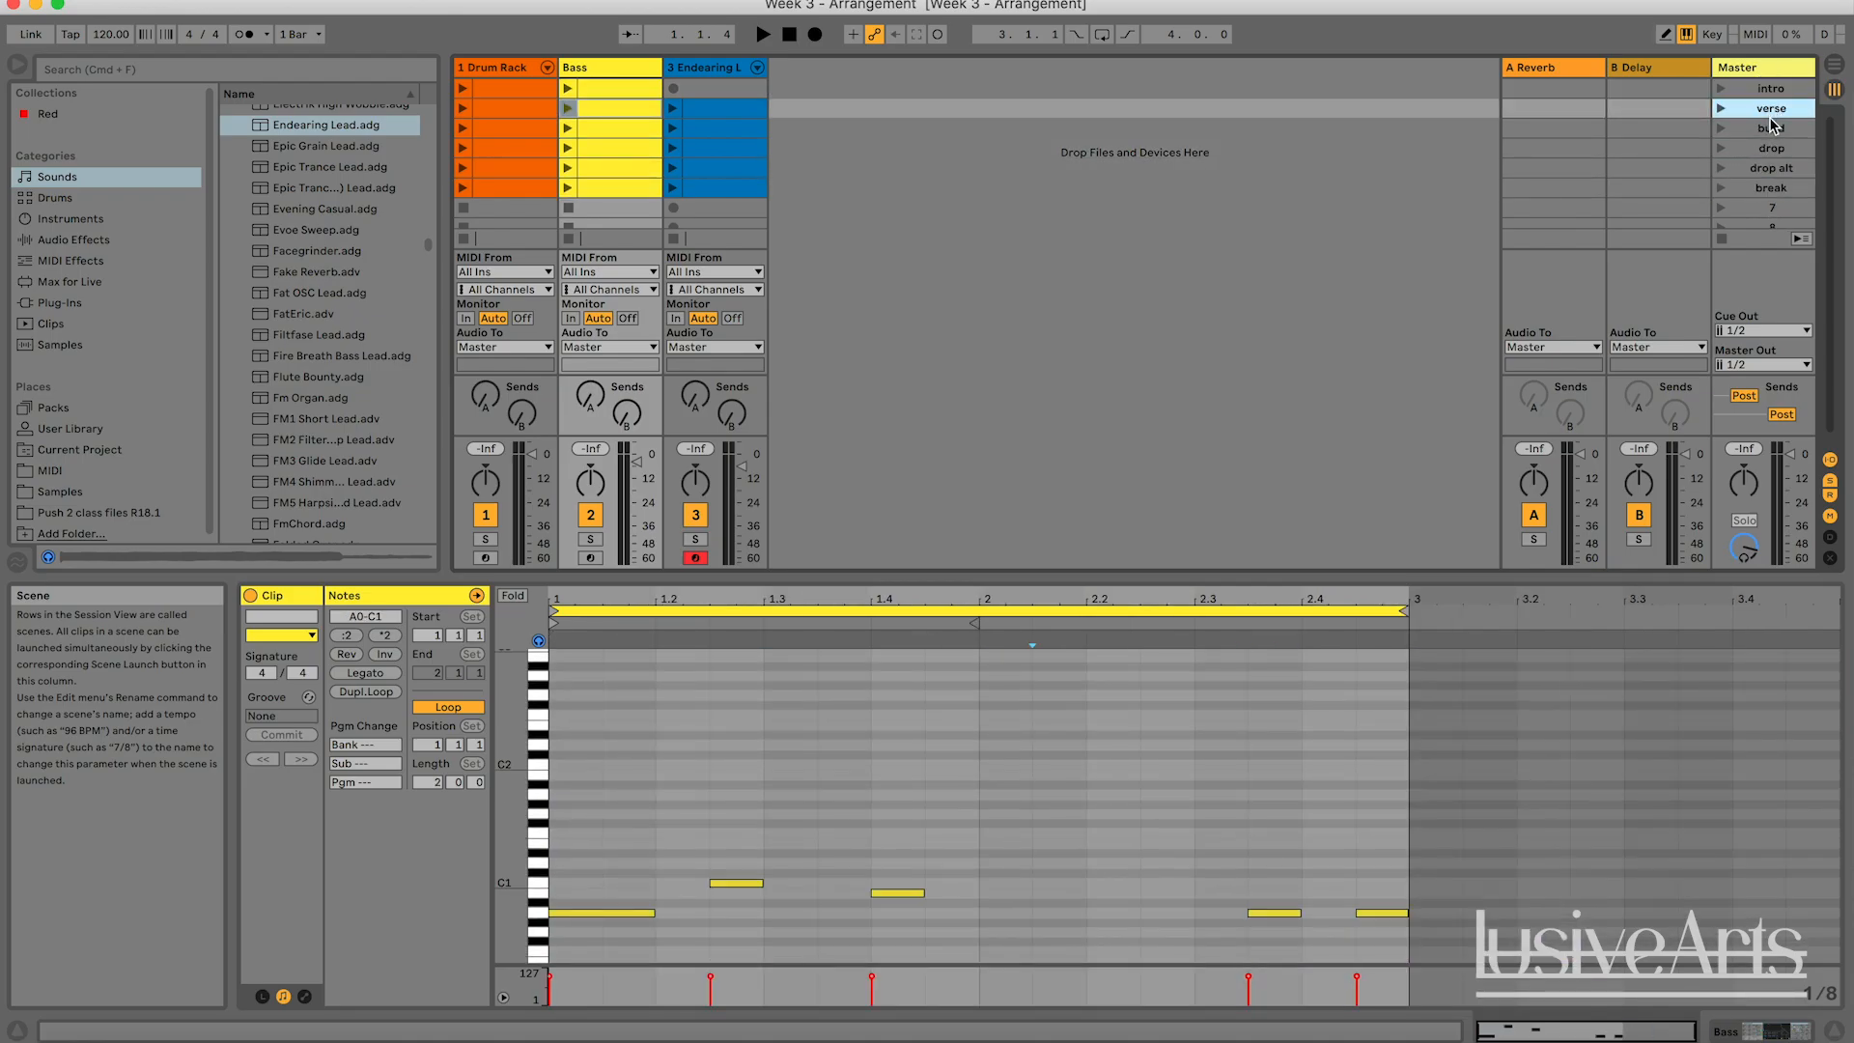
{"action": "left_click", "coordinate": [1774, 128]}
{"action": "left_click", "coordinate": [1773, 150]}
{"action": "left_click", "coordinate": [1773, 168]}
{"action": "left_click", "coordinate": [1772, 188]}
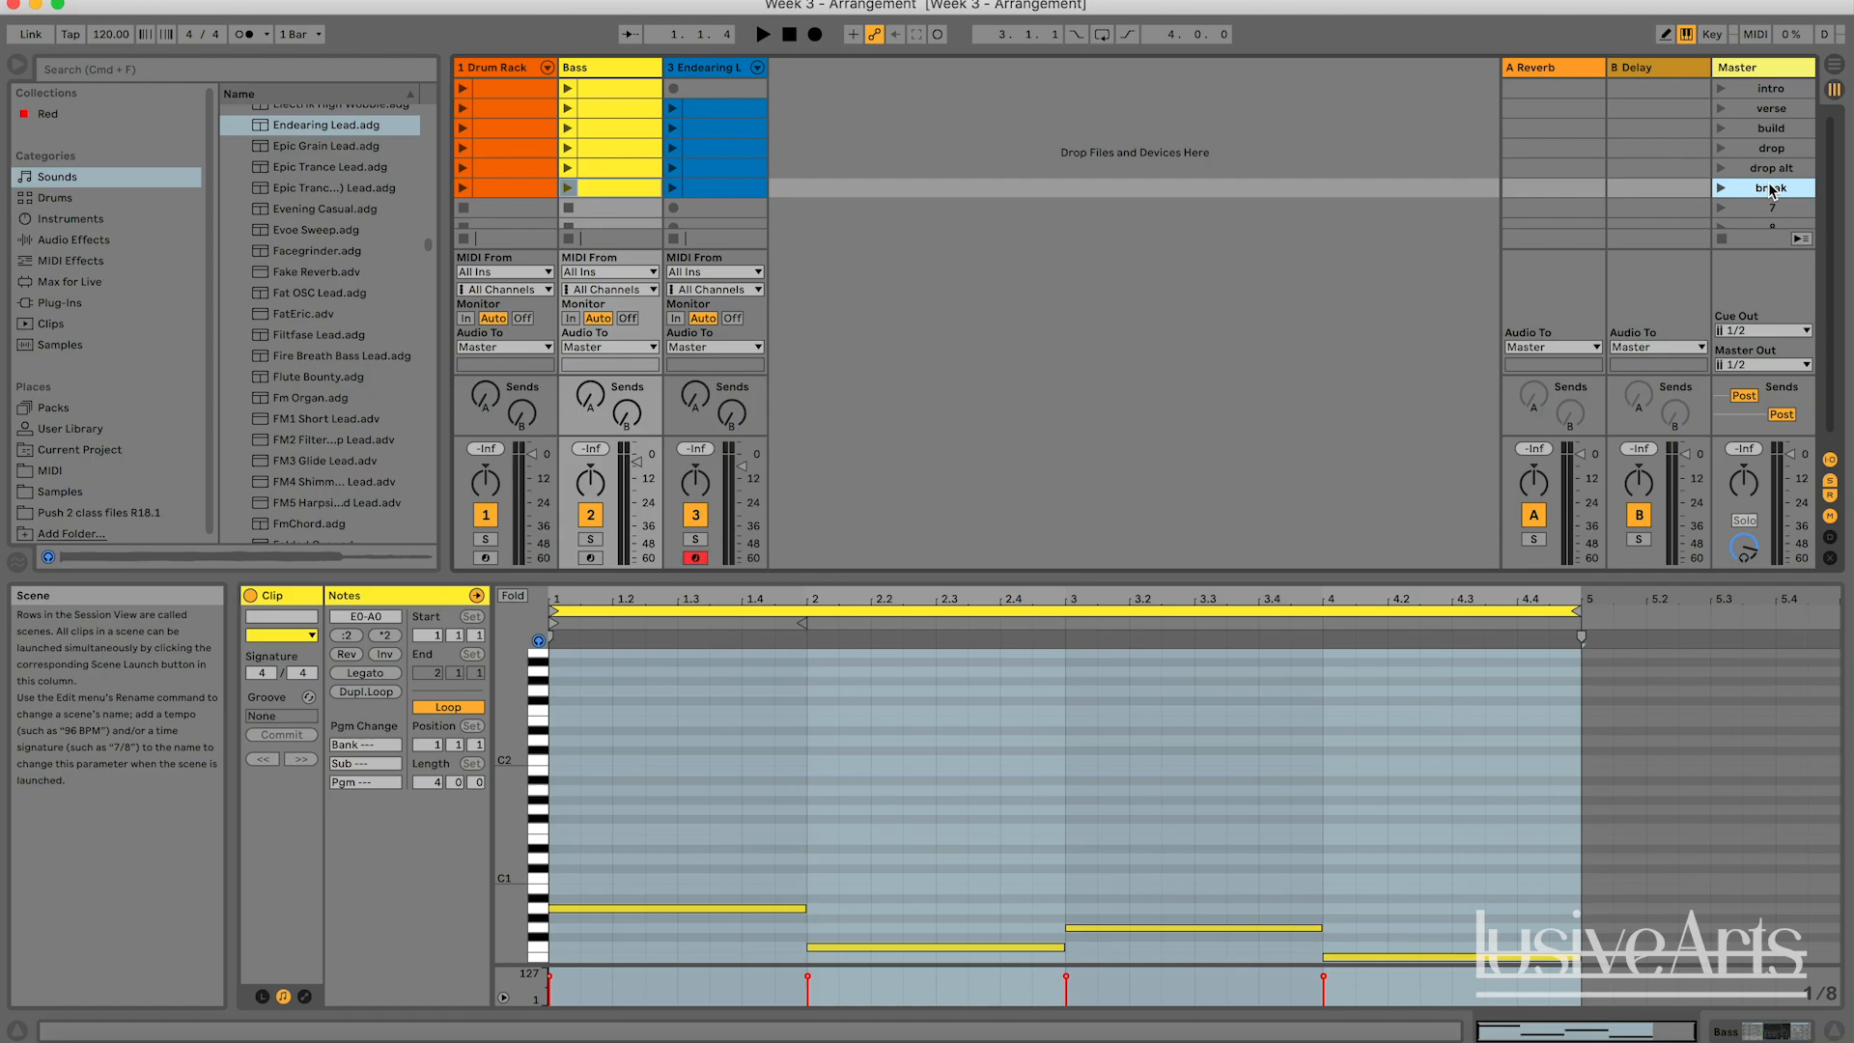
Launch the scenes in order from intro through verse, build, drop, drop alt and break, and stop playback.
{"action": "left_click", "coordinate": [1058, 153]}
{"action": "left_click", "coordinate": [788, 36]}
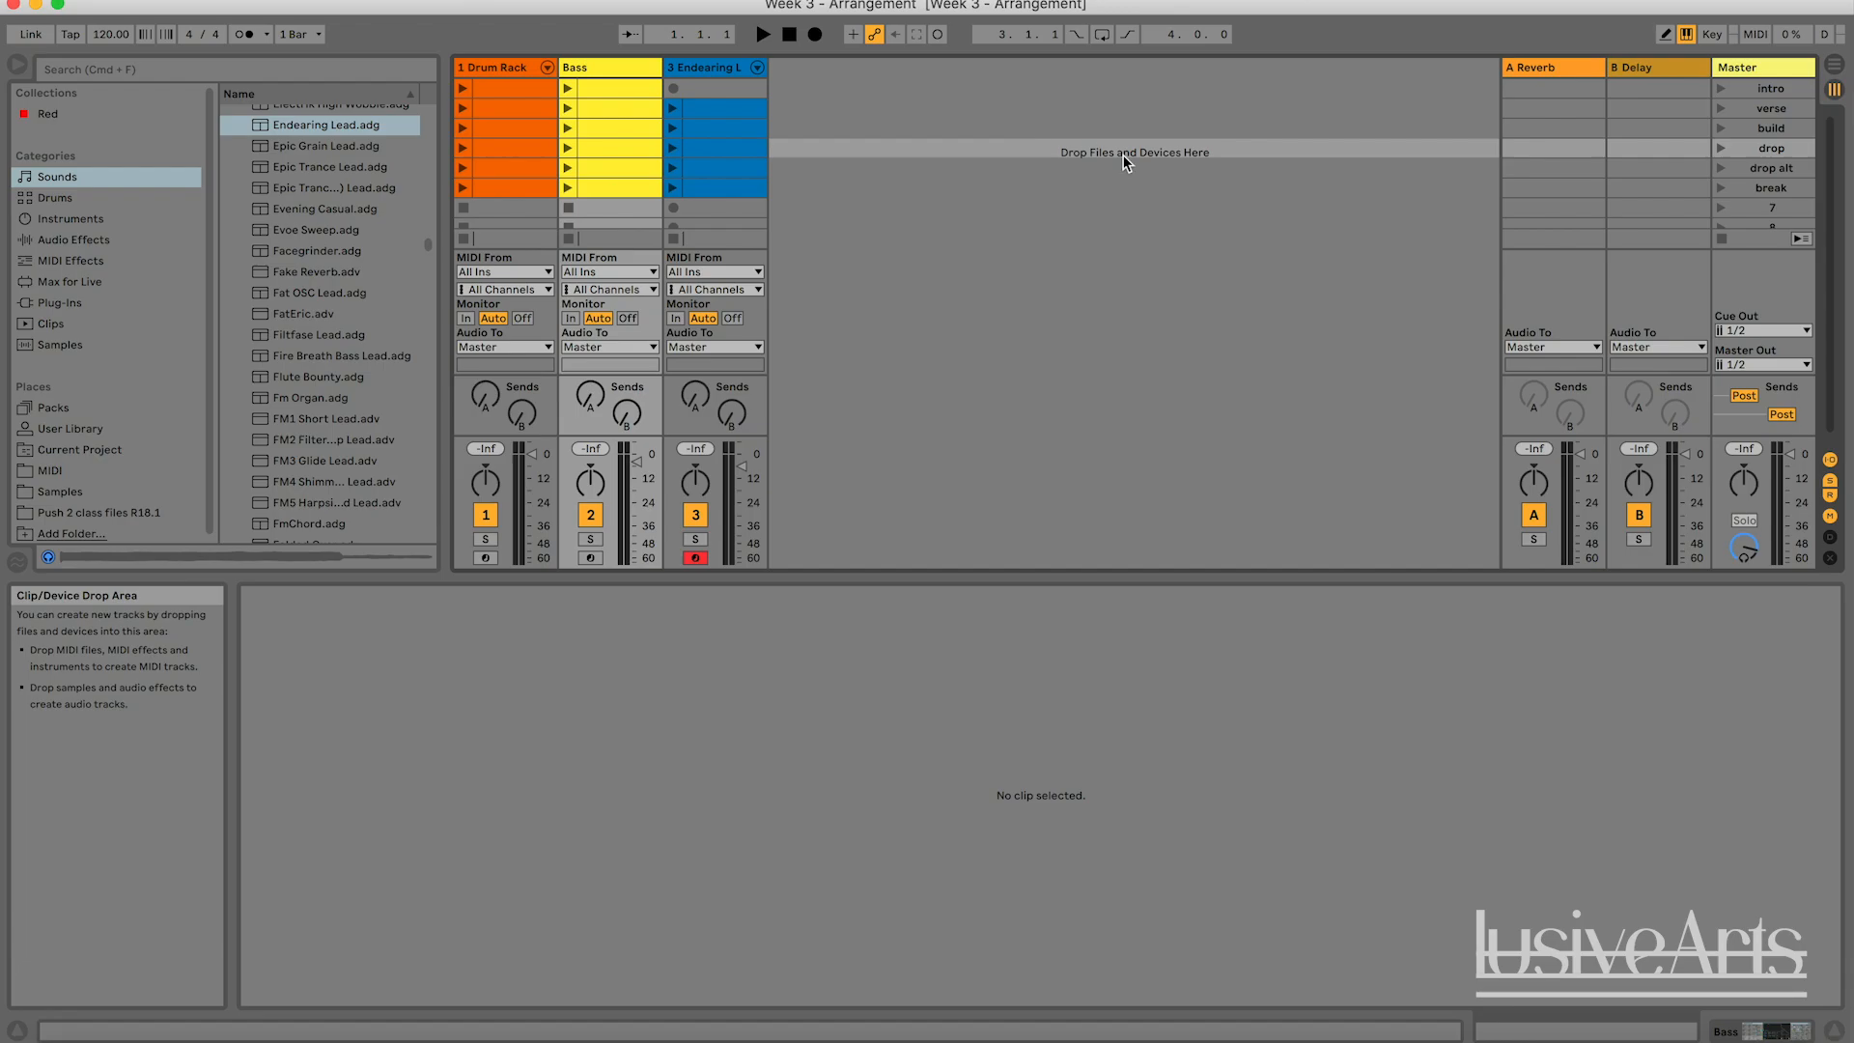
{"action": "left_click", "coordinate": [1721, 89]}
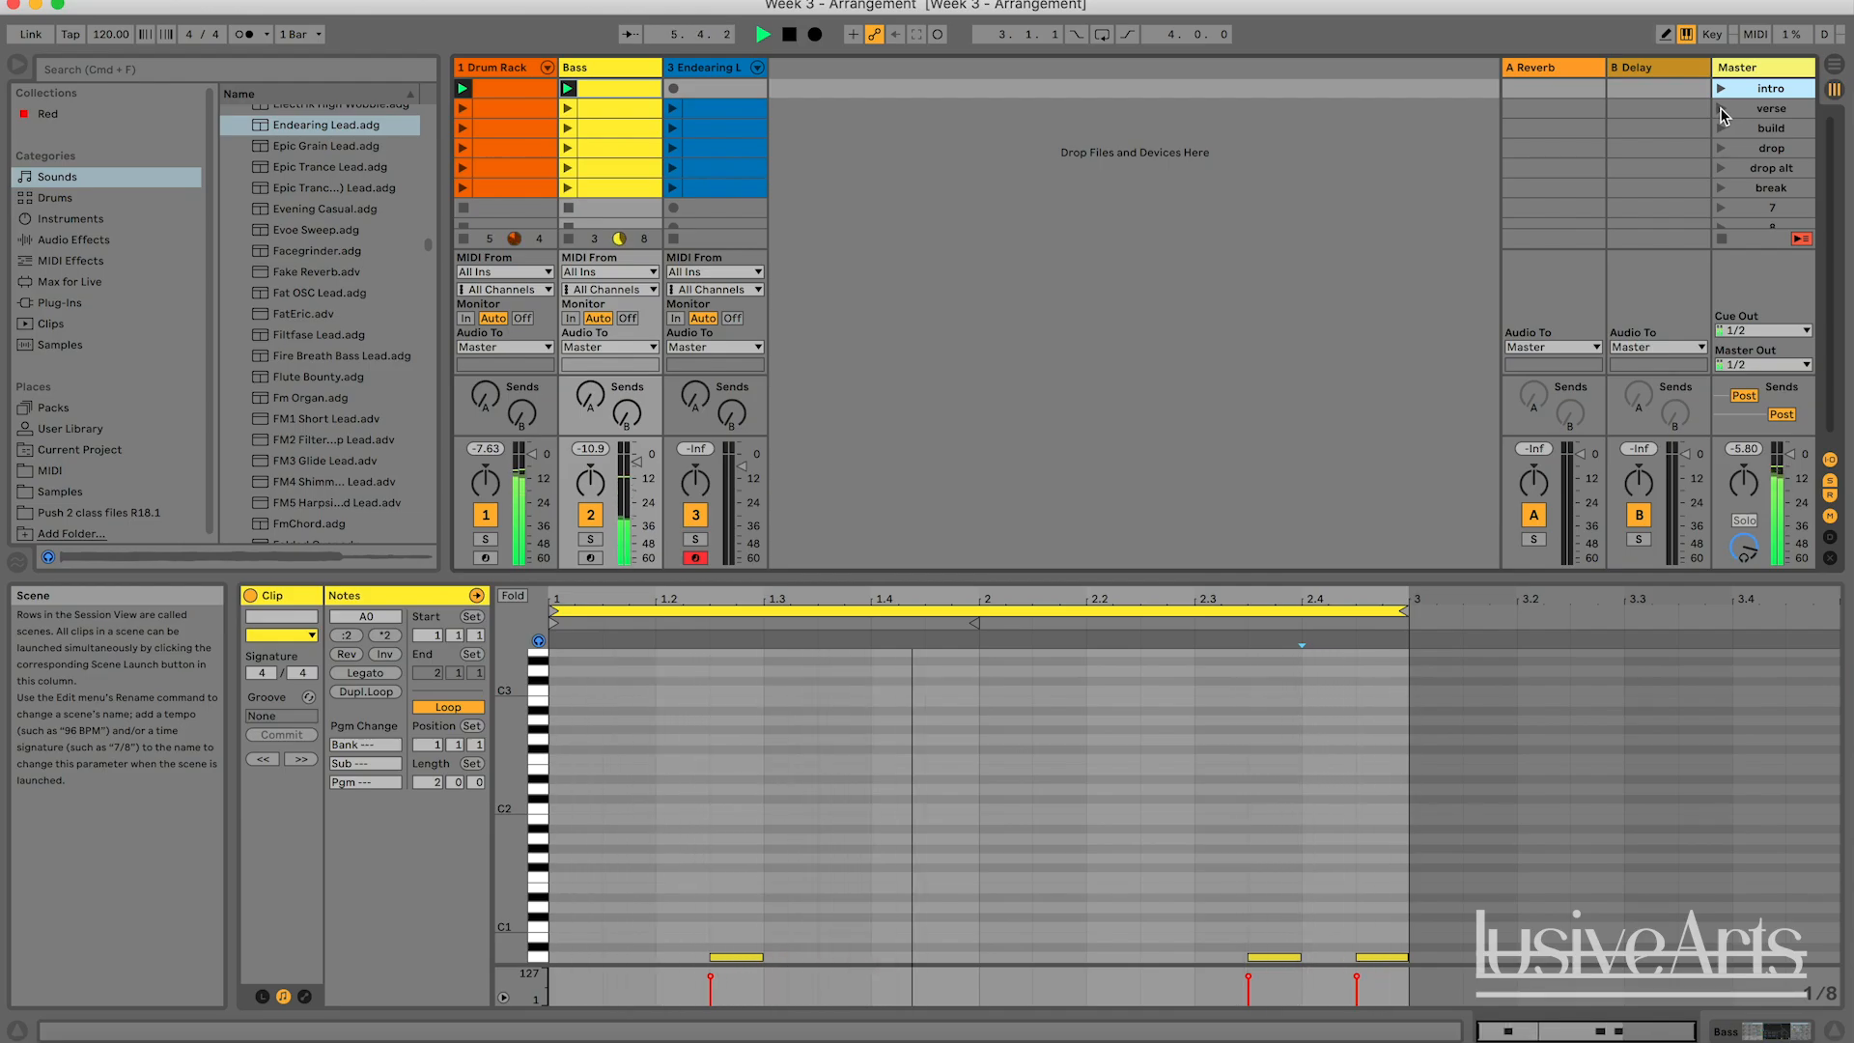
{"action": "left_click", "coordinate": [1720, 108]}
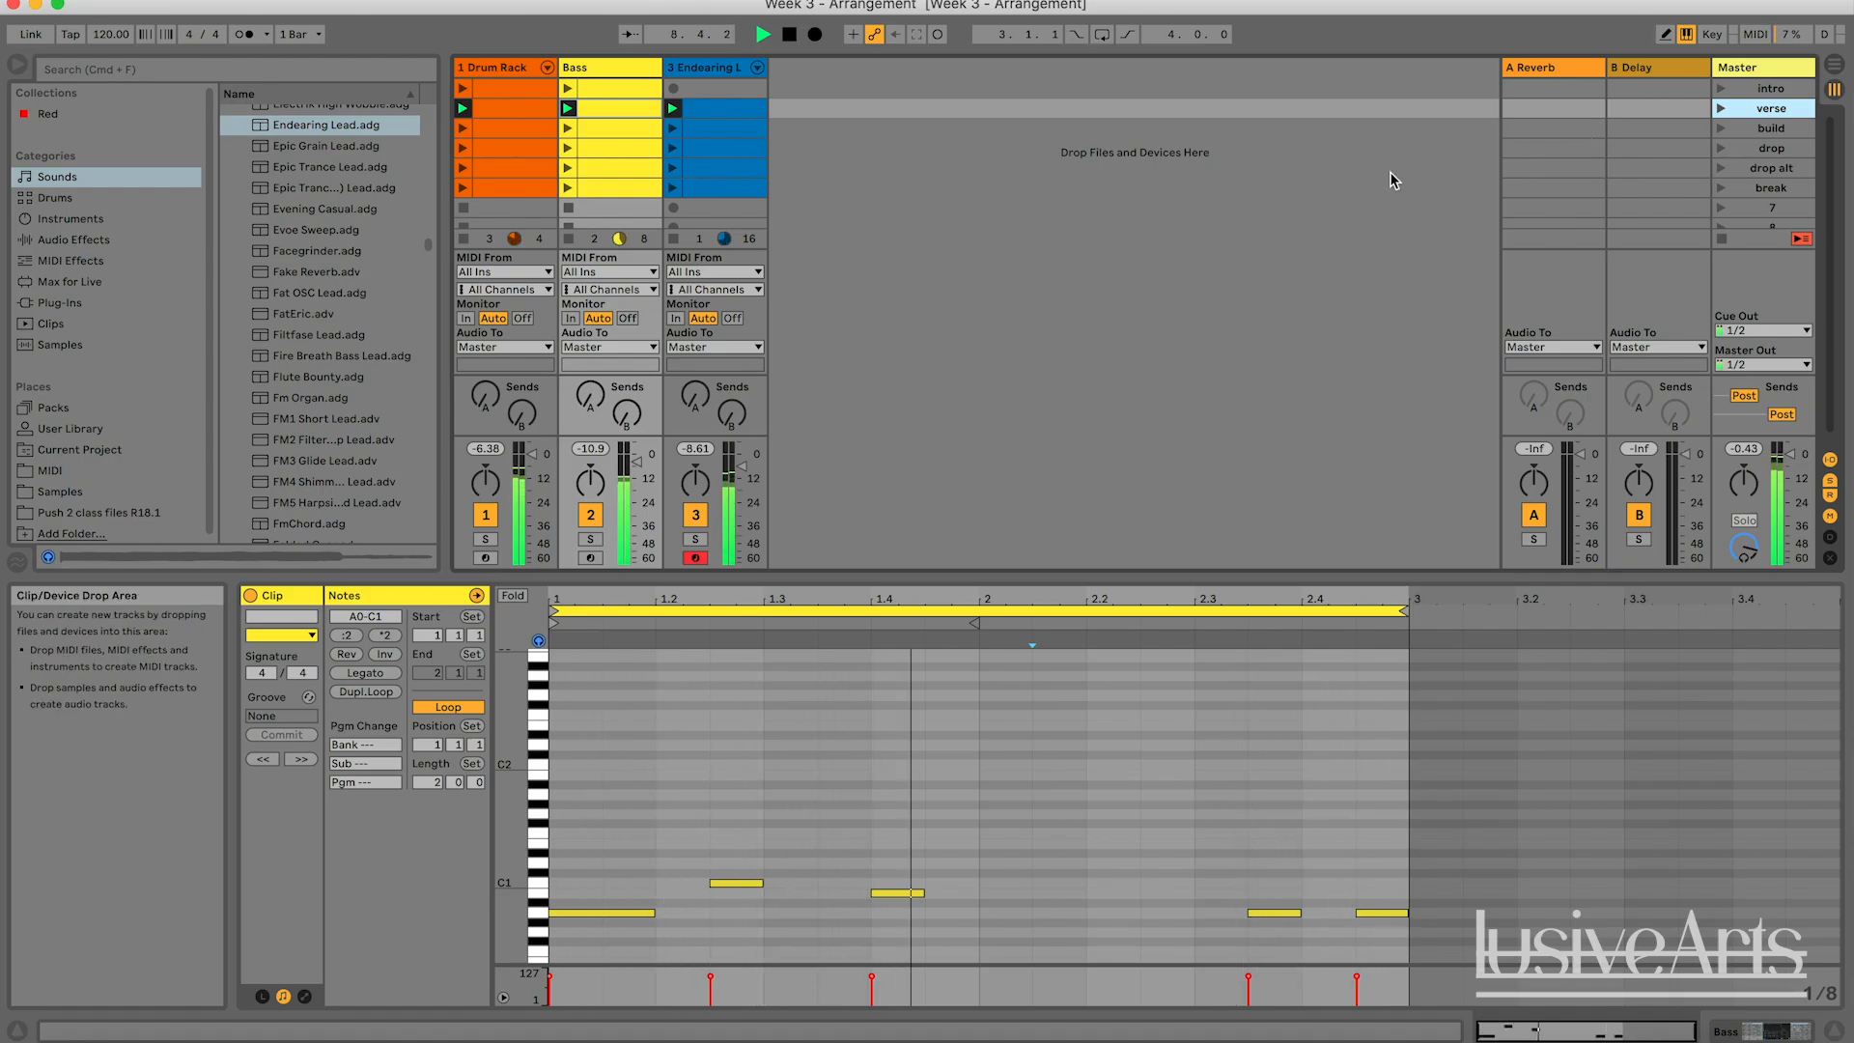
{"action": "left_click", "coordinate": [1721, 128]}
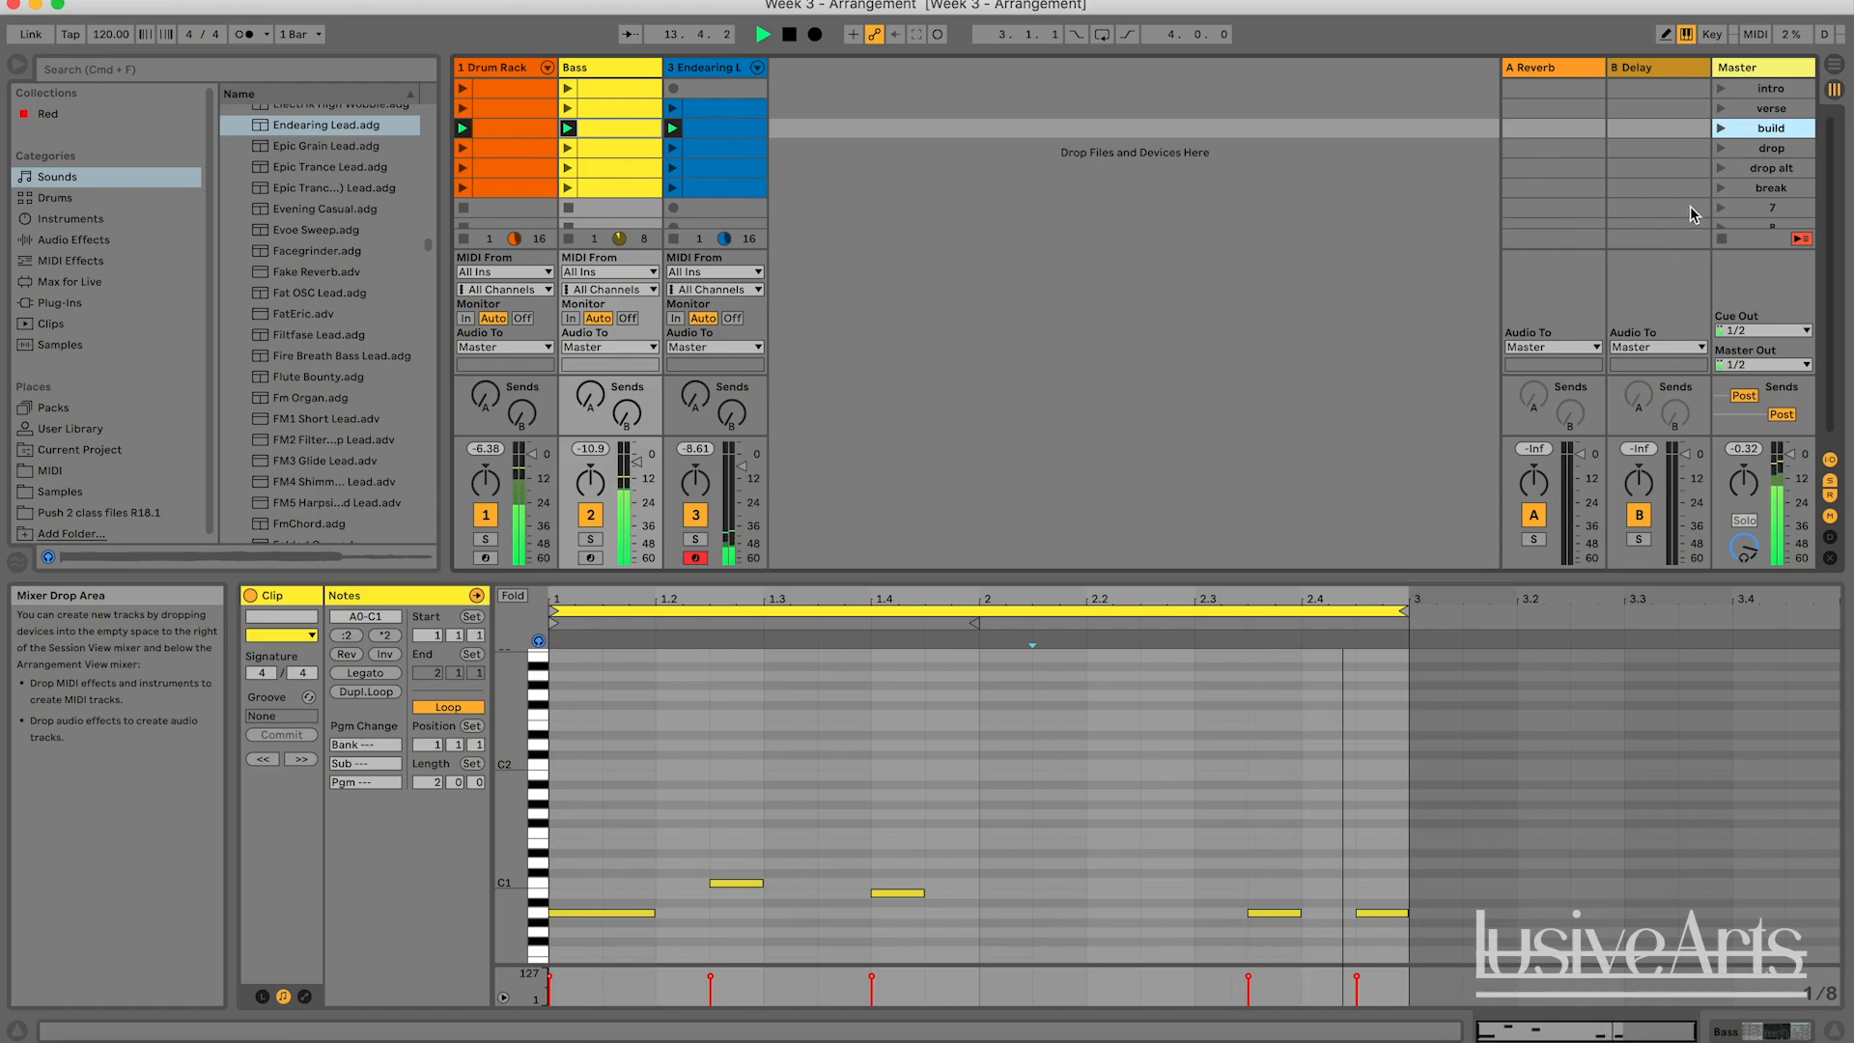
{"action": "left_click", "coordinate": [1725, 149]}
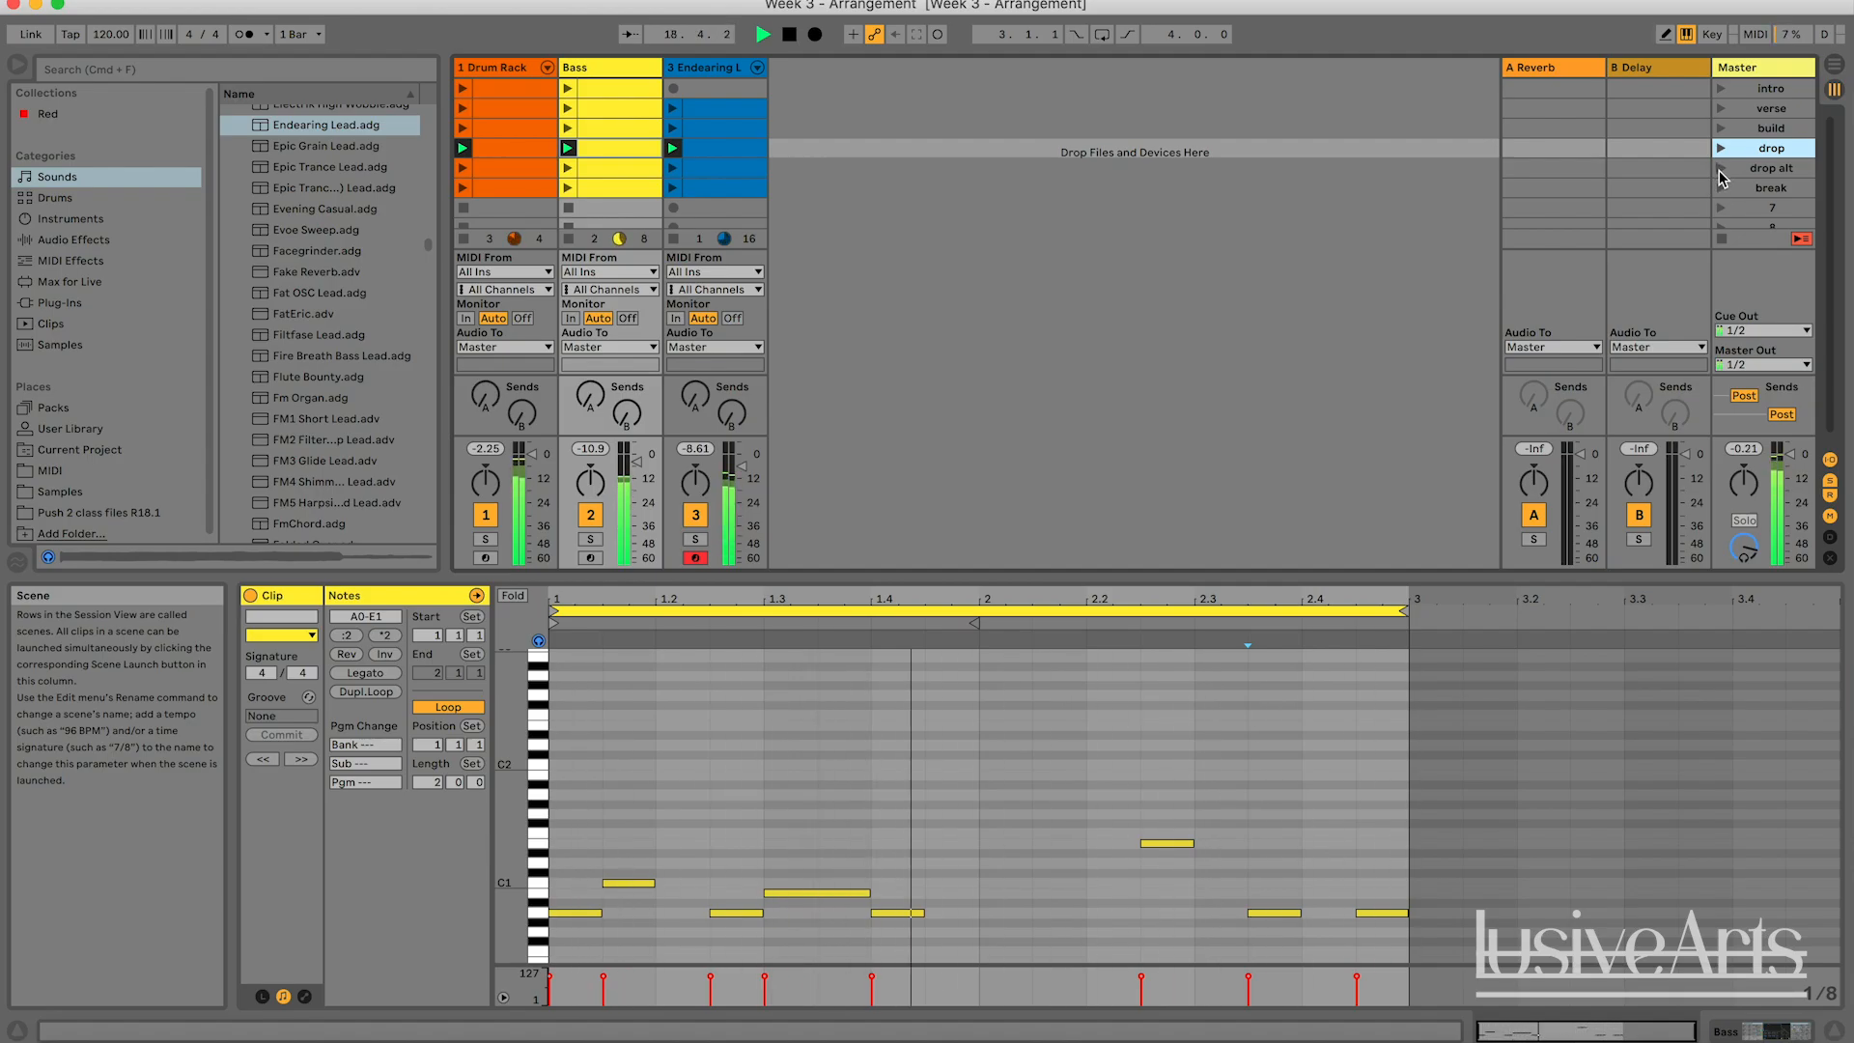
{"action": "left_click", "coordinate": [1719, 170]}
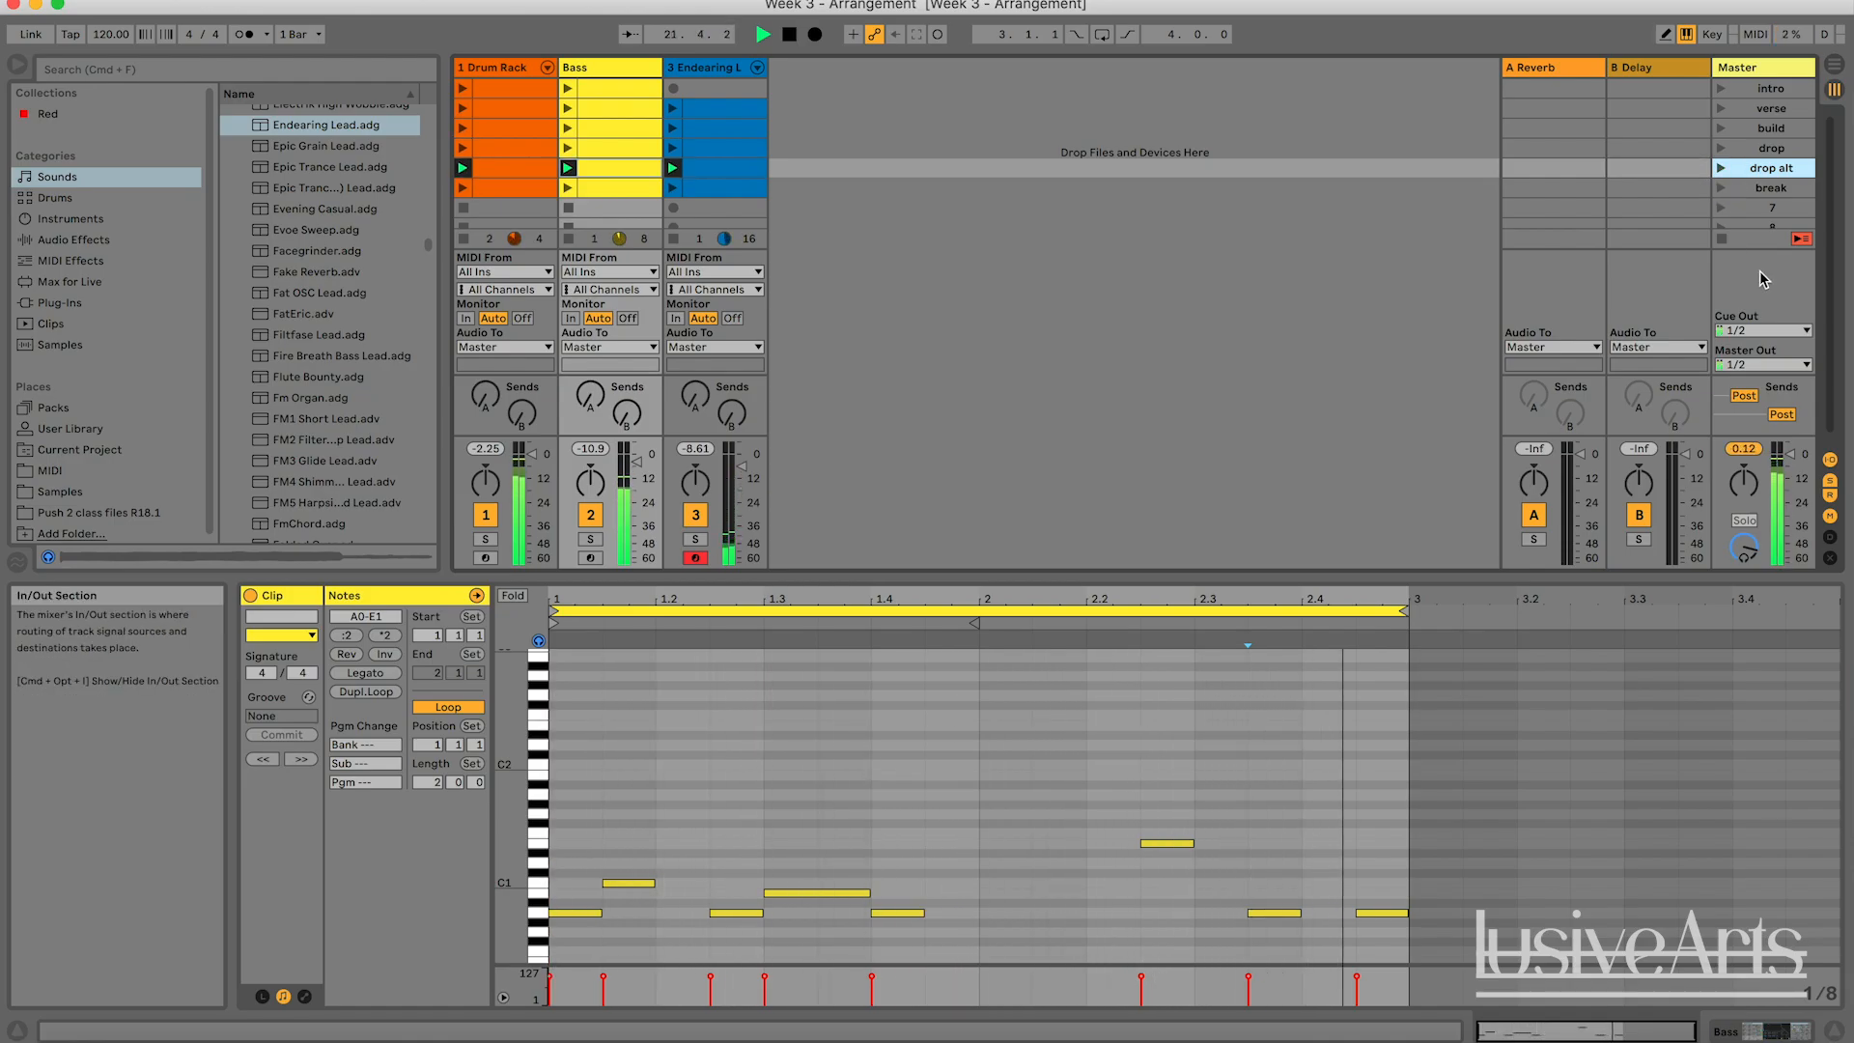
{"action": "left_click", "coordinate": [1729, 196]}
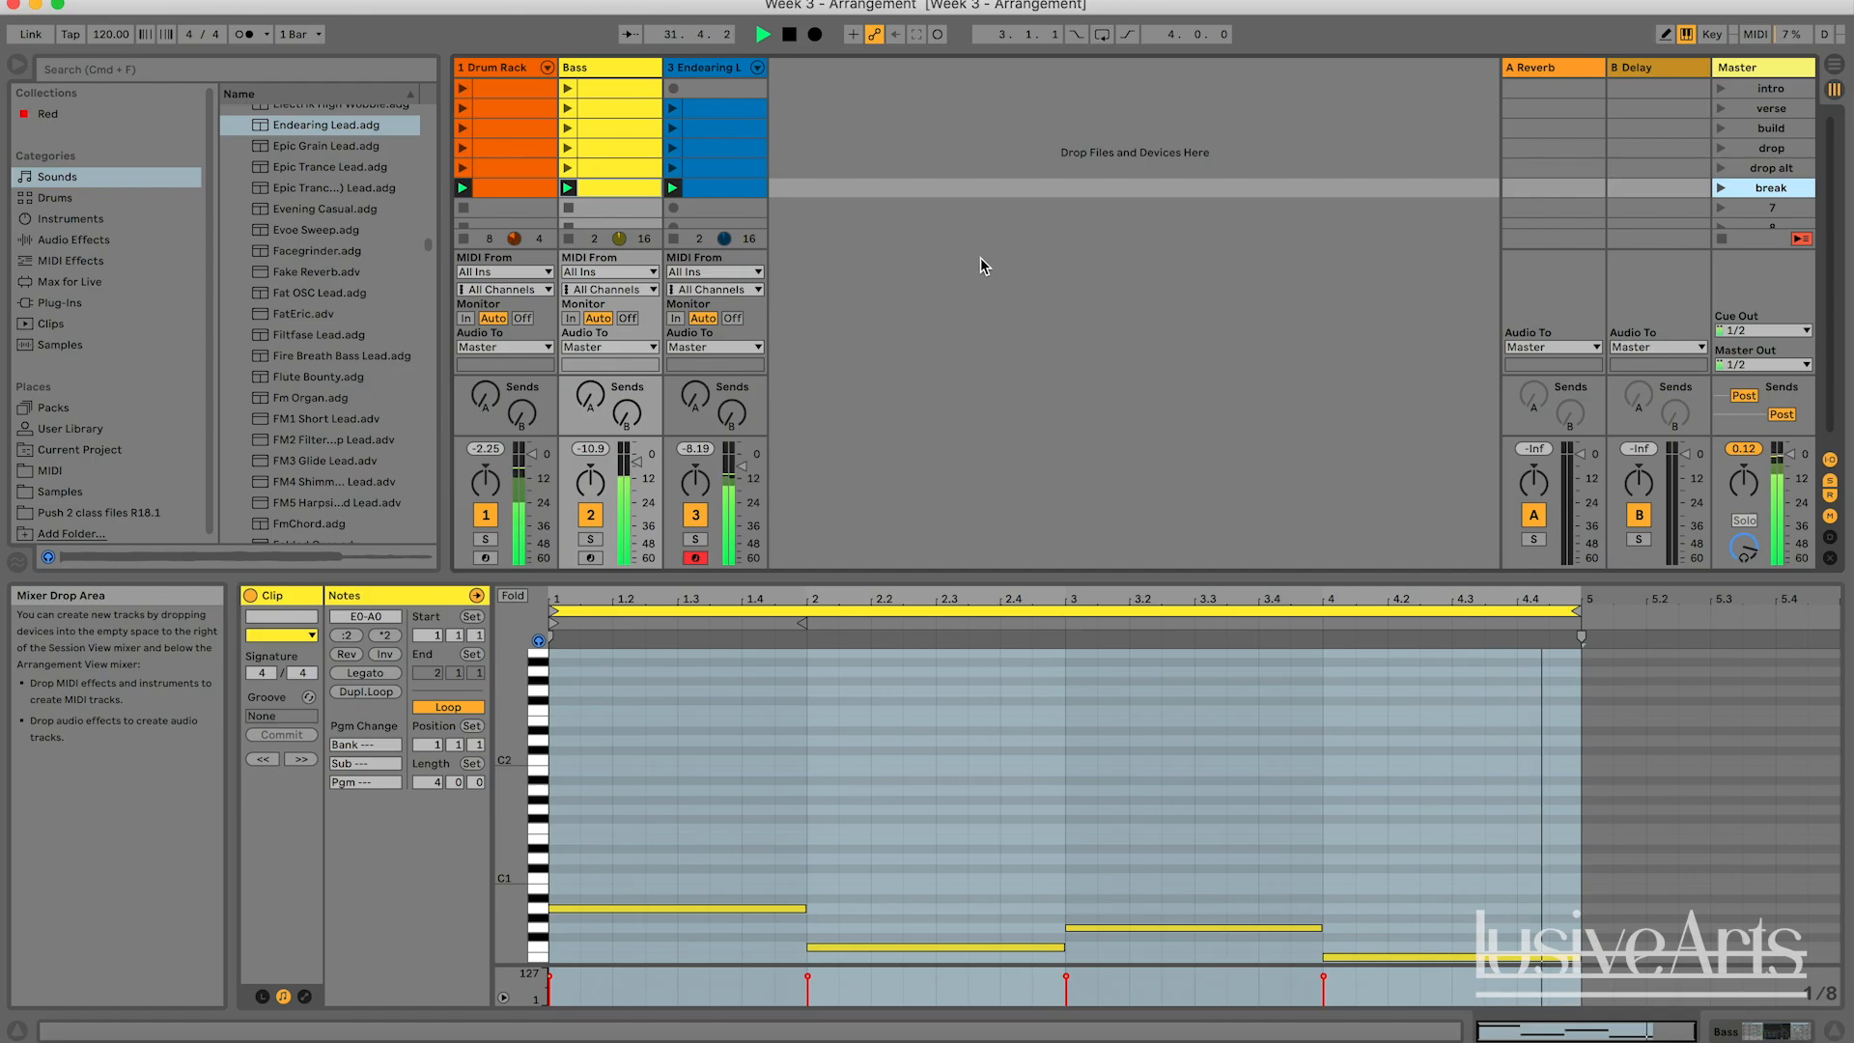
{"action": "key", "text": "space"}
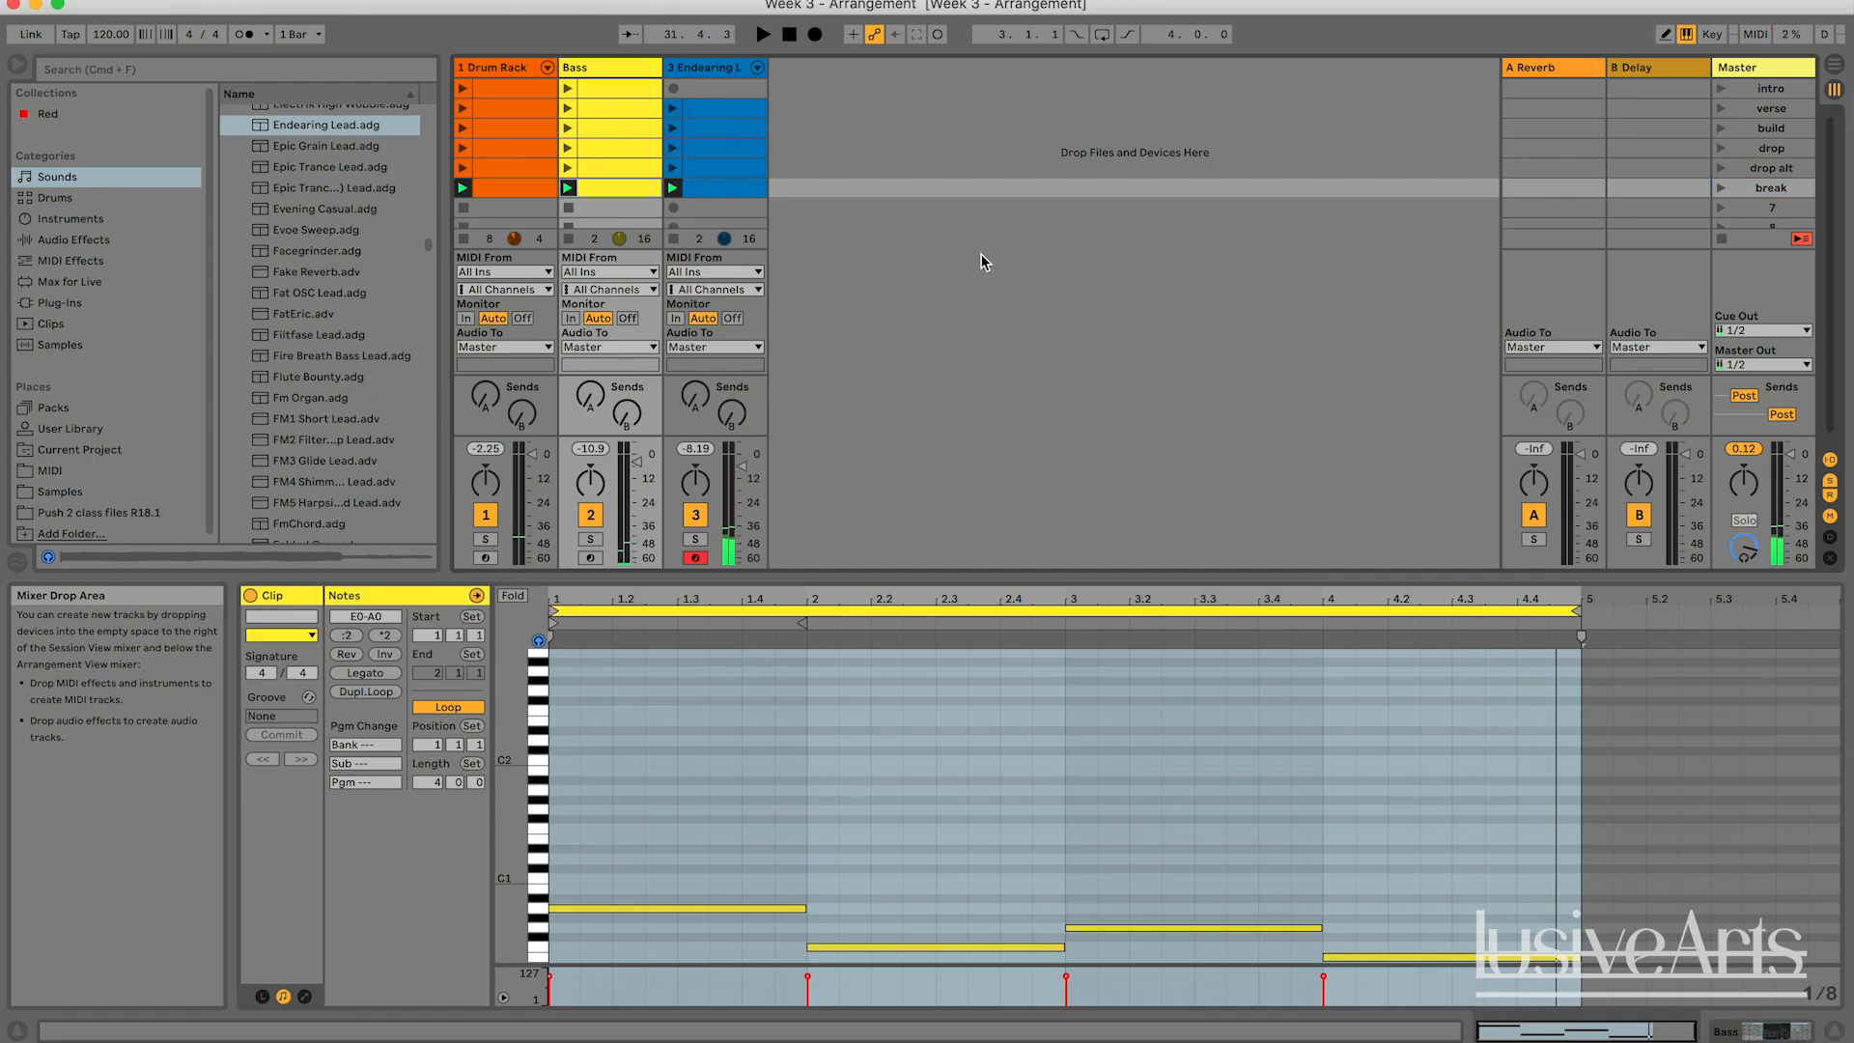
{"action": "left_click", "coordinate": [742, 192]}
{"action": "left_click", "coordinate": [925, 195]}
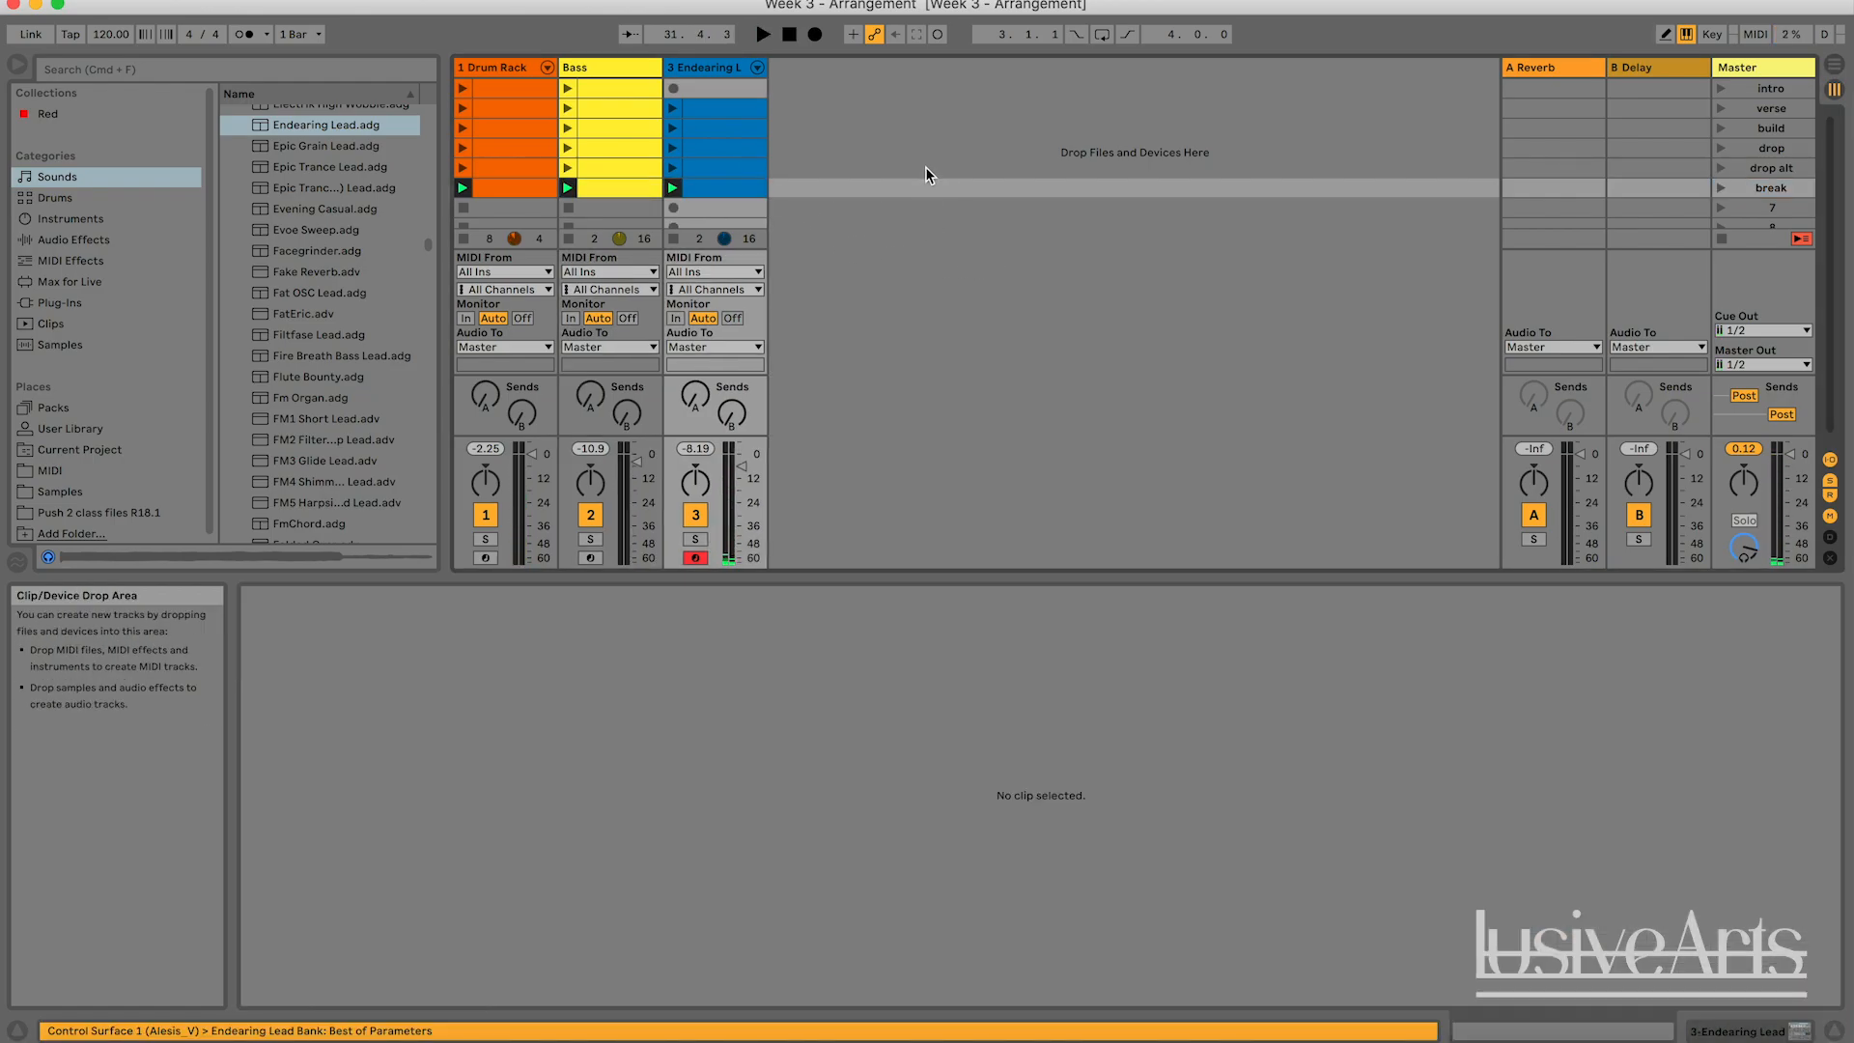
{"action": "left_click", "coordinate": [925, 166]}
{"action": "left_click", "coordinate": [862, 214]}
{"action": "scroll", "coordinate": [860, 227], "scroll_direction": "up", "scroll_amount": 1}
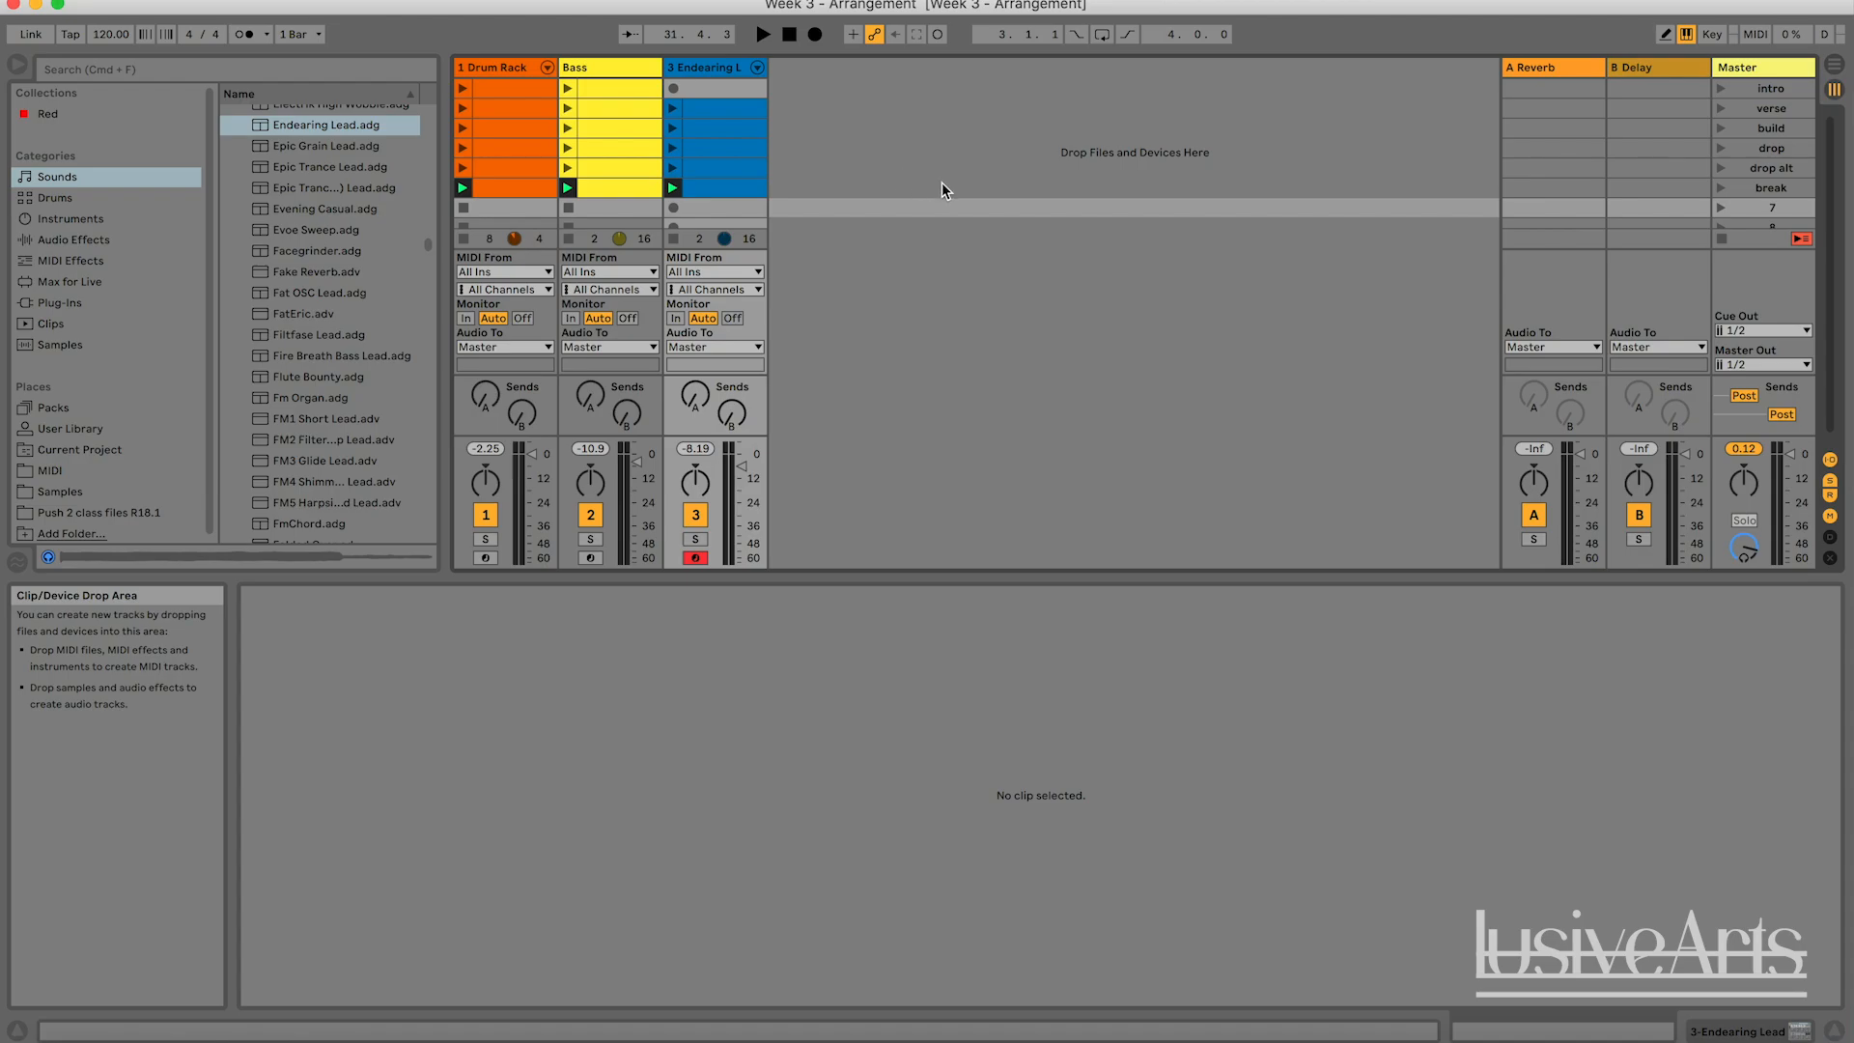
{"action": "left_click", "coordinate": [899, 154]}
{"action": "left_click", "coordinate": [944, 172]}
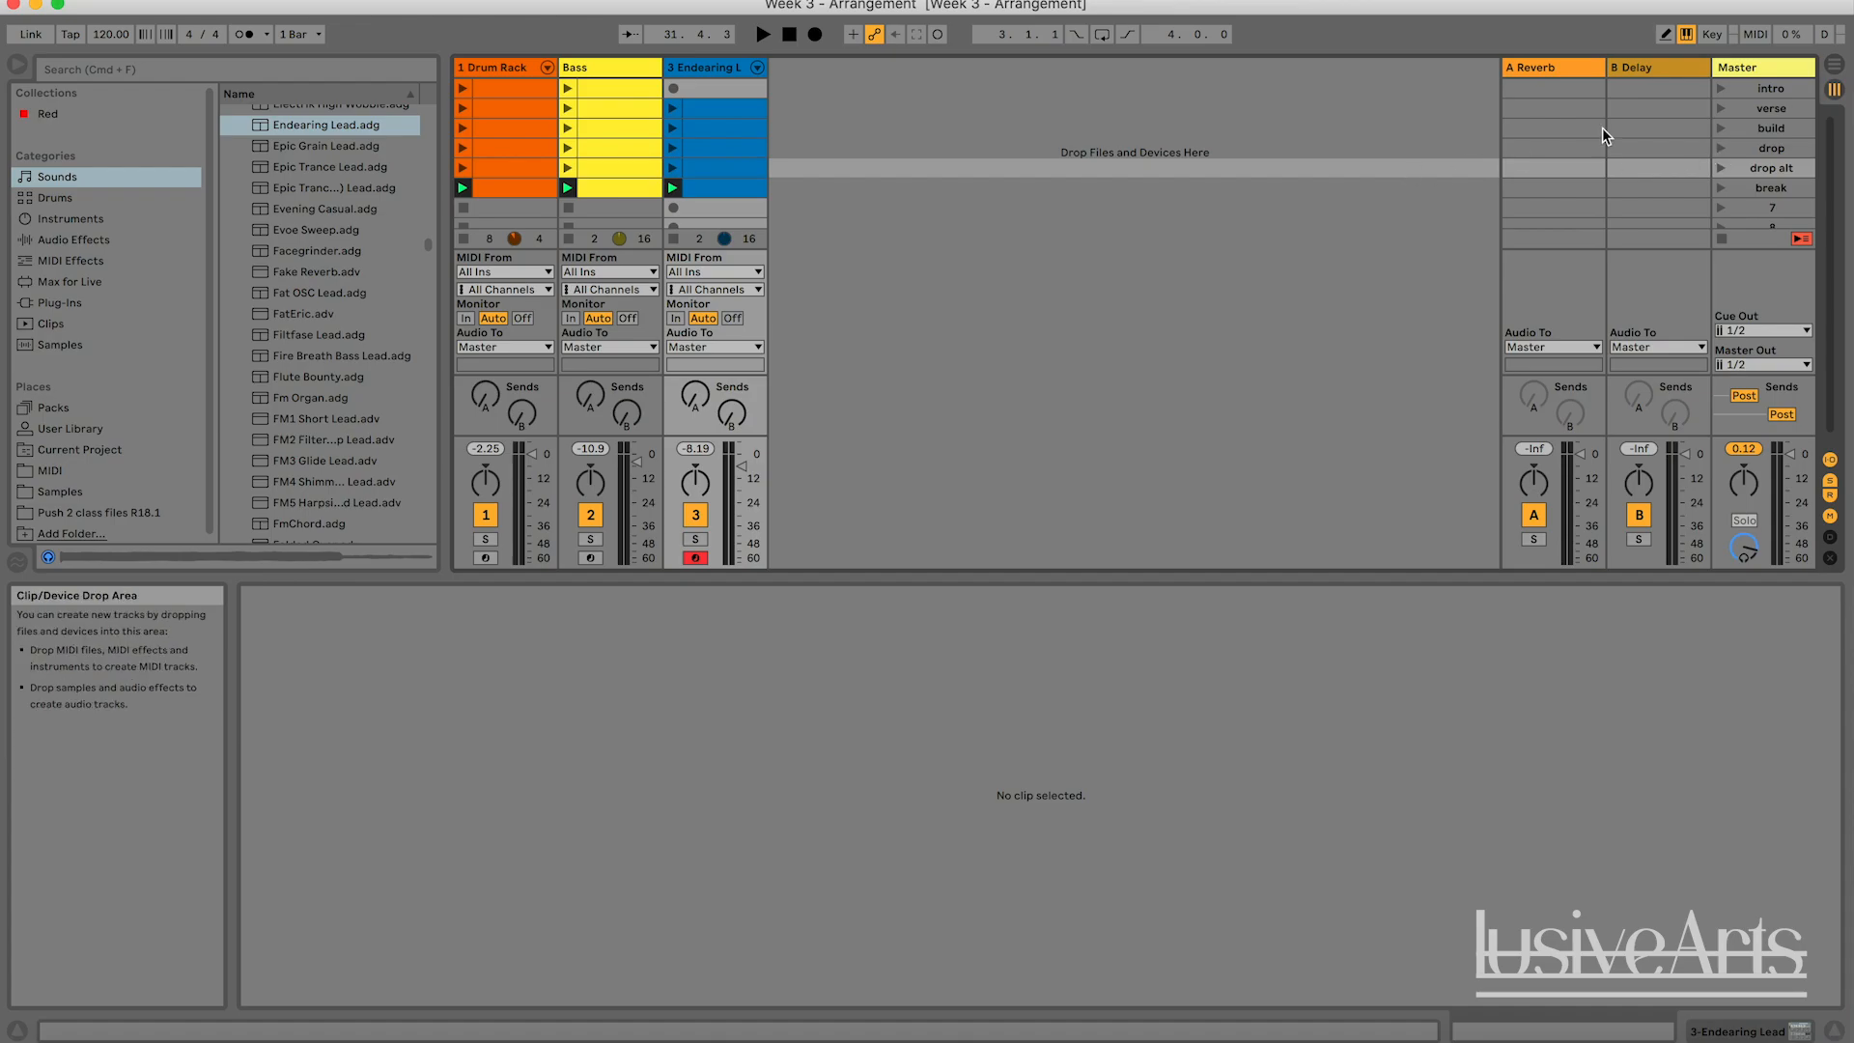
Play the drop and build scenes and open the build scene's Drum Rack clip.
{"action": "left_click", "coordinate": [1721, 150]}
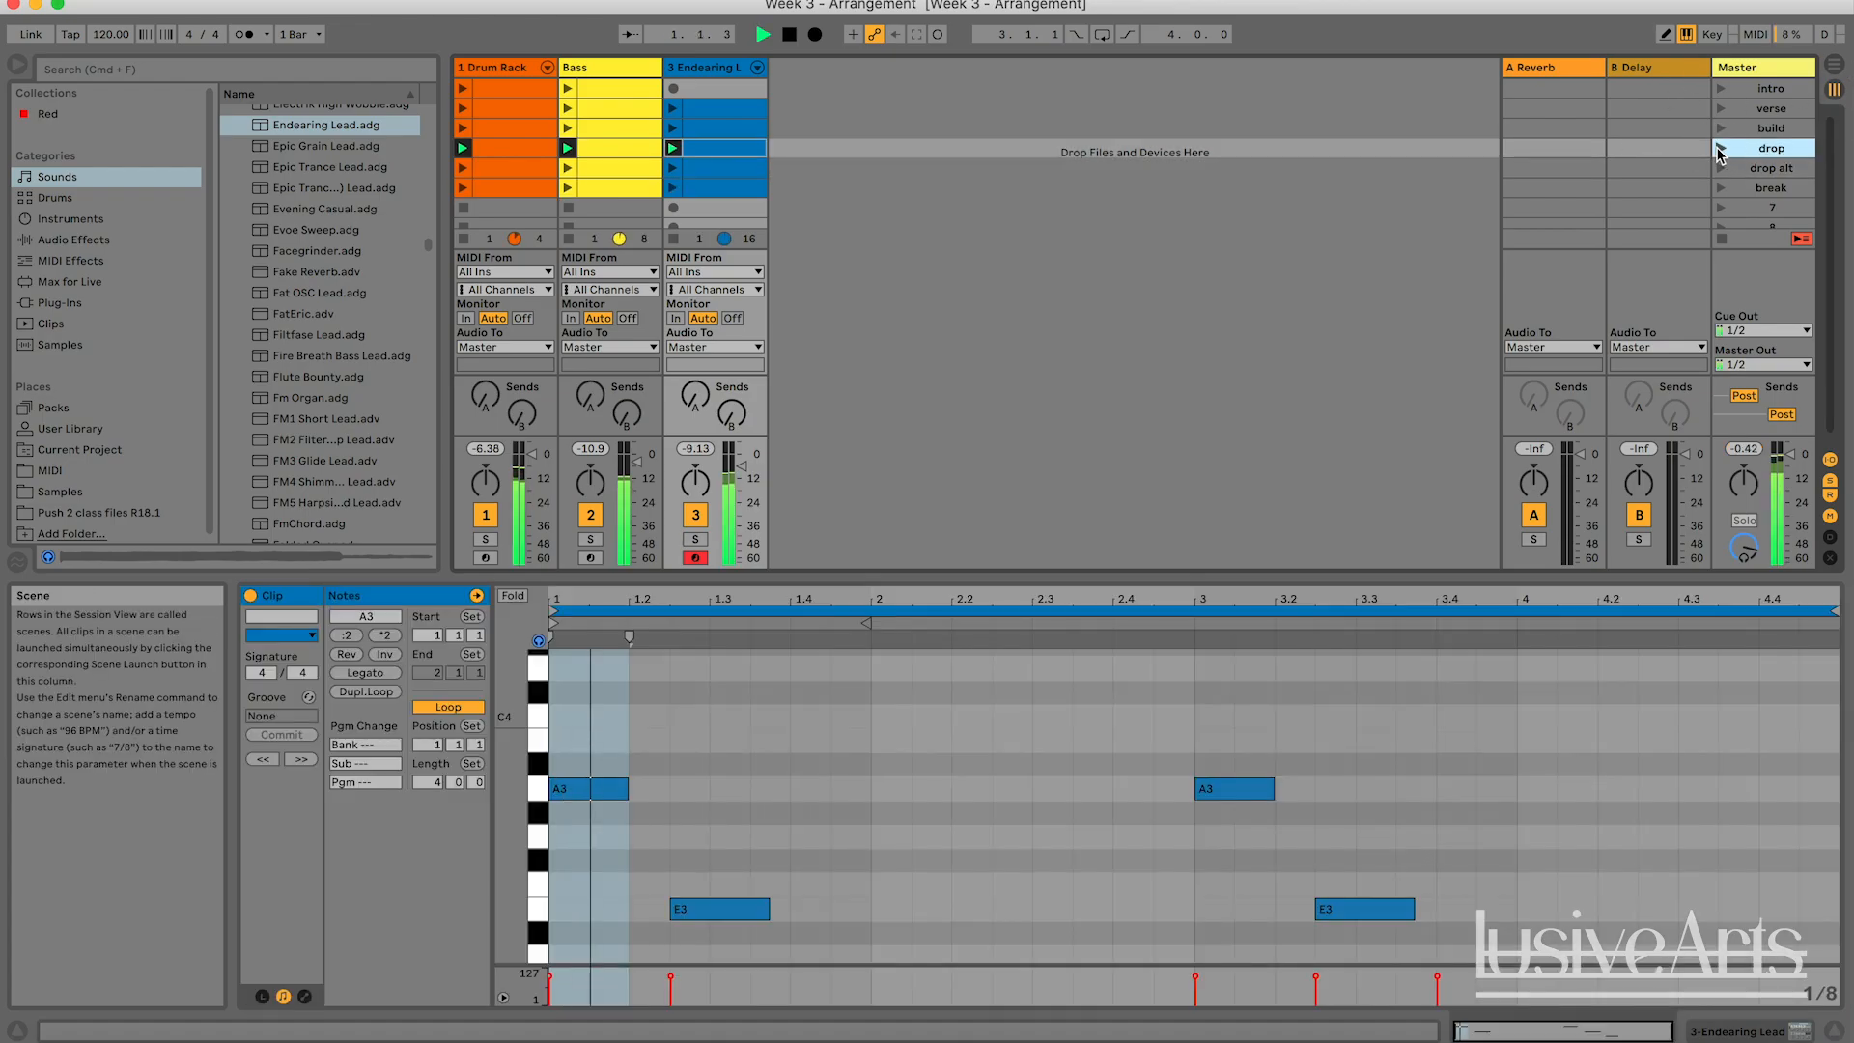
{"action": "left_click", "coordinate": [1723, 127]}
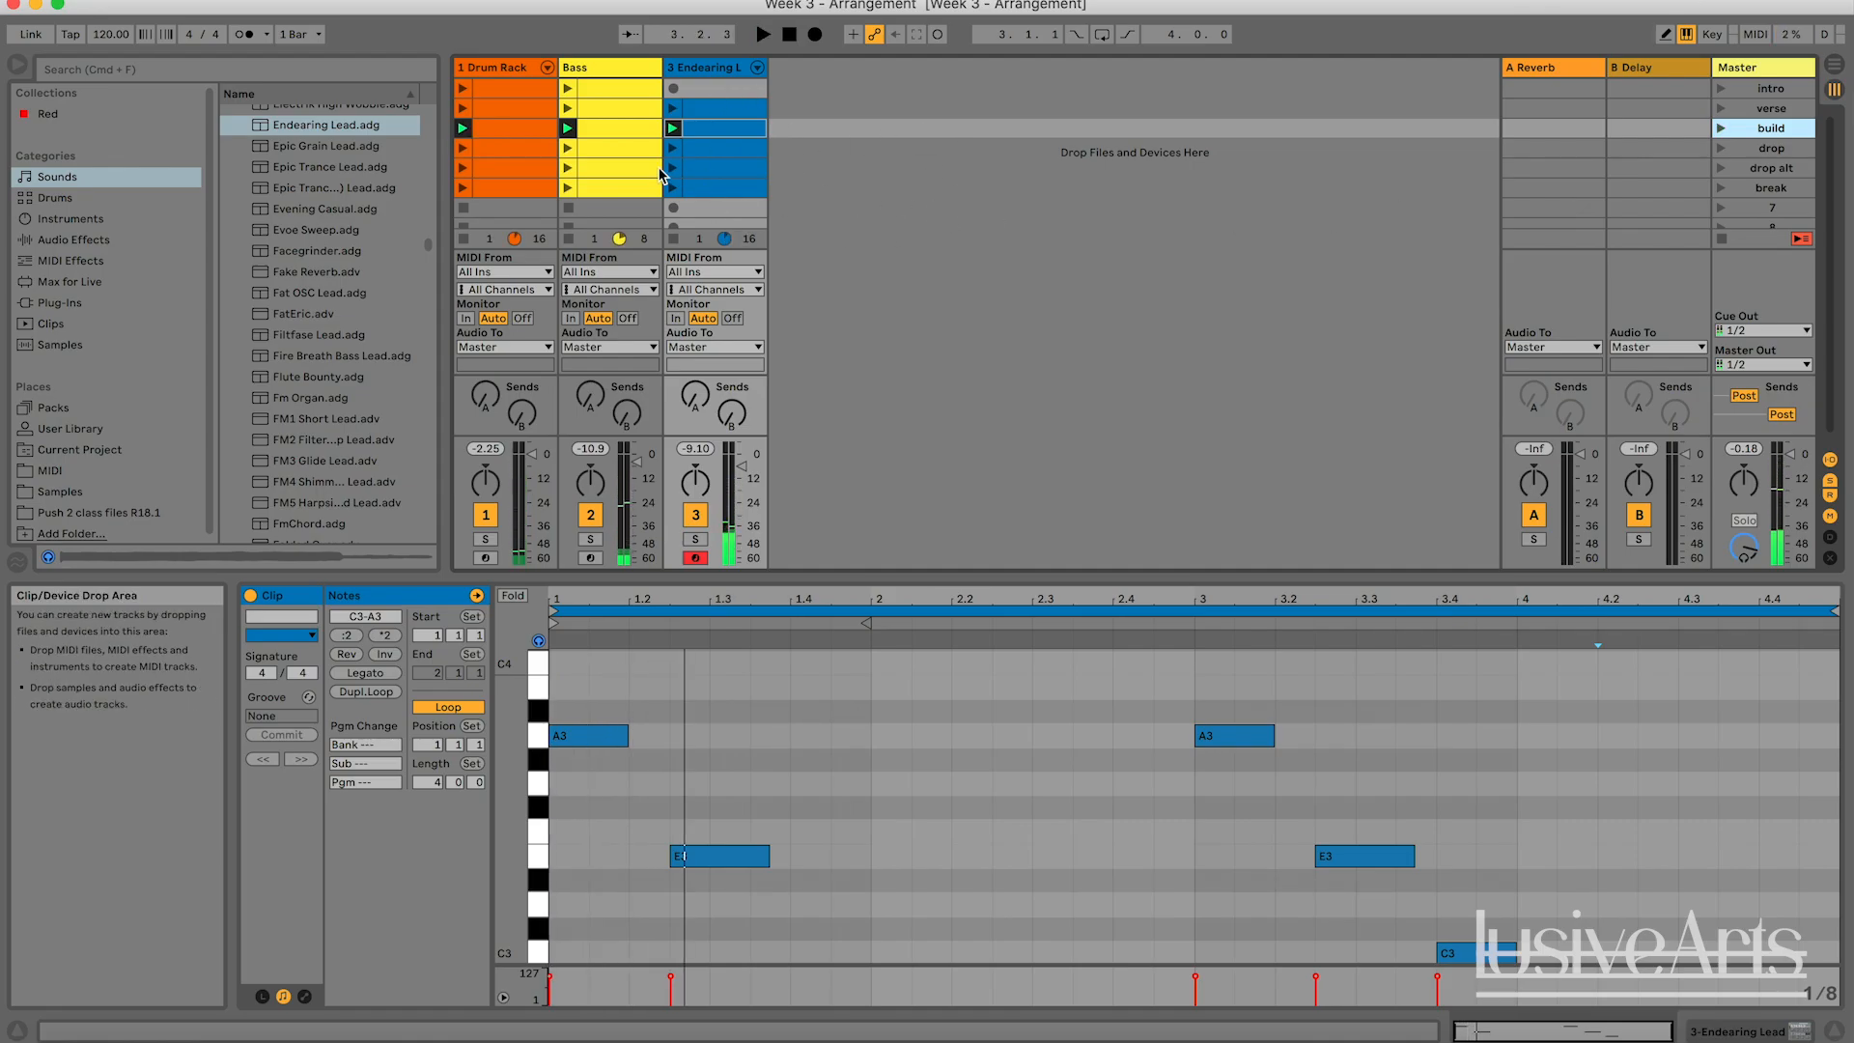
{"action": "left_click", "coordinate": [483, 134]}
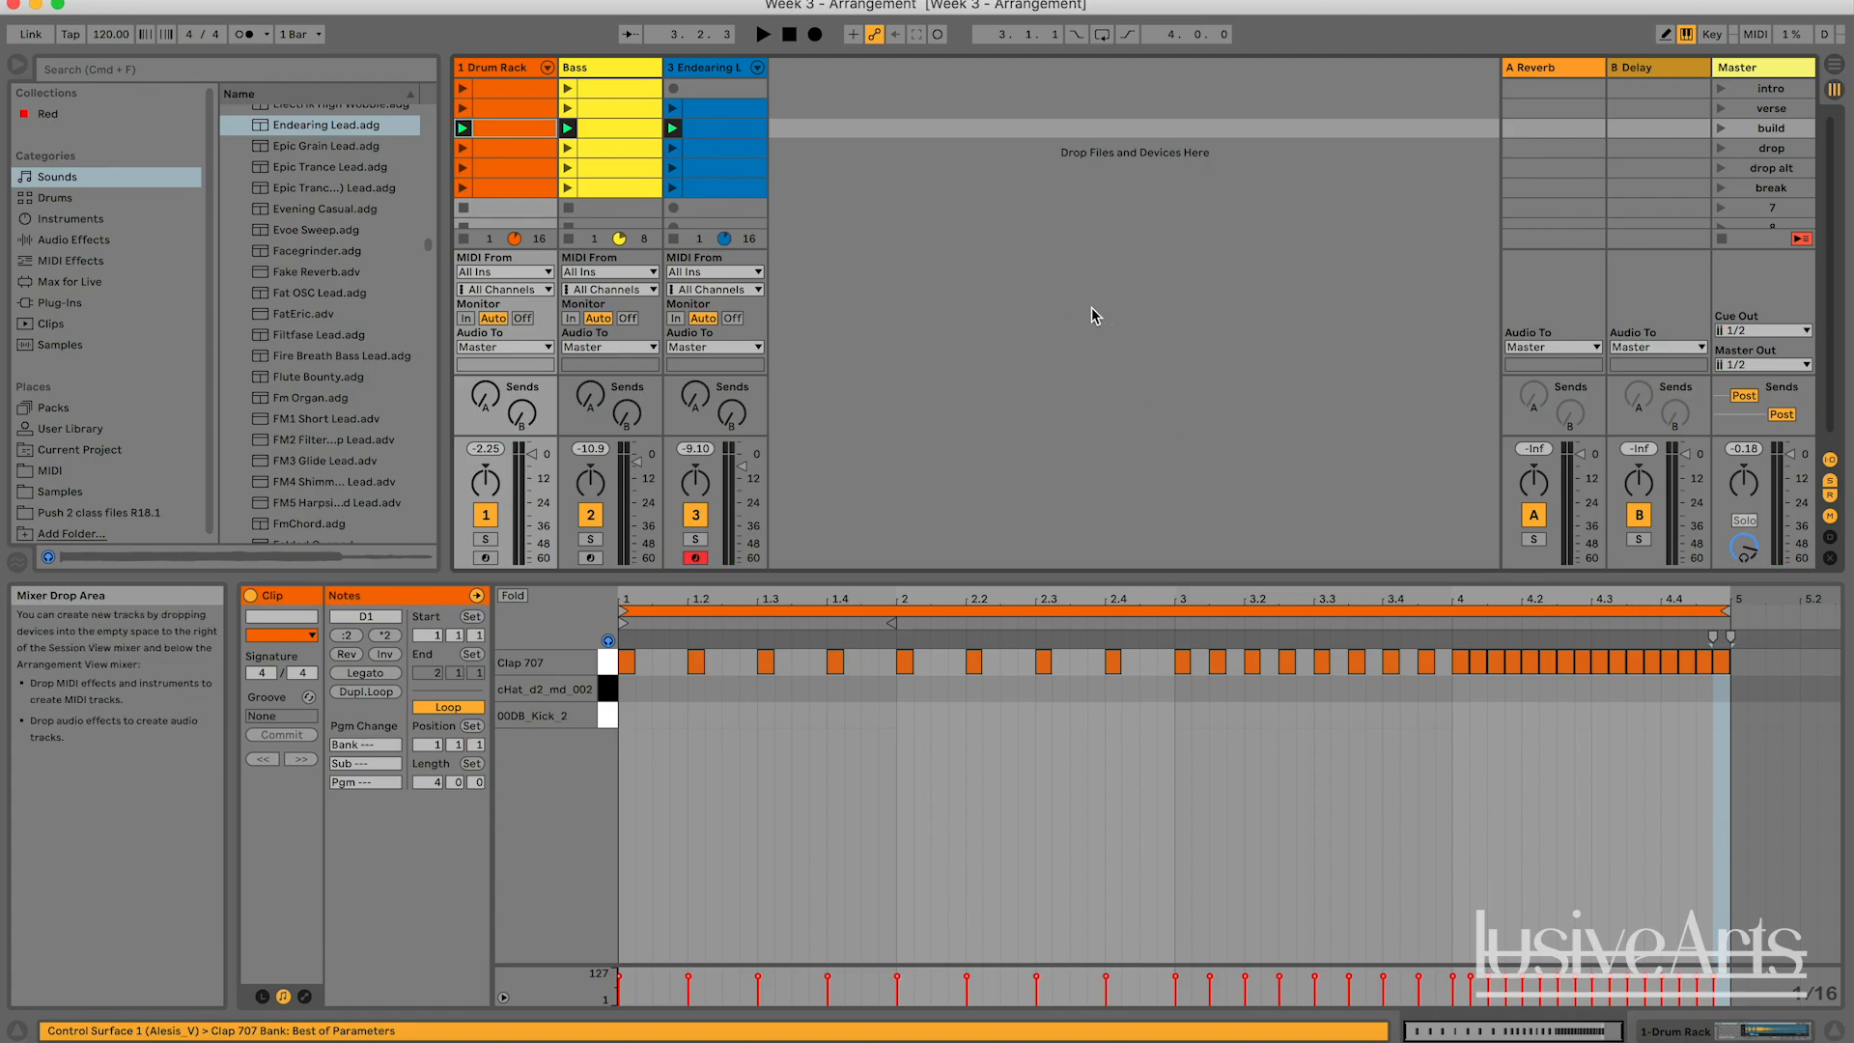
Replay the build scene, launch the break scene and stop playback.
{"action": "left_click", "coordinate": [1721, 128]}
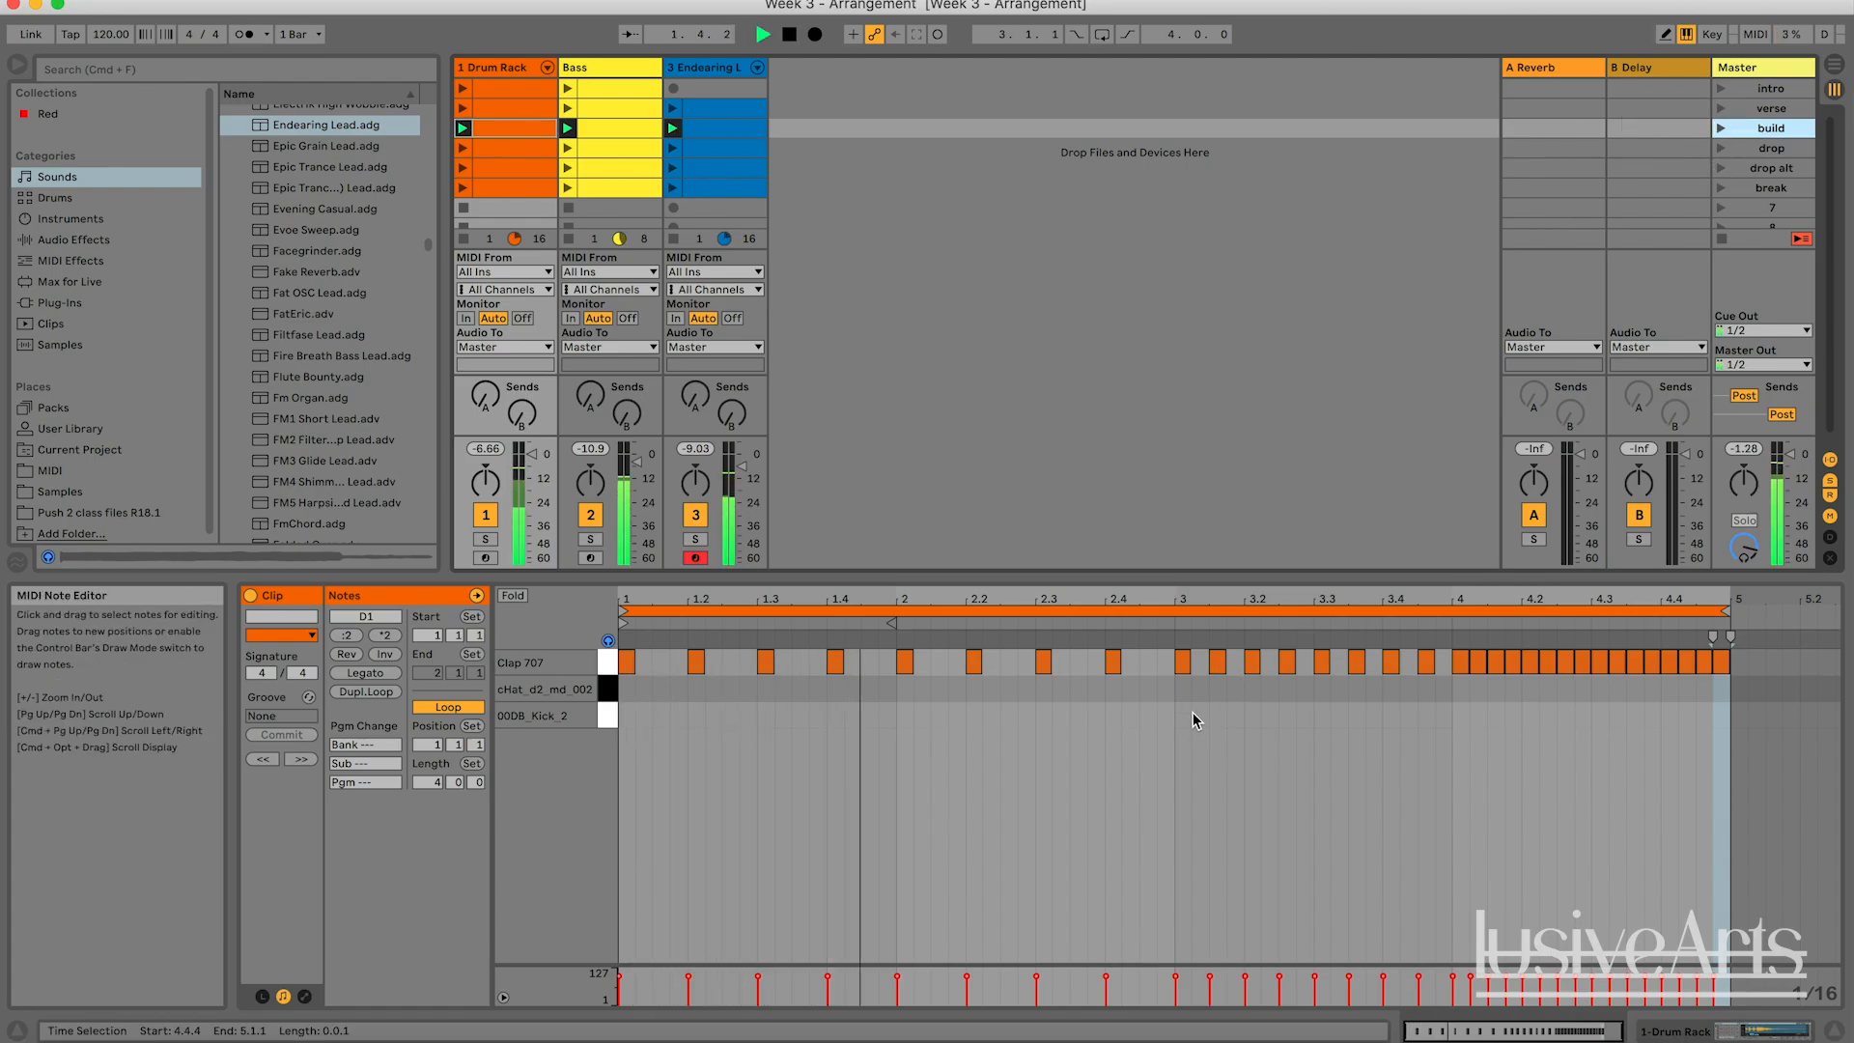
{"action": "key", "text": "space"}
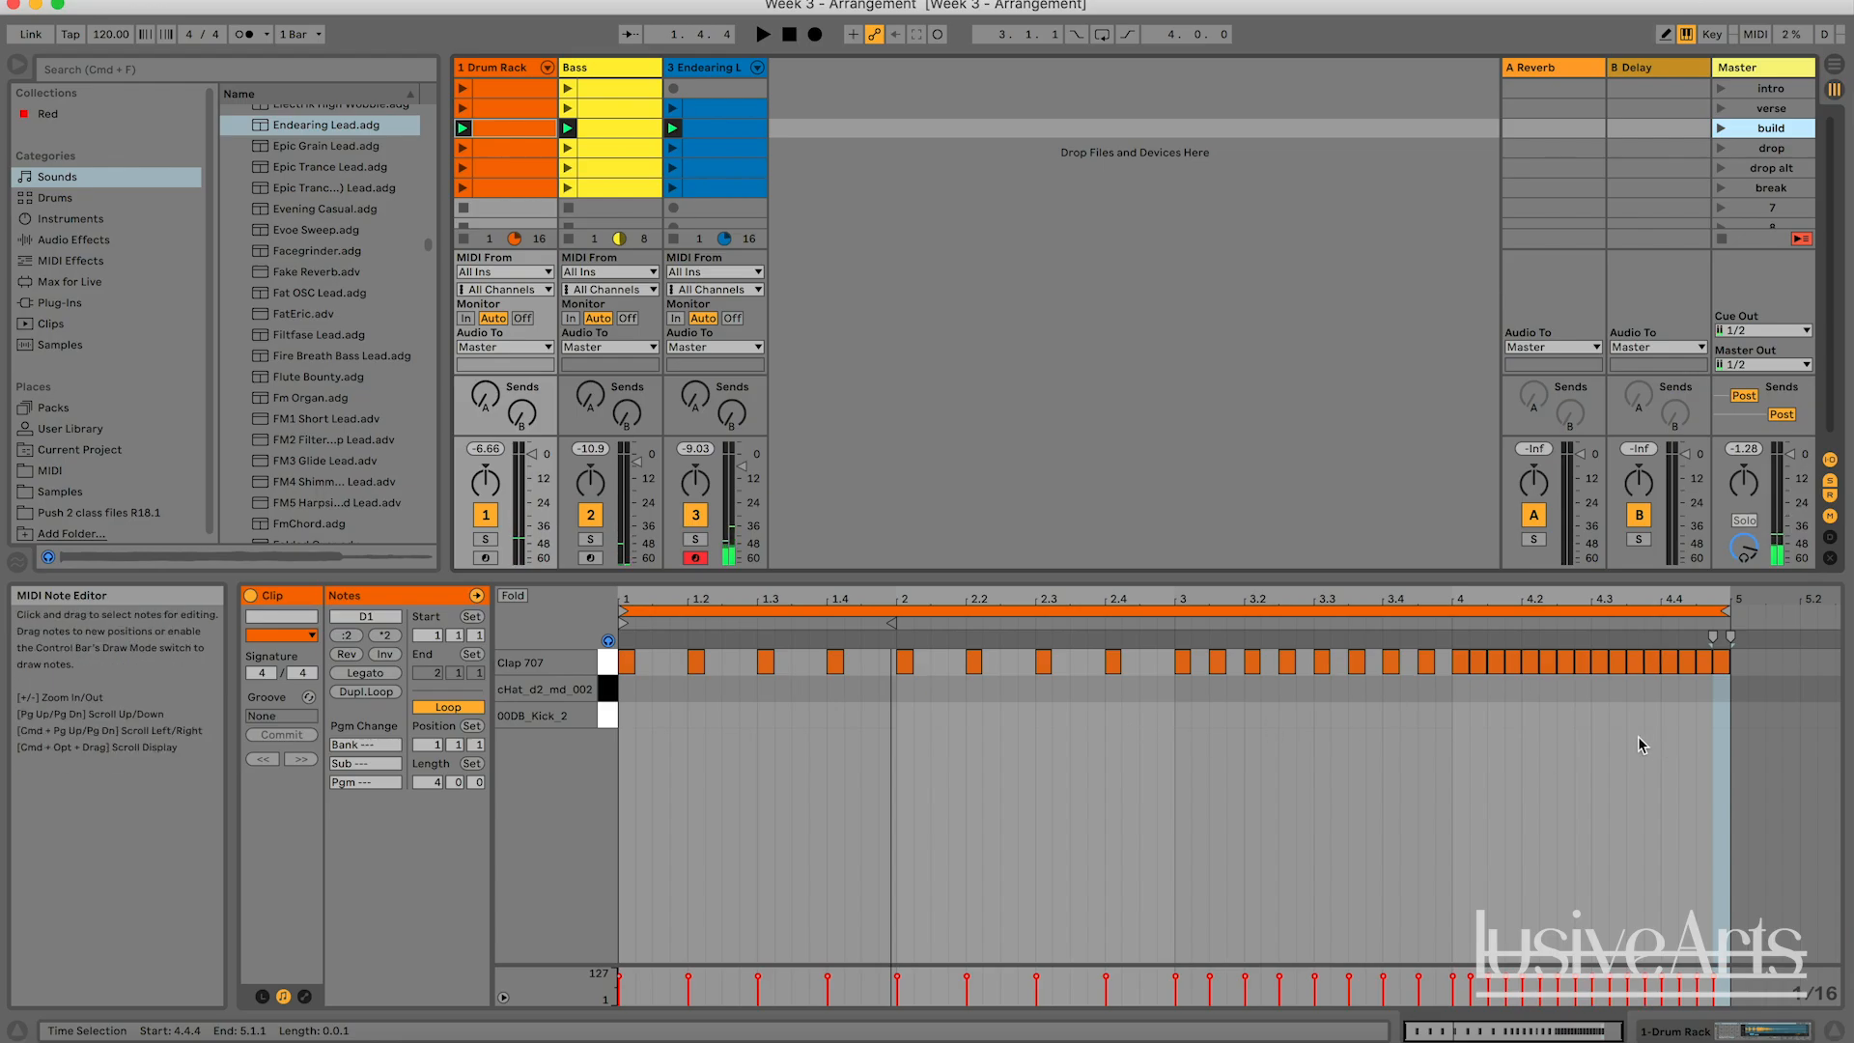
{"action": "key", "text": "space"}
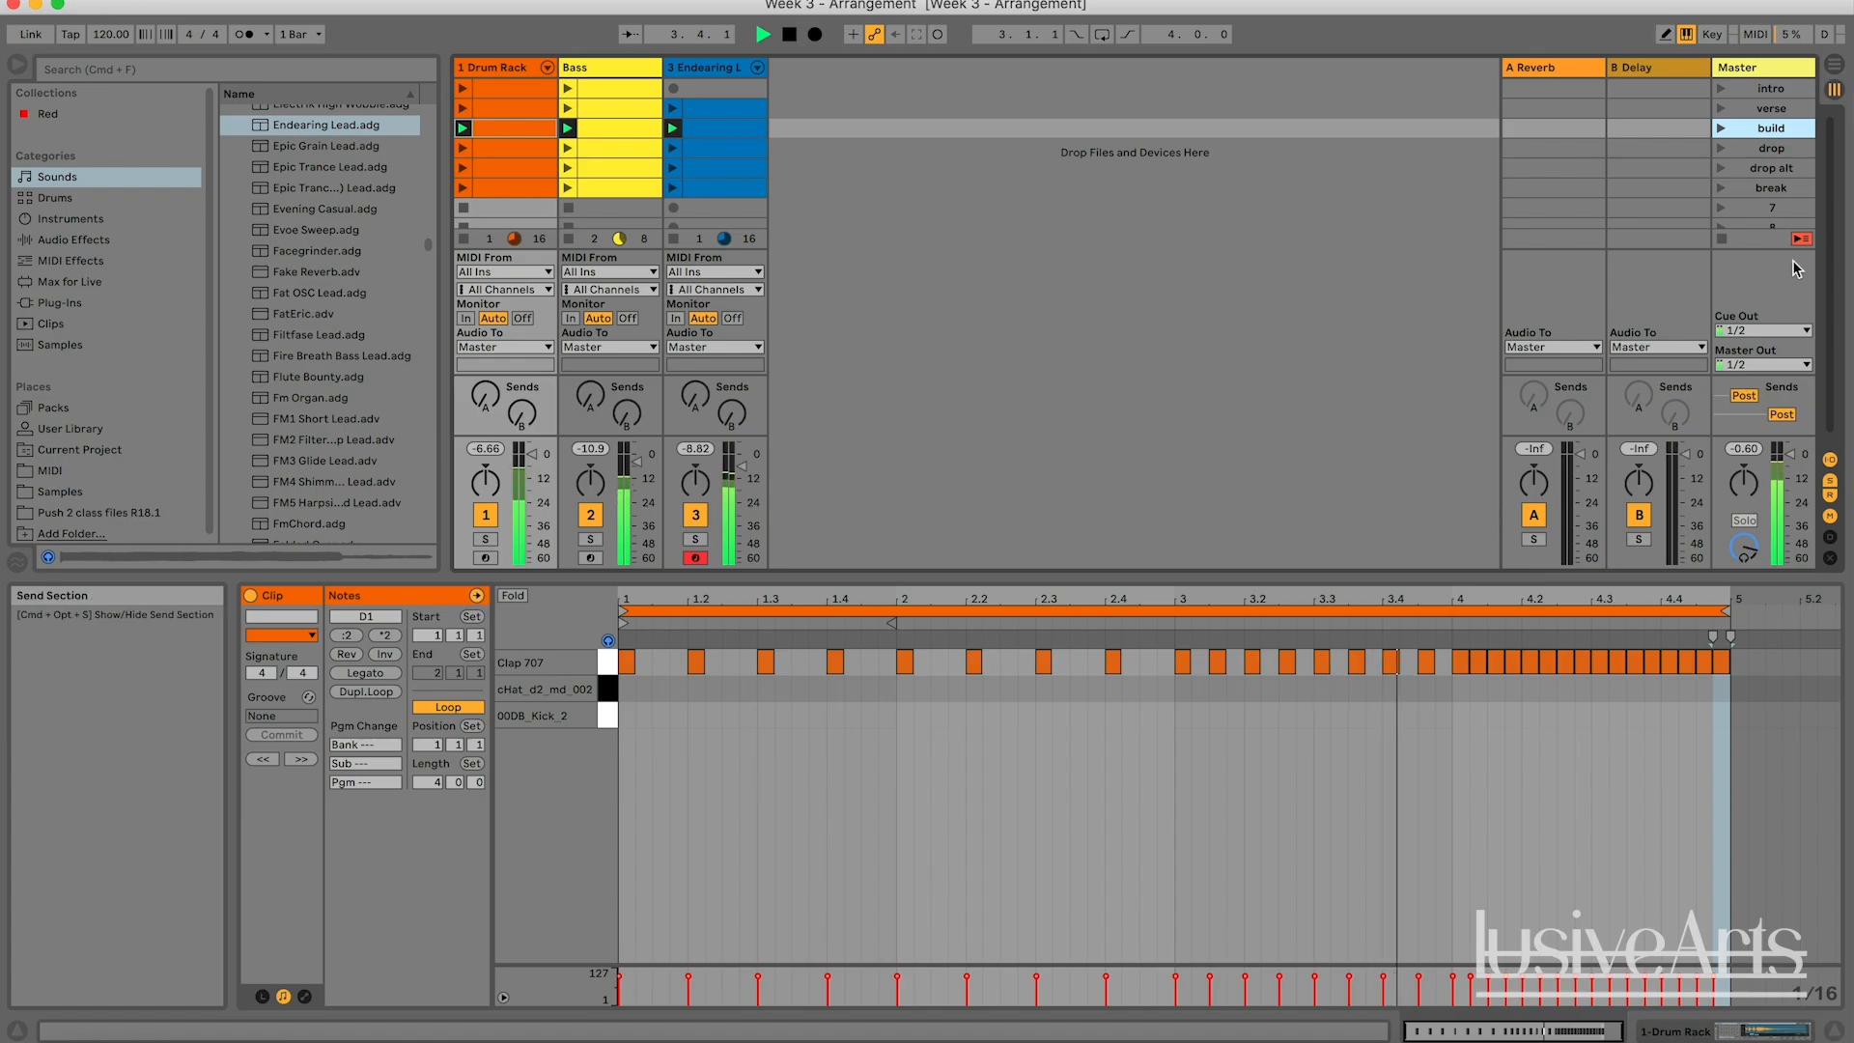
{"action": "left_click", "coordinate": [1722, 189]}
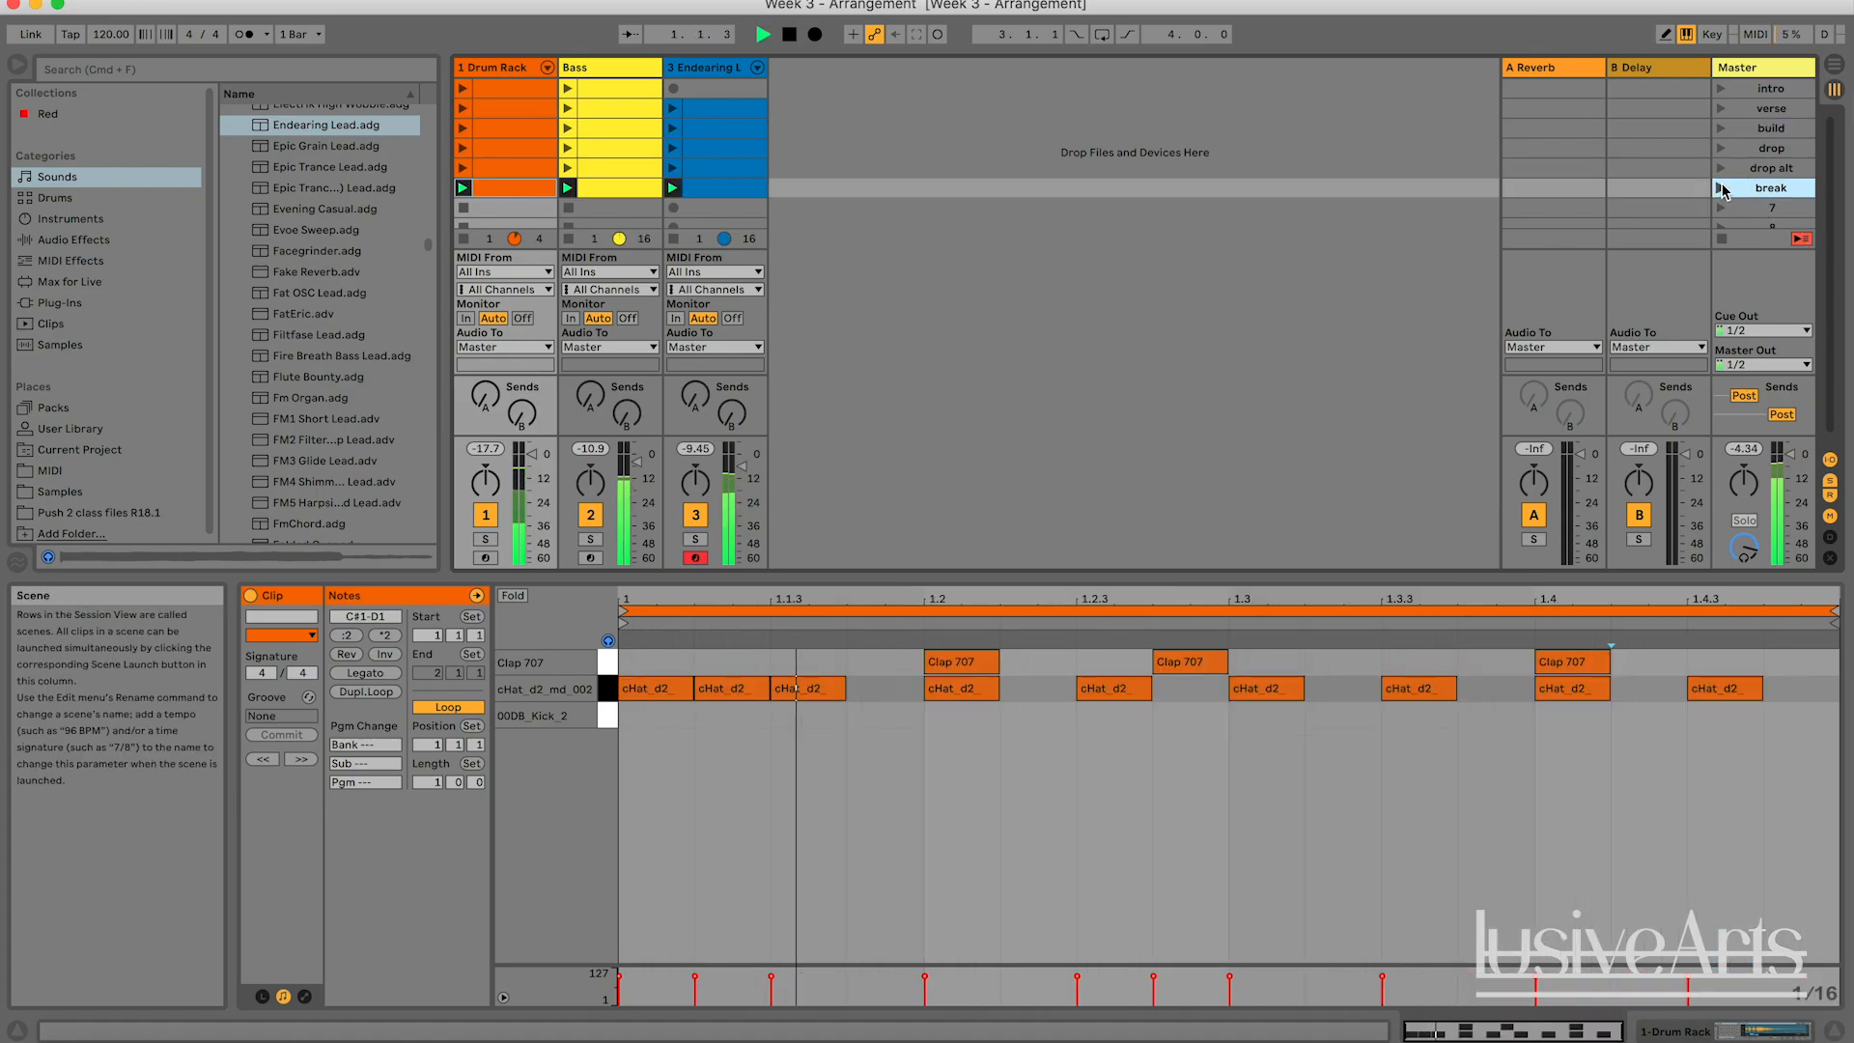
{"action": "key", "text": "space"}
{"action": "left_click", "coordinate": [993, 188]}
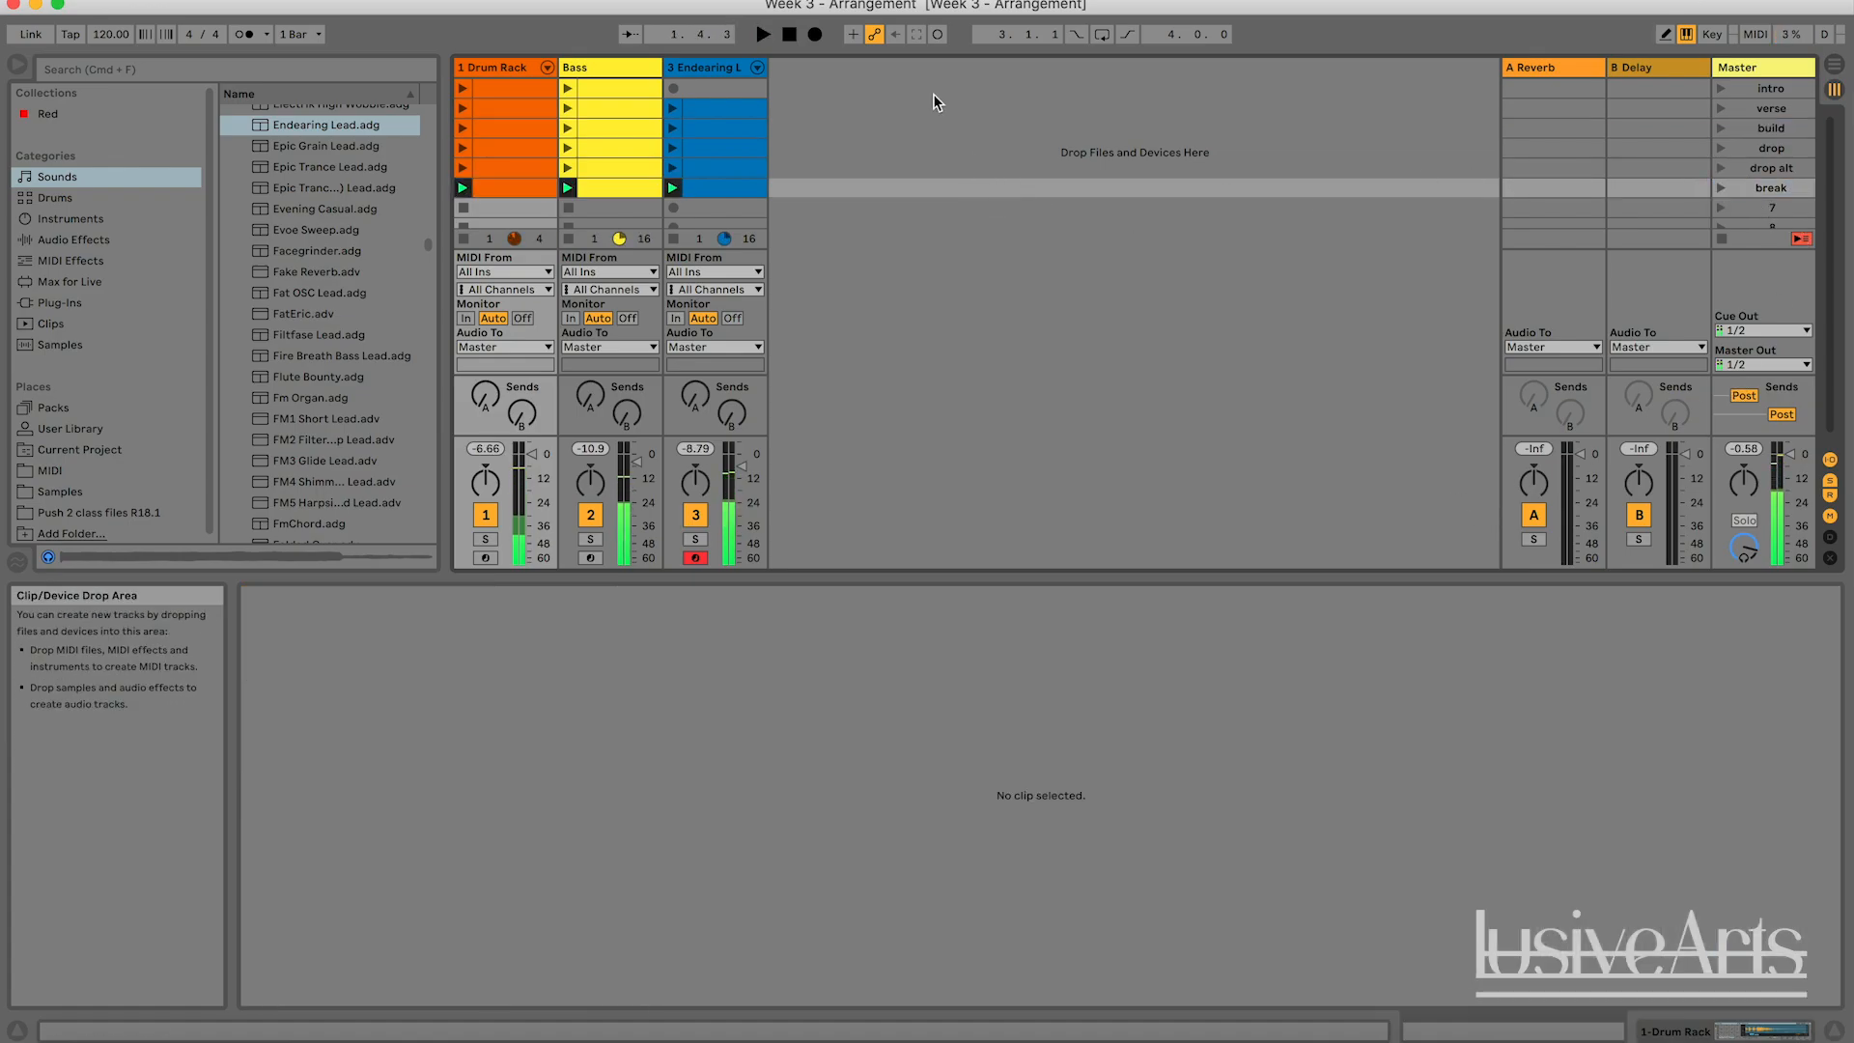
{"action": "left_click", "coordinate": [935, 95]}
{"action": "left_click", "coordinate": [950, 167]}
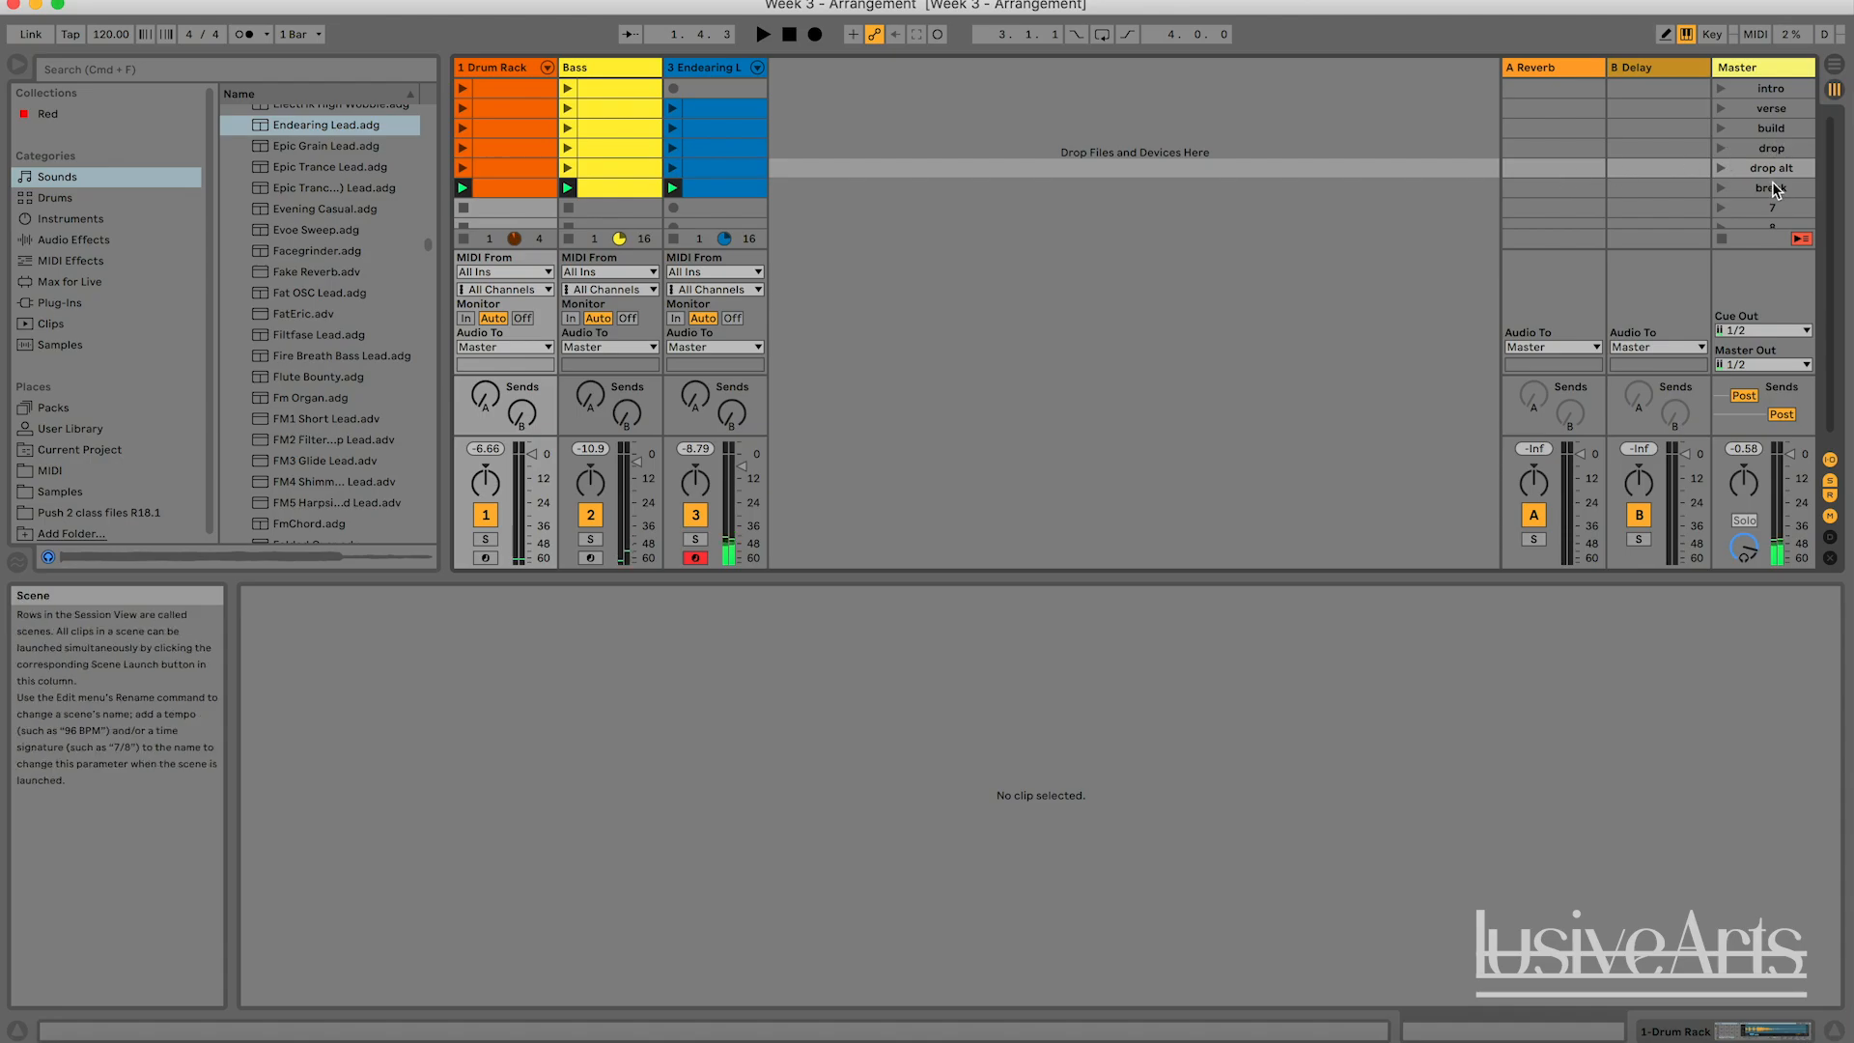
{"action": "left_click", "coordinate": [734, 68]}
{"action": "left_click", "coordinate": [618, 76]}
{"action": "left_click", "coordinate": [556, 74]}
{"action": "left_click", "coordinate": [885, 130]}
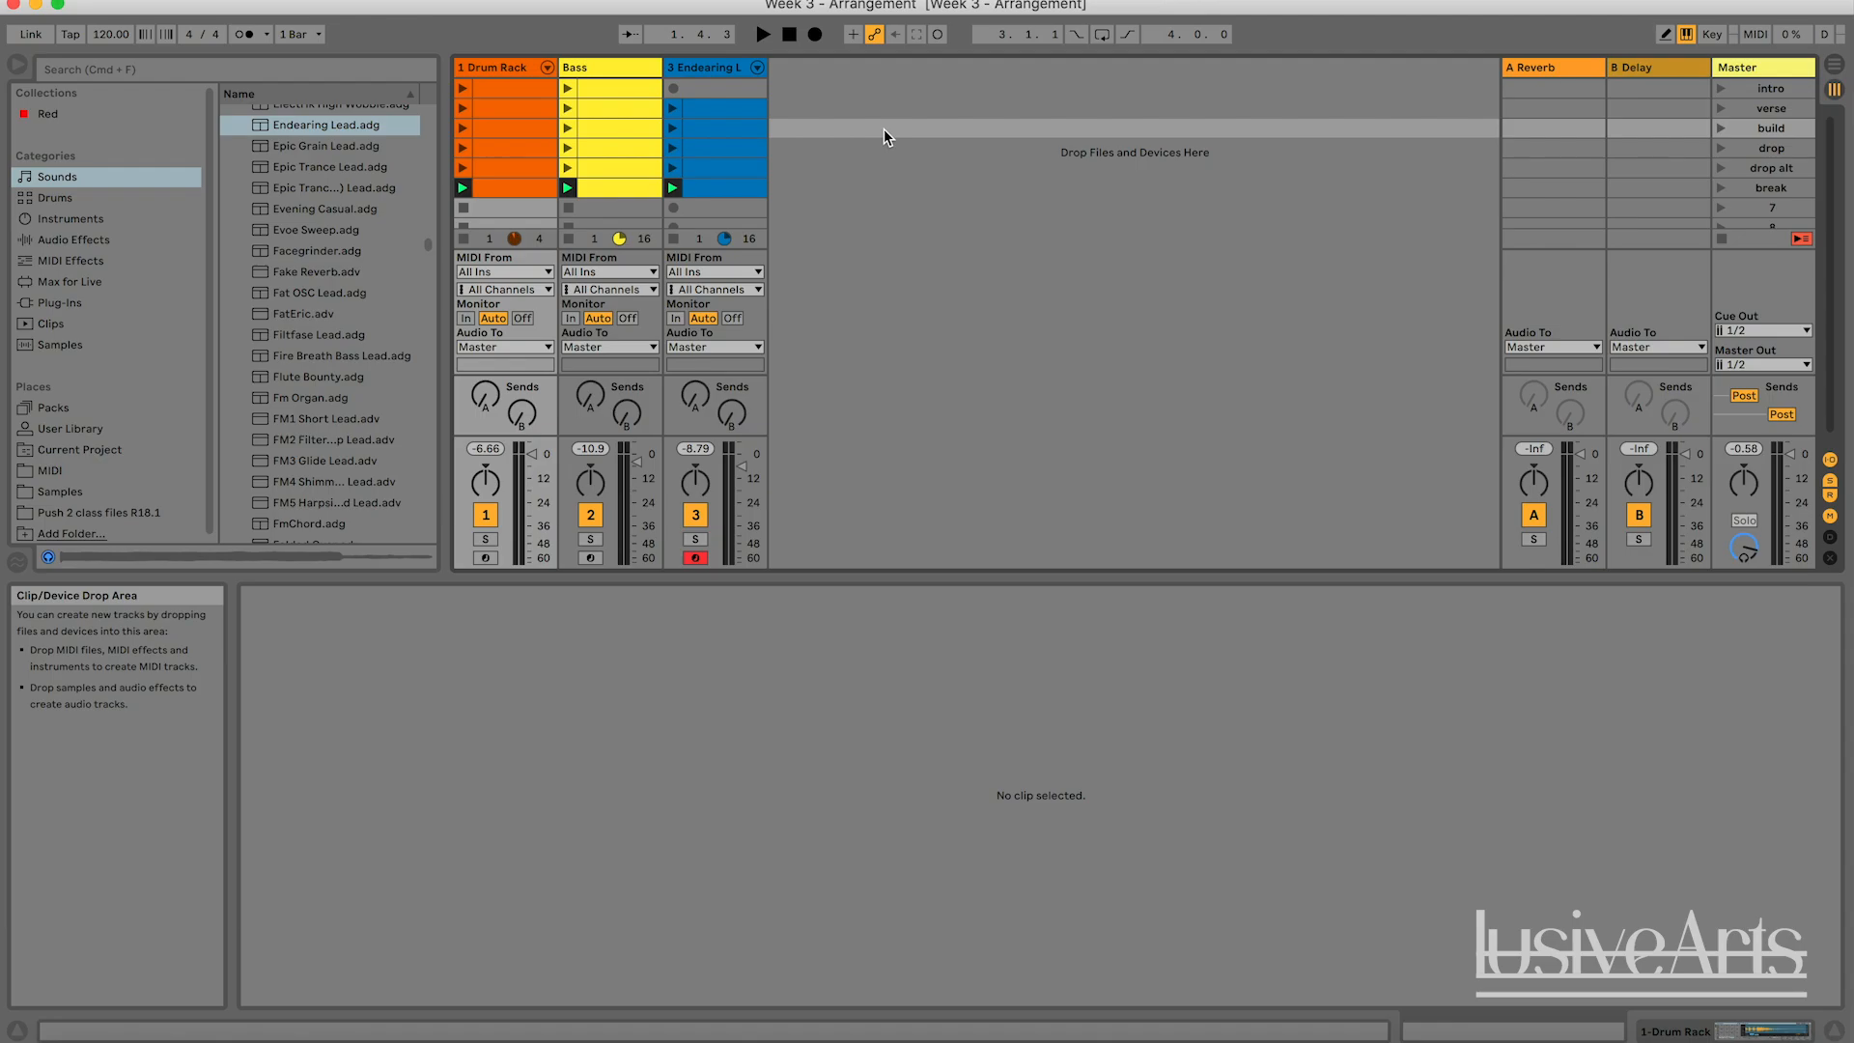
{"action": "left_click", "coordinate": [898, 211]}
{"action": "left_click", "coordinate": [1016, 232]}
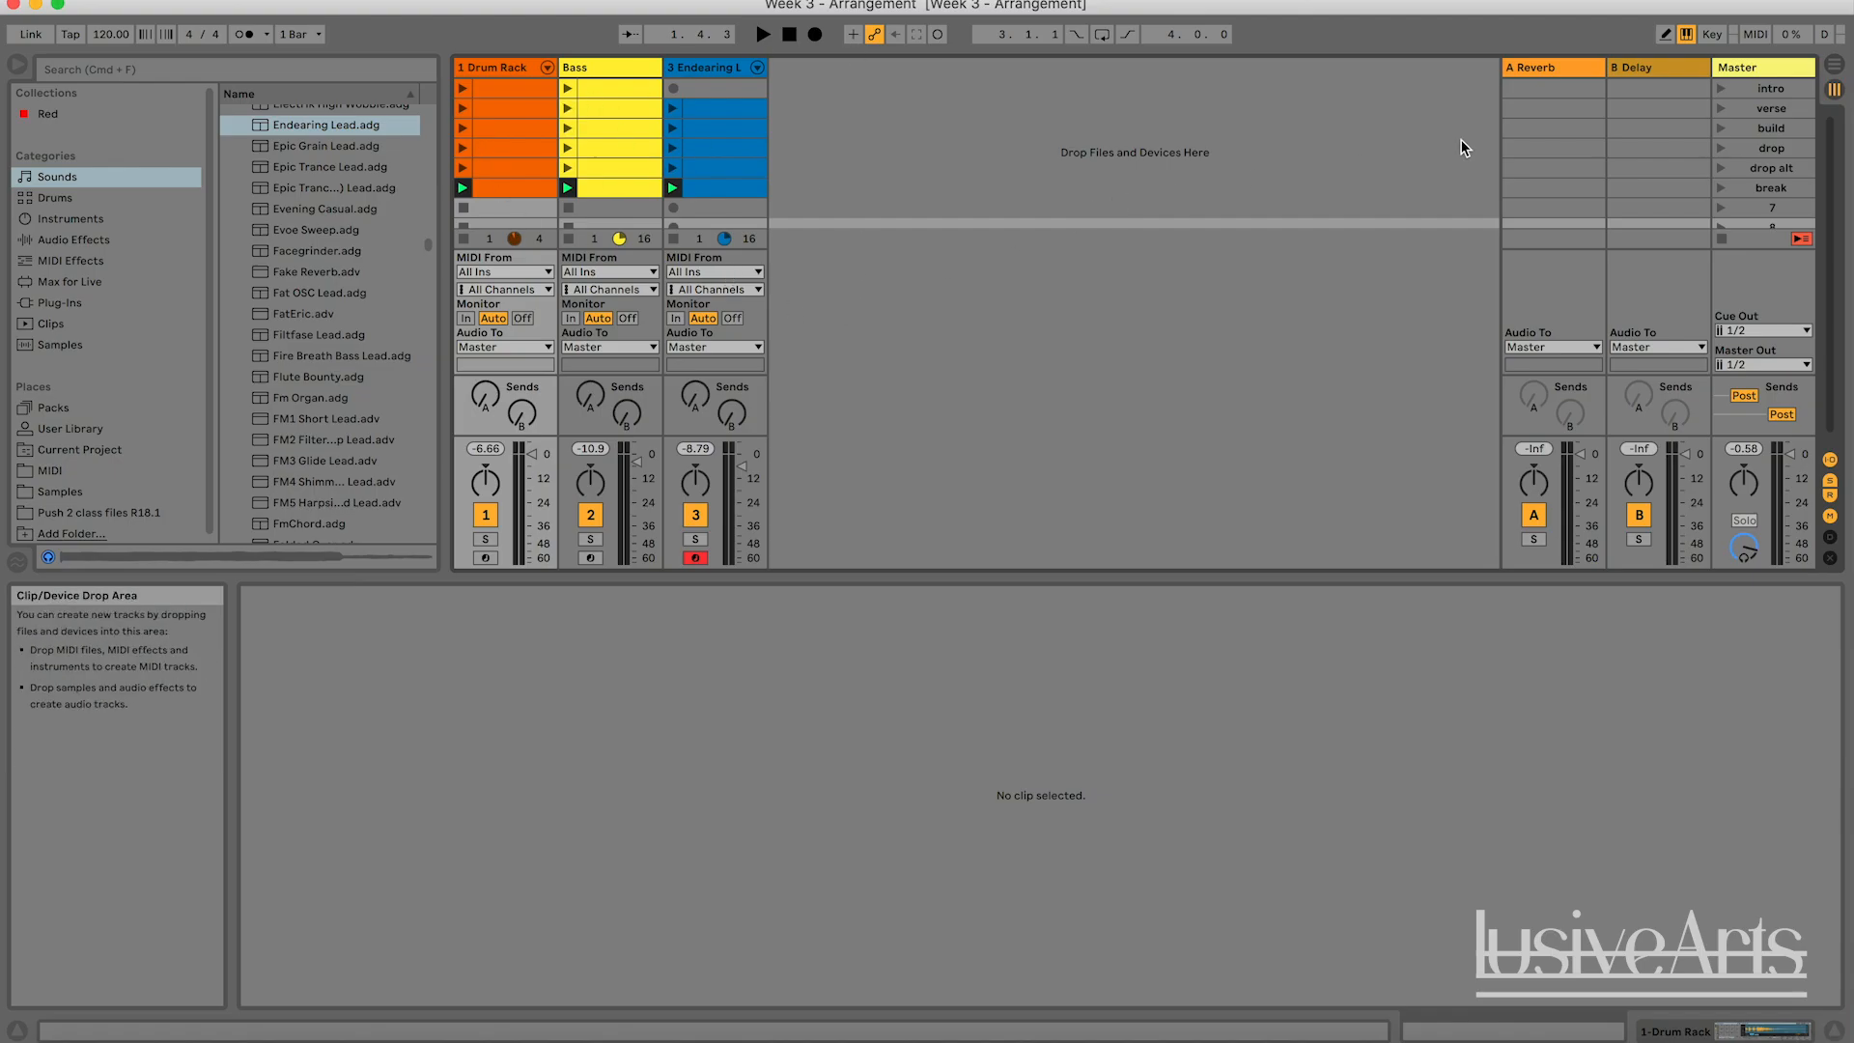
Switch back and forth between the Arrangement View and the Session View, ending in the Session View.
{"action": "left_click", "coordinate": [1834, 64]}
{"action": "key", "text": "Tab"}
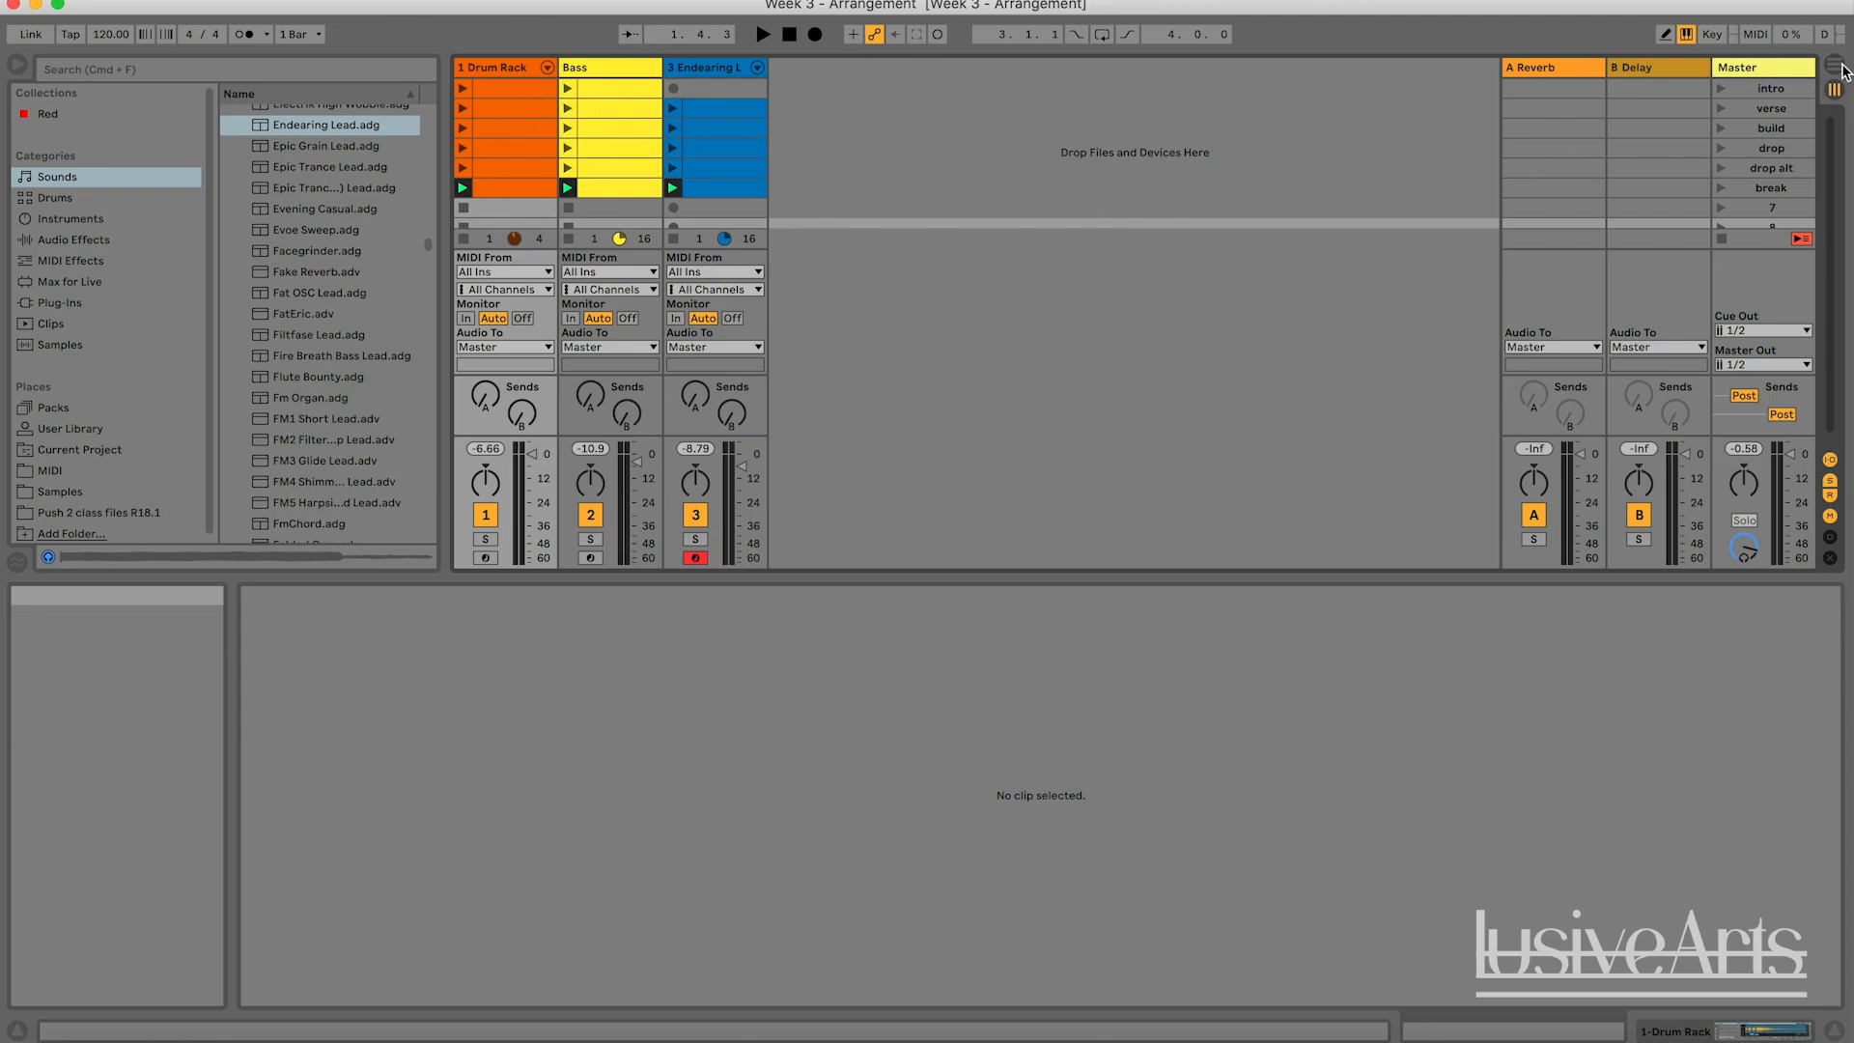
{"action": "left_click", "coordinate": [1834, 65]}
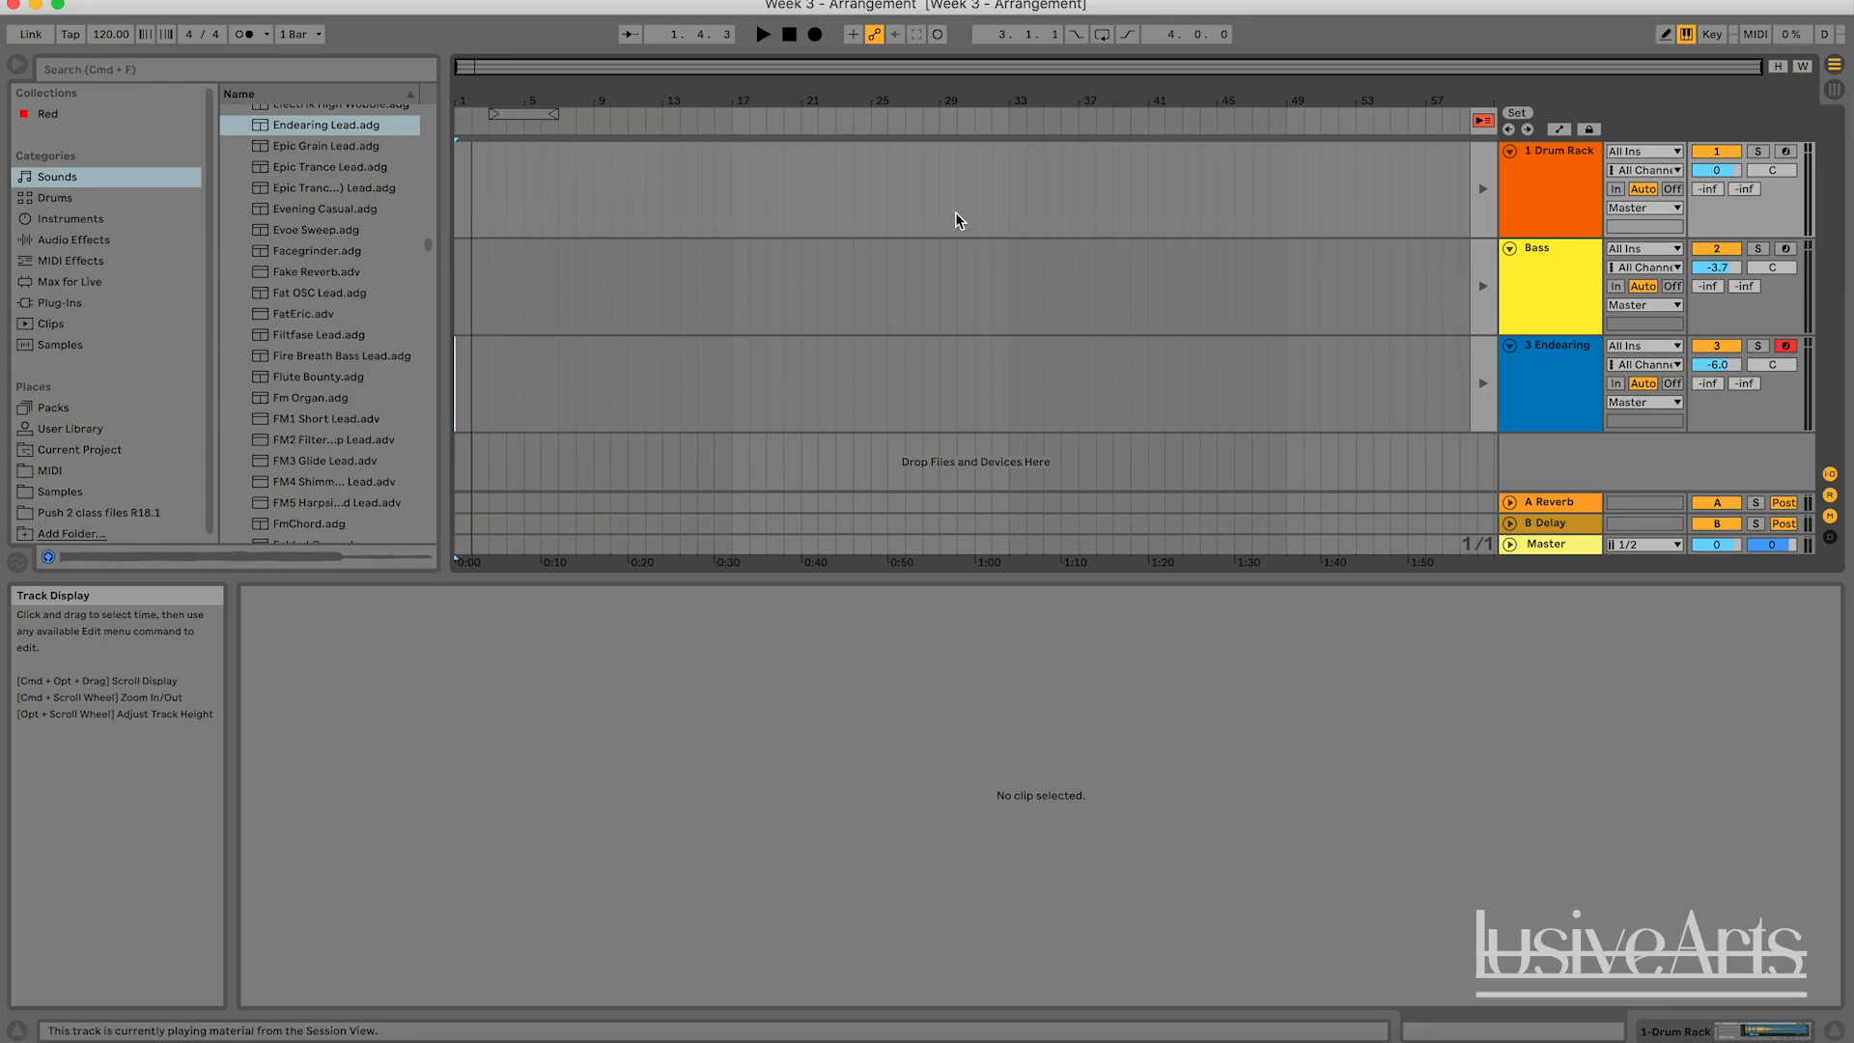
{"action": "left_click", "coordinate": [1834, 91]}
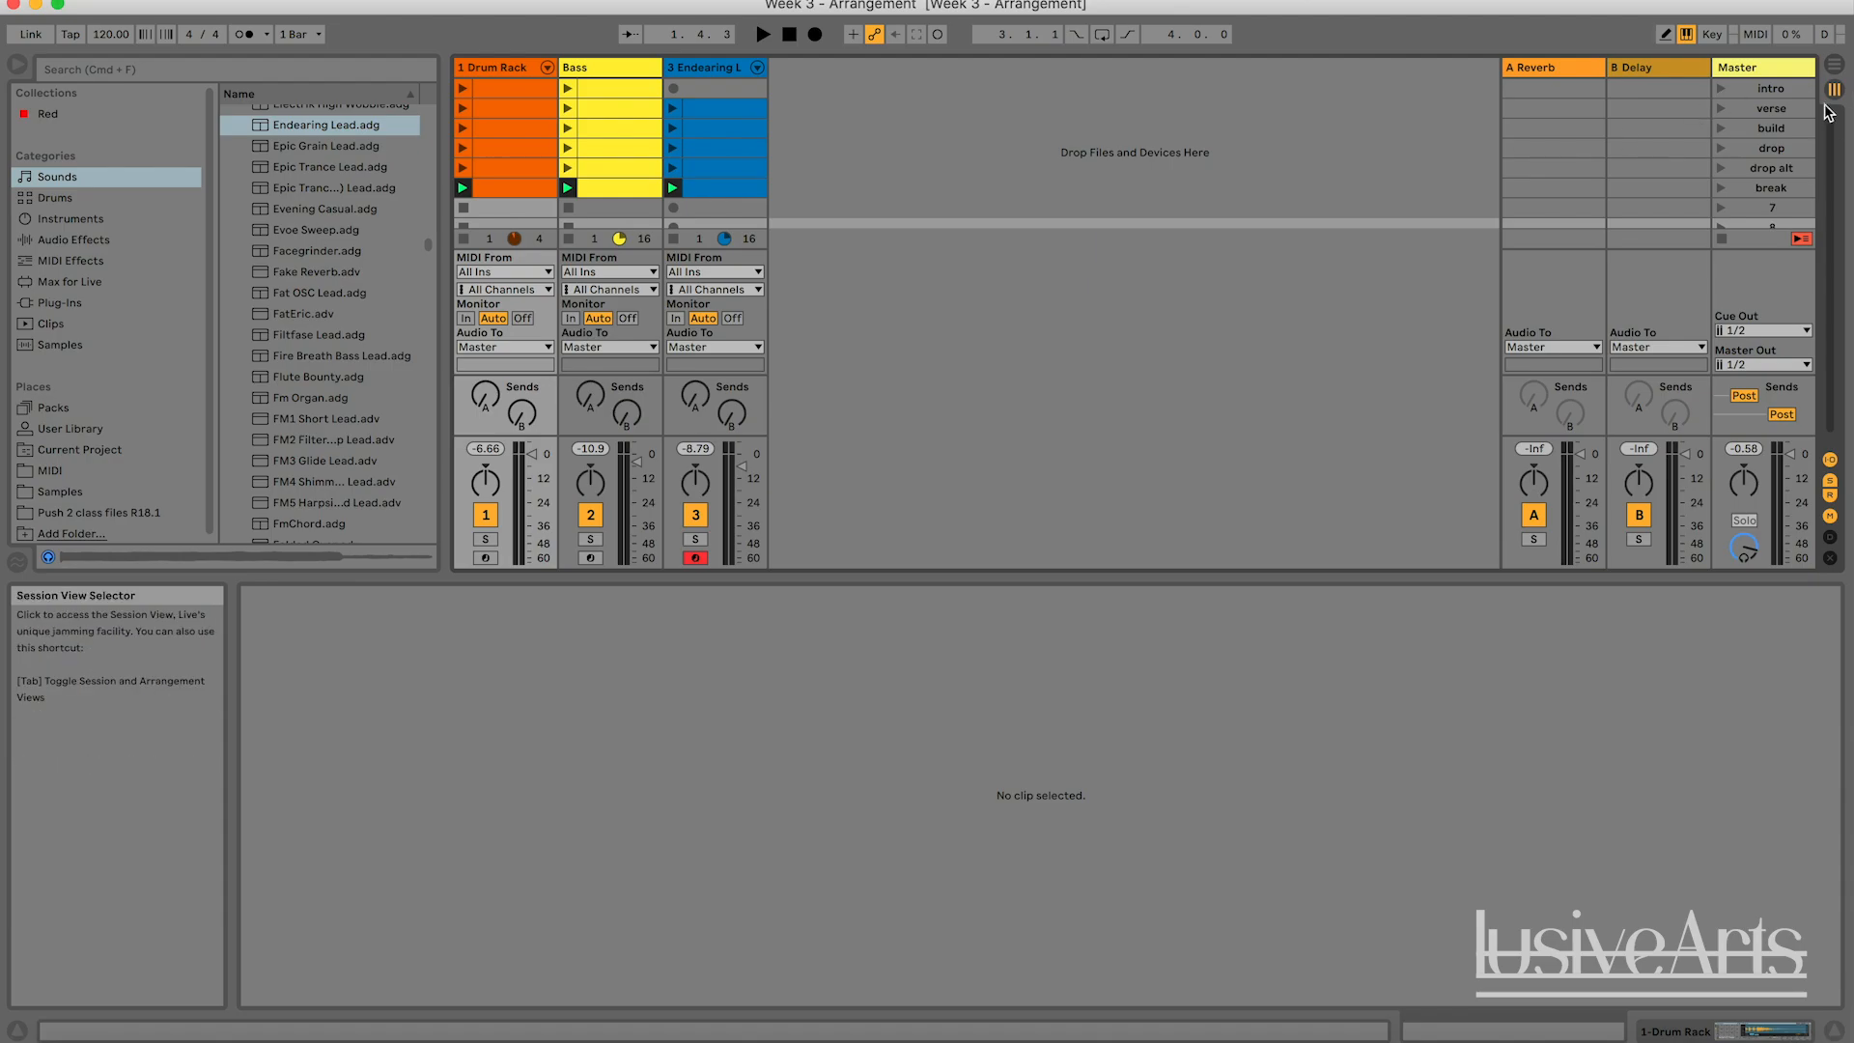
{"action": "left_click", "coordinate": [1832, 67]}
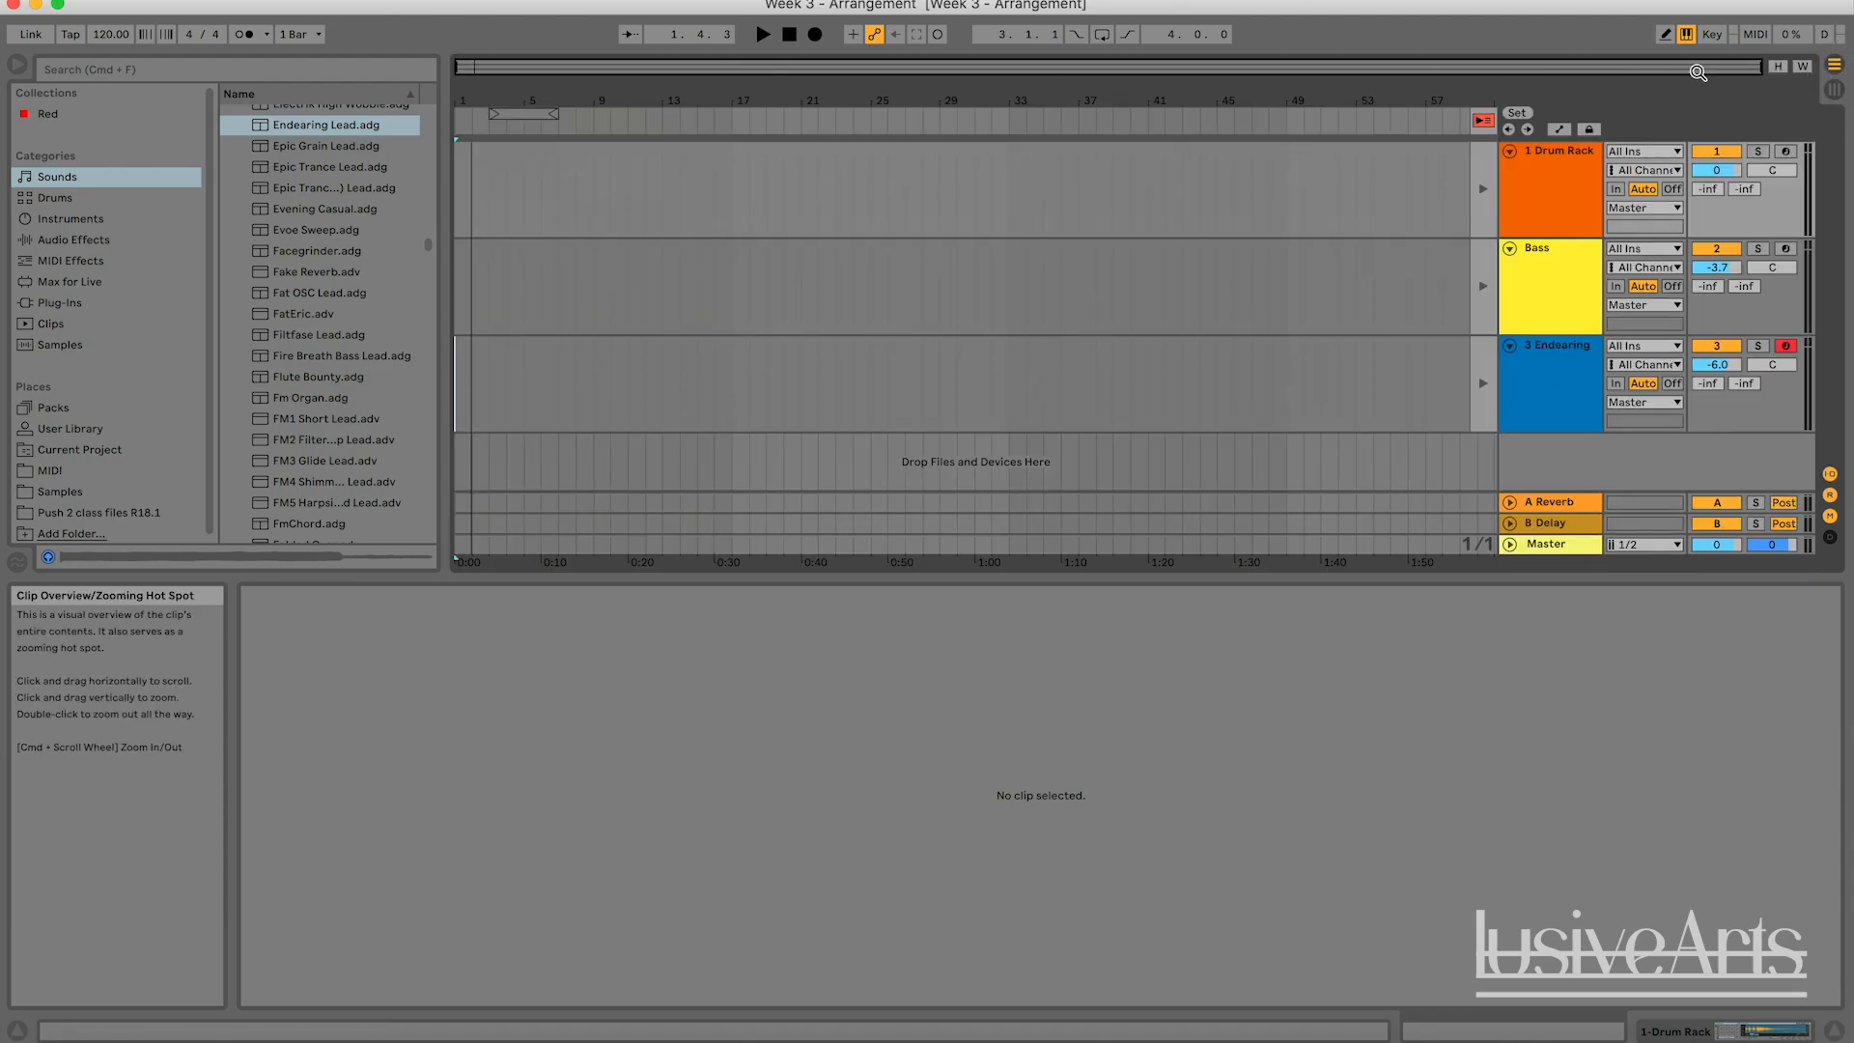
{"action": "left_click", "coordinate": [1835, 92]}
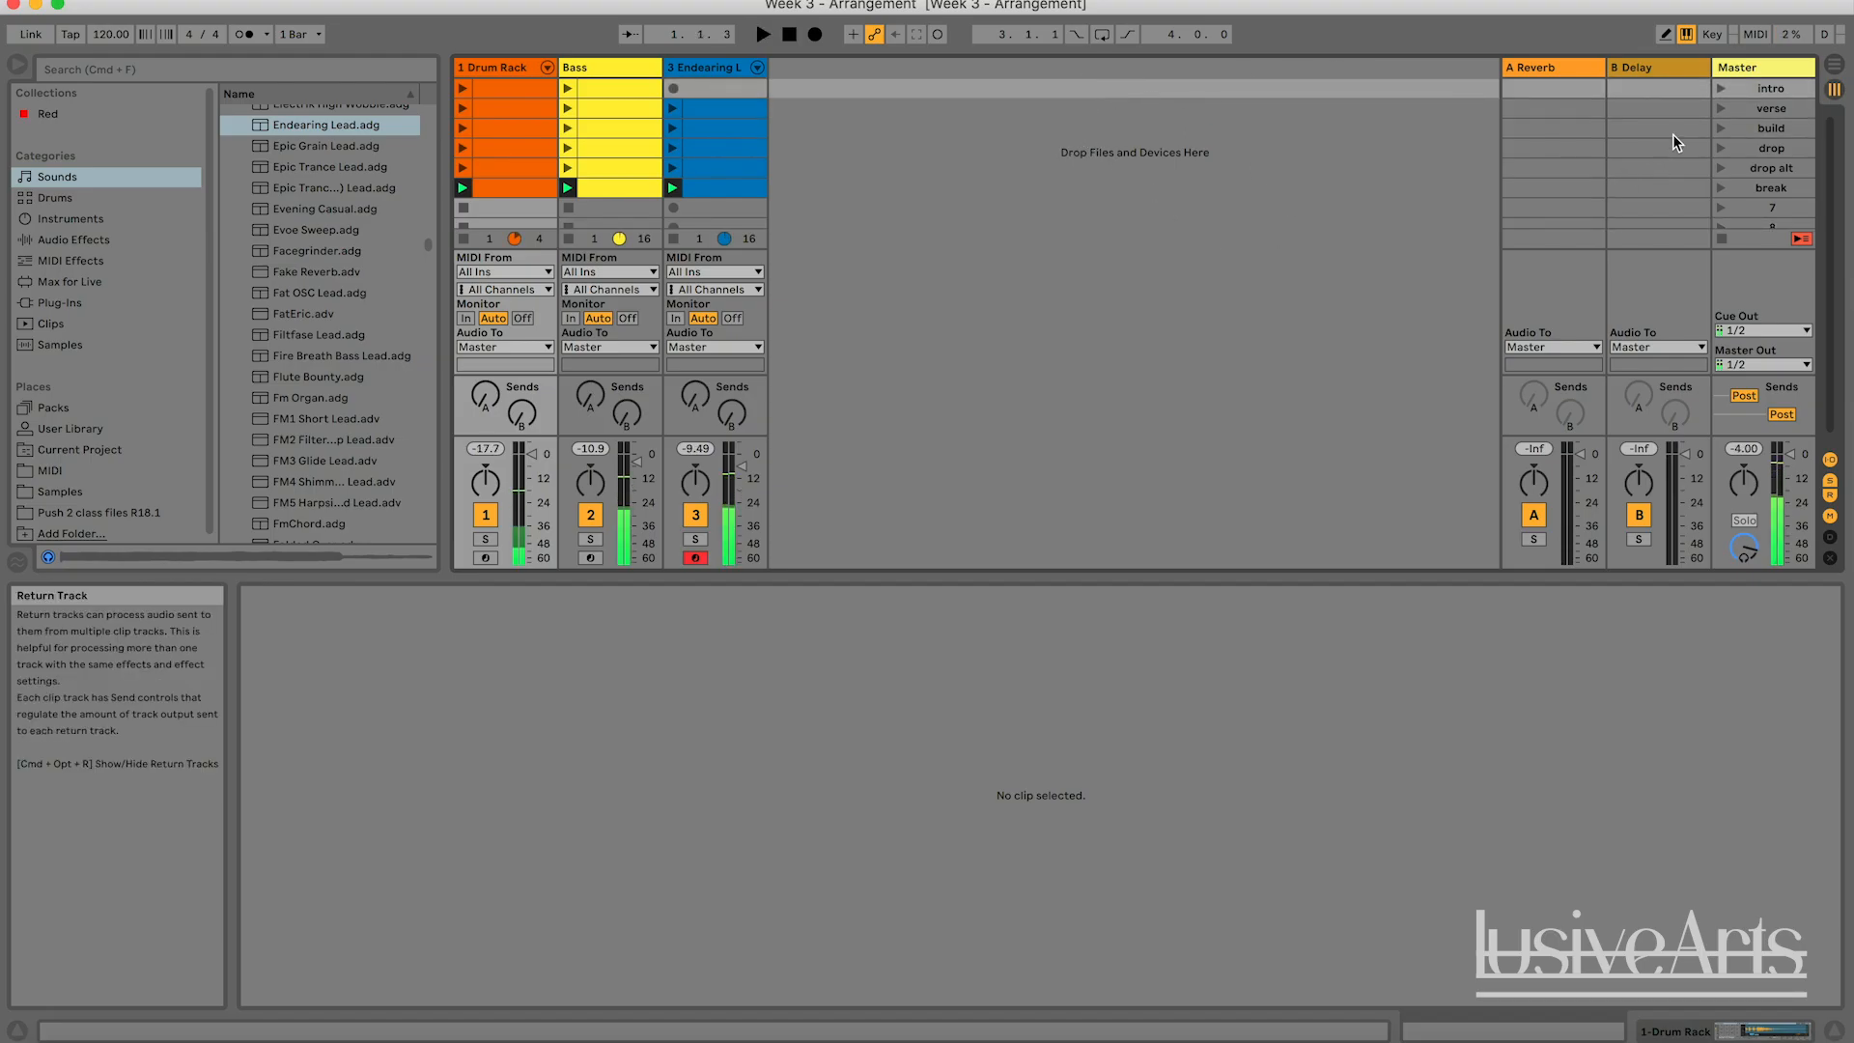
Launch the intro scene, stop playback, and check the Arrangement View before returning to the Session View.
{"action": "left_click", "coordinate": [1721, 88]}
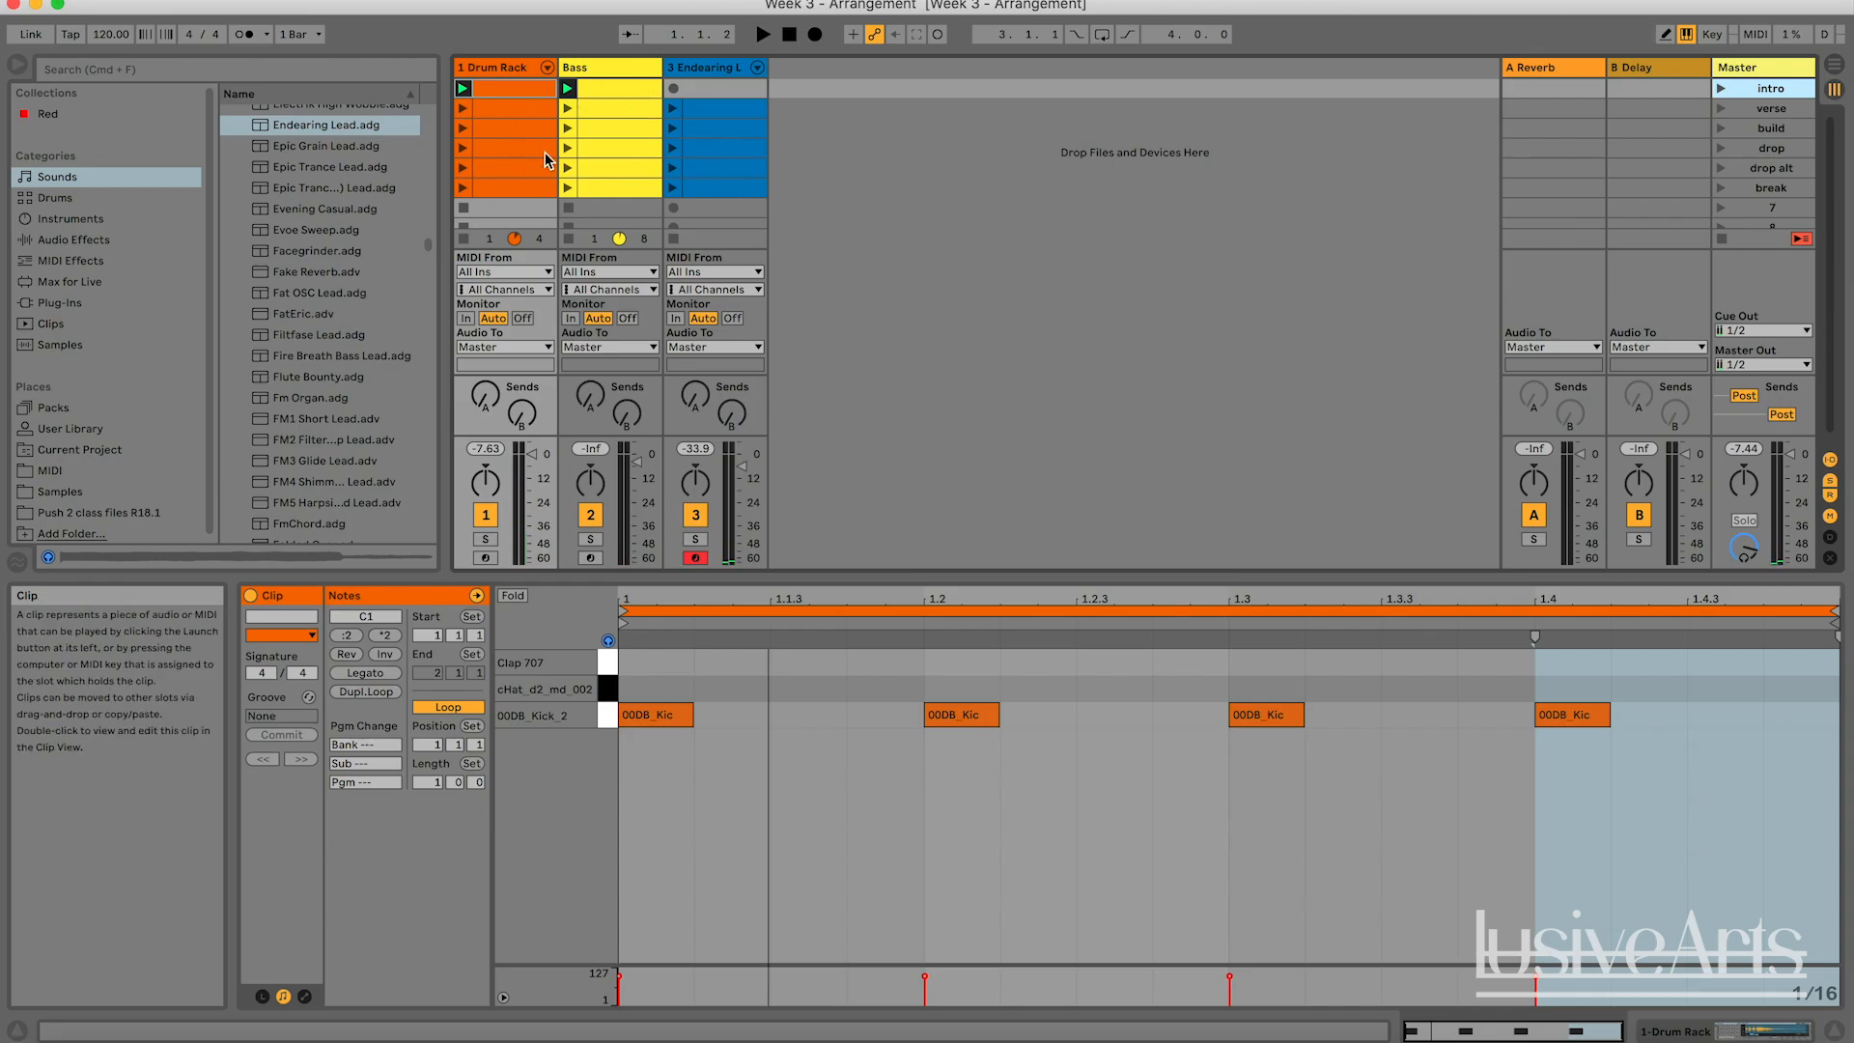
{"action": "key", "text": "Tab"}
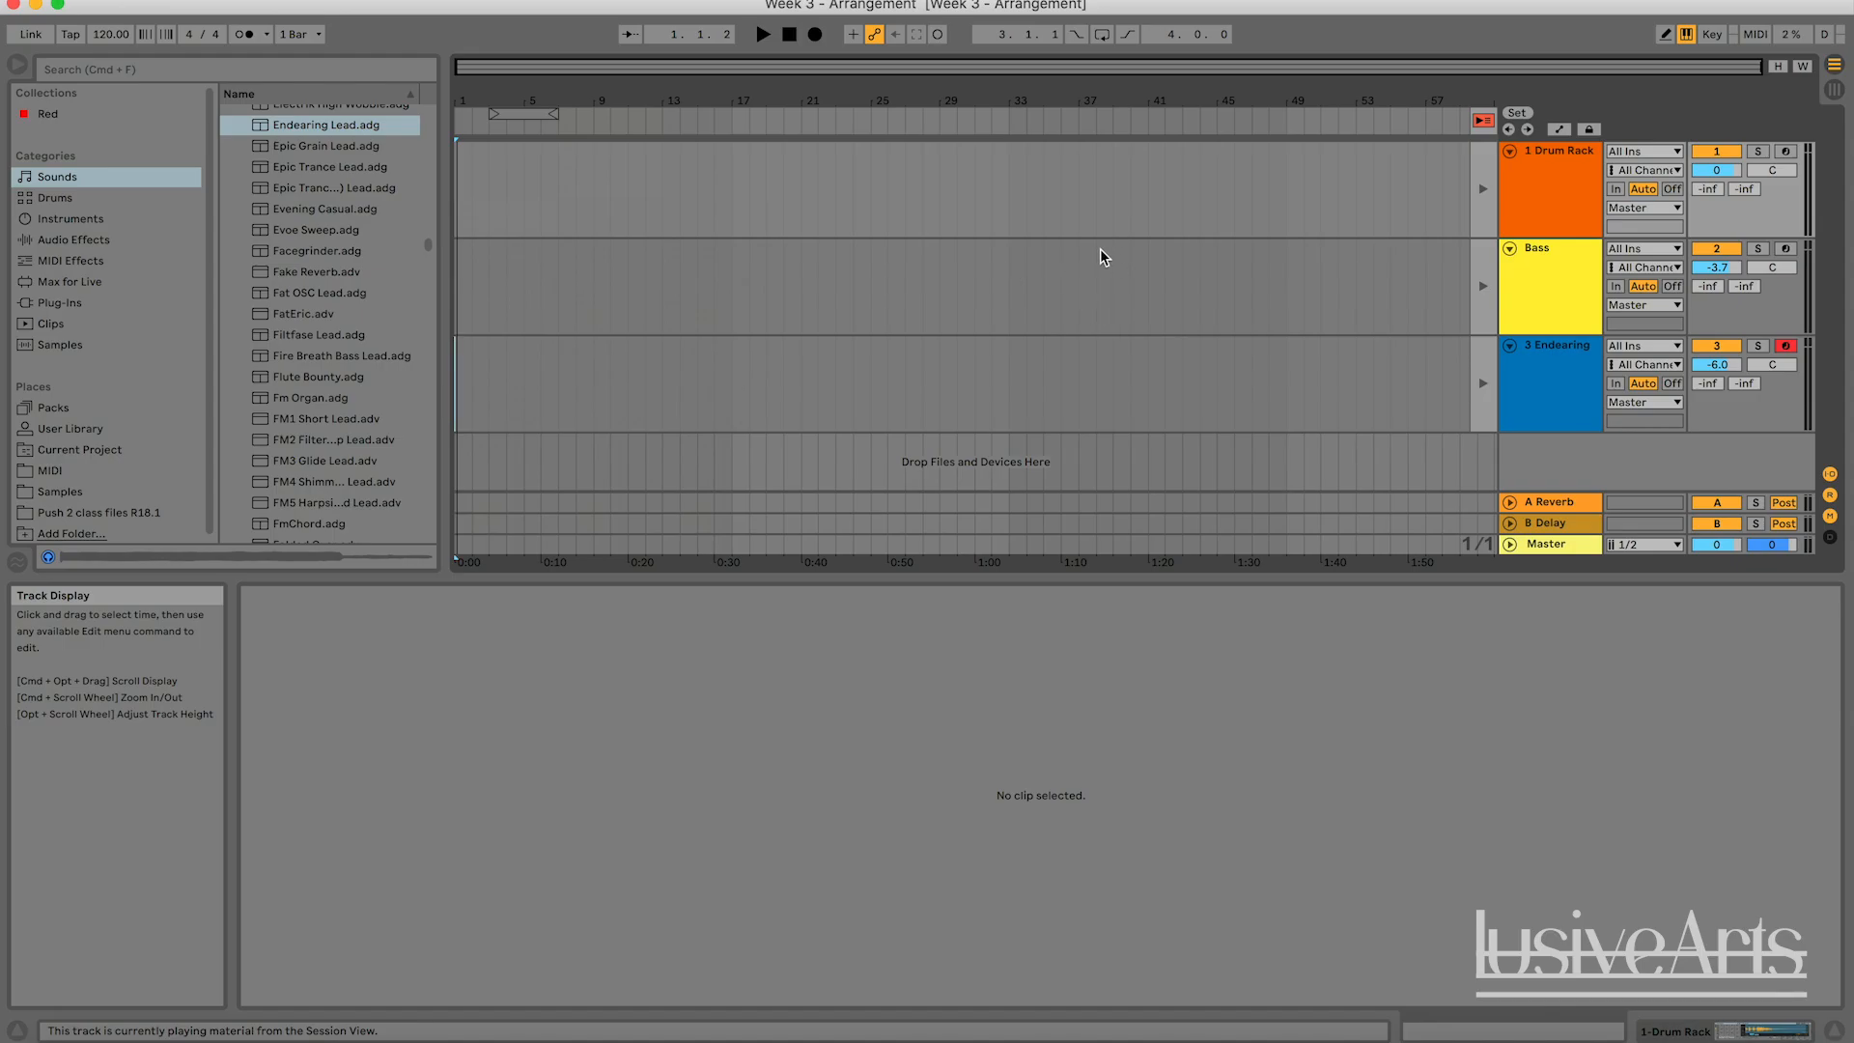
{"action": "key", "text": "Tab"}
{"action": "left_click", "coordinate": [1082, 211]}
{"action": "right_click", "coordinate": [1032, 160]}
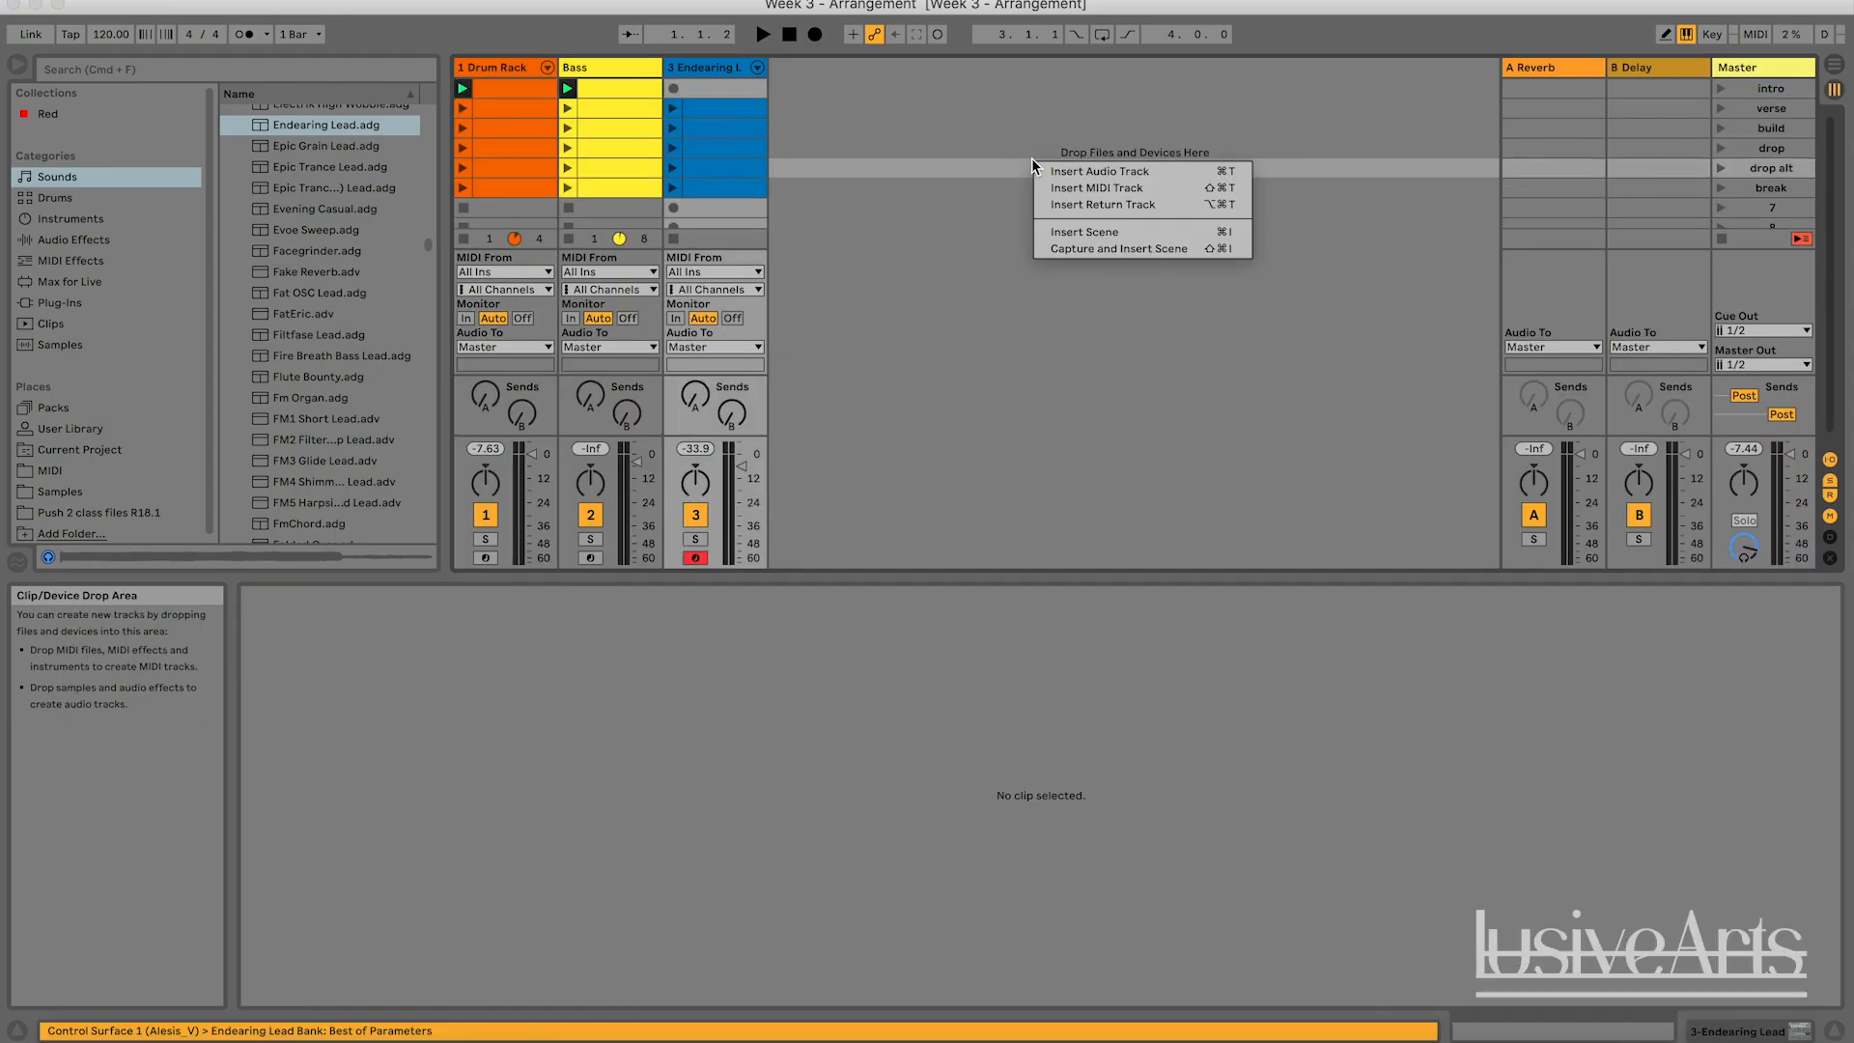
{"action": "left_click", "coordinate": [946, 107]}
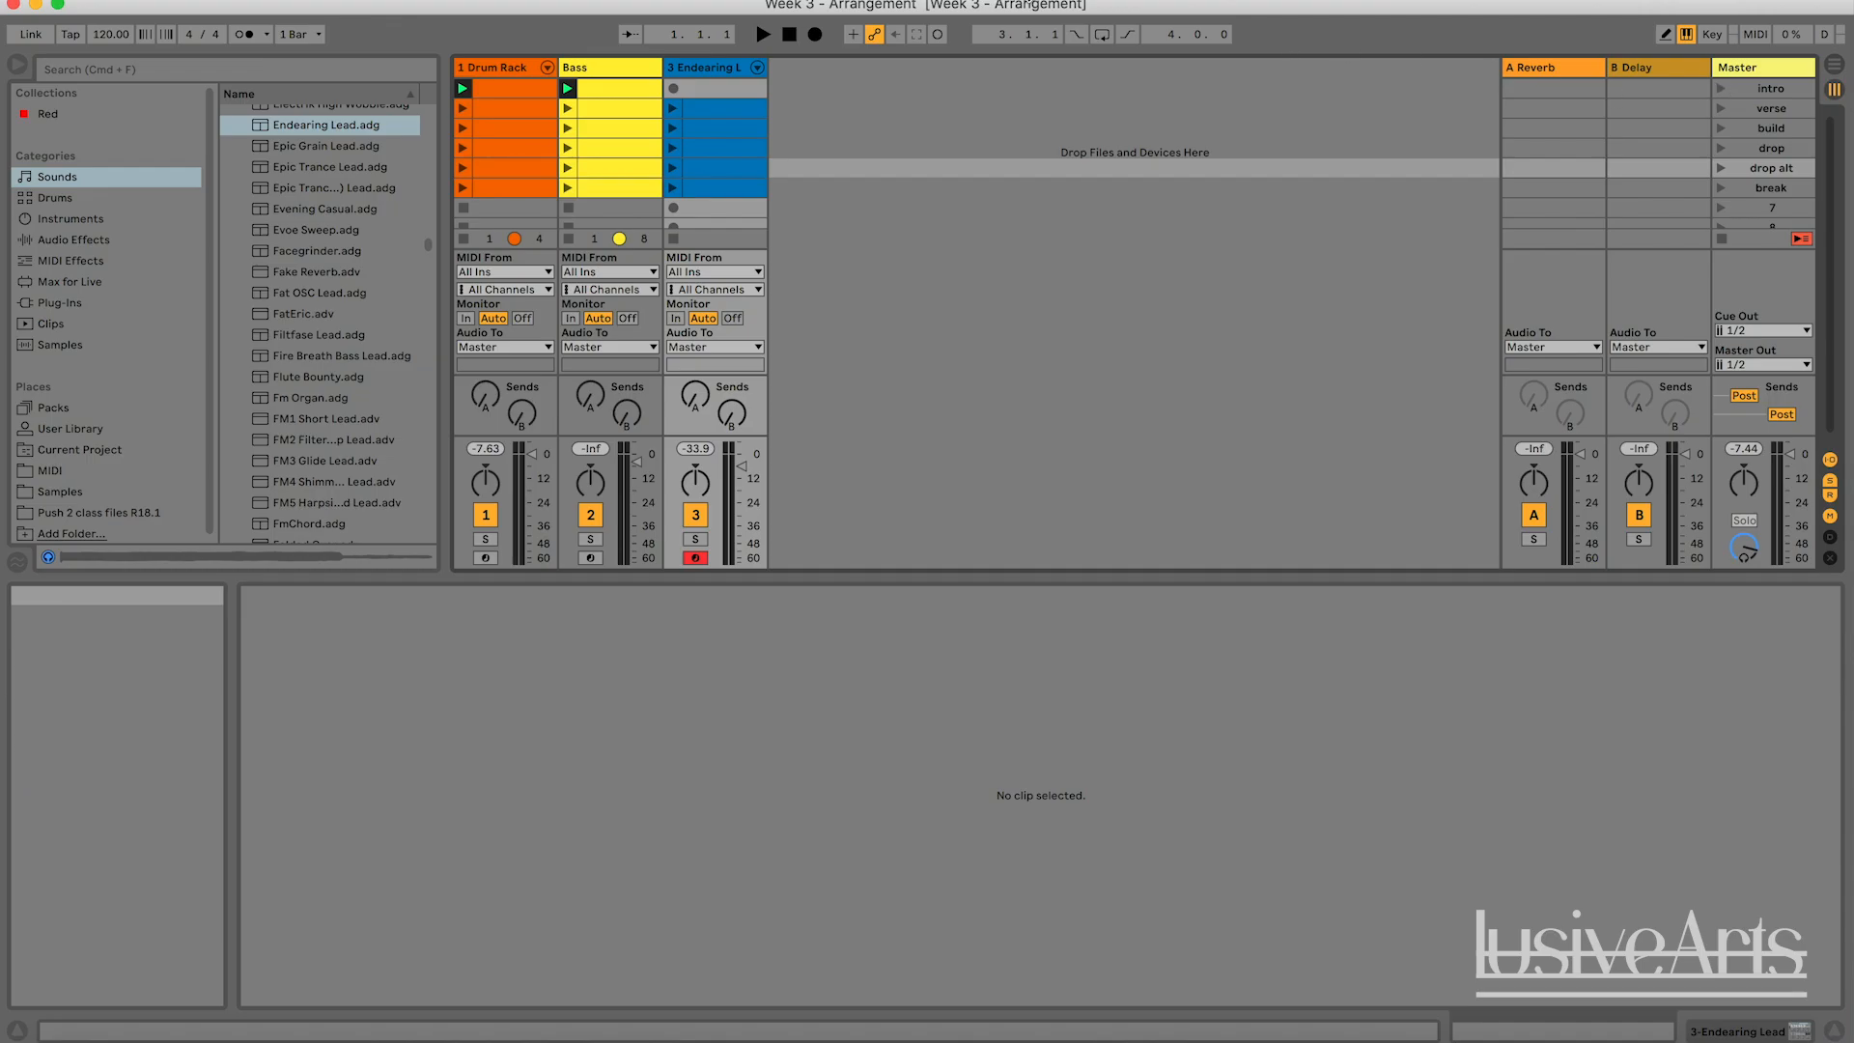
Start Arrangement recording from the intro scene and launch the verse, build, drop, drop alt and break scenes in order.
{"action": "left_click", "coordinate": [816, 36]}
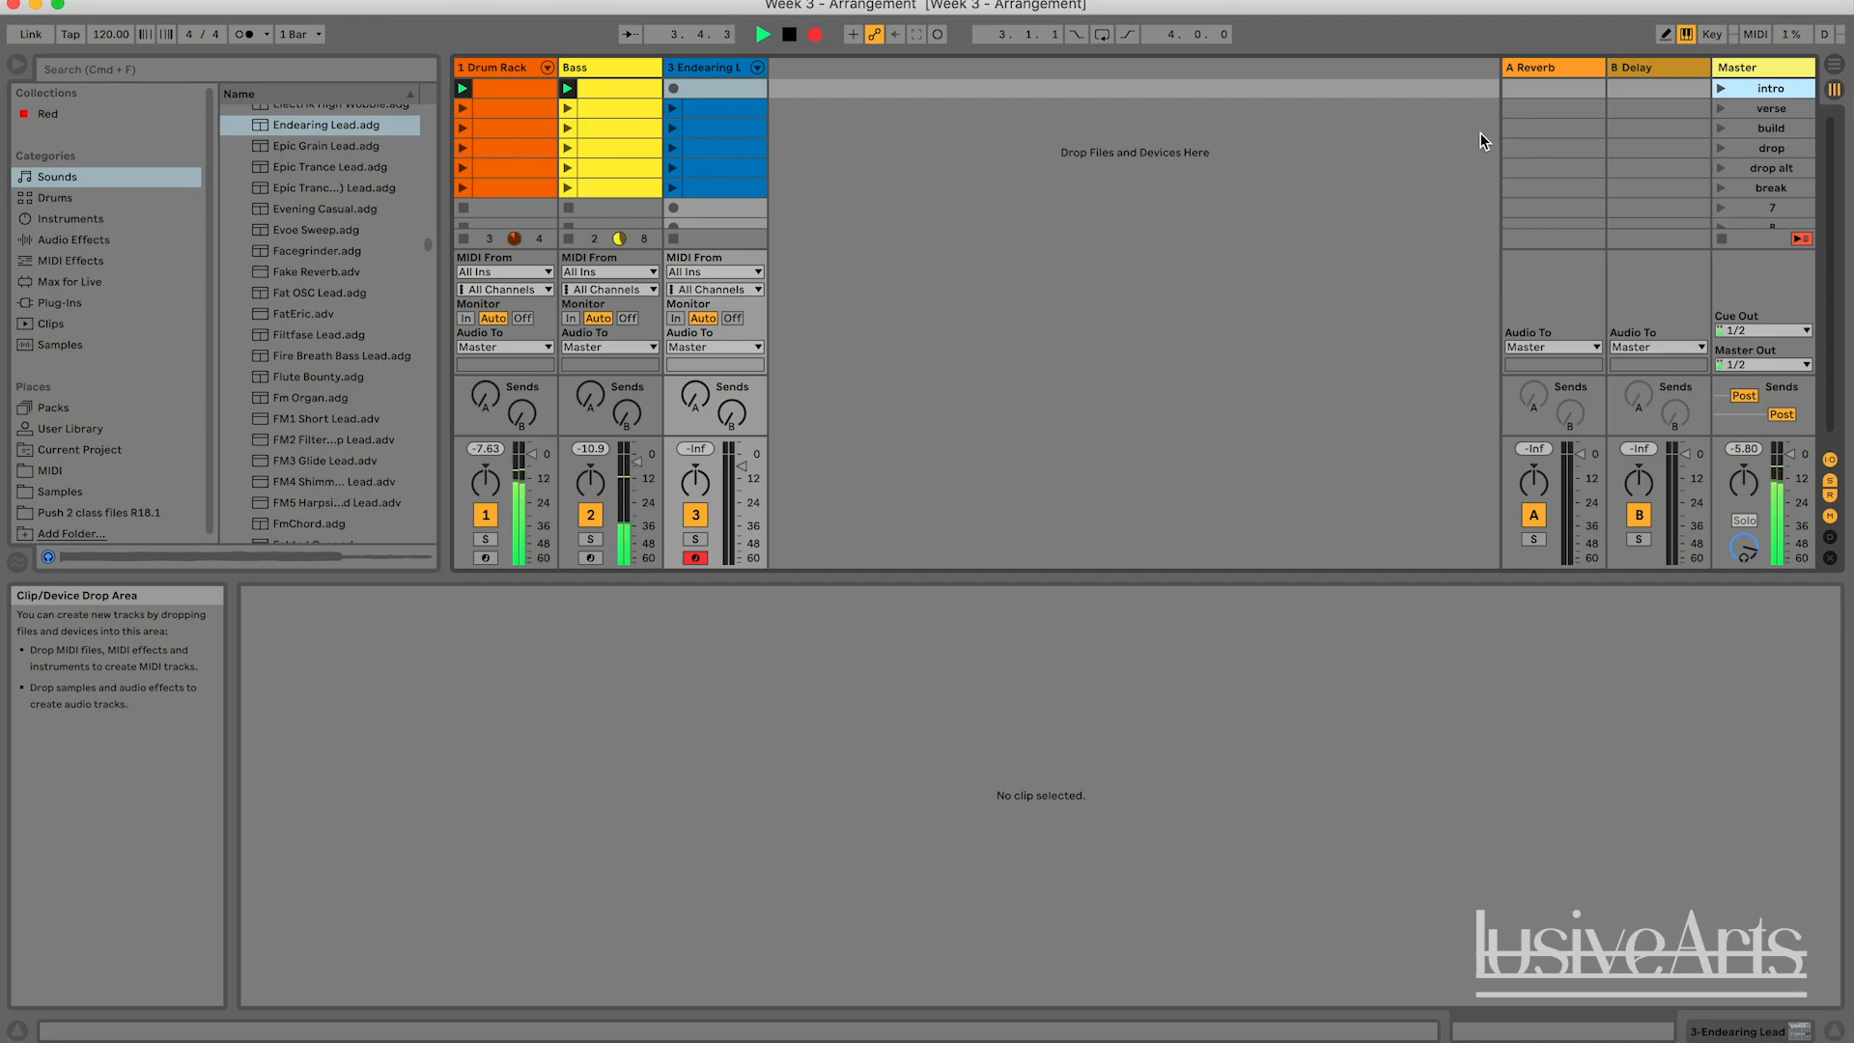
{"action": "left_click", "coordinate": [1721, 108]}
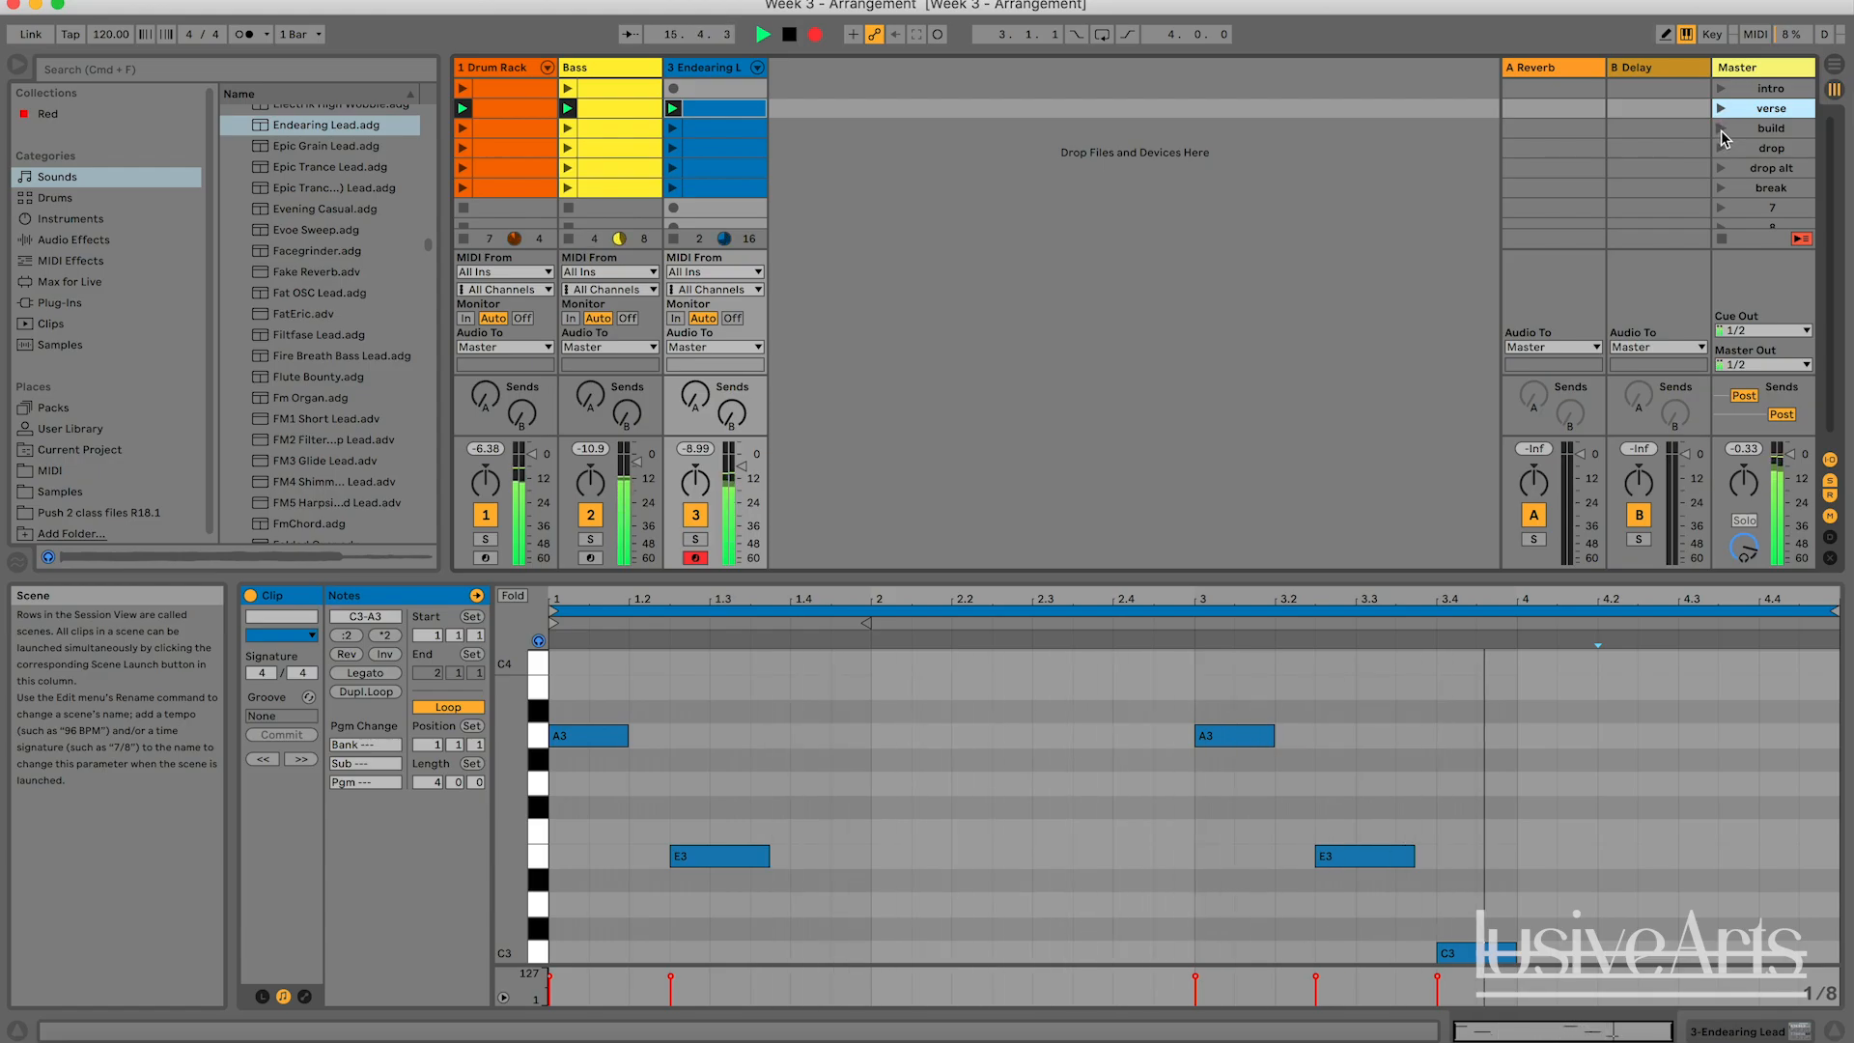
{"action": "left_click", "coordinate": [1721, 131]}
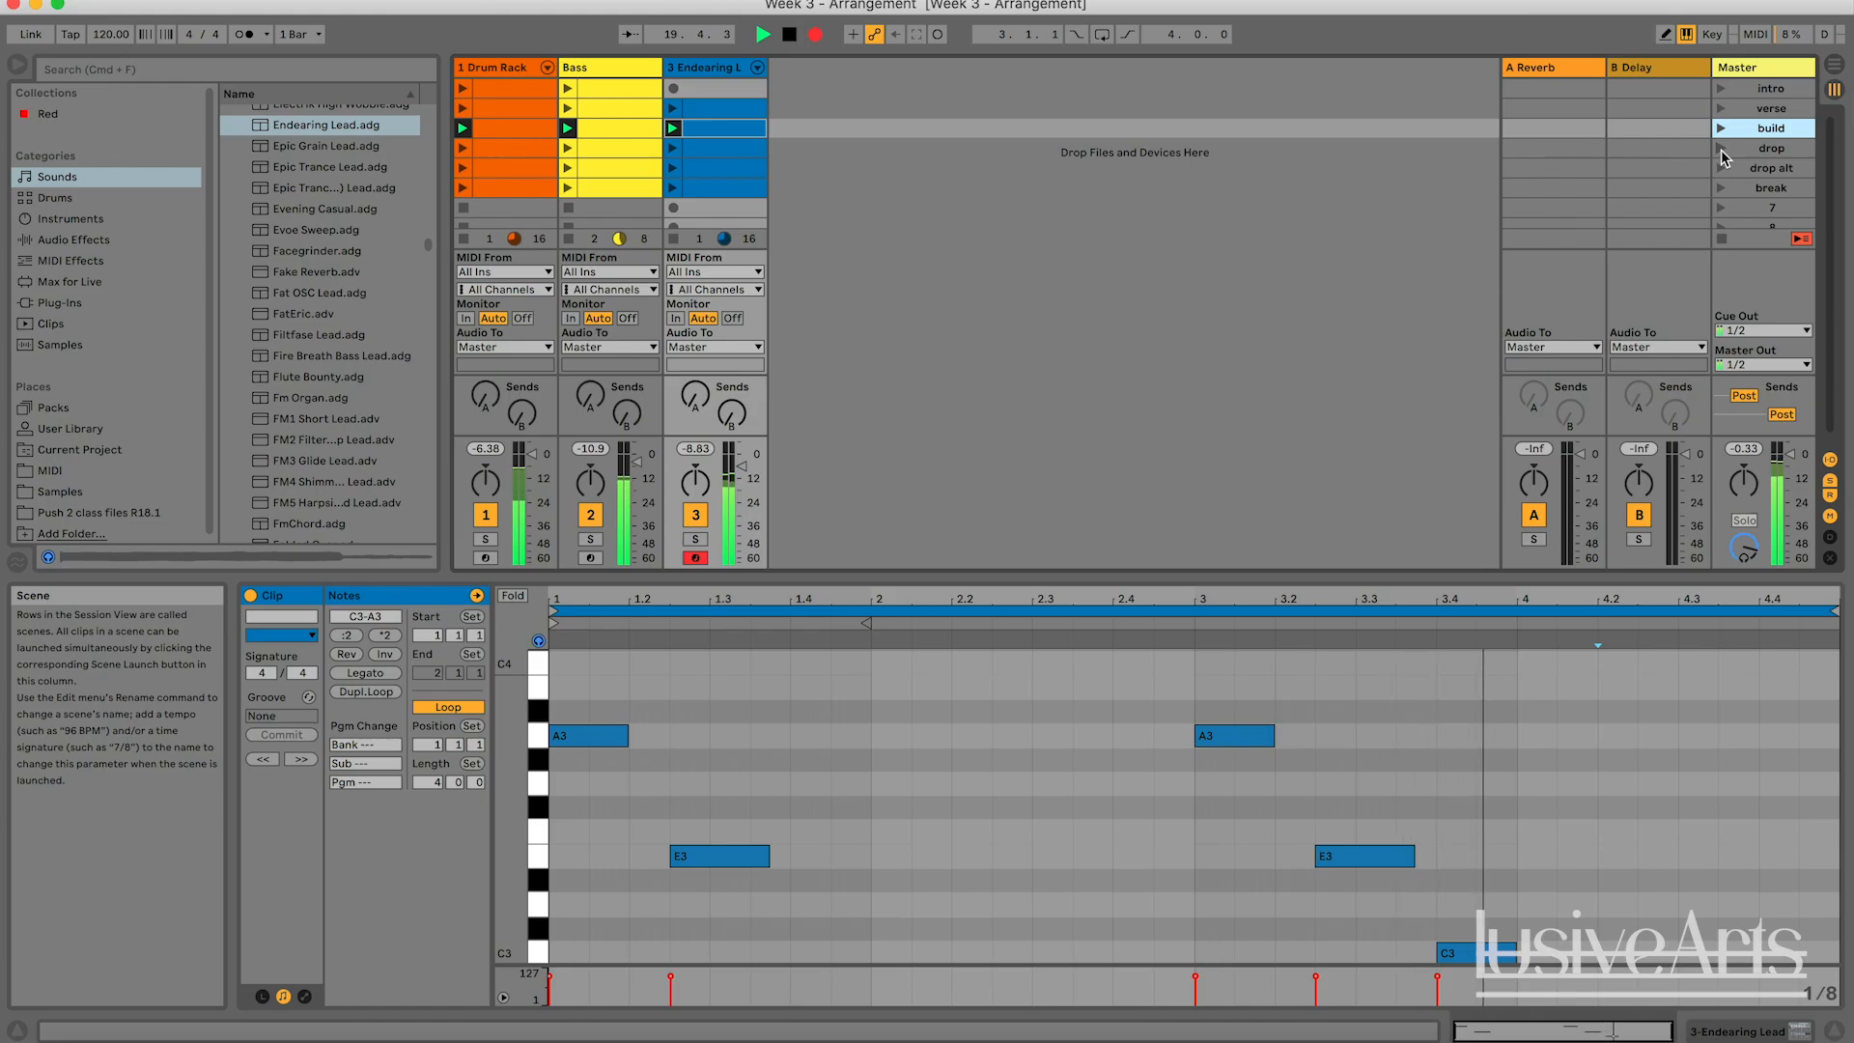
{"action": "left_click", "coordinate": [1721, 149]}
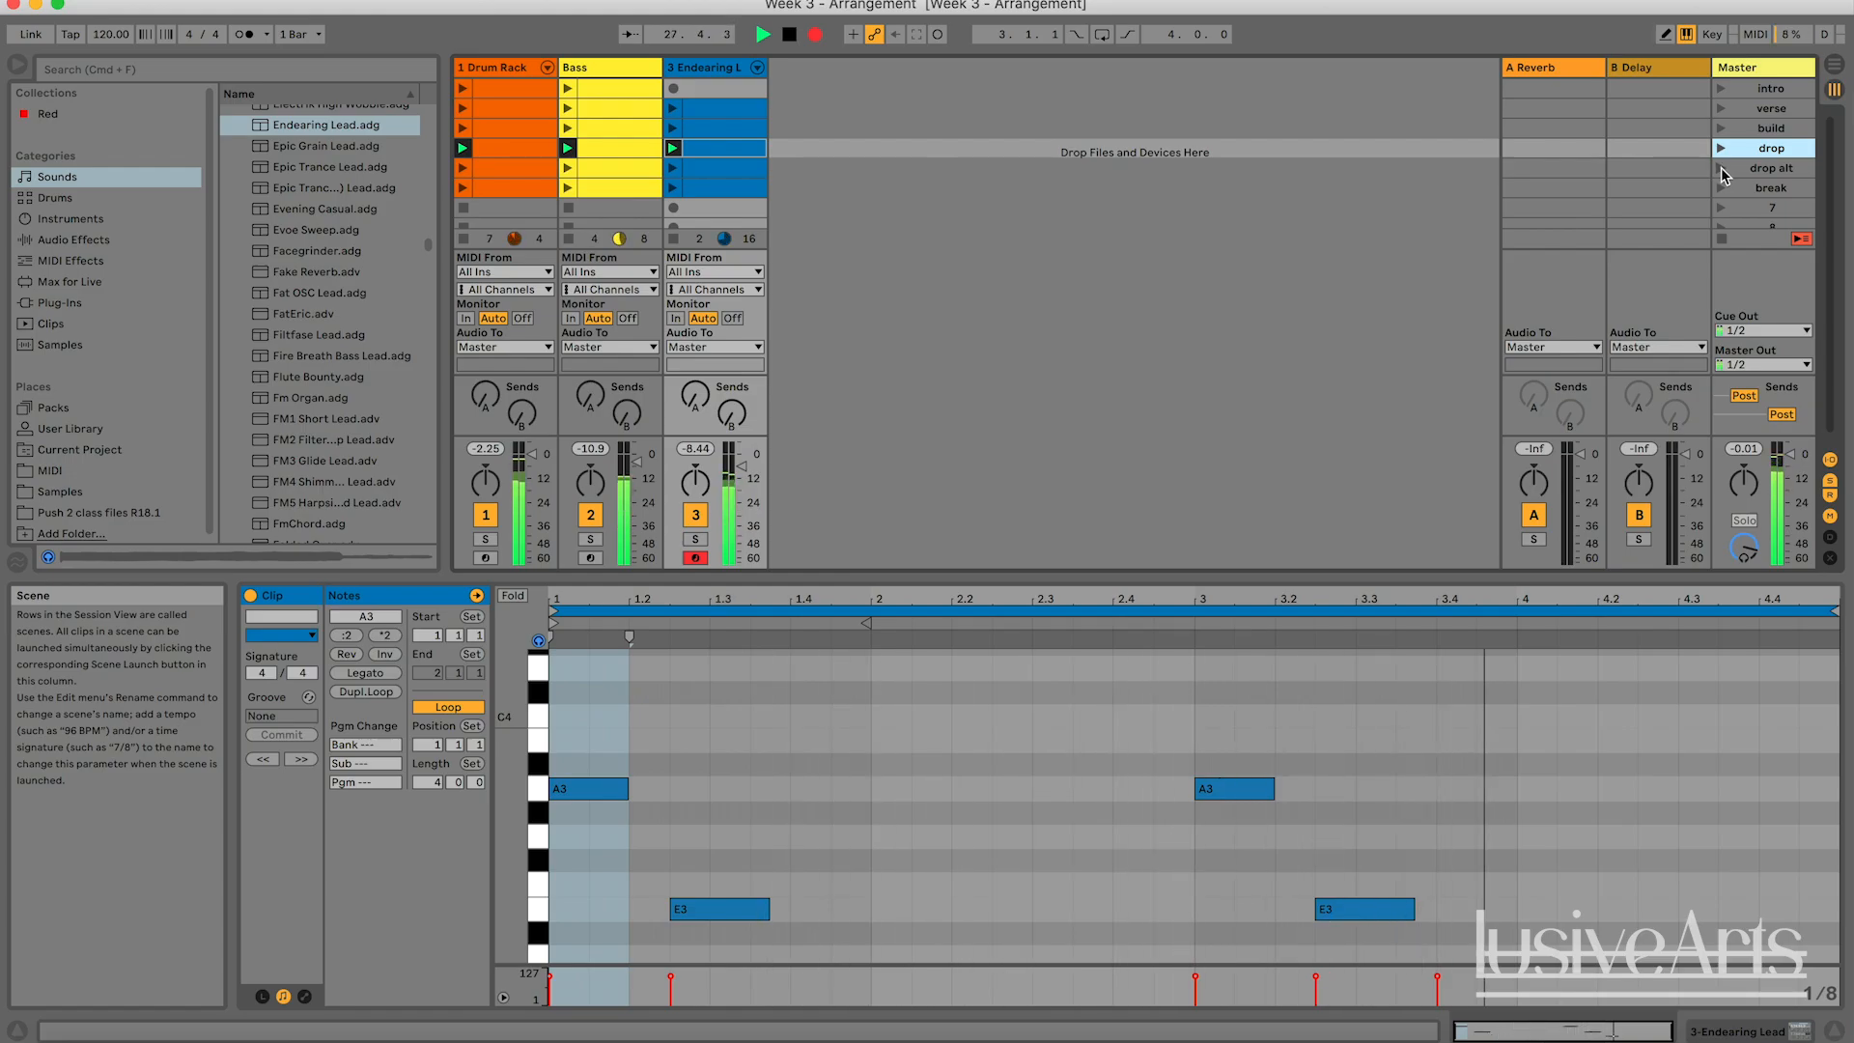
{"action": "left_click", "coordinate": [1721, 167]}
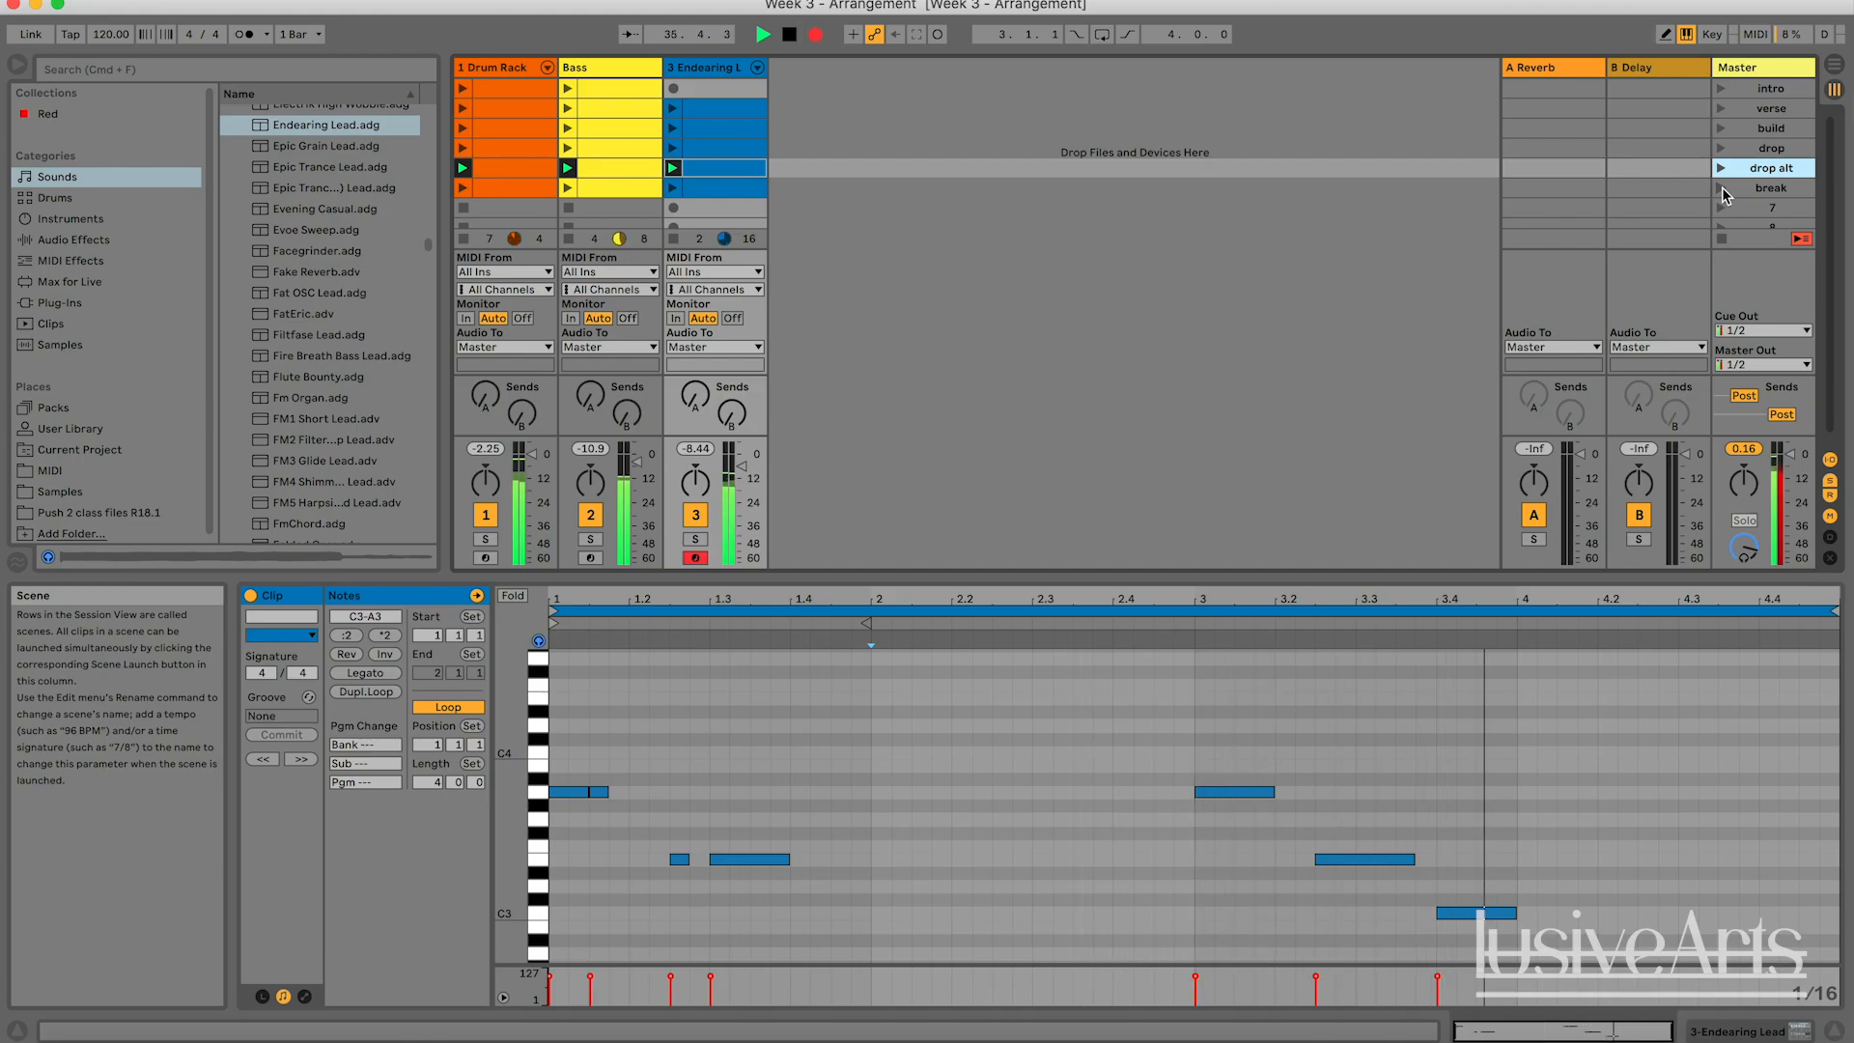
{"action": "left_click", "coordinate": [1724, 190]}
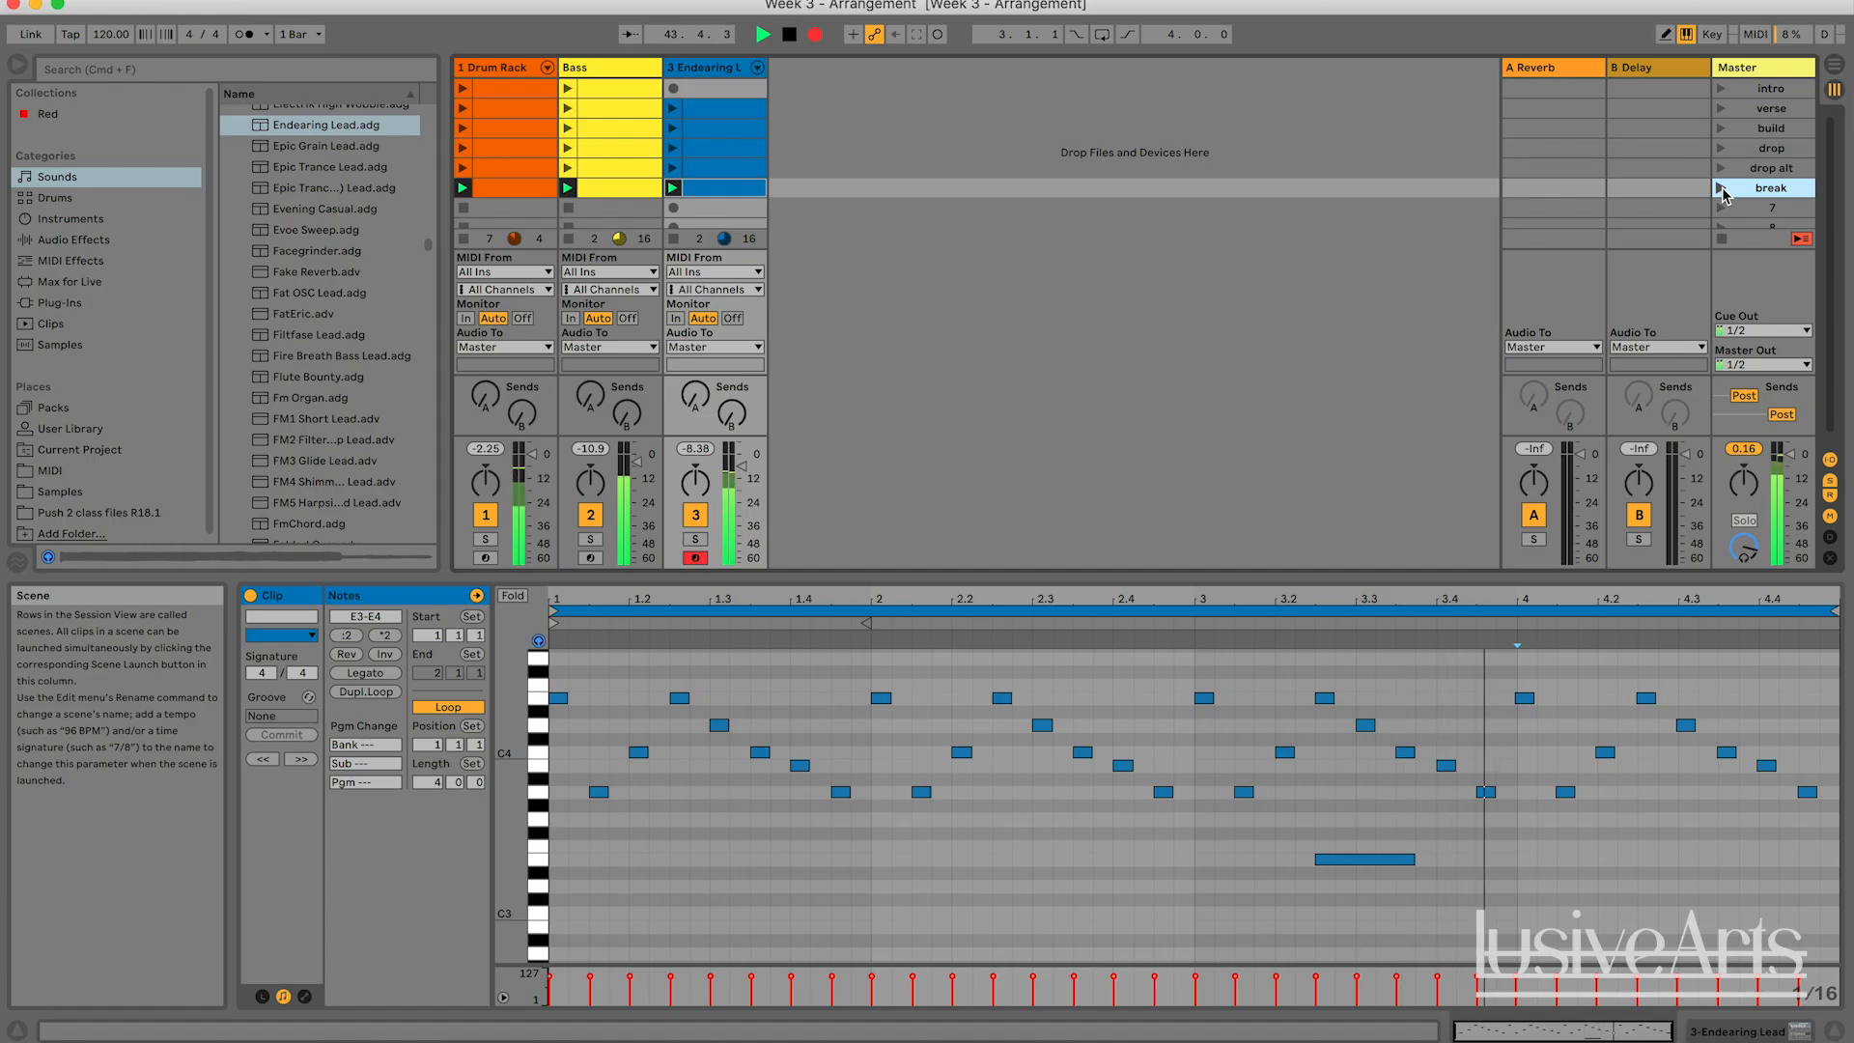
Continue the recording by launching the build, drop, drop alt and intro scenes, and stop the transport.
{"action": "left_click", "coordinate": [1722, 129]}
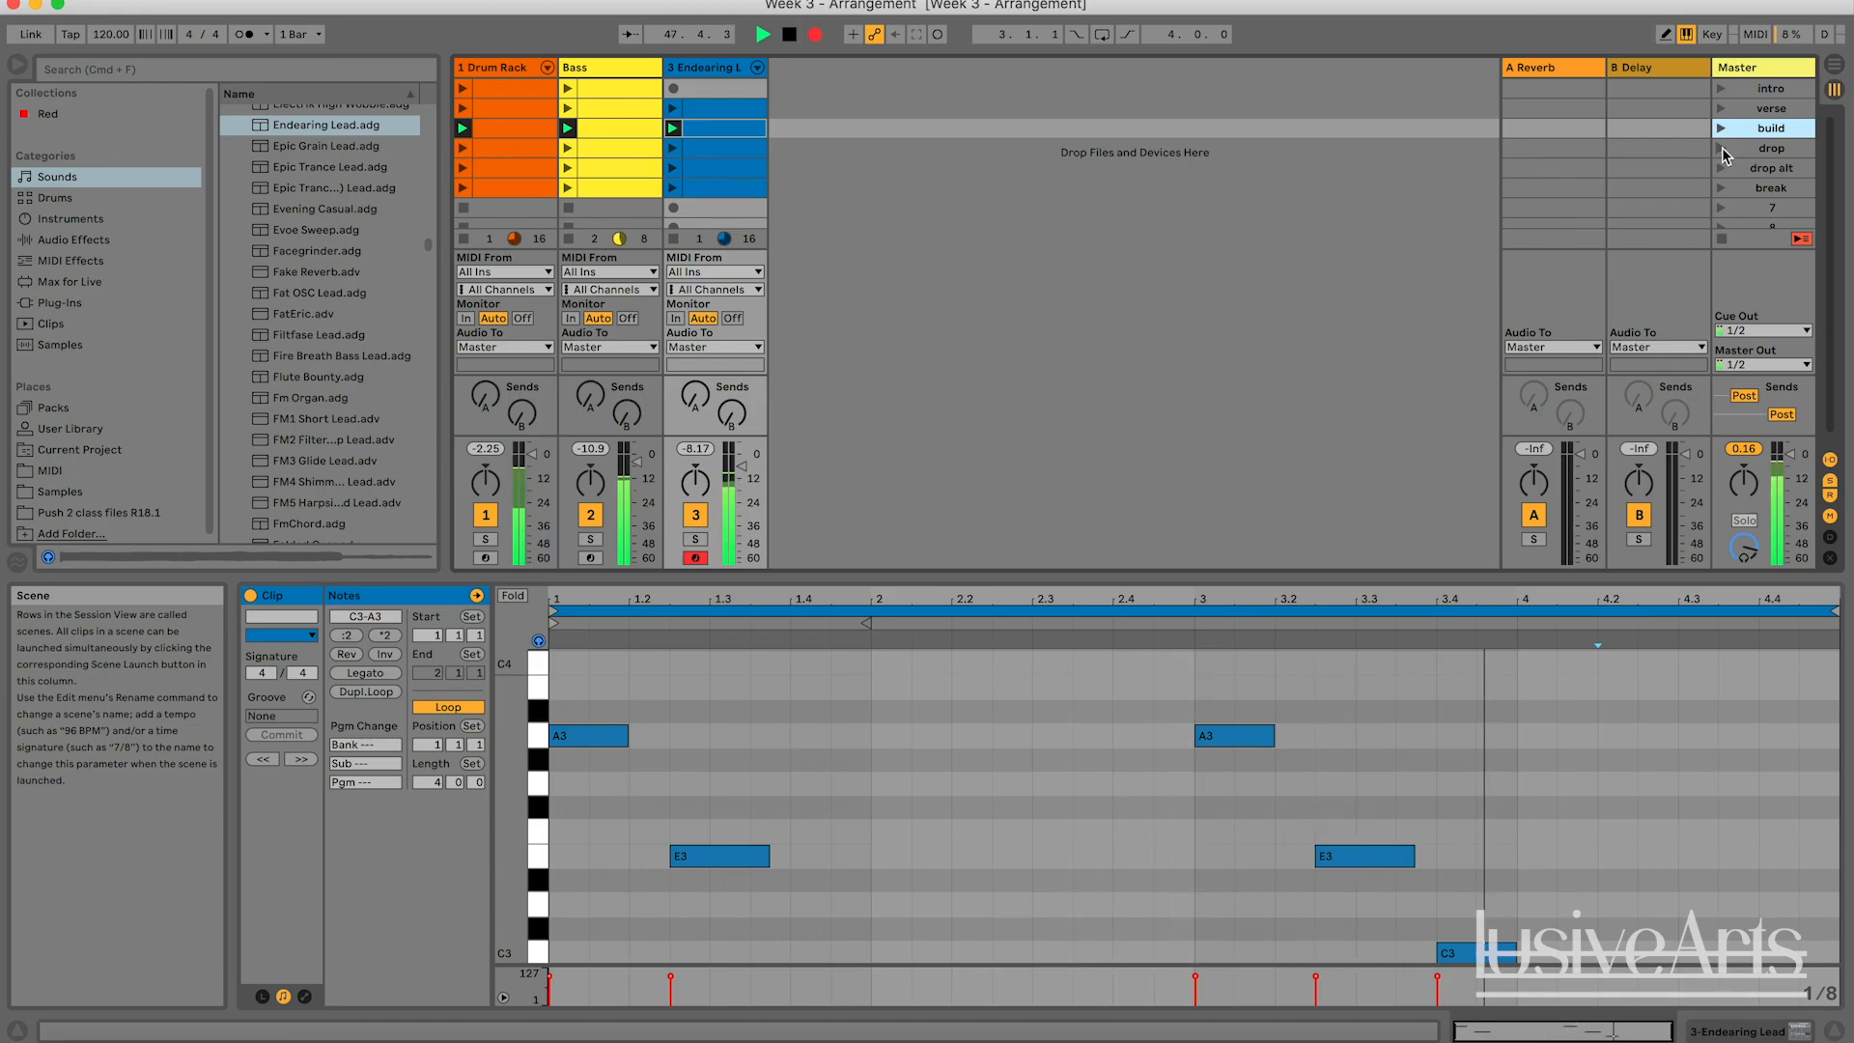
{"action": "left_click", "coordinate": [1722, 149]}
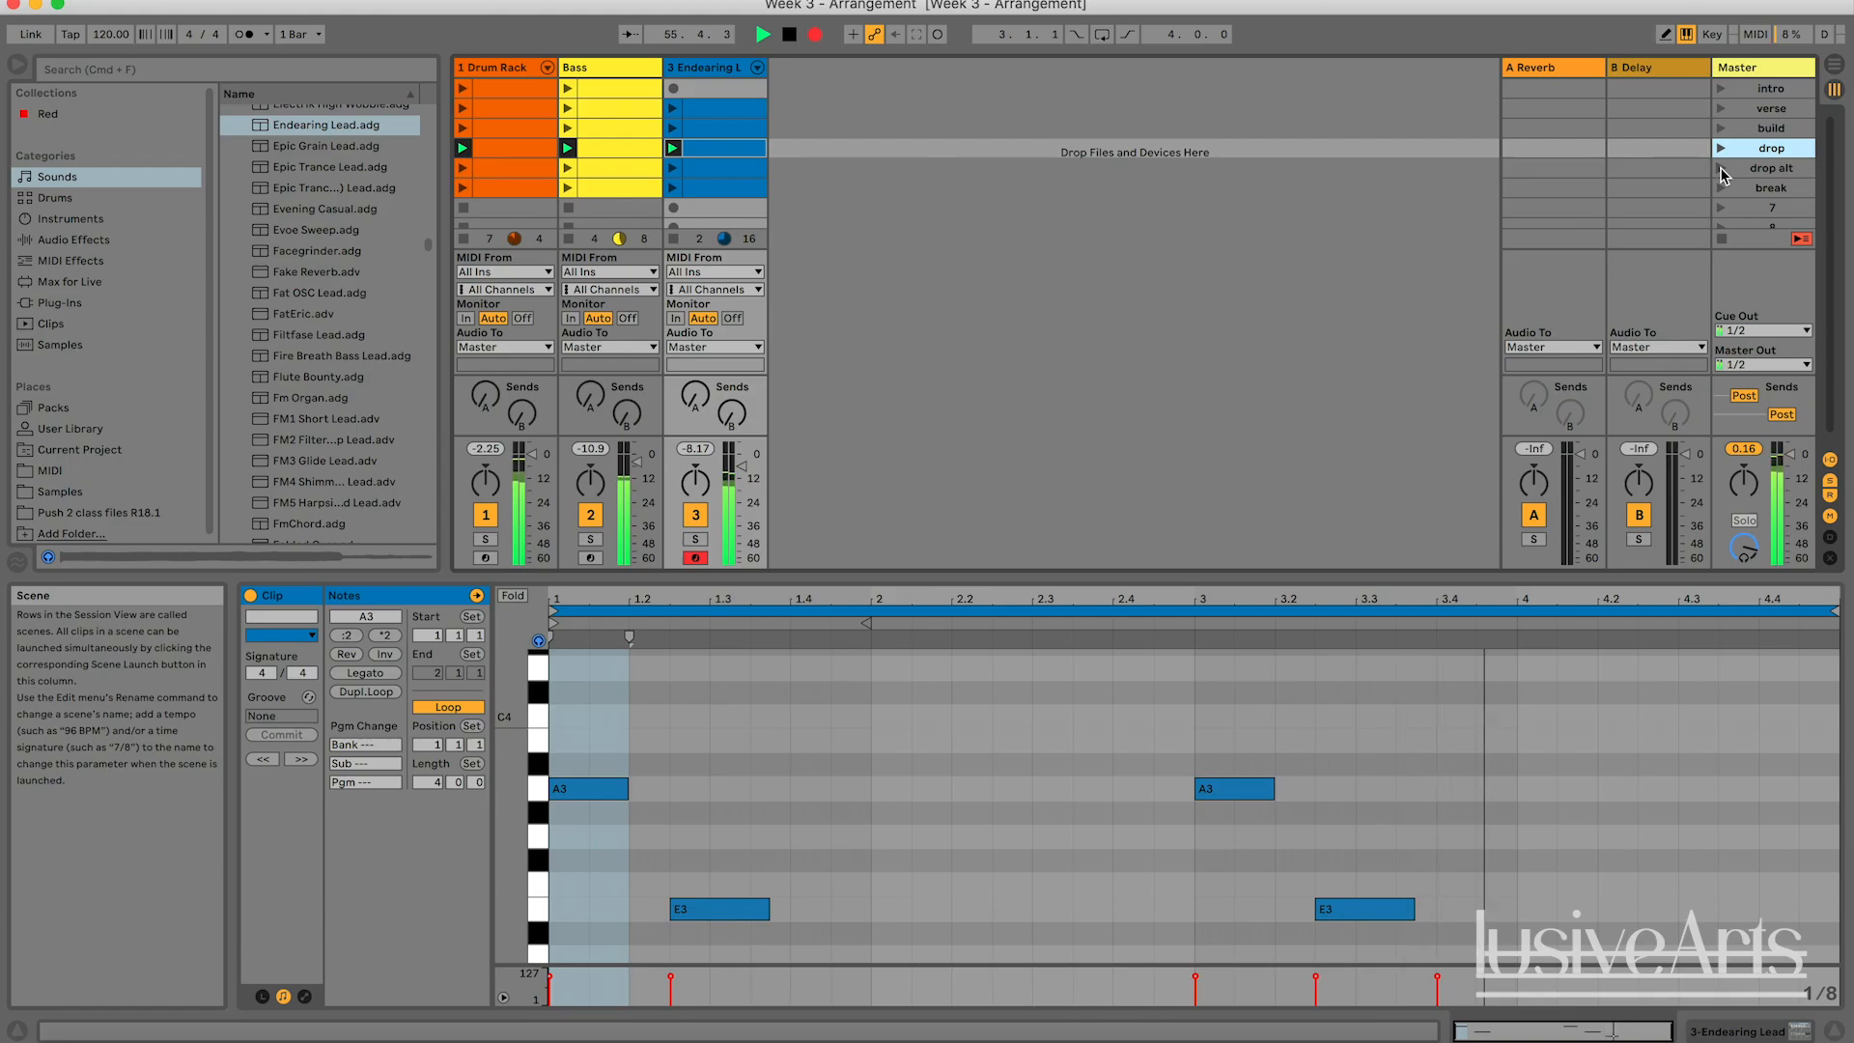
{"action": "left_click", "coordinate": [1721, 168]}
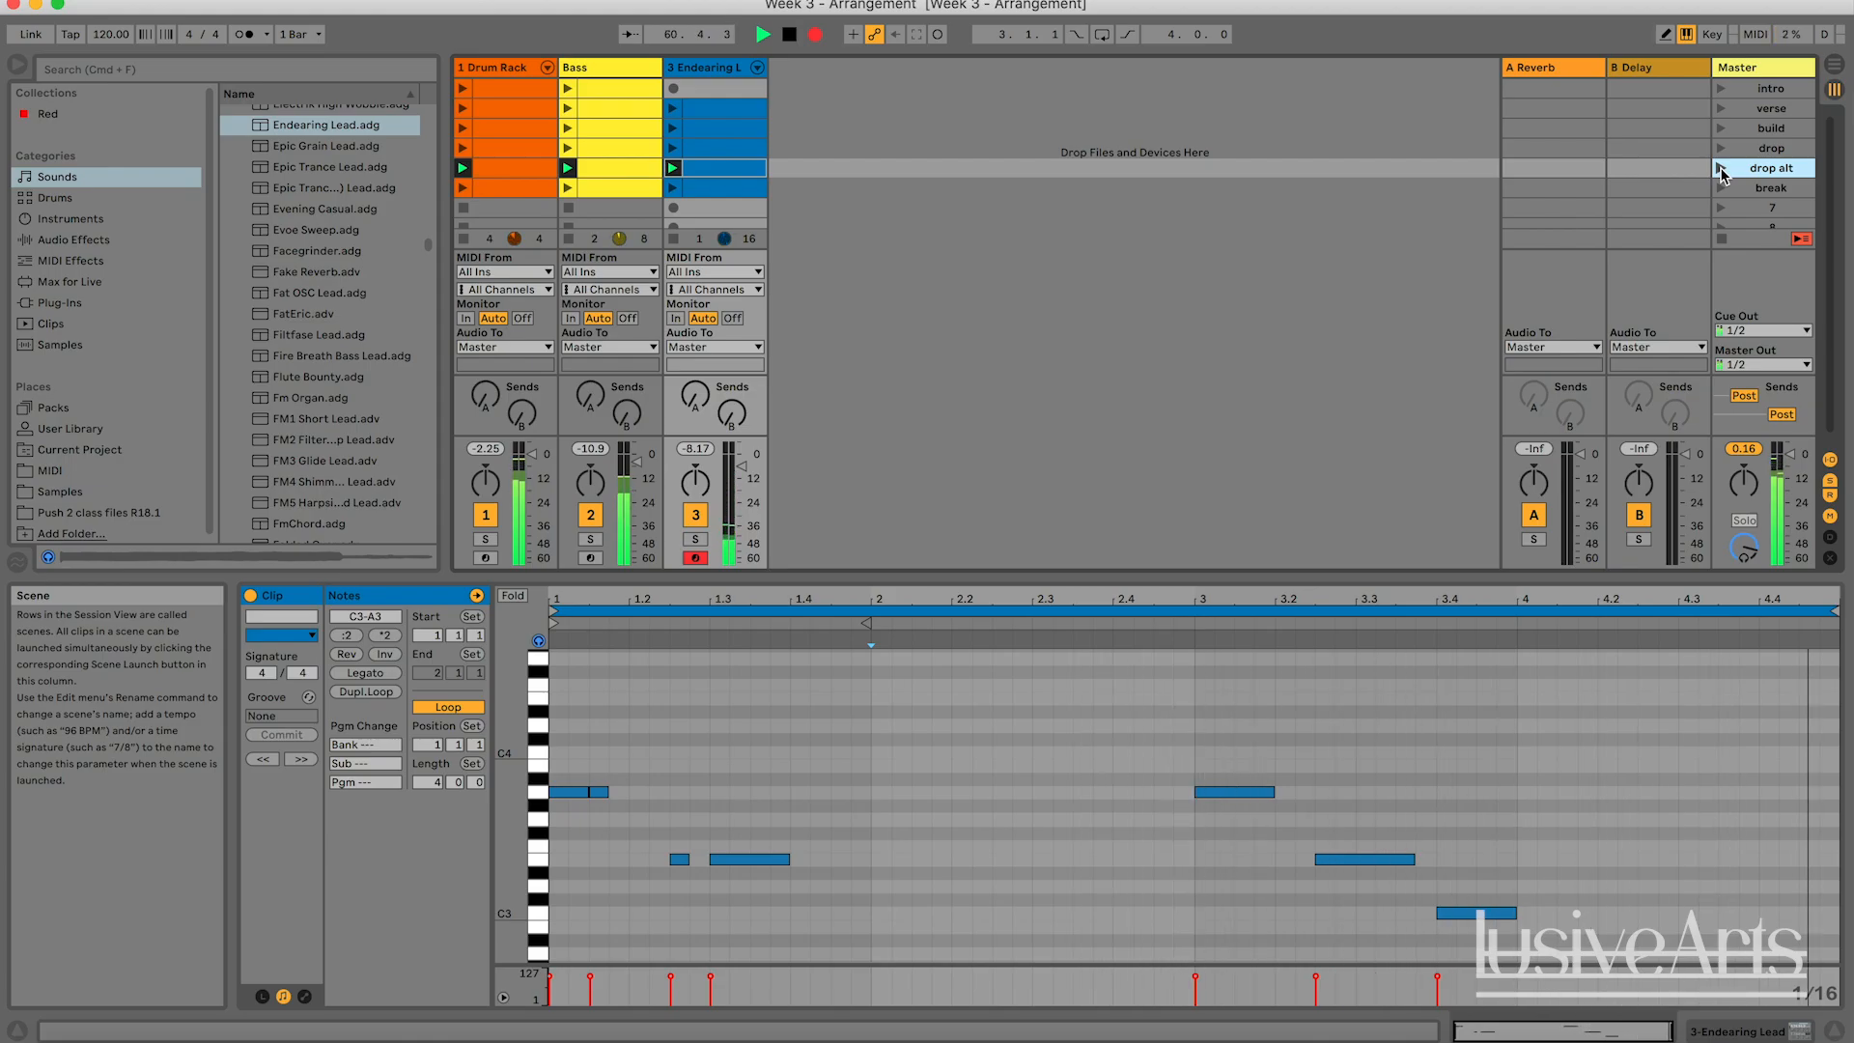
{"action": "left_click", "coordinate": [1720, 89]}
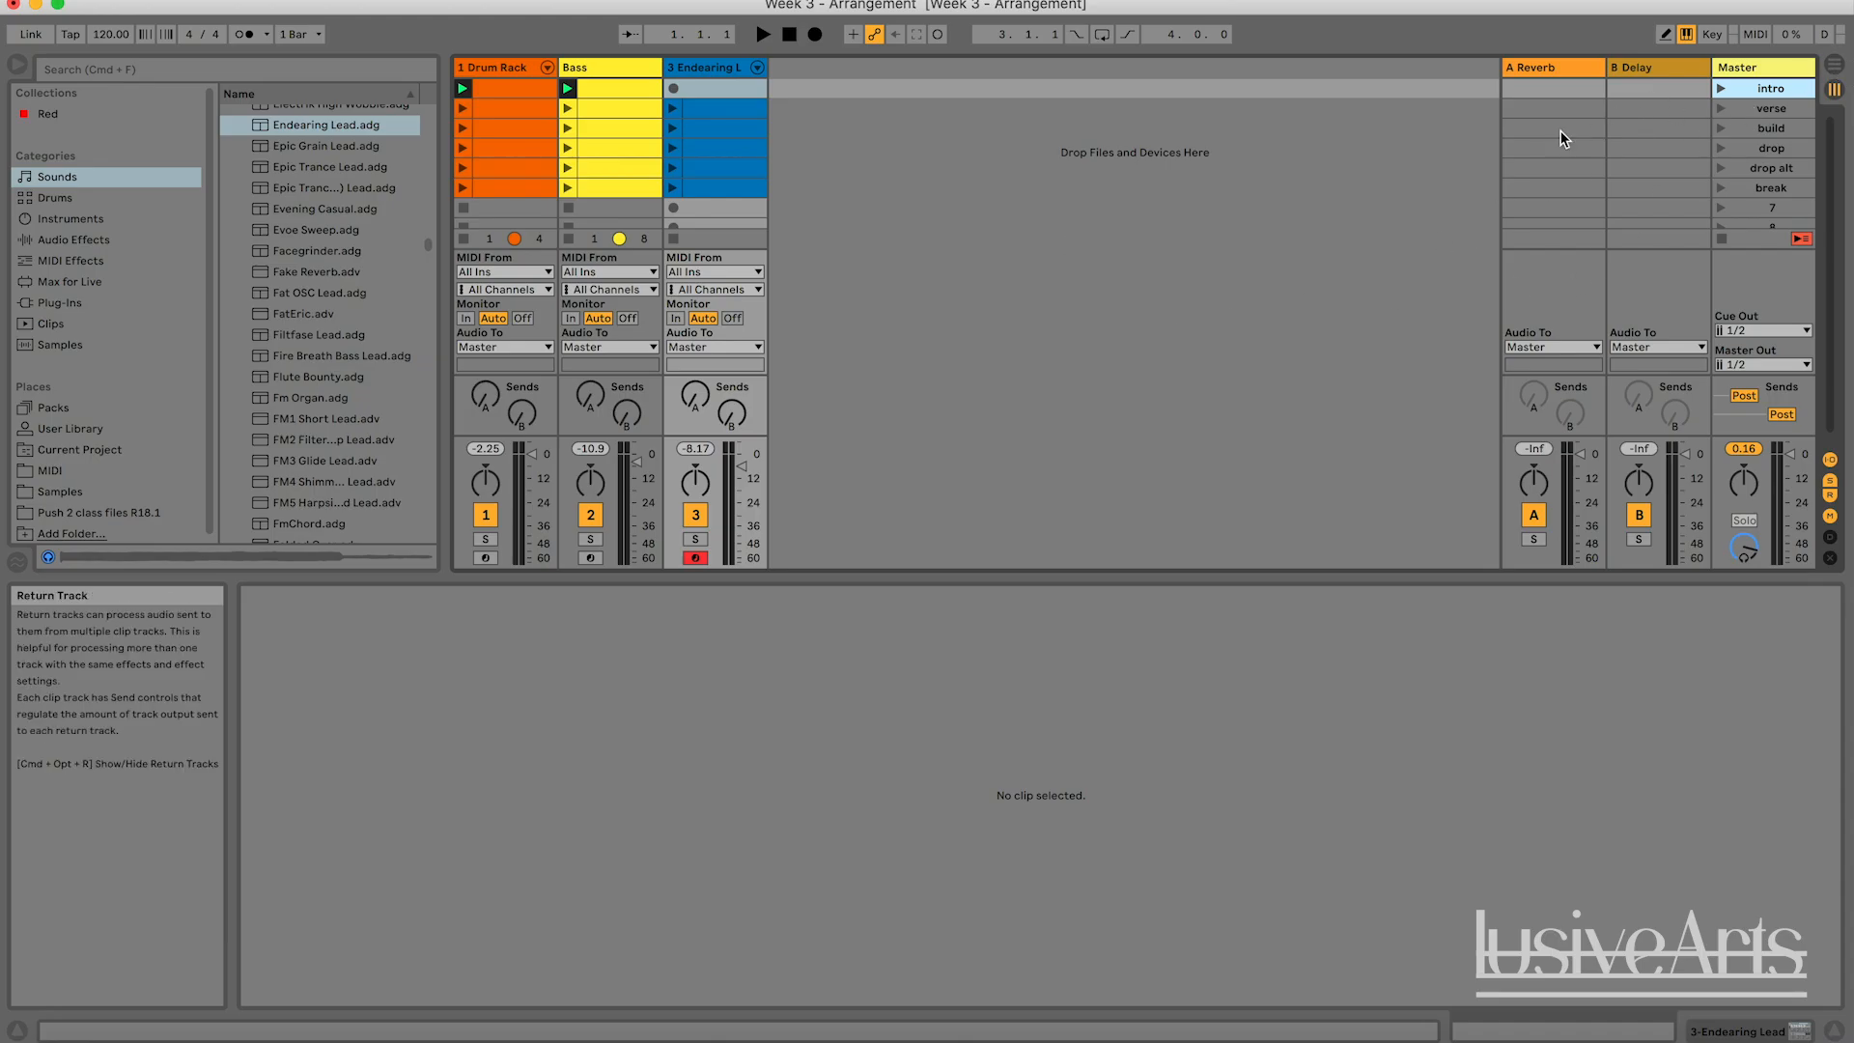
Examine the recorded Drum Rack, Bass and Endearing Lead clips in the Arrangement View.
{"action": "key", "text": "Tab"}
{"action": "left_click_drag", "start_coordinate": [930, 102], "coordinate": [1057, 61]}
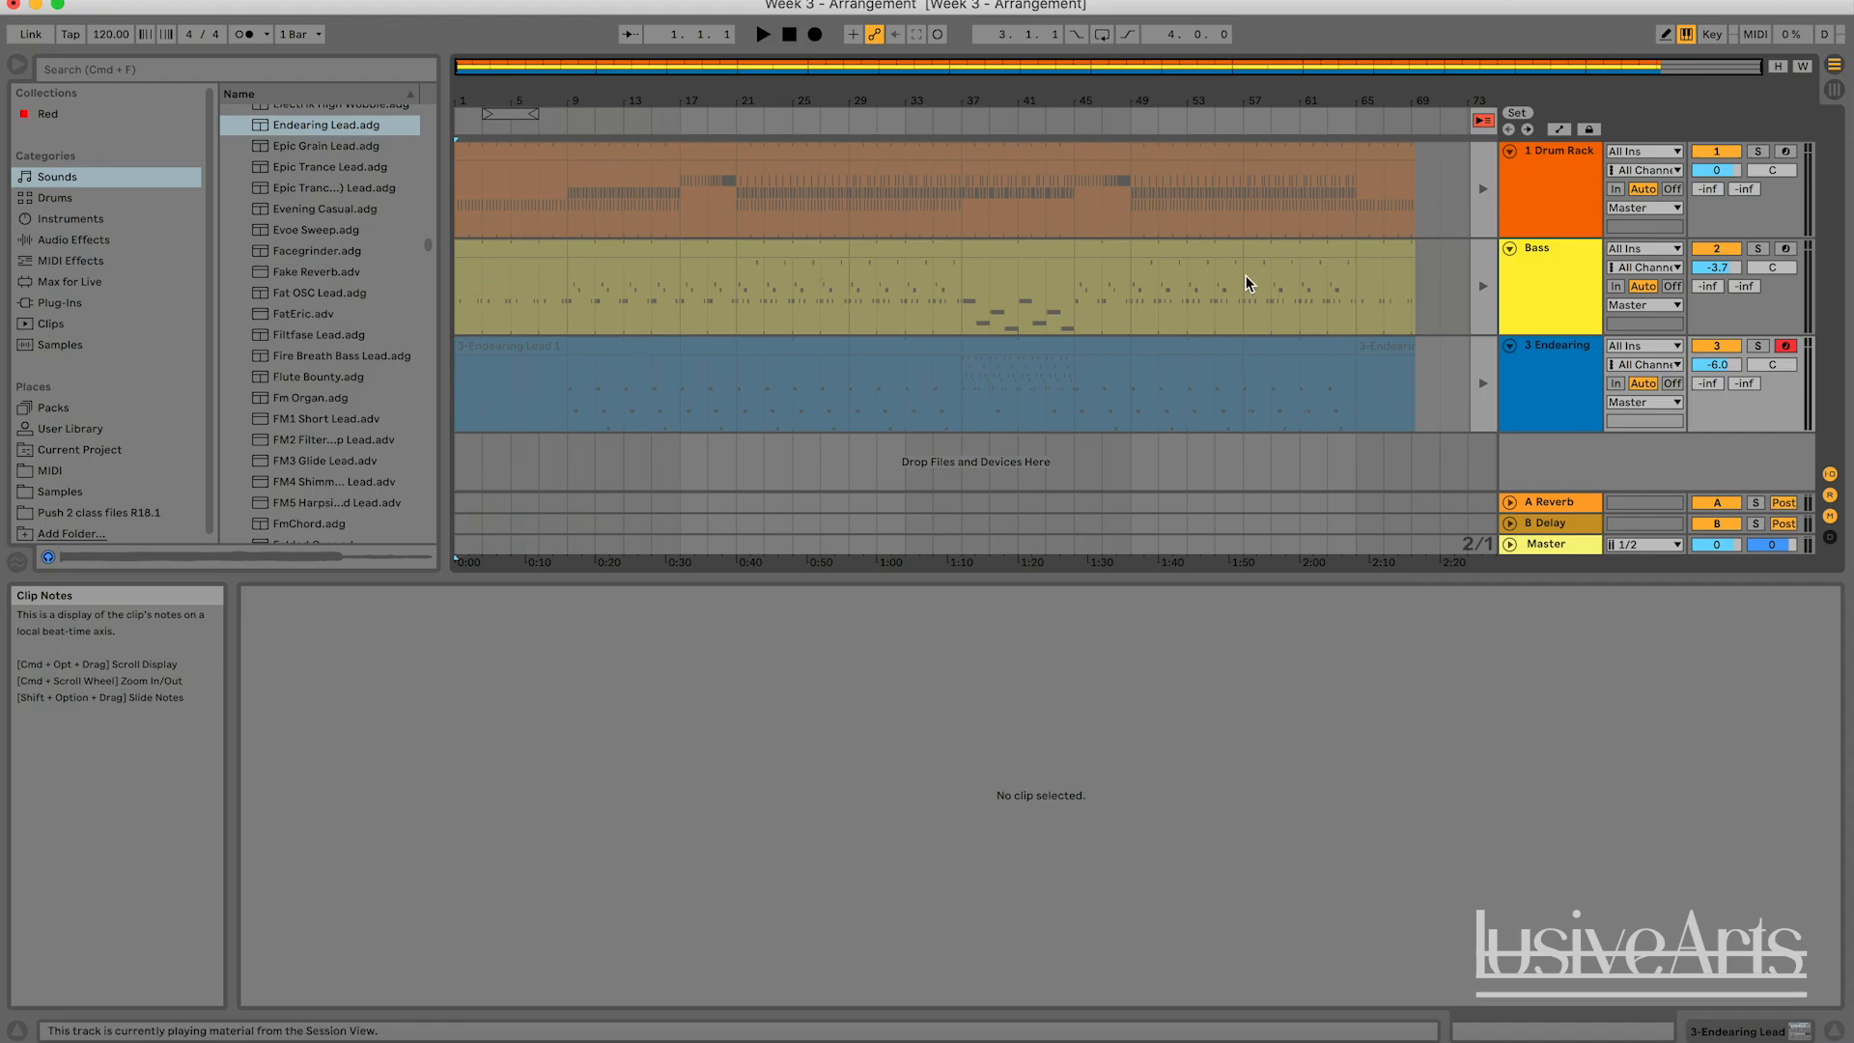
{"action": "left_click", "coordinate": [1110, 310]}
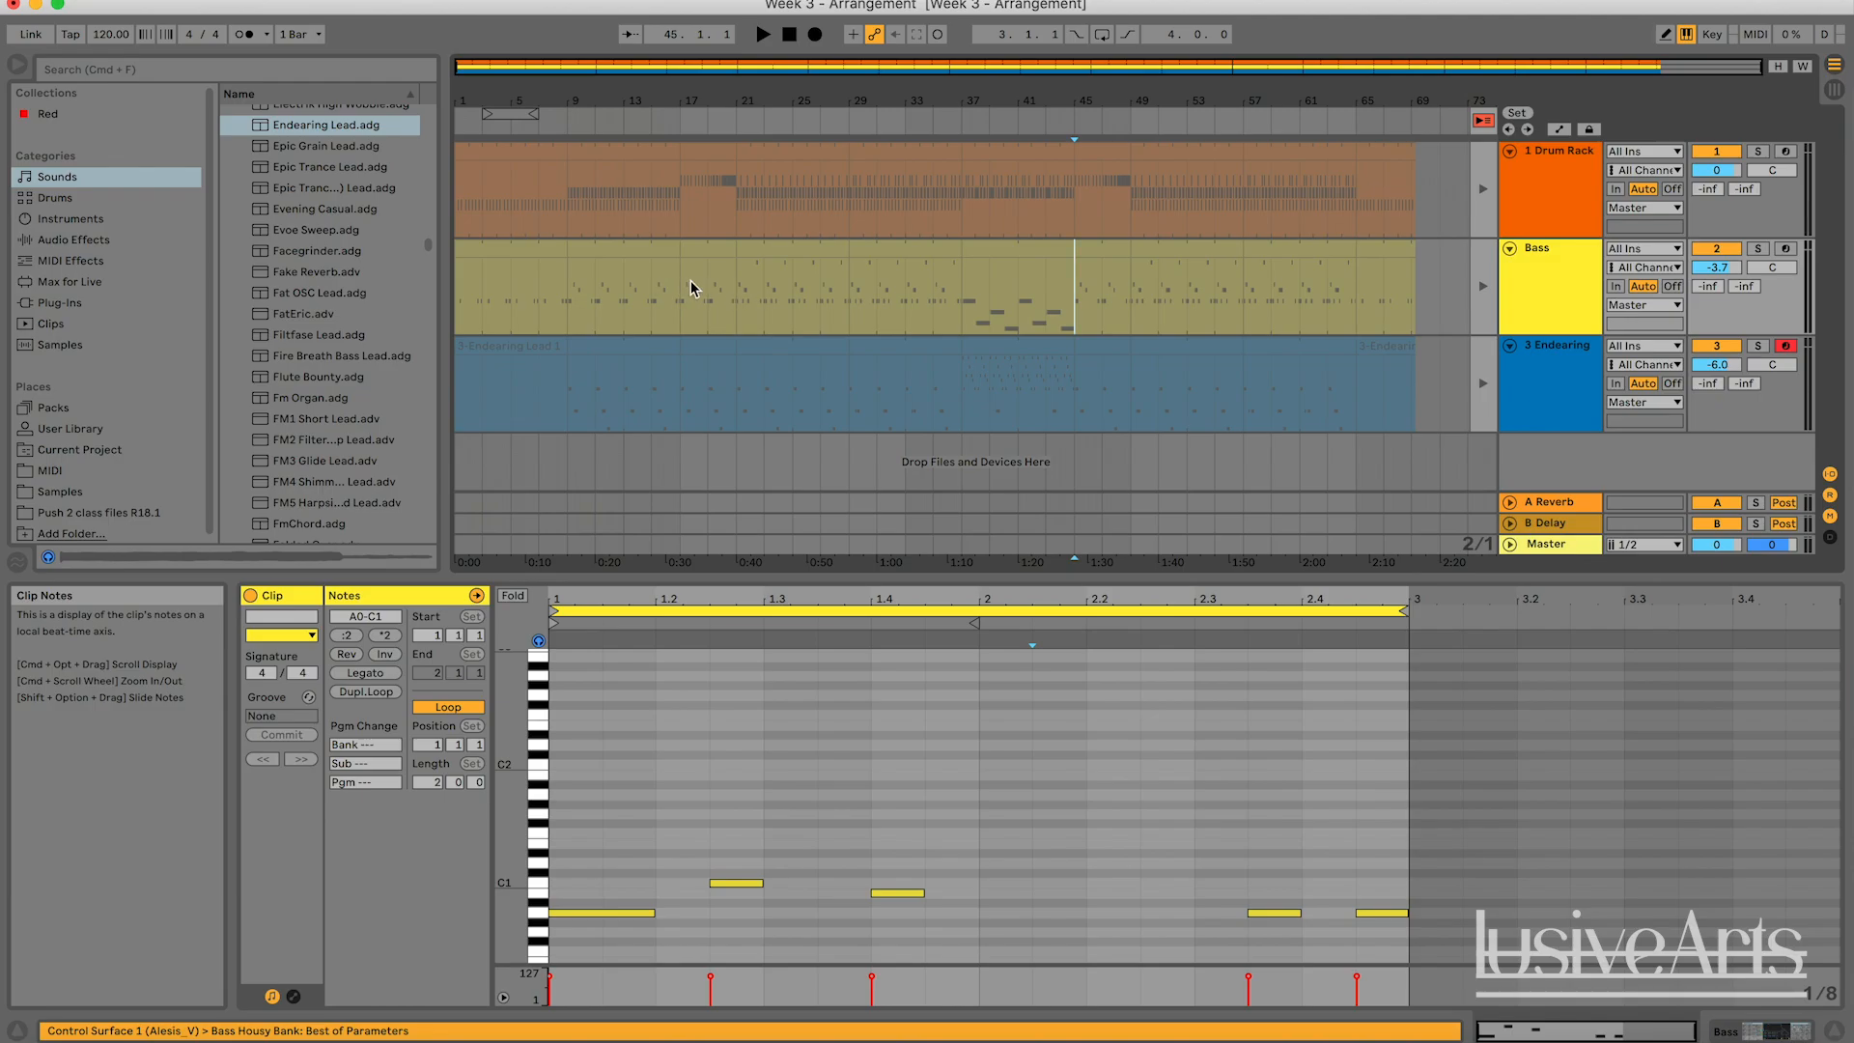
{"action": "right_click", "coordinate": [568, 291]}
{"action": "left_click", "coordinate": [572, 270]}
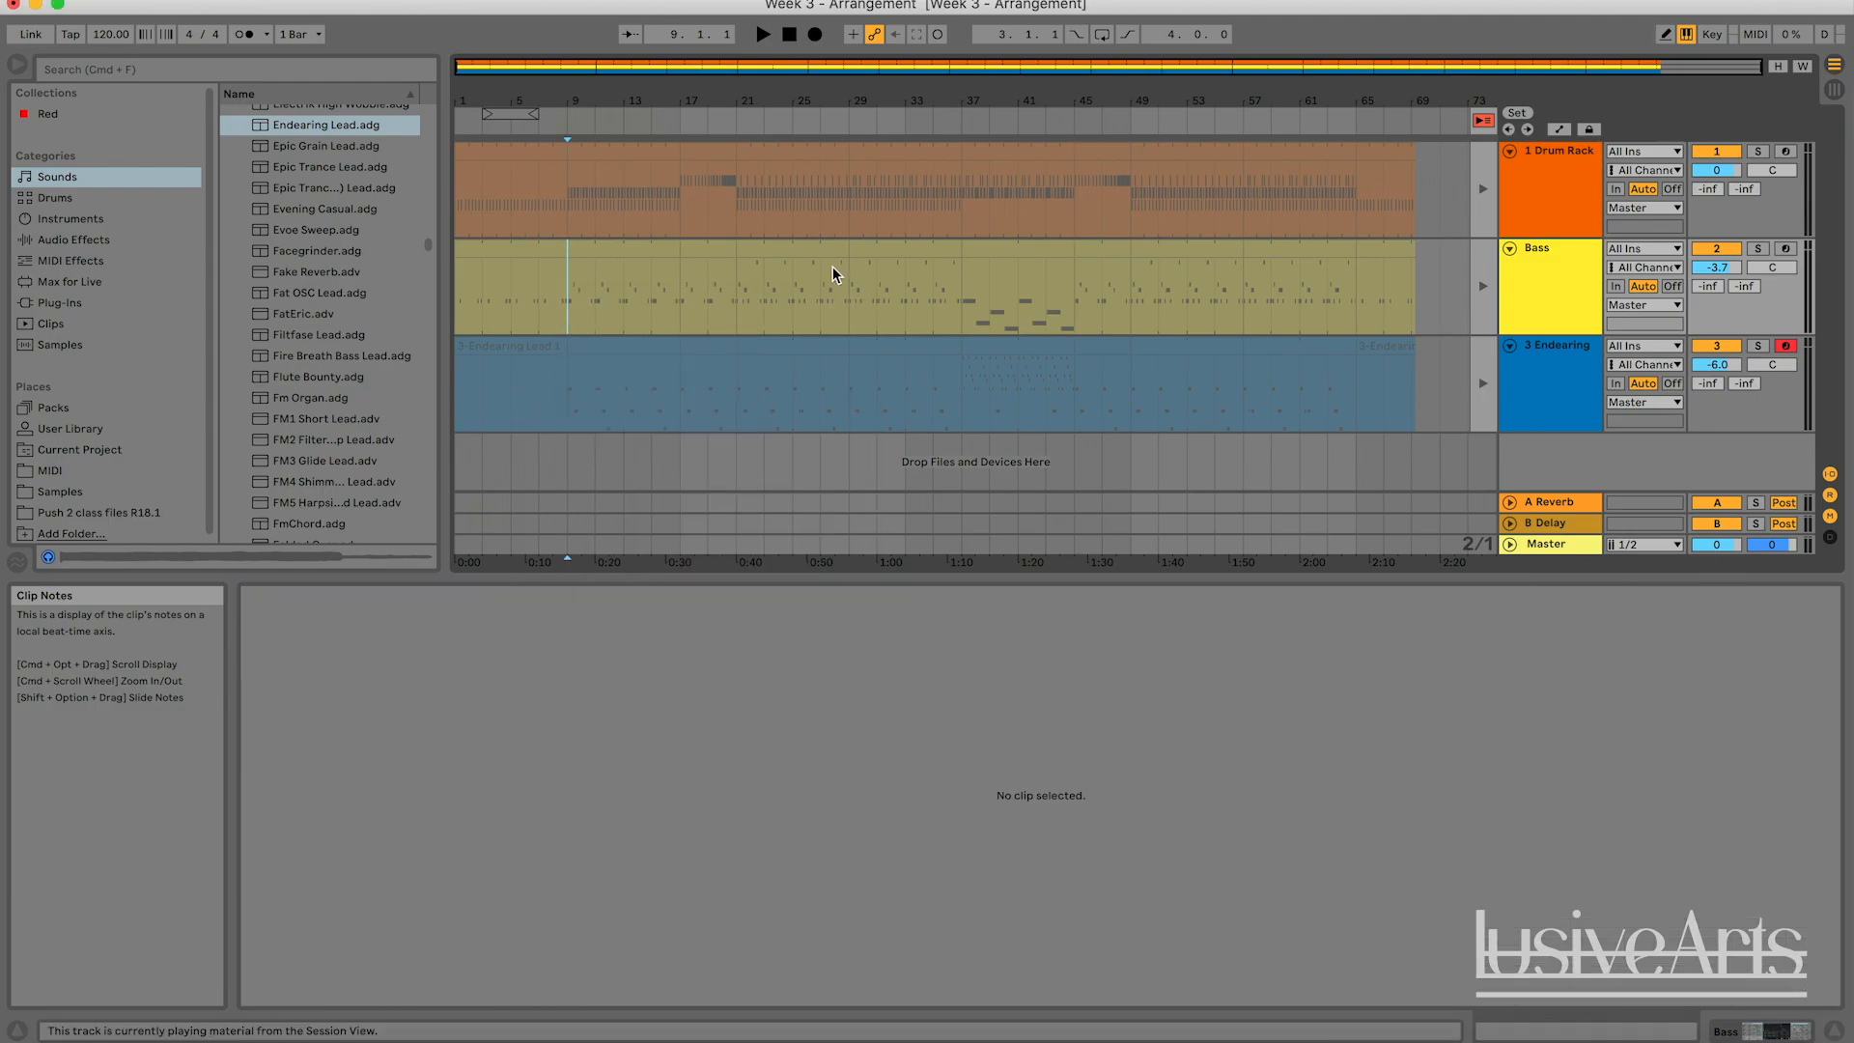
{"action": "left_click", "coordinate": [988, 311]}
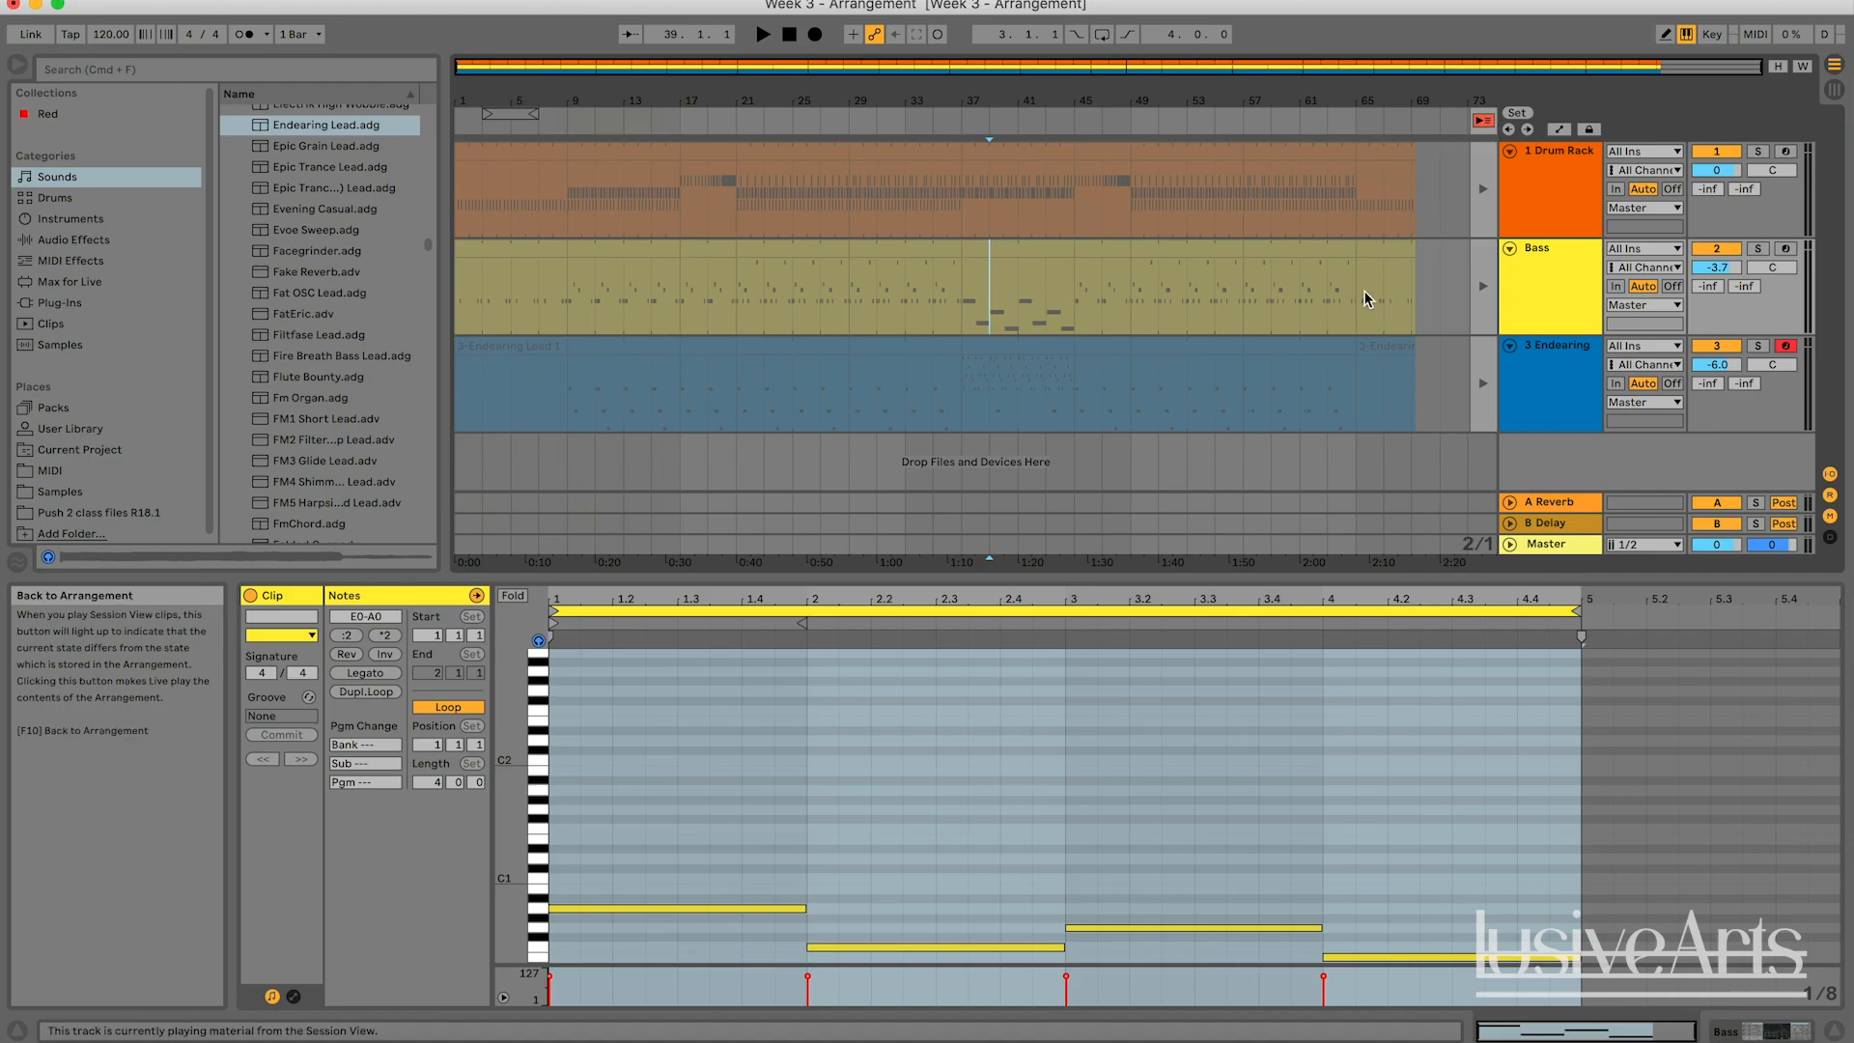
{"action": "left_click", "coordinate": [1235, 214]}
{"action": "left_click", "coordinate": [1188, 216]}
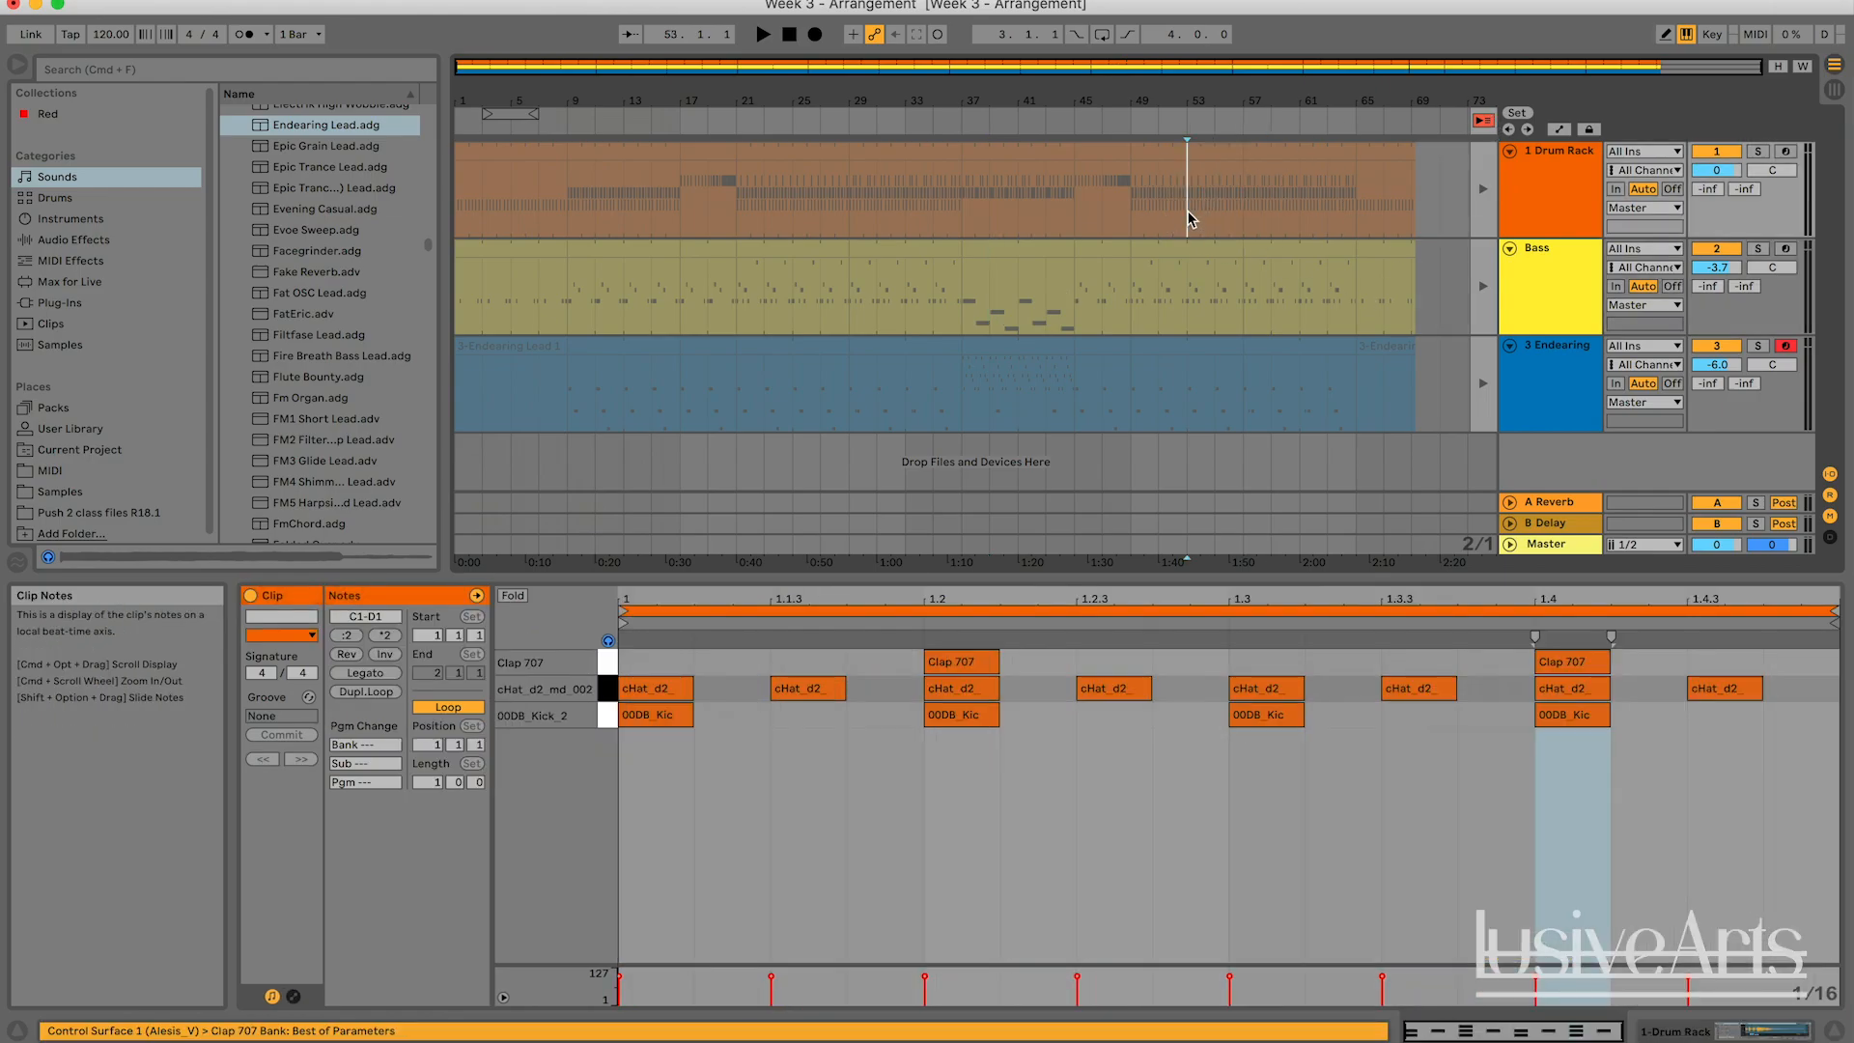
Return all tracks to Arrangement playback and play the recorded song from bar 1.
{"action": "left_click", "coordinate": [1485, 124]}
{"action": "left_click", "coordinate": [1453, 190]}
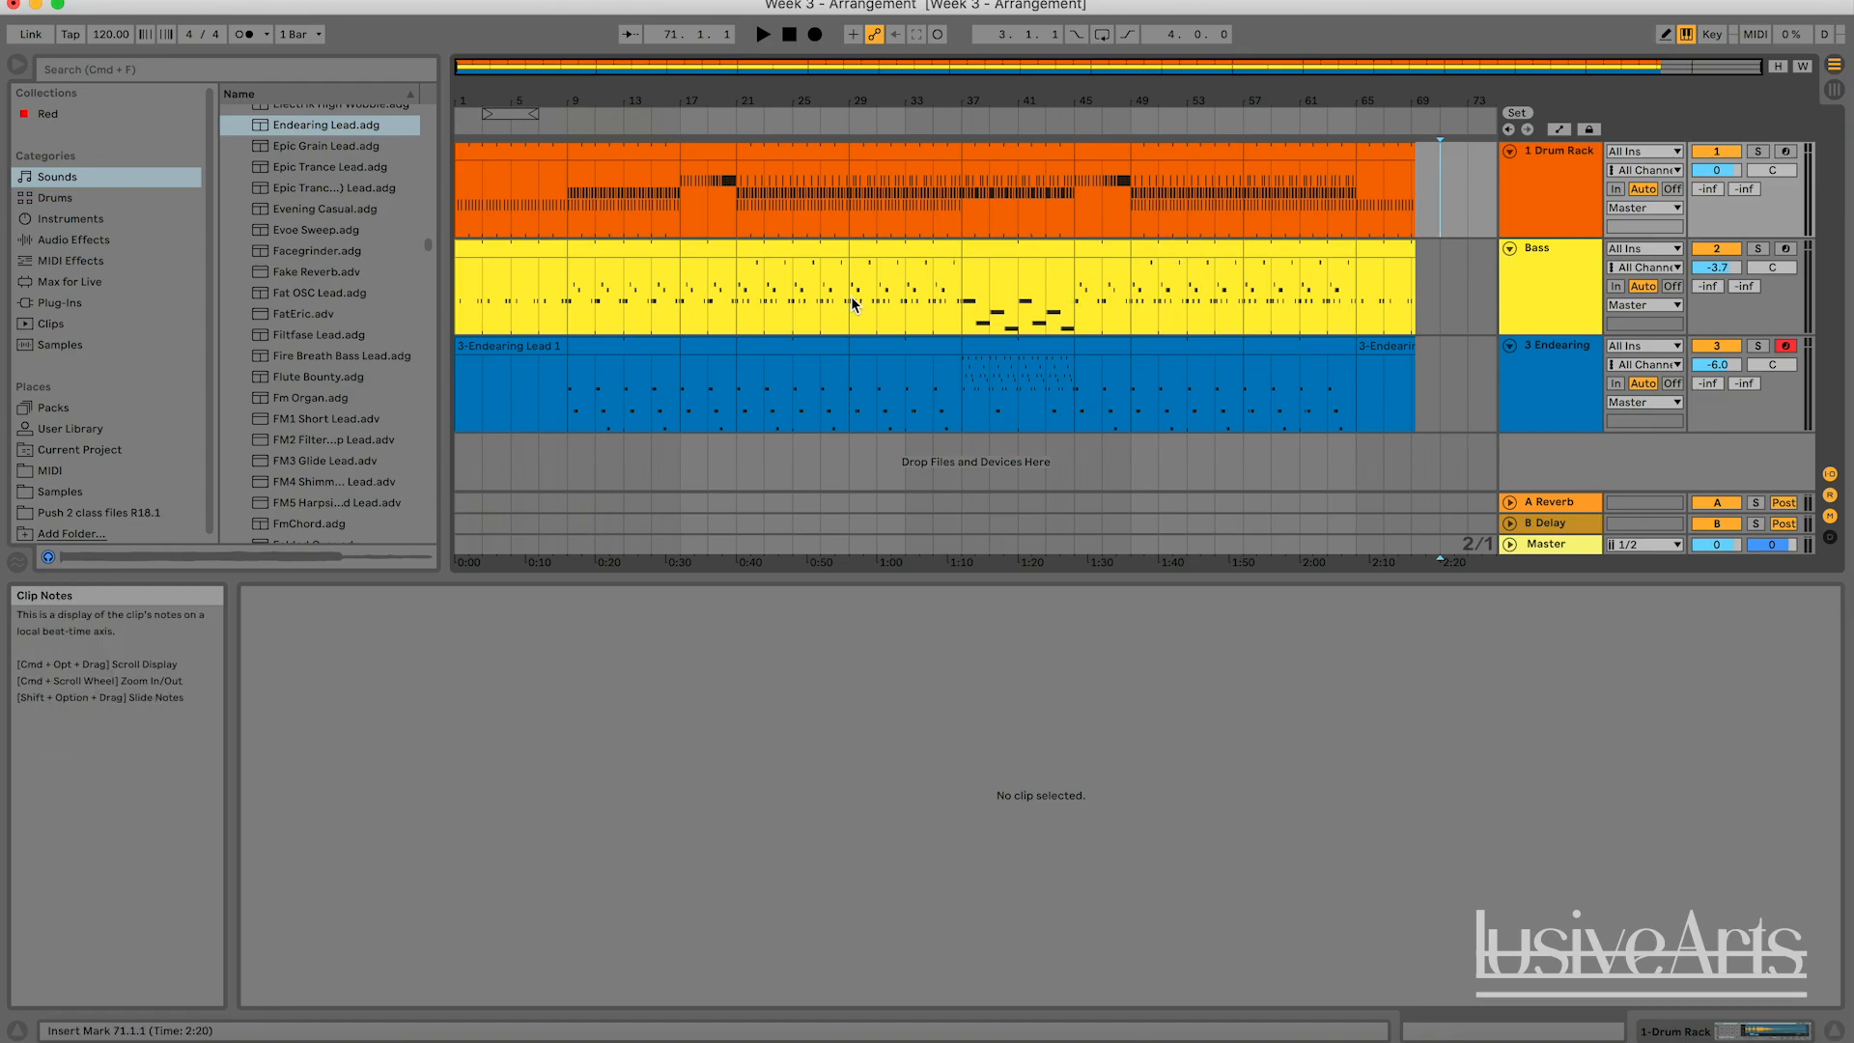
{"action": "left_click", "coordinate": [789, 36]}
{"action": "key", "text": "space"}
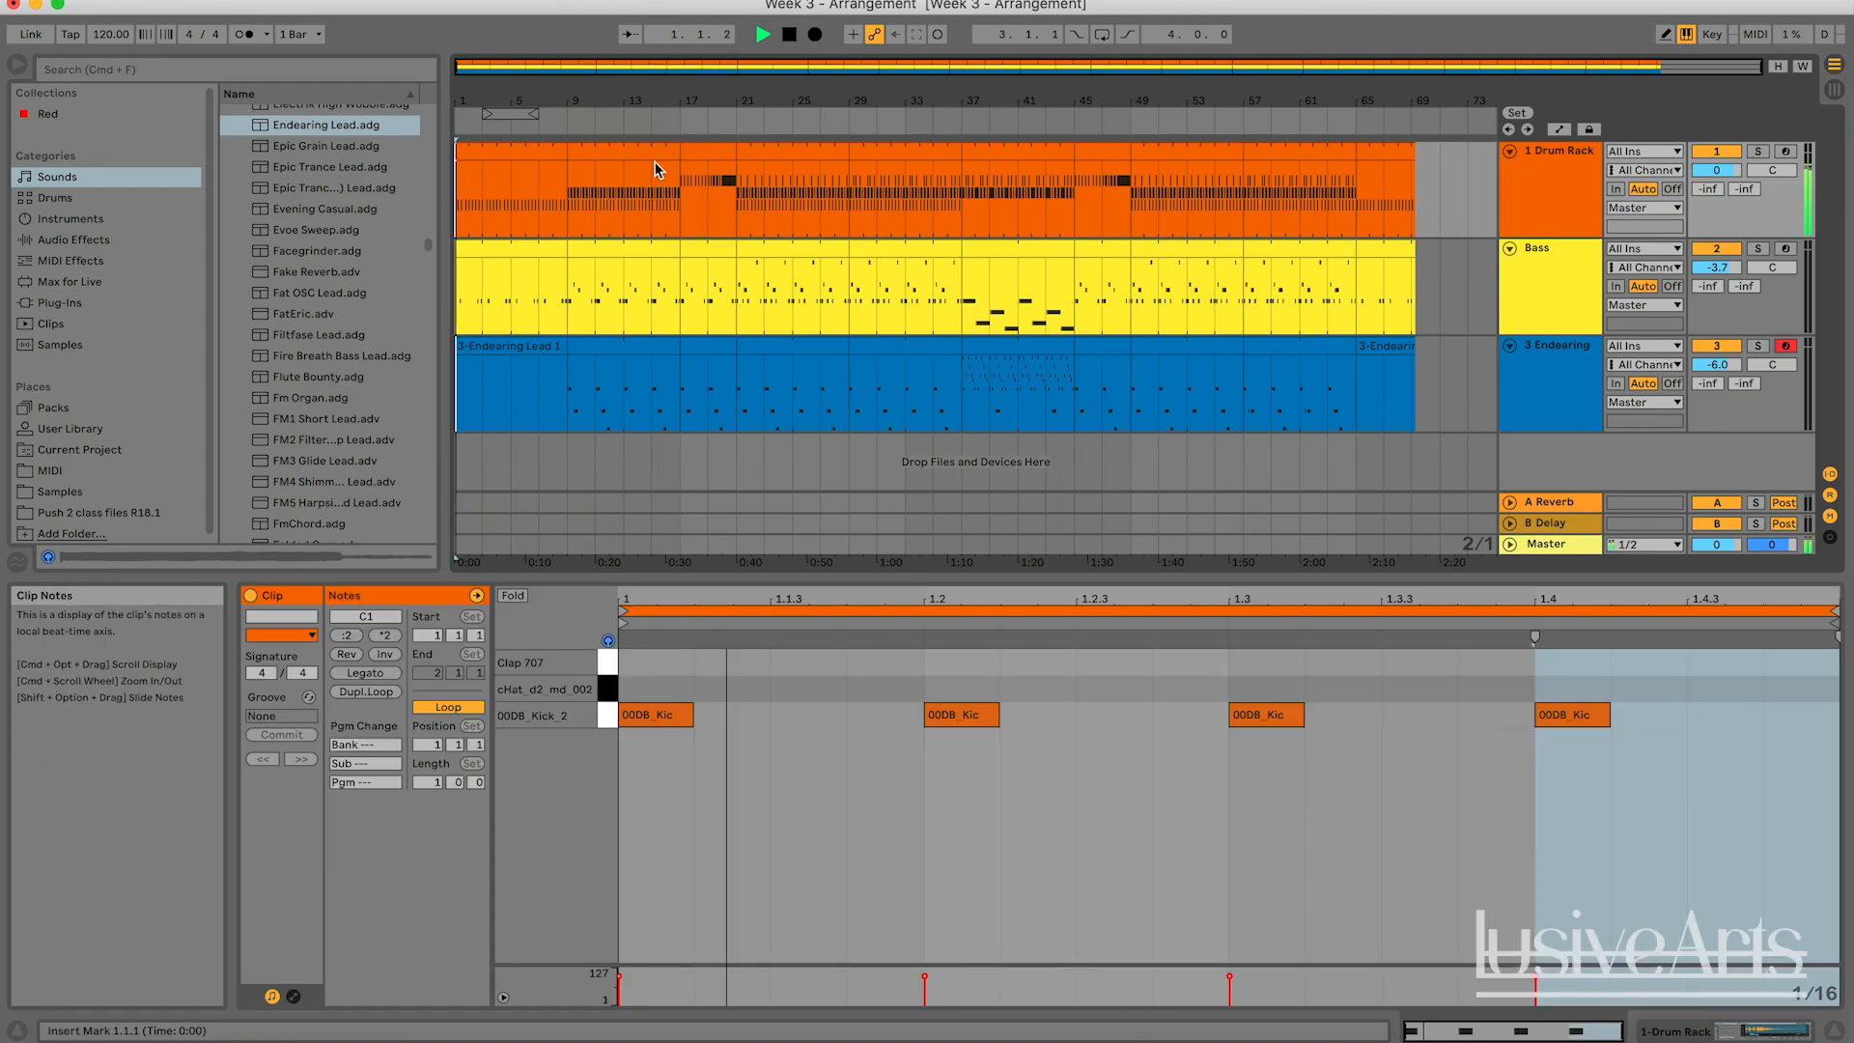
Audition the first half of the arrangement by jumping playback to the verse, build, drop and break sections.
{"action": "left_click", "coordinate": [554, 124]}
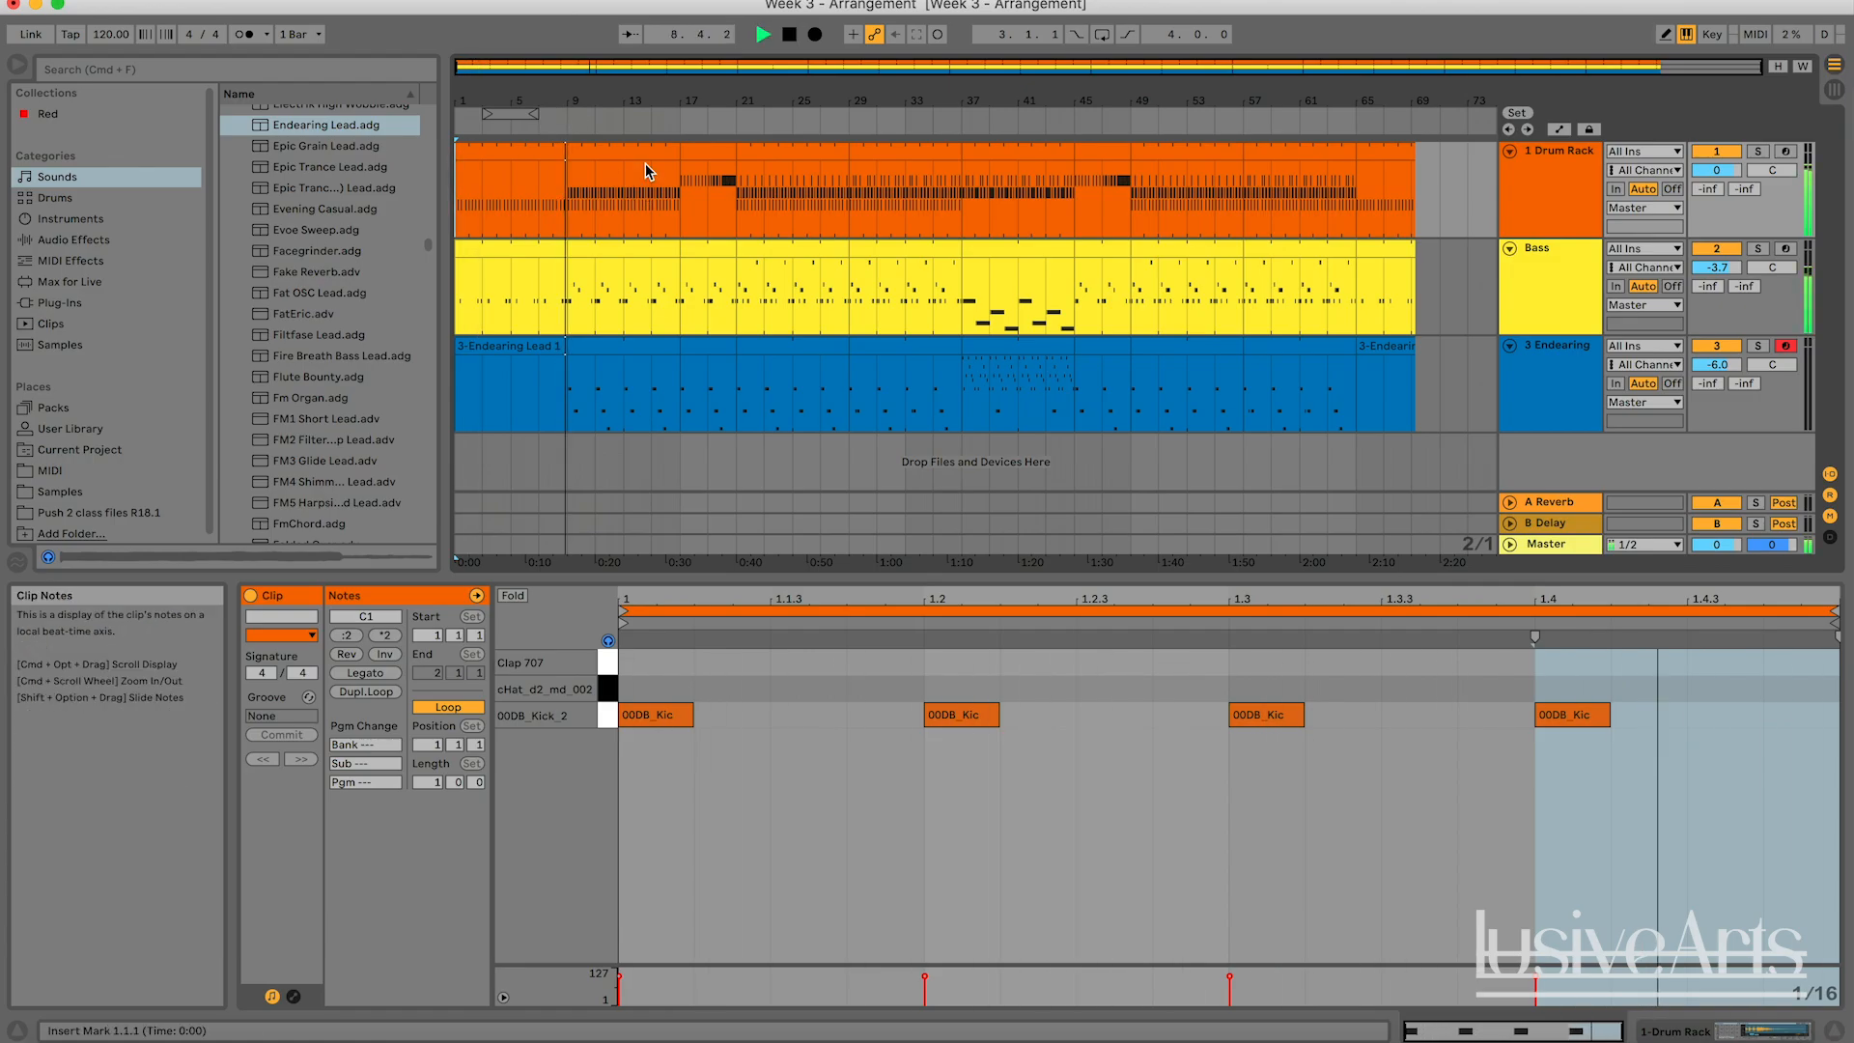
{"action": "left_click", "coordinate": [675, 123]}
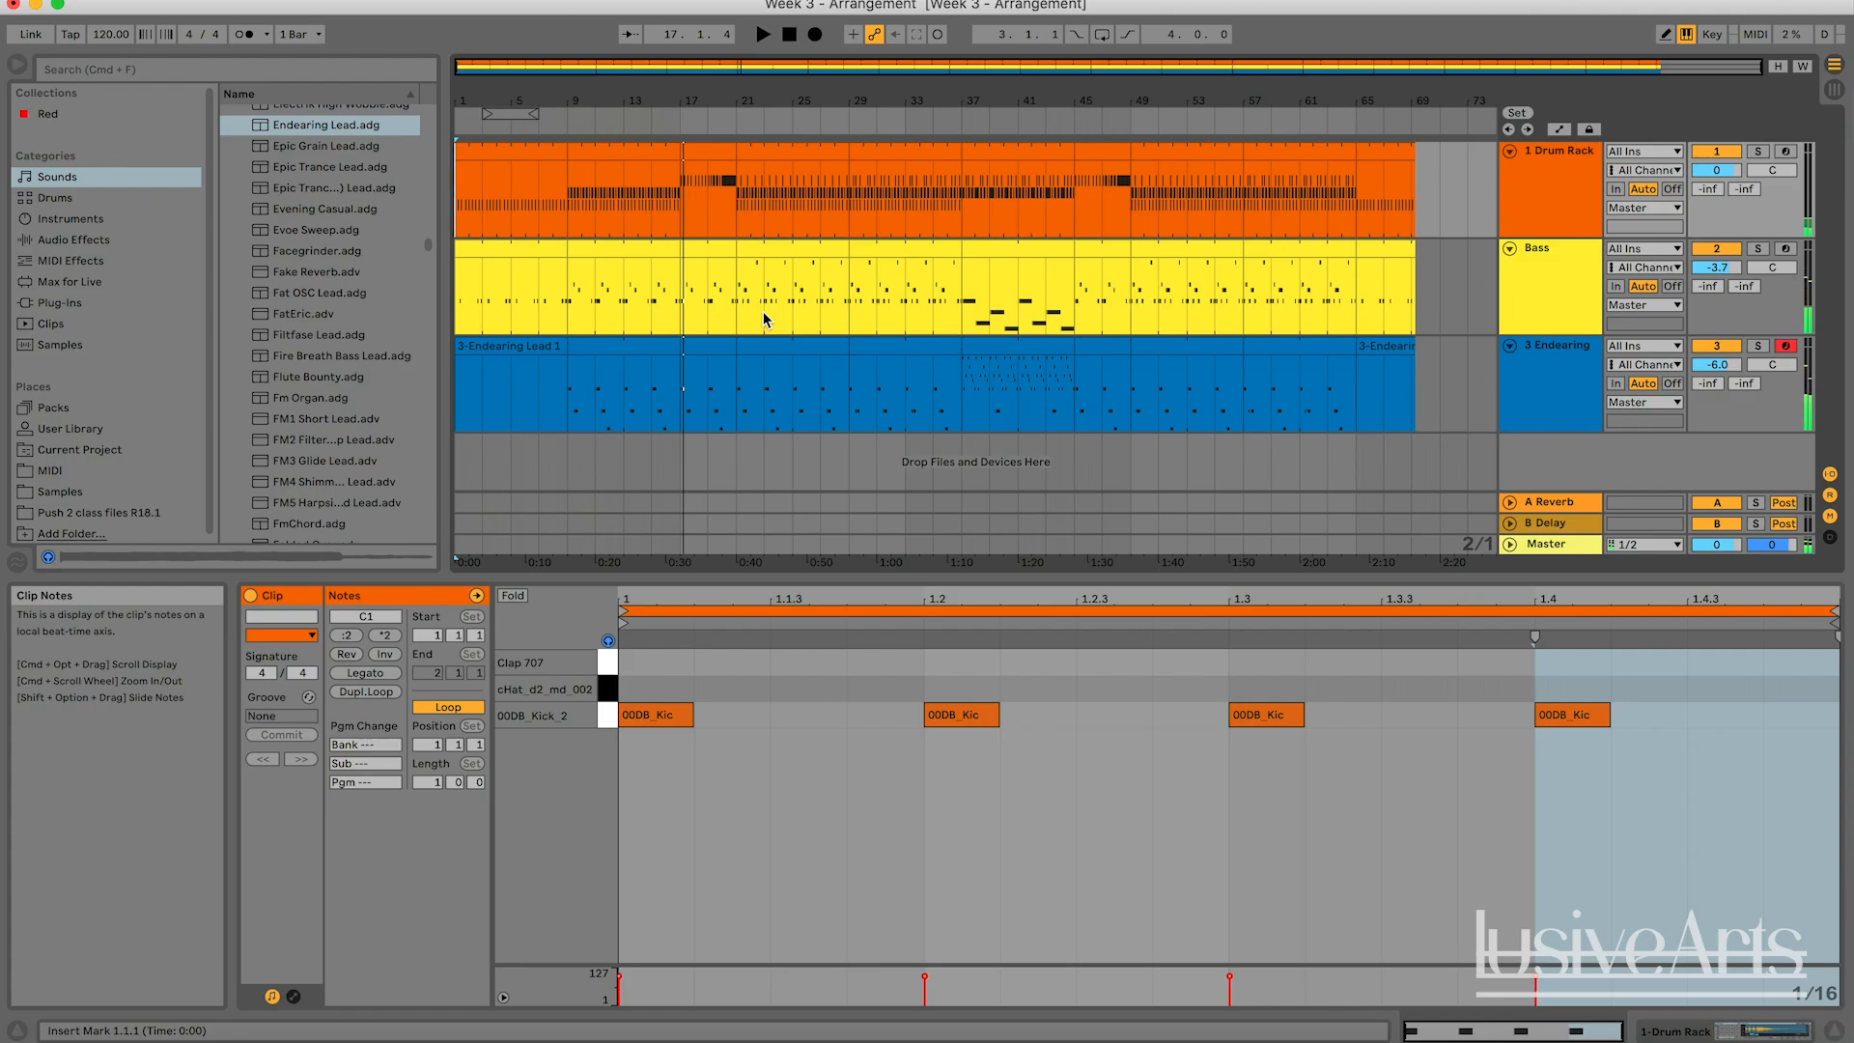
{"action": "left_click_drag", "start_coordinate": [772, 74], "coordinate": [773, 100]}
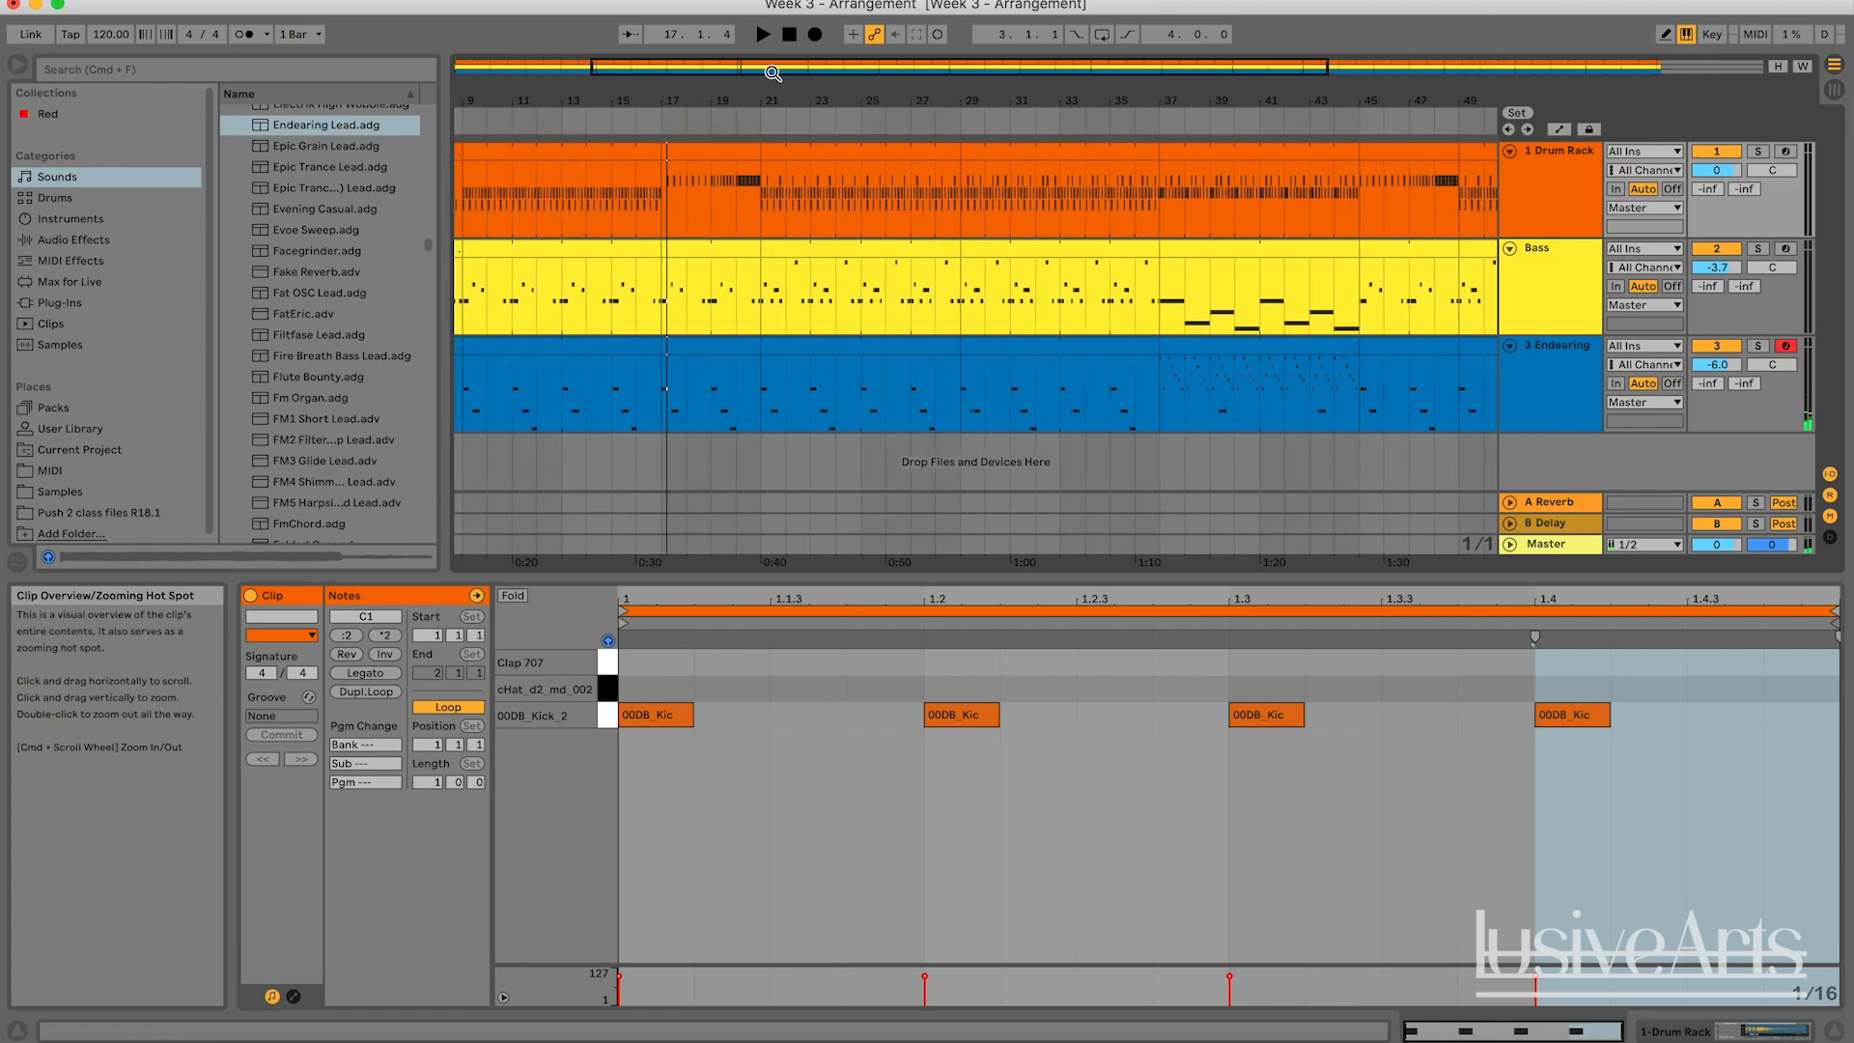
{"action": "left_click", "coordinate": [752, 114]}
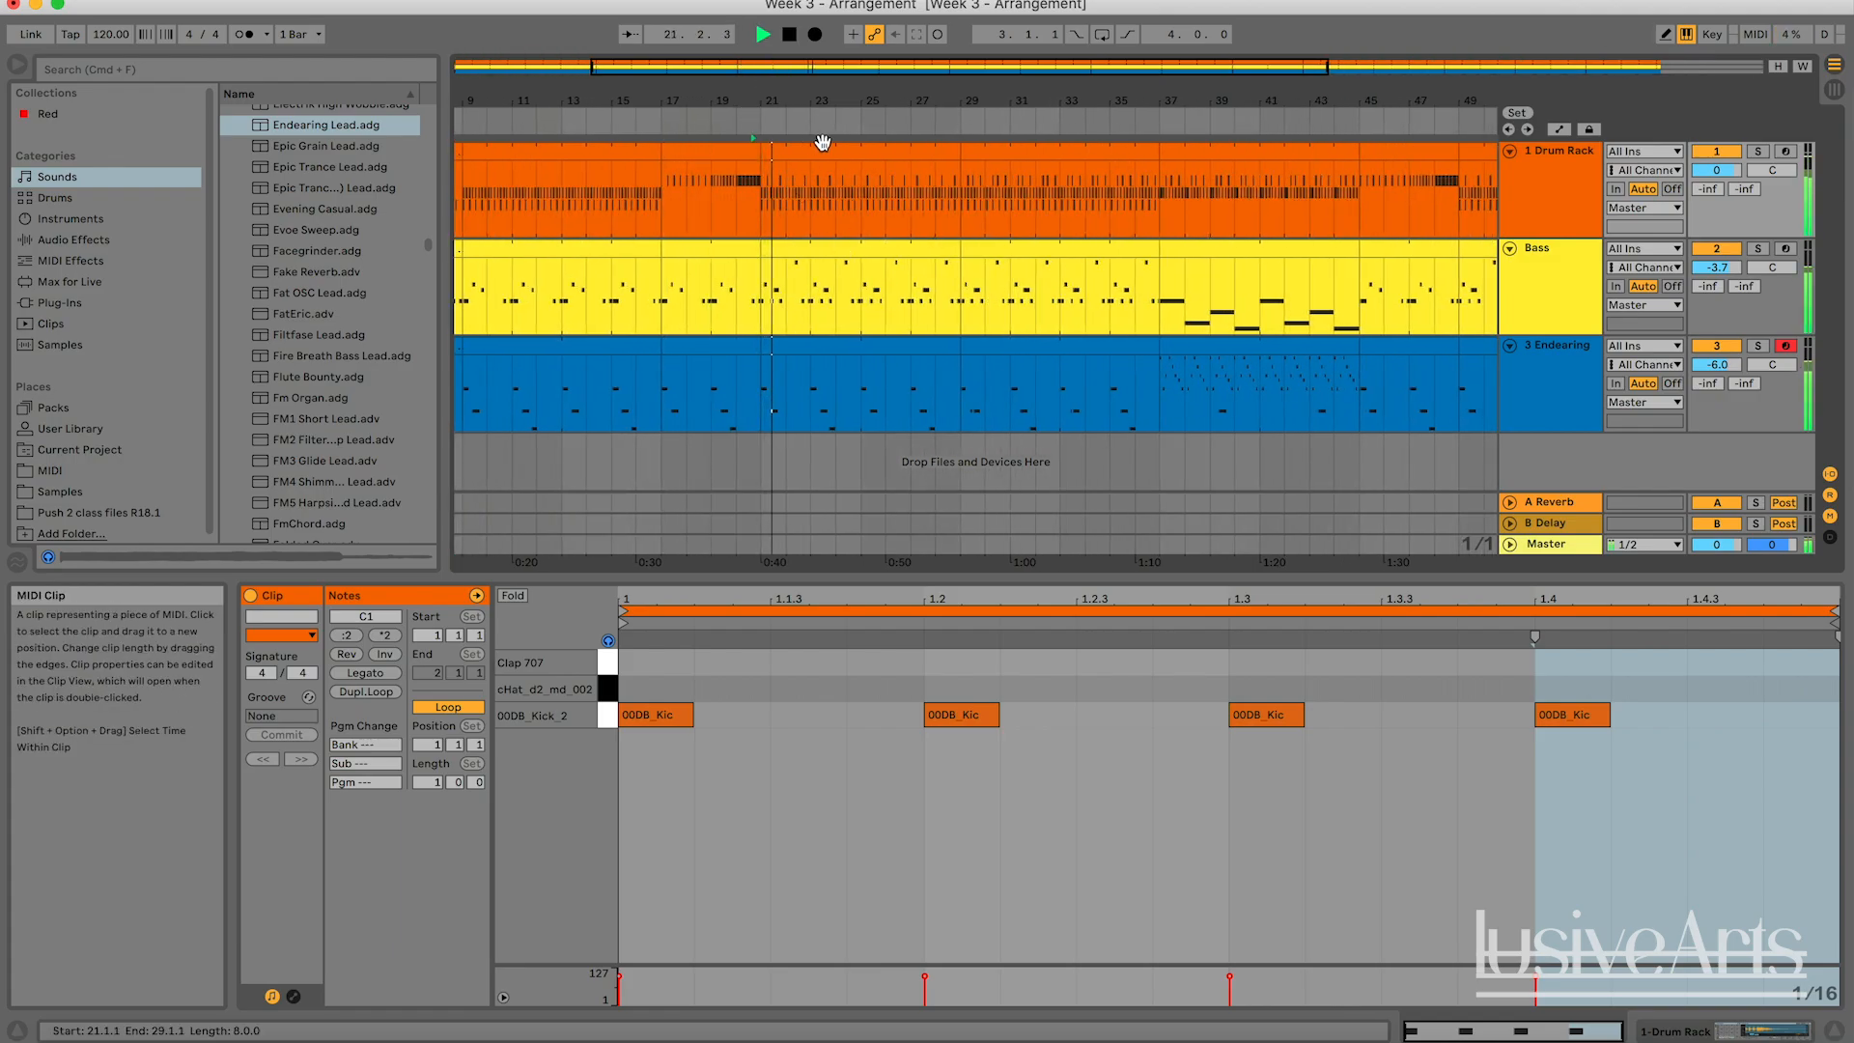
{"action": "left_click_drag", "start_coordinate": [995, 127], "coordinate": [997, 114]}
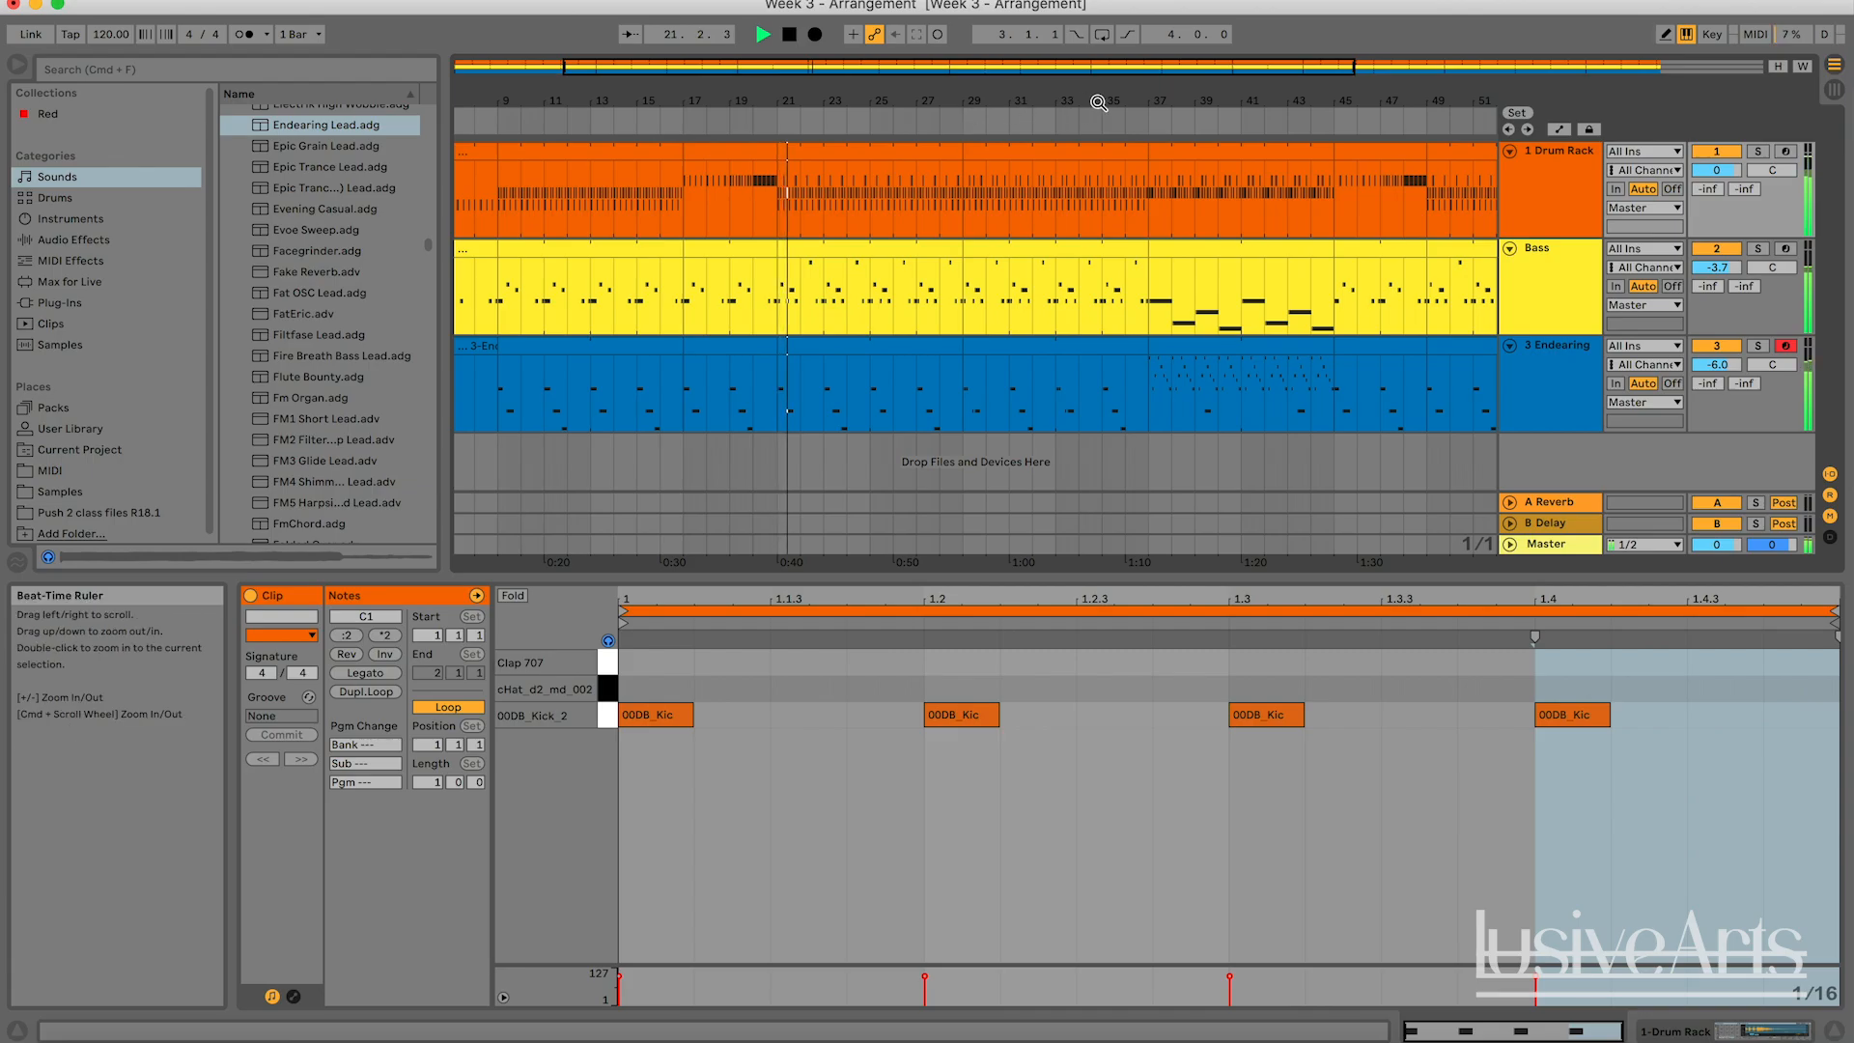
{"action": "left_click", "coordinate": [1133, 114]}
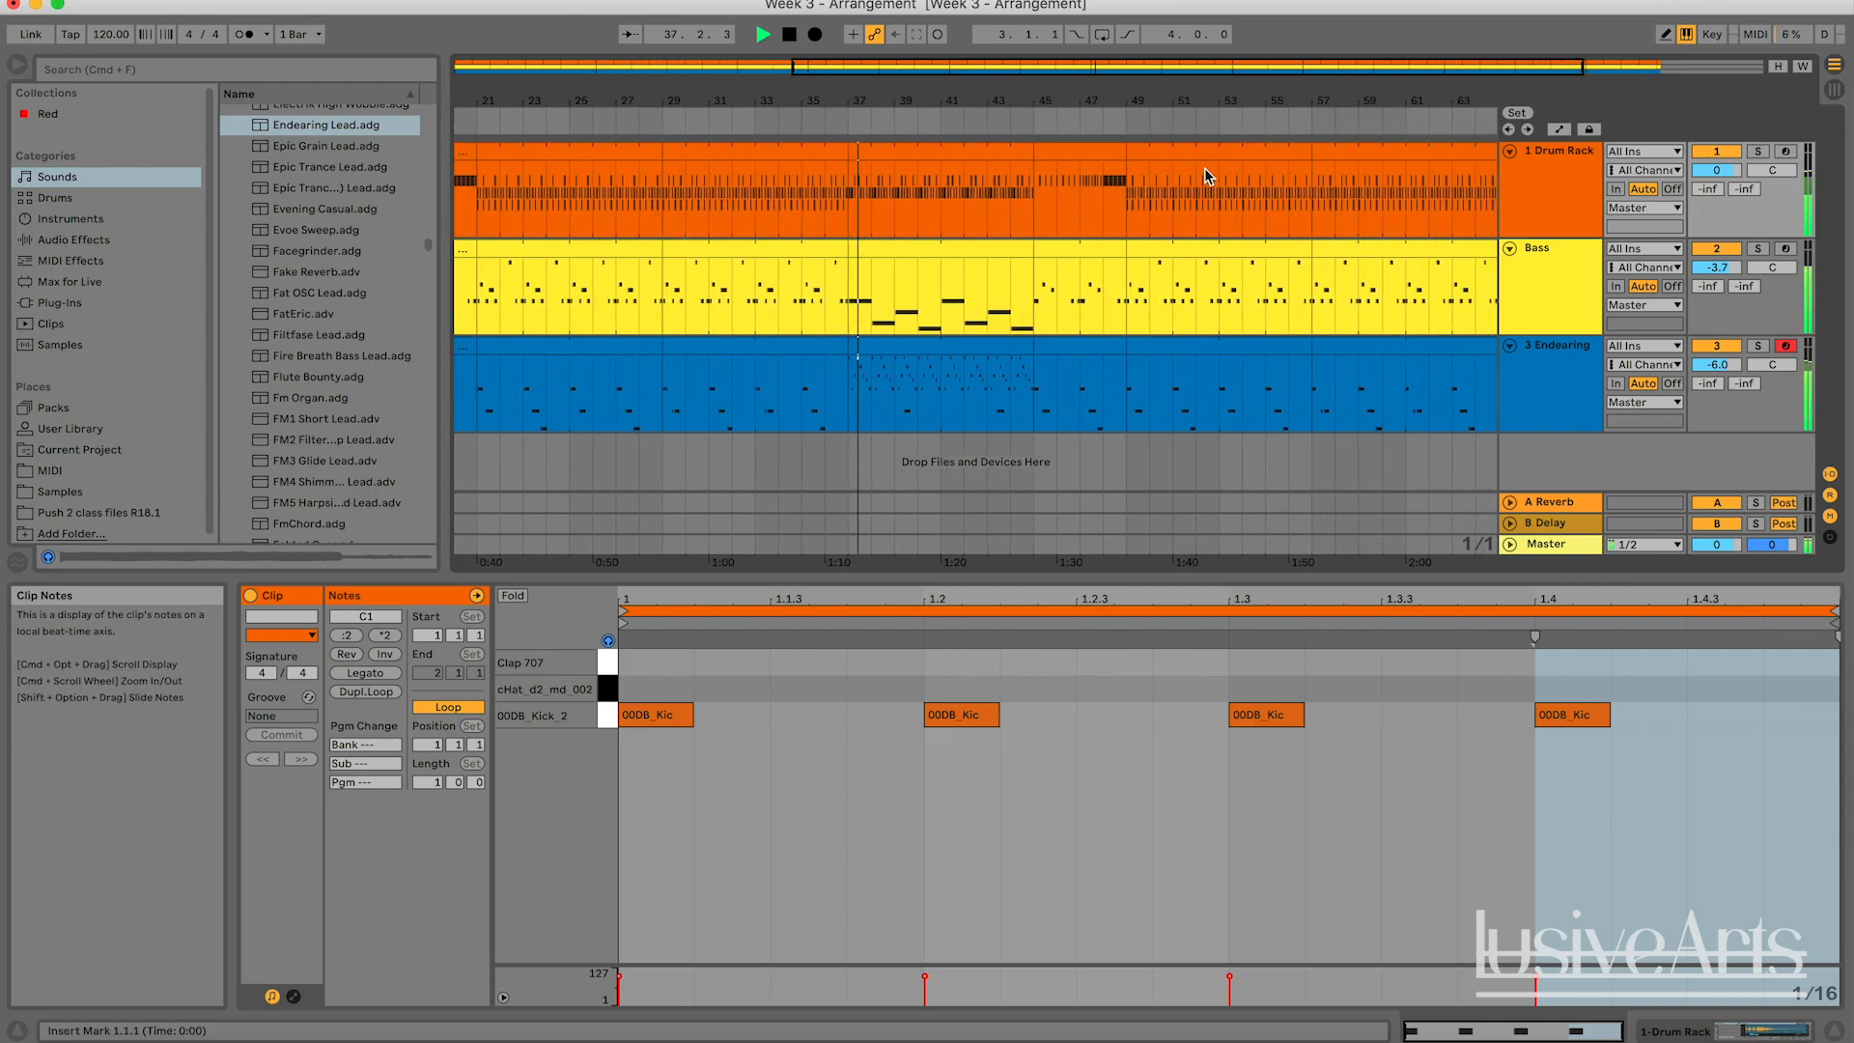
Audition the second build, drop, drop alt and closing intro sections of the arrangement, and stop playback.
{"action": "left_click", "coordinate": [1023, 116]}
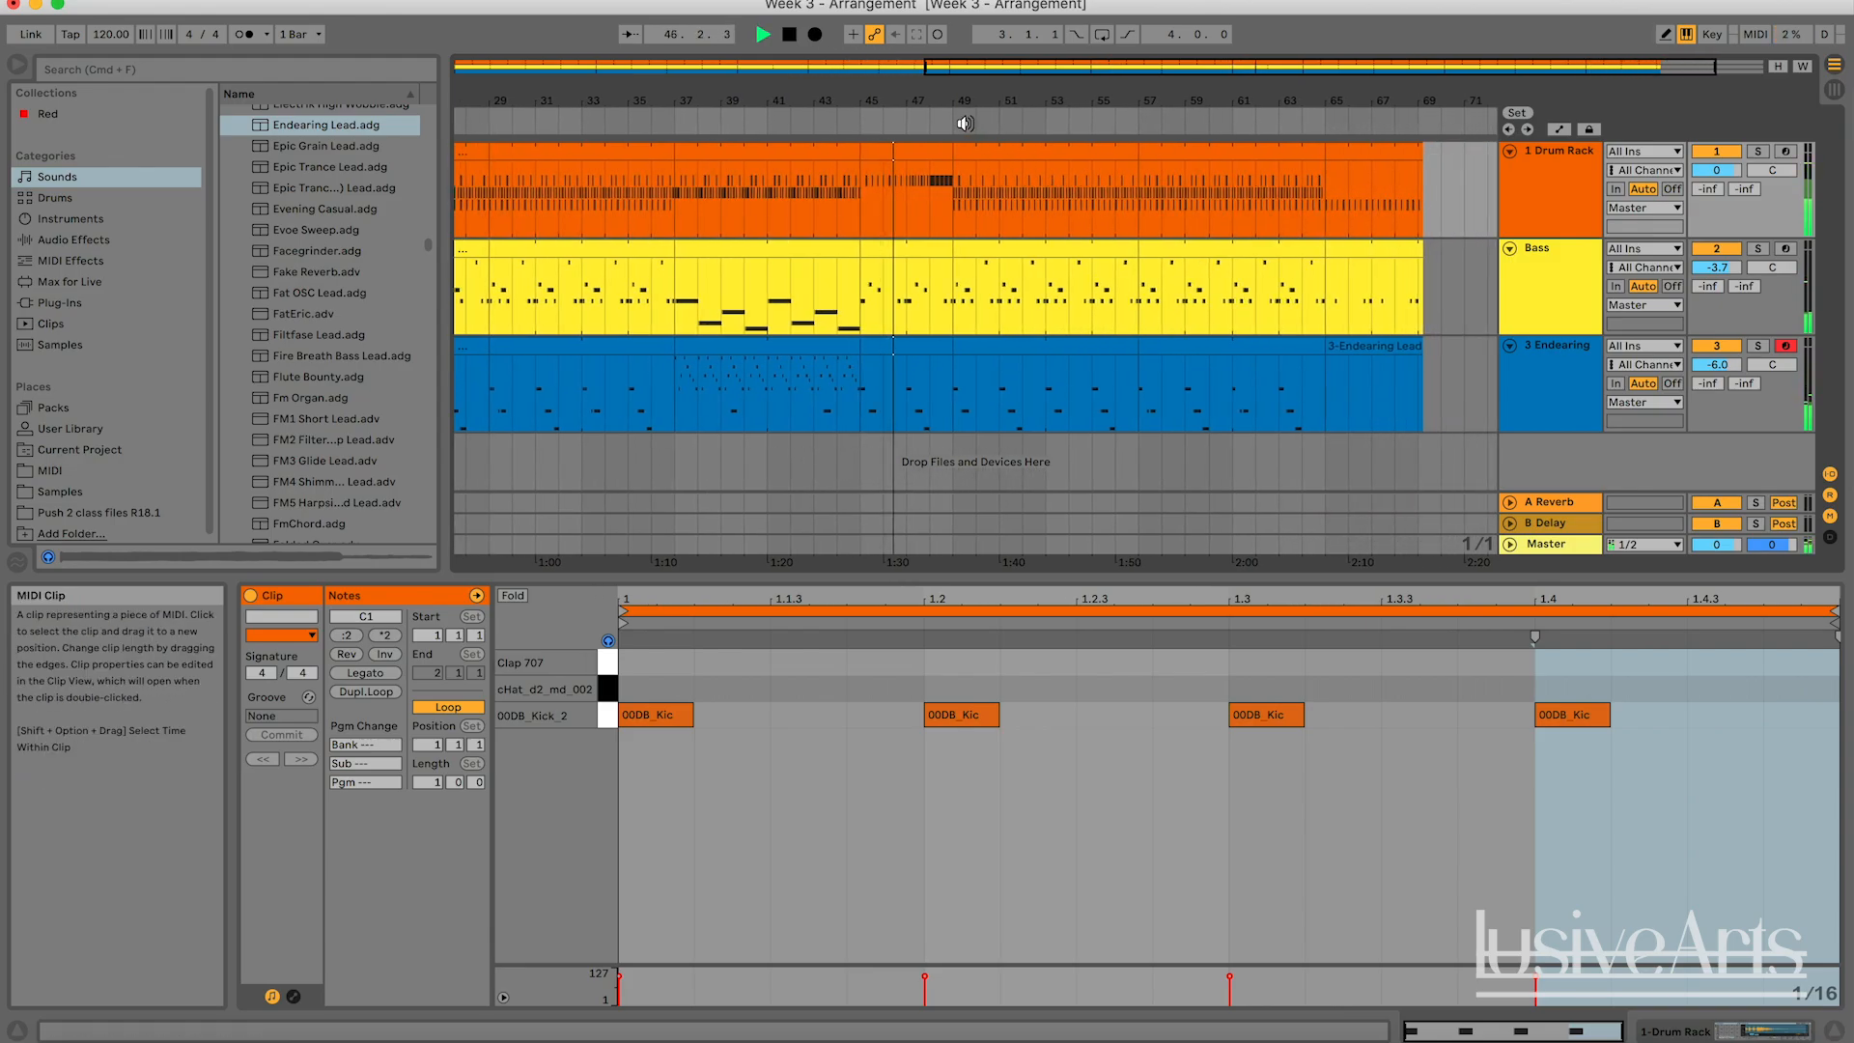
{"action": "left_click", "coordinate": [960, 121]}
{"action": "left_click", "coordinate": [1147, 126]}
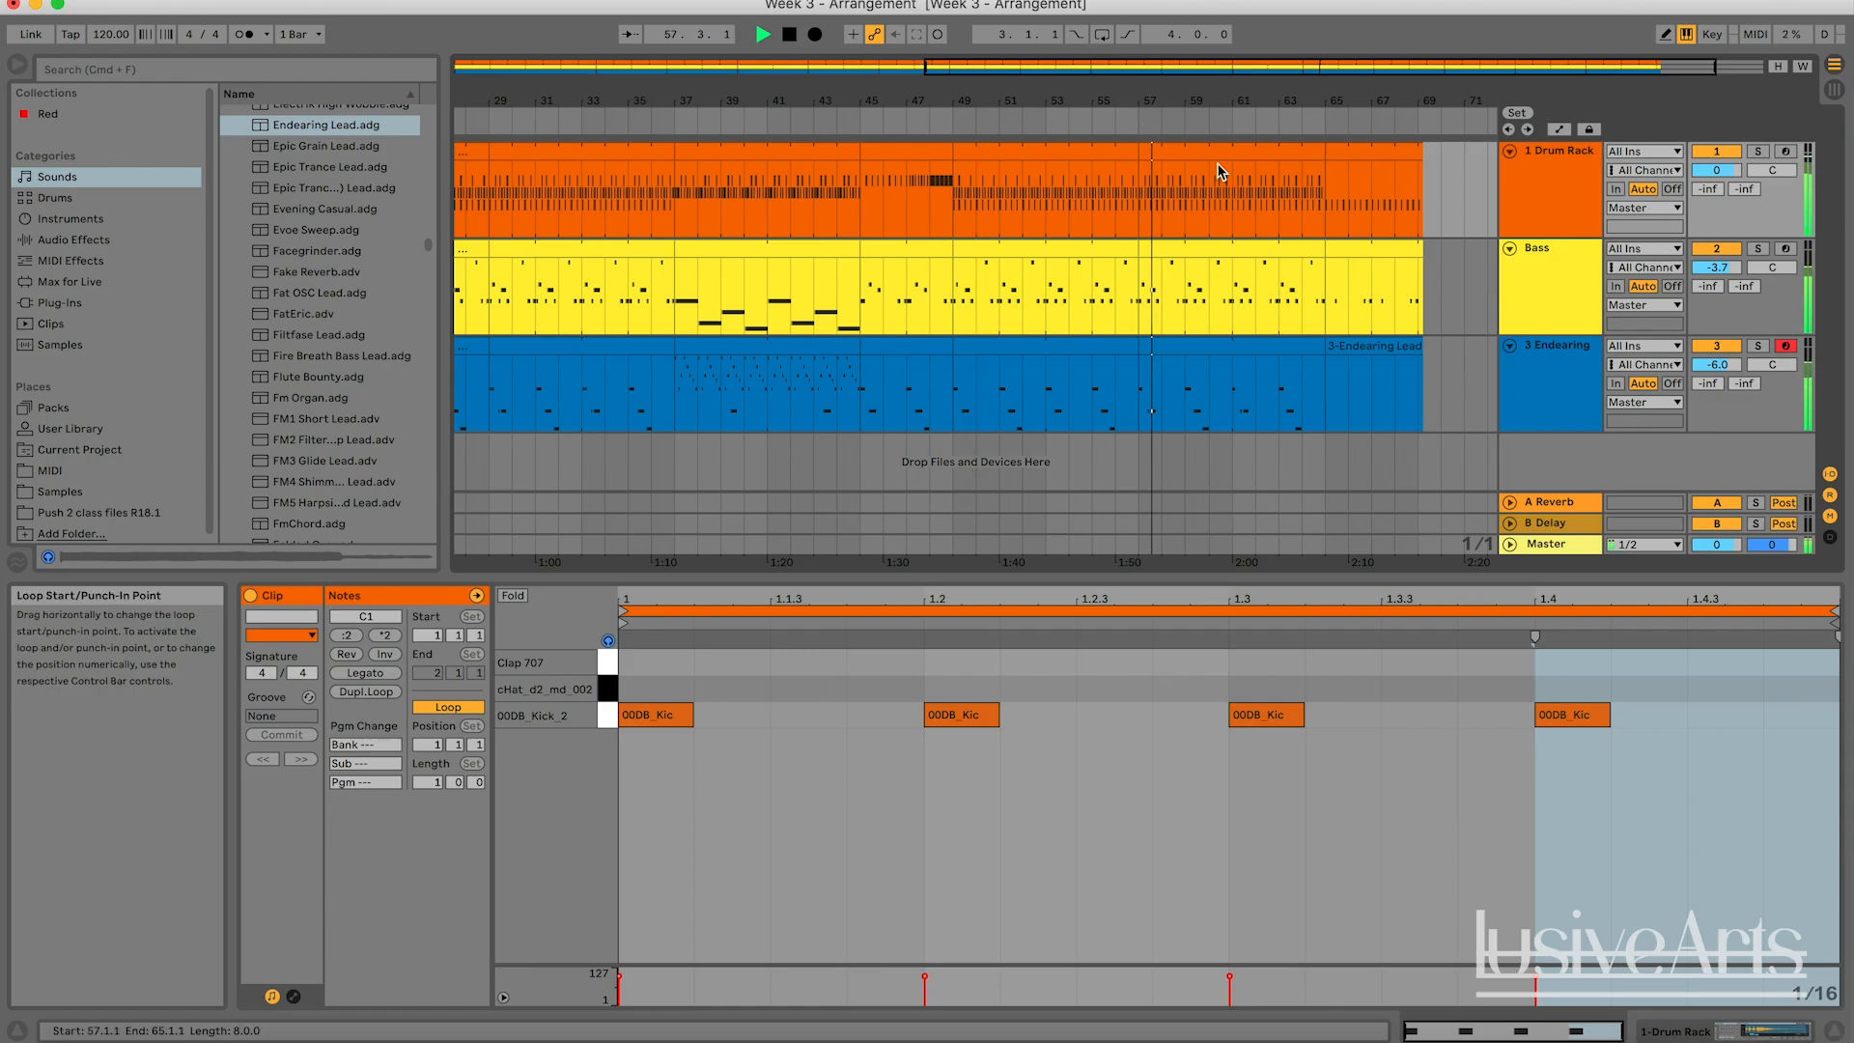
{"action": "left_click", "coordinate": [1295, 132]}
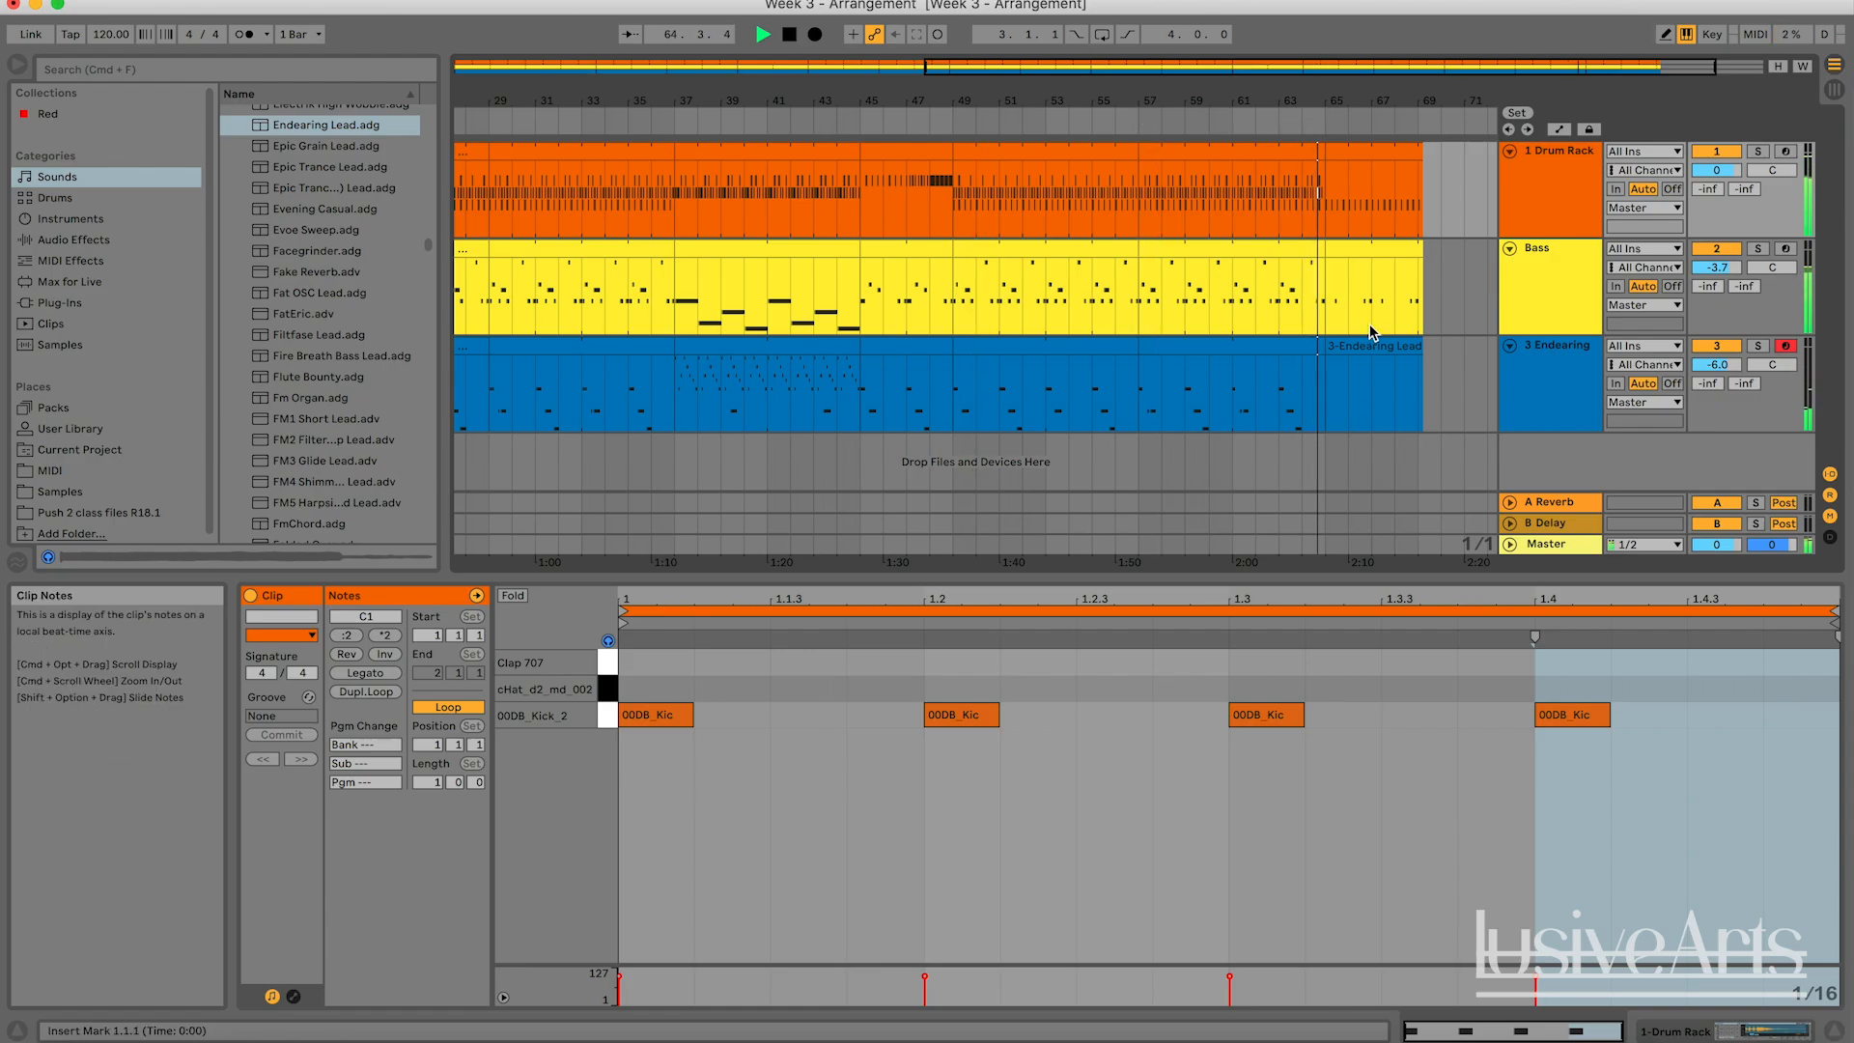
{"action": "double_click", "coordinate": [1275, 70]}
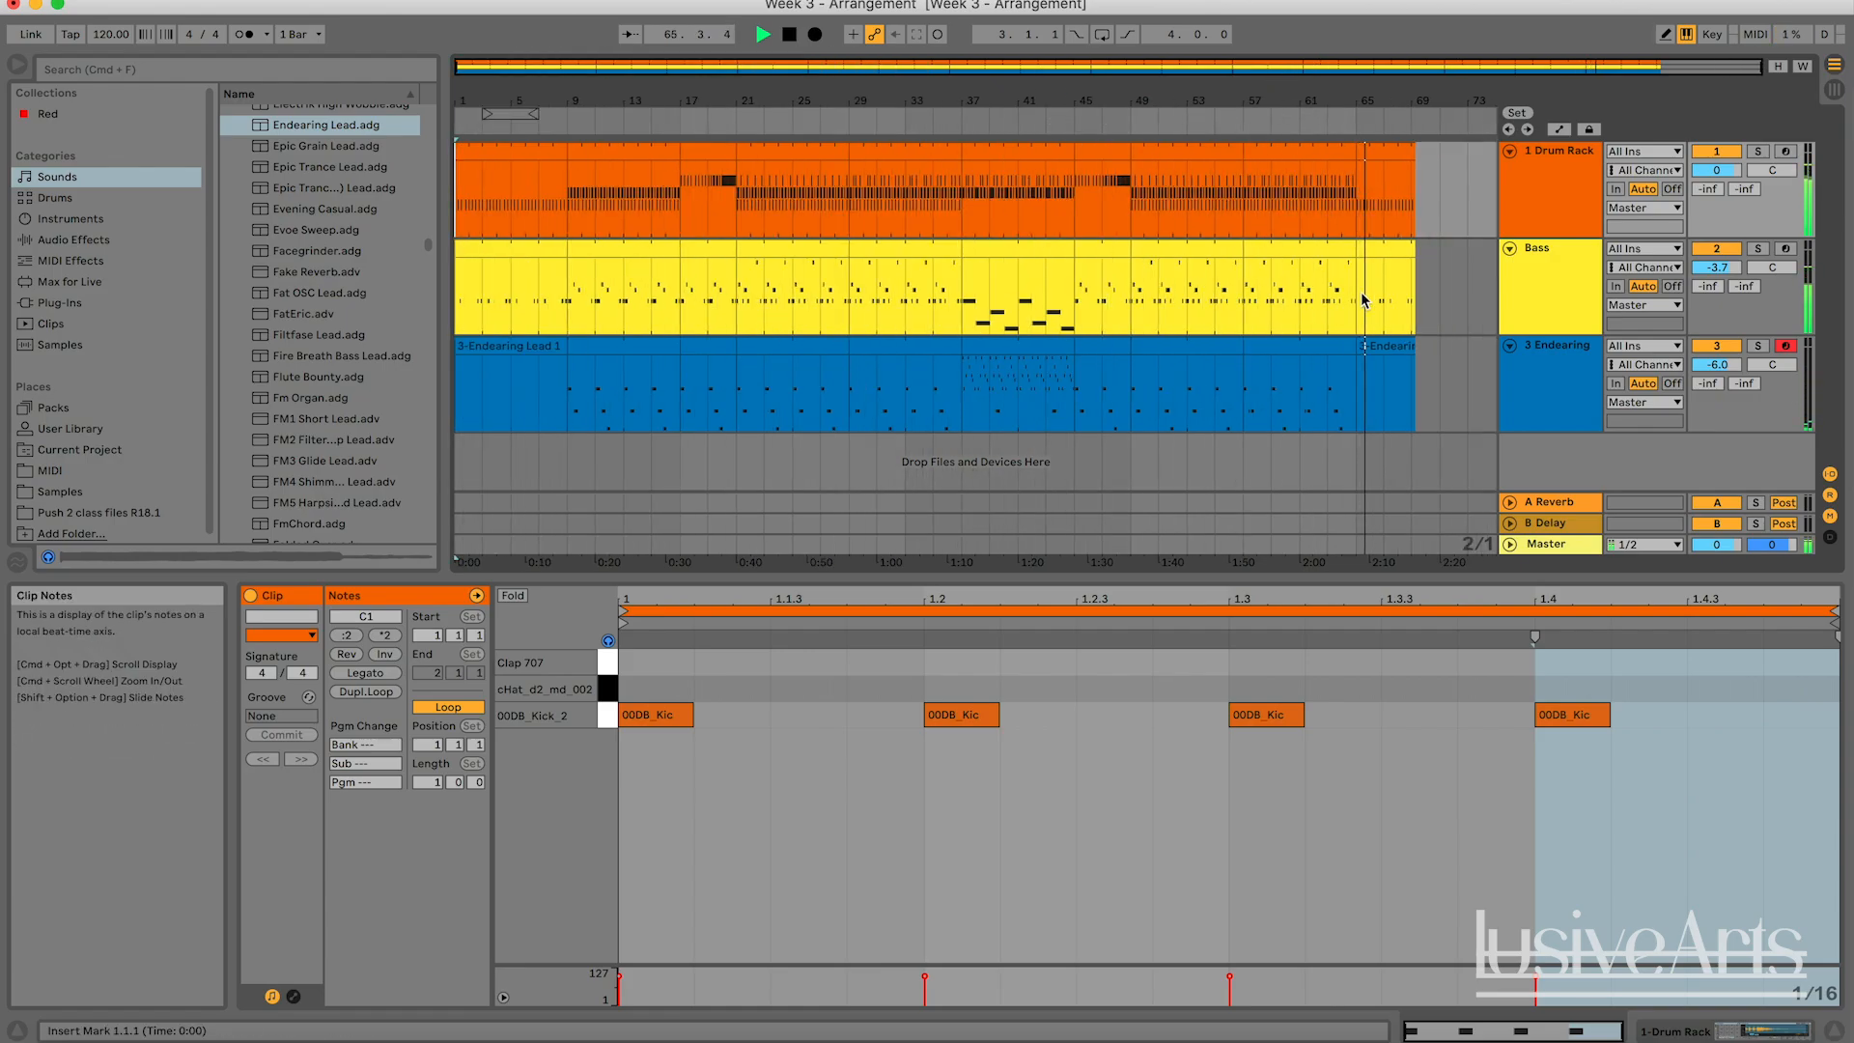
{"action": "left_click", "coordinate": [1452, 290]}
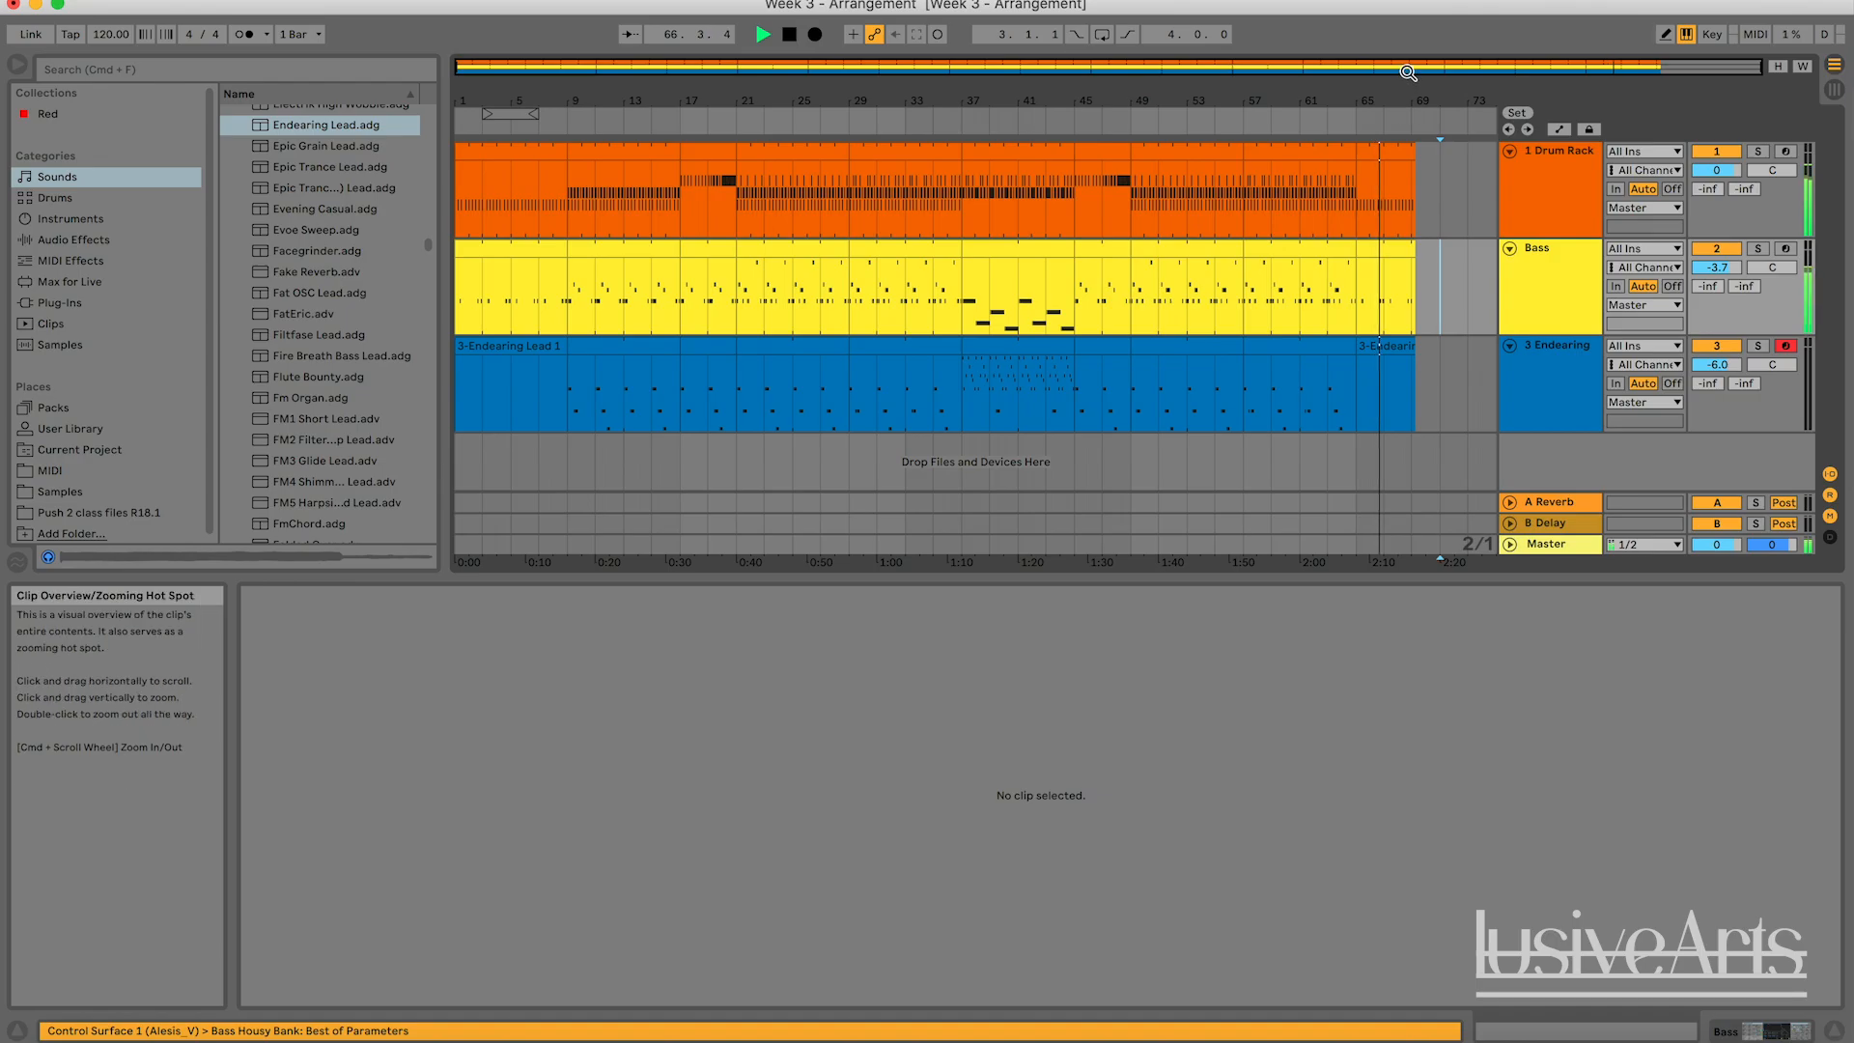
{"action": "key", "text": "space"}
Trim the last clips on the Drum Rack, Bass and Endearing Lead tracks to end at bar 69.
{"action": "left_click_drag", "start_coordinate": [1408, 70], "coordinate": [1644, 77]}
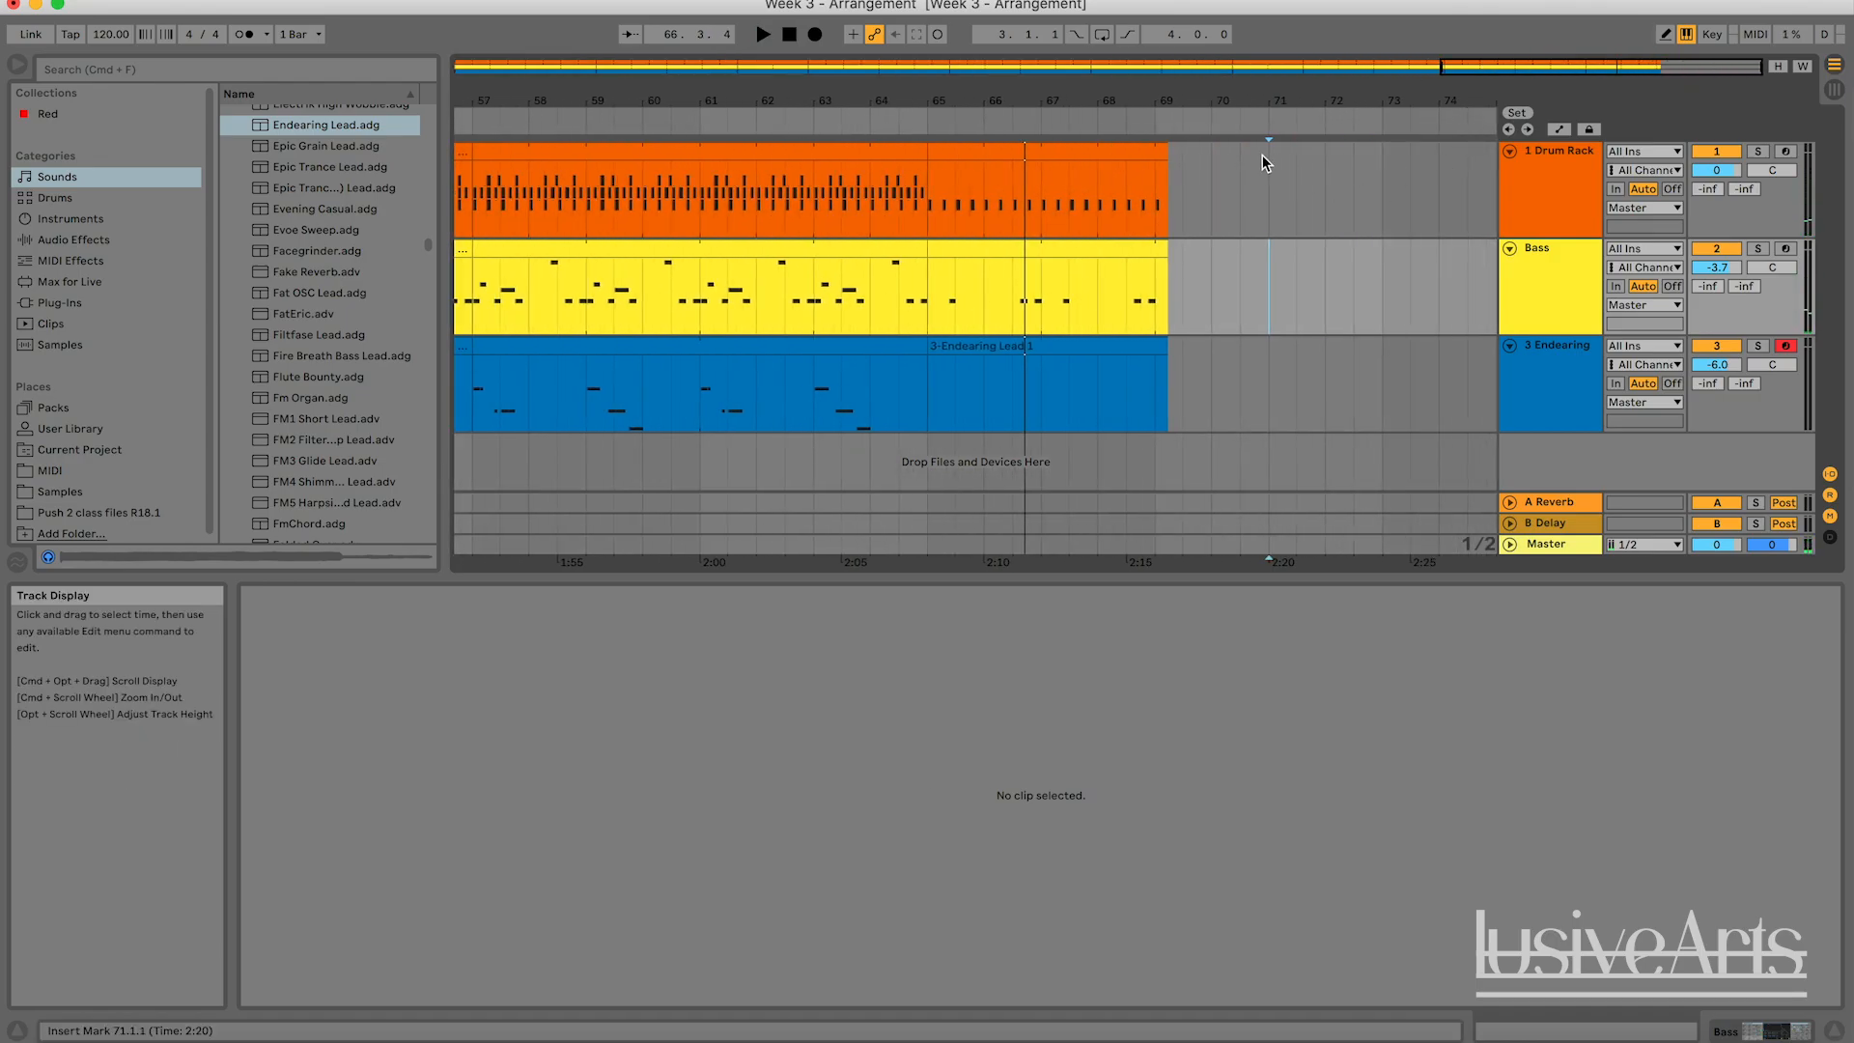
{"action": "left_click_drag", "start_coordinate": [1166, 153], "coordinate": [1155, 155]}
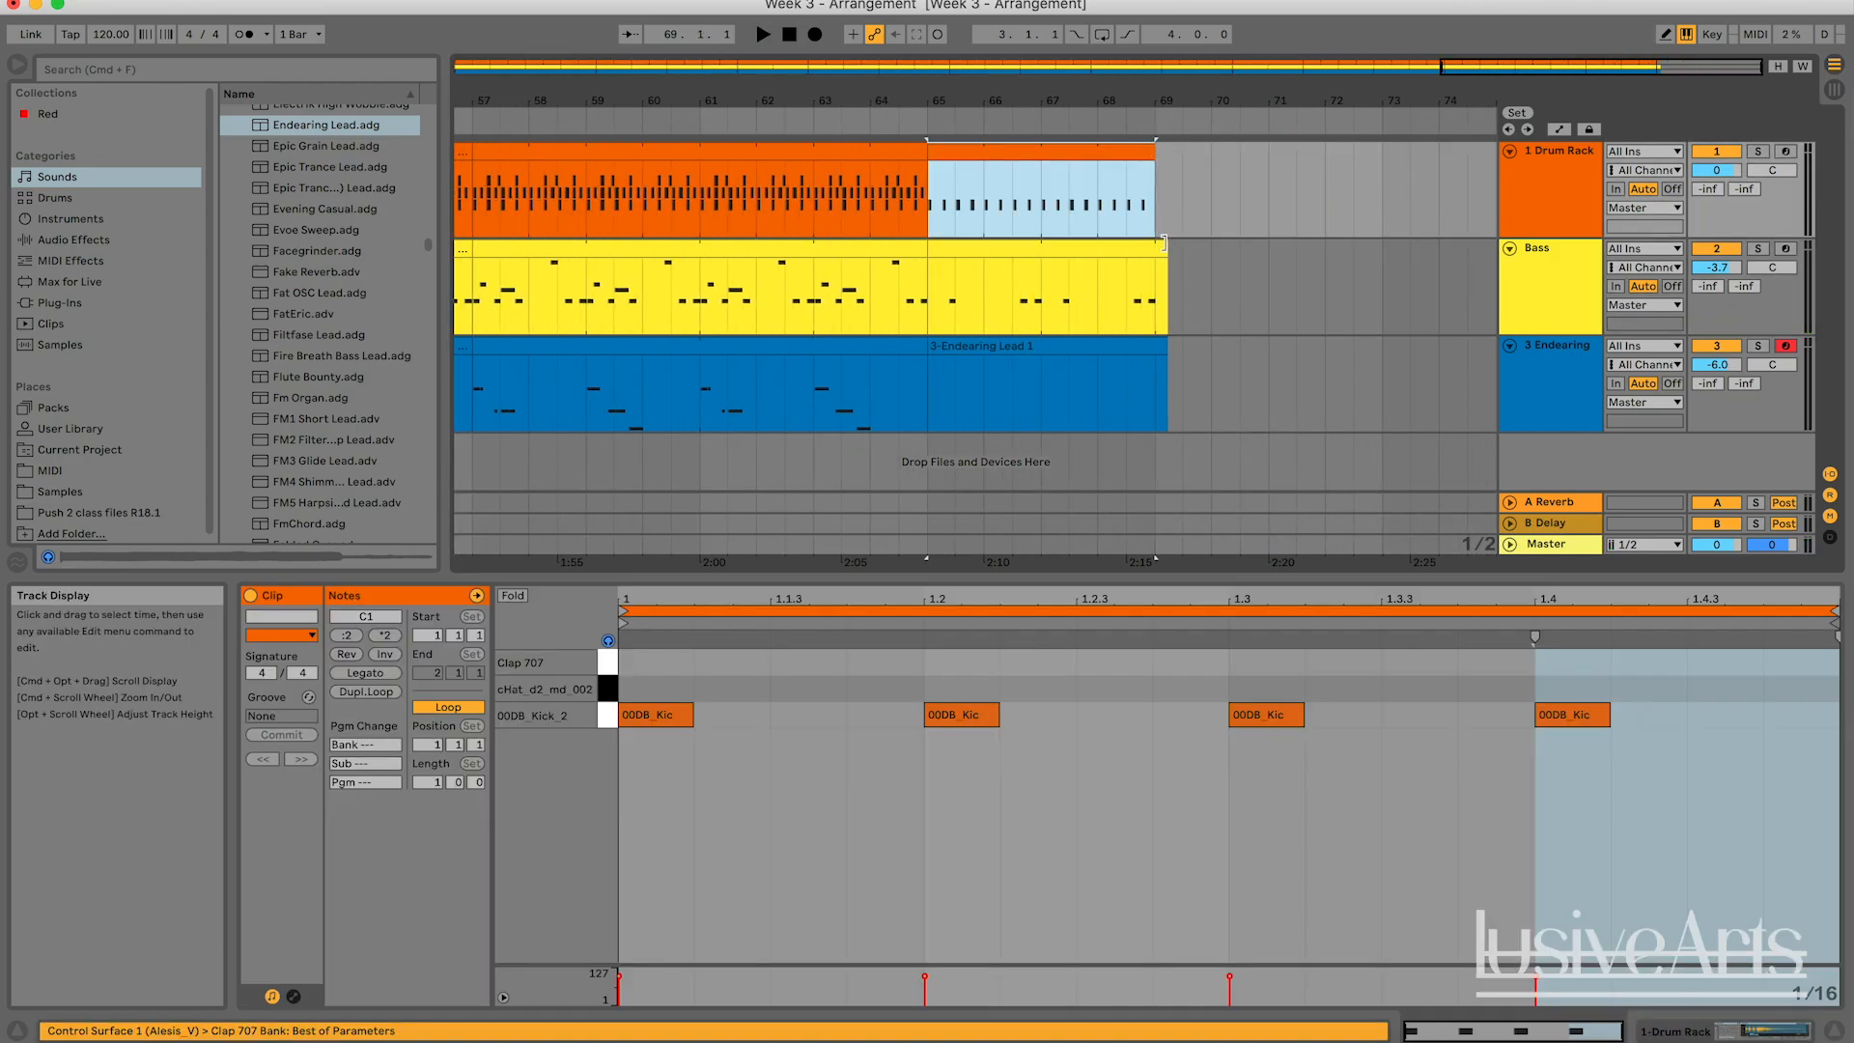
{"action": "left_click_drag", "start_coordinate": [1166, 249], "coordinate": [1156, 249]}
{"action": "left_click_drag", "start_coordinate": [1167, 346], "coordinate": [1155, 346]}
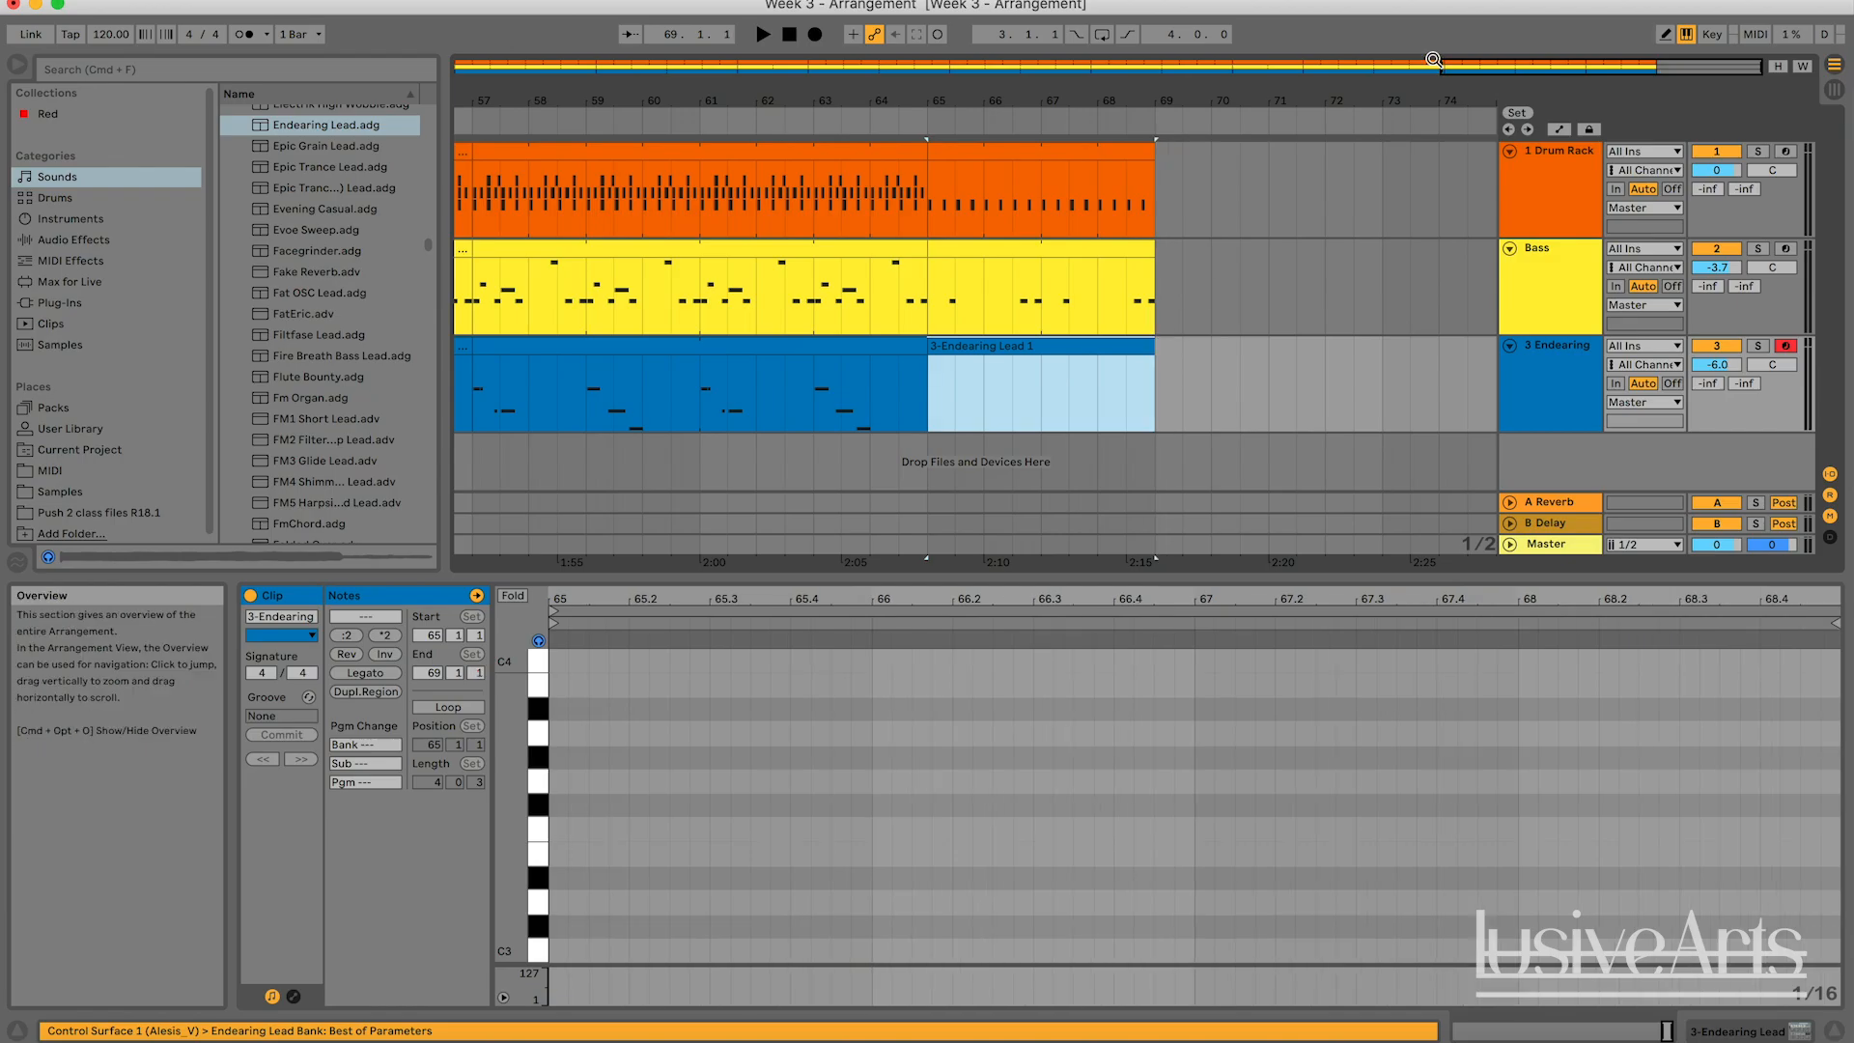
Examine the whole arrangement, including the notes of the Bass clips starting at bars 17 and 21.
{"action": "left_click_drag", "start_coordinate": [1545, 68], "coordinate": [1467, 43]}
{"action": "left_click", "coordinate": [929, 384]}
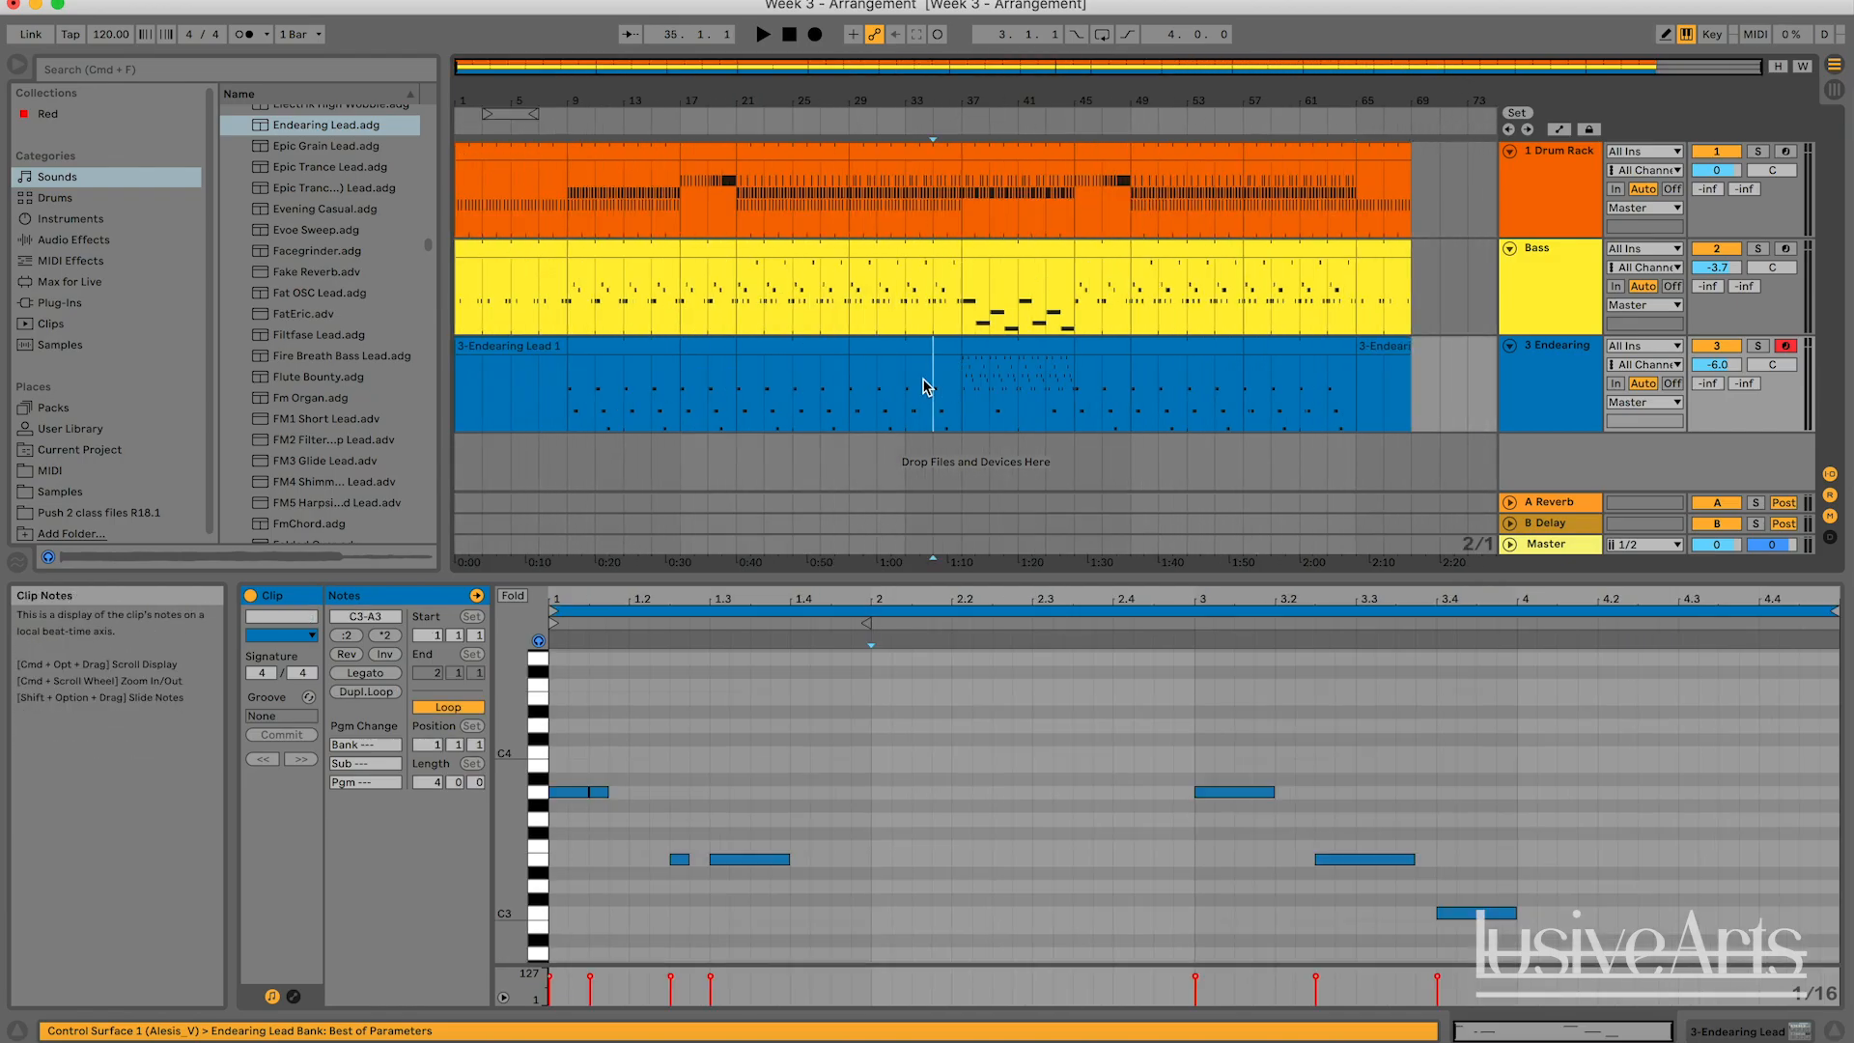
{"action": "mouse_move", "coordinate": [782, 68]}
{"action": "left_mouse_down"}
{"action": "mouse_move", "coordinate": [787, 207]}
{"action": "mouse_move", "coordinate": [782, 69]}
{"action": "left_mouse_up"}
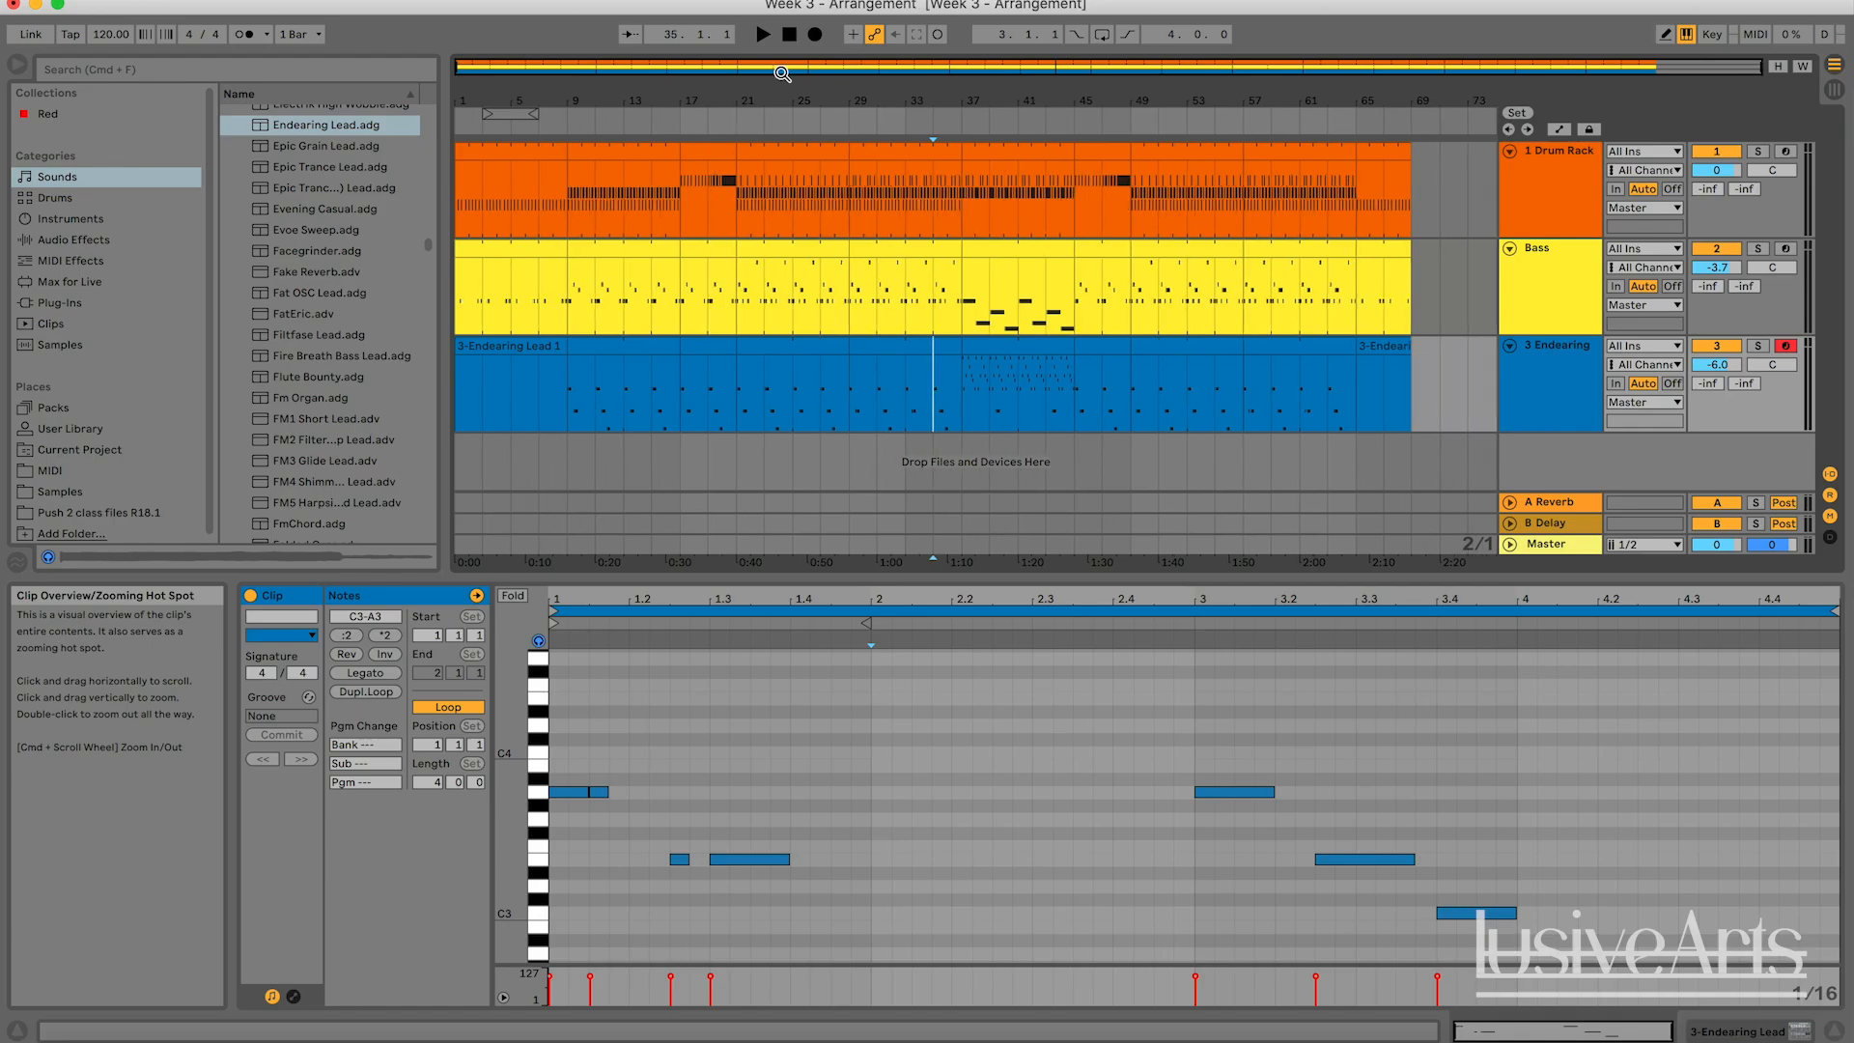
{"action": "left_click", "coordinate": [1412, 276]}
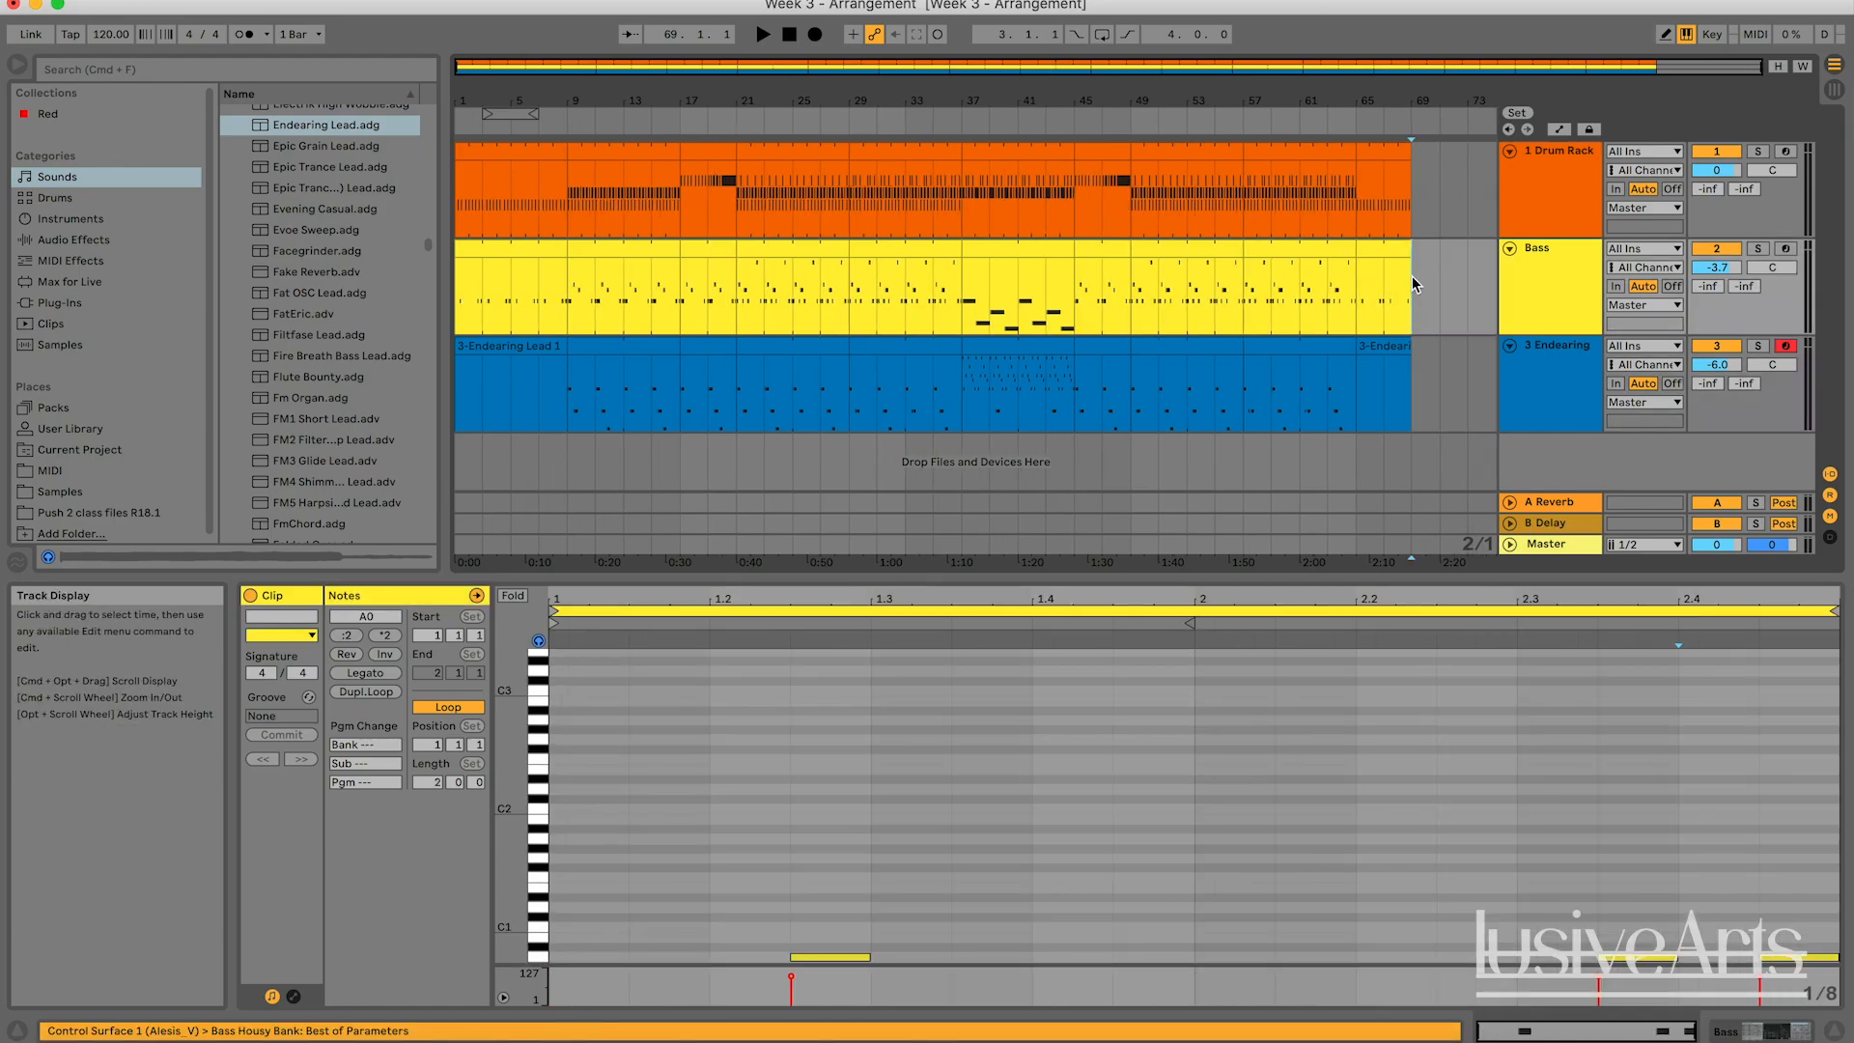
{"action": "left_click", "coordinate": [703, 273]}
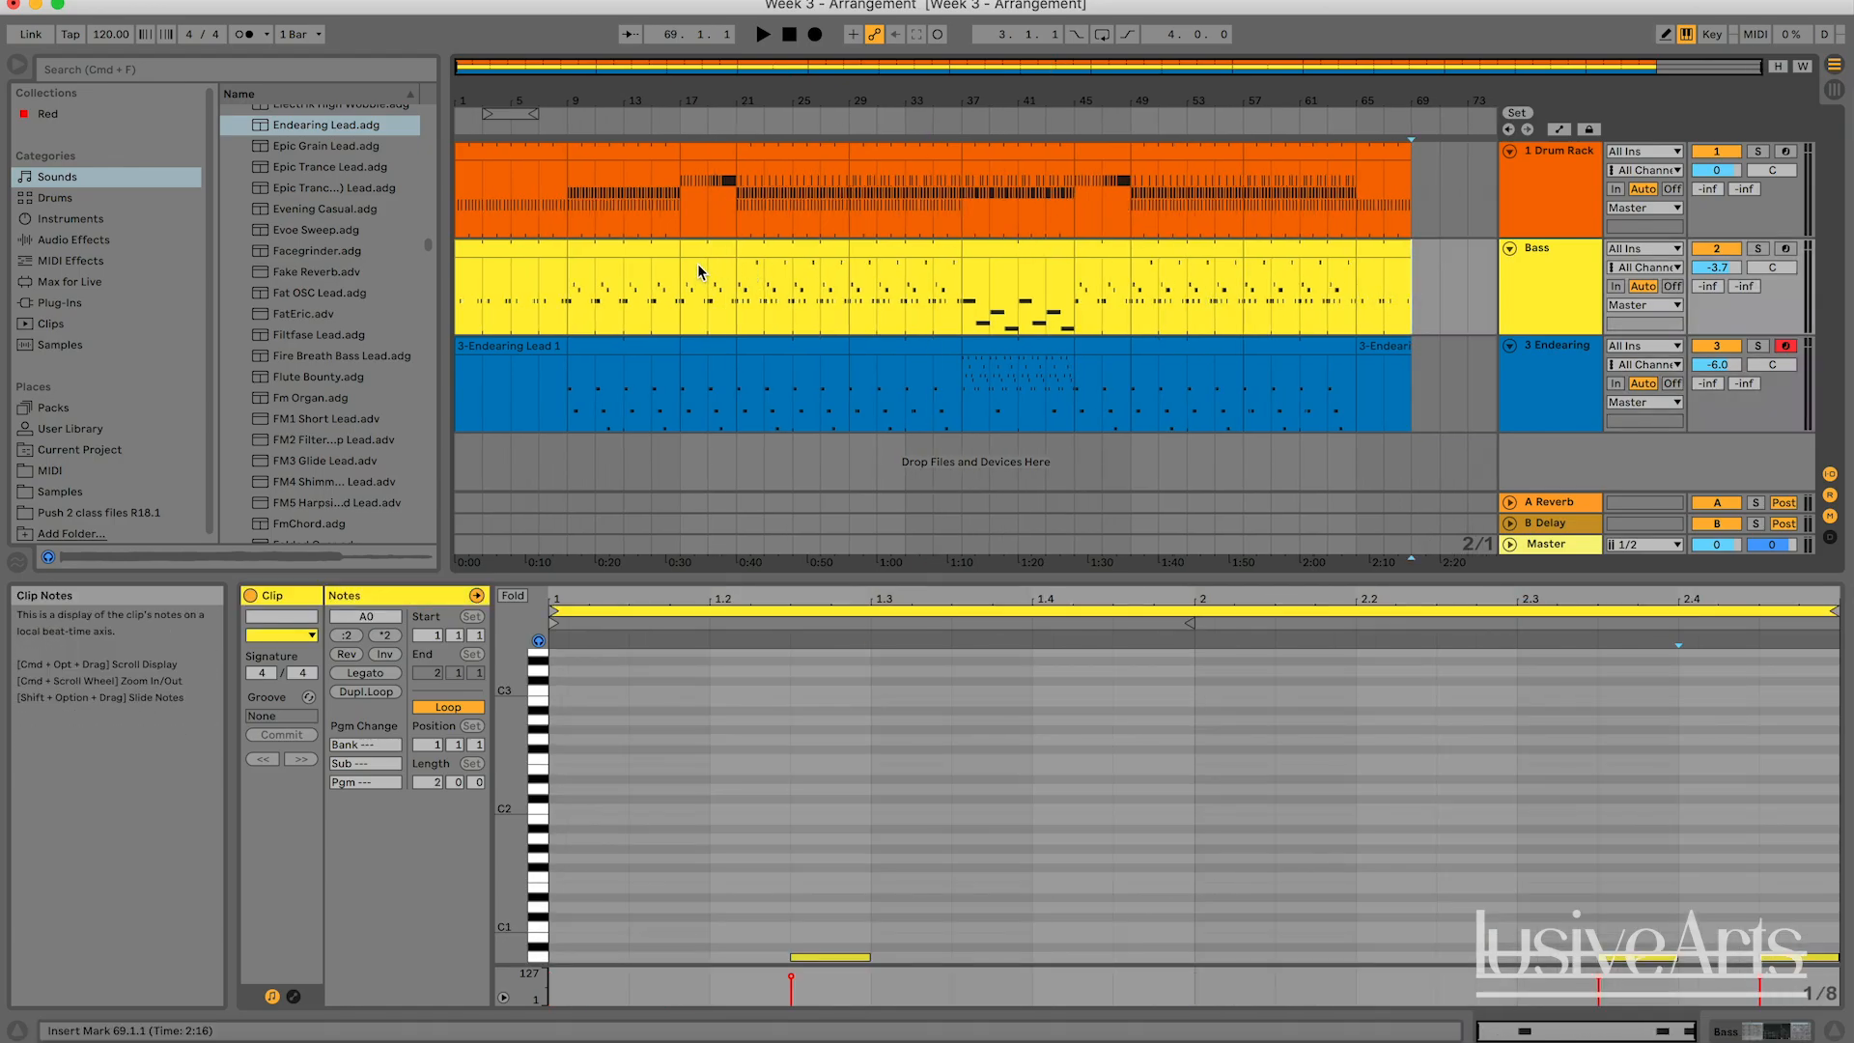
{"action": "left_click", "coordinate": [754, 252]}
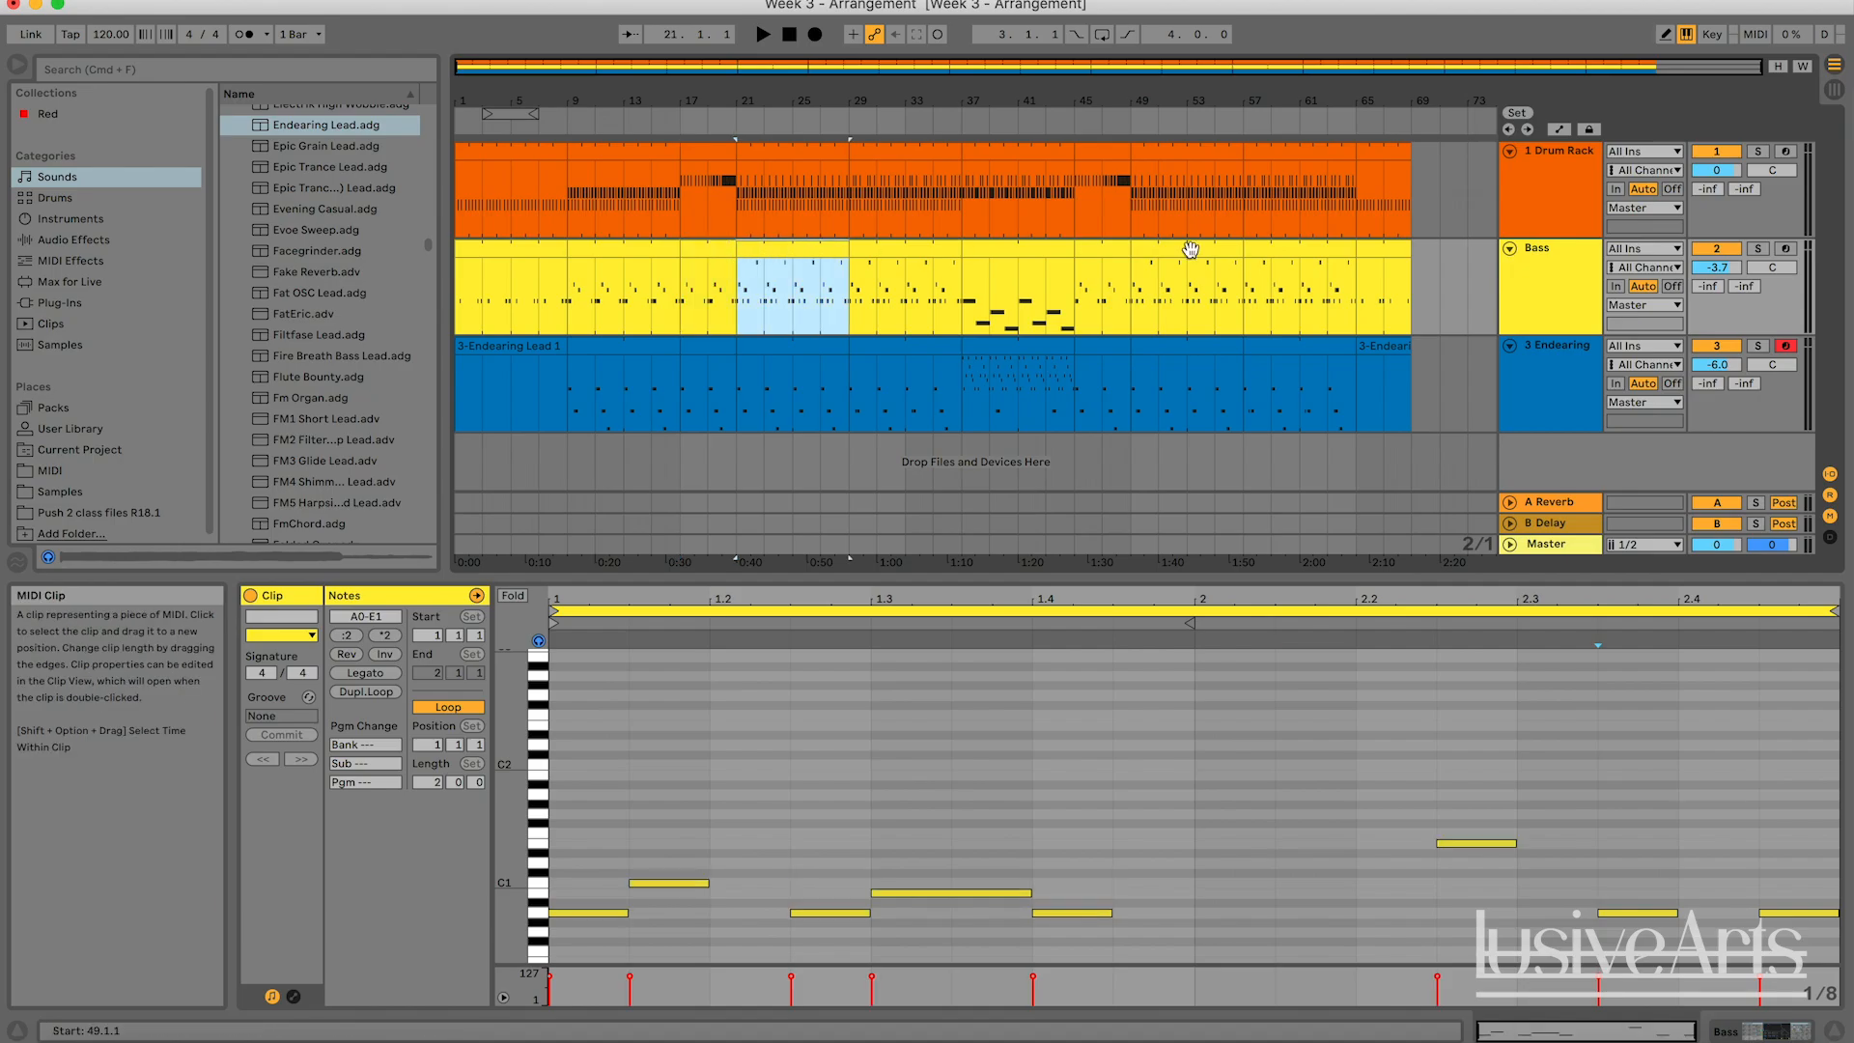
Move all clips from bar 21 onward on the three tracks four bars later, so they start at bar 25.
{"action": "left_click", "coordinate": [1389, 150], "text": "shift"}
{"action": "left_click_drag", "start_coordinate": [763, 155], "coordinate": [821, 171]}
{"action": "left_click", "coordinate": [799, 347]}
{"action": "left_click", "coordinate": [1391, 343], "text": "shift"}
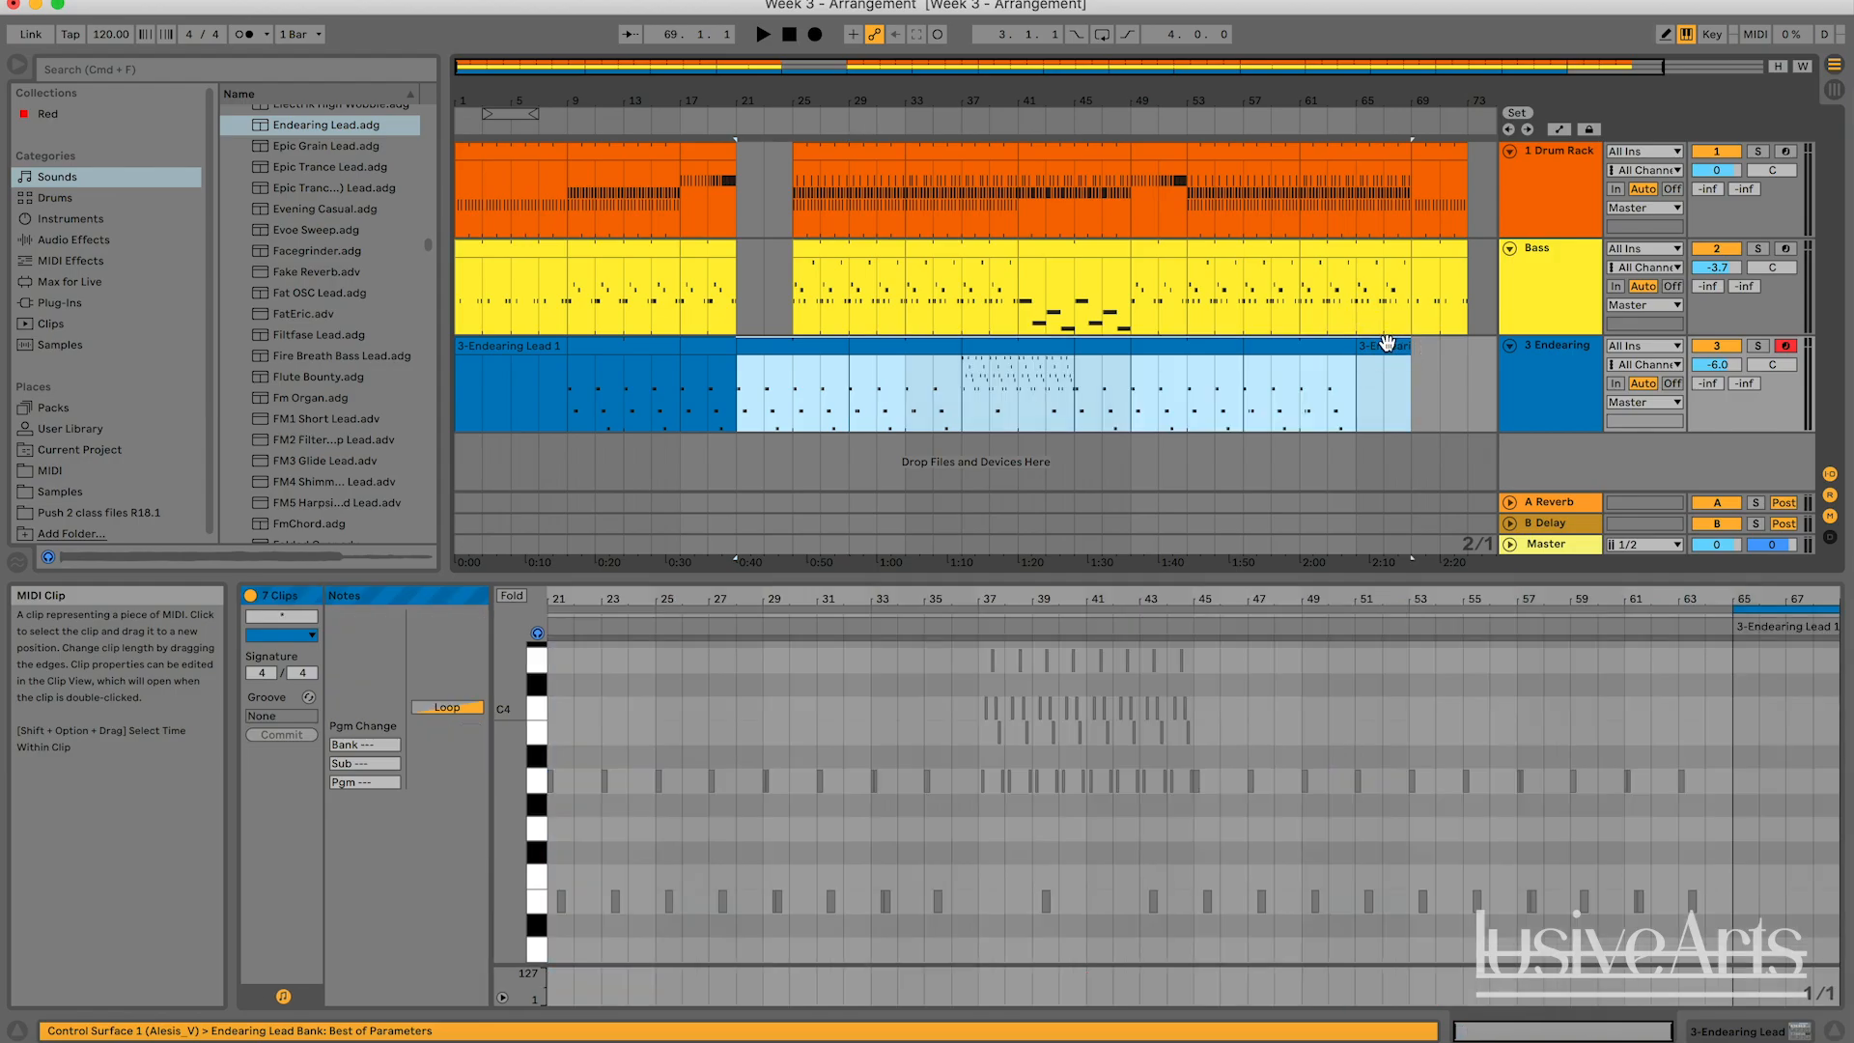
{"action": "left_click_drag", "start_coordinate": [842, 347], "coordinate": [869, 342]}
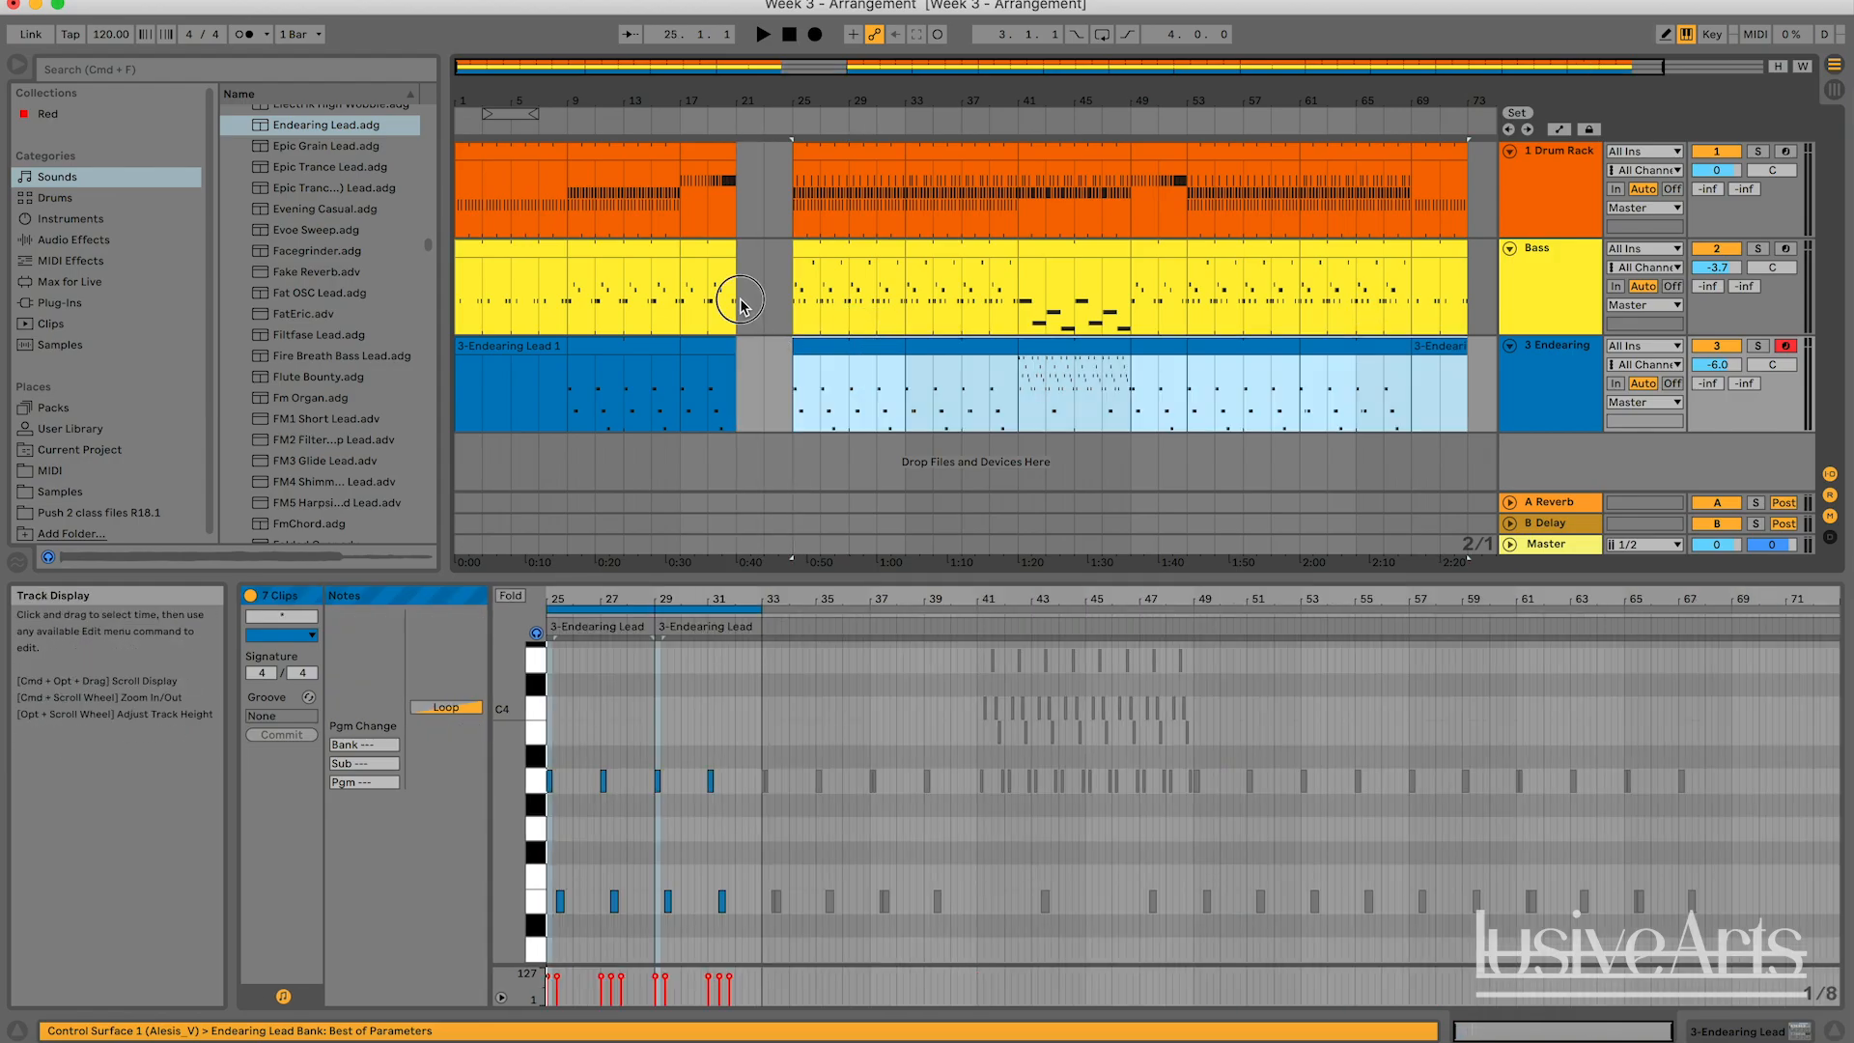
Insert an empty MIDI clip on the Bass track from bar 21 to bar 25 and open it for editing.
{"action": "left_click_drag", "start_coordinate": [743, 290], "coordinate": [789, 280]}
{"action": "right_click", "coordinate": [778, 262]}
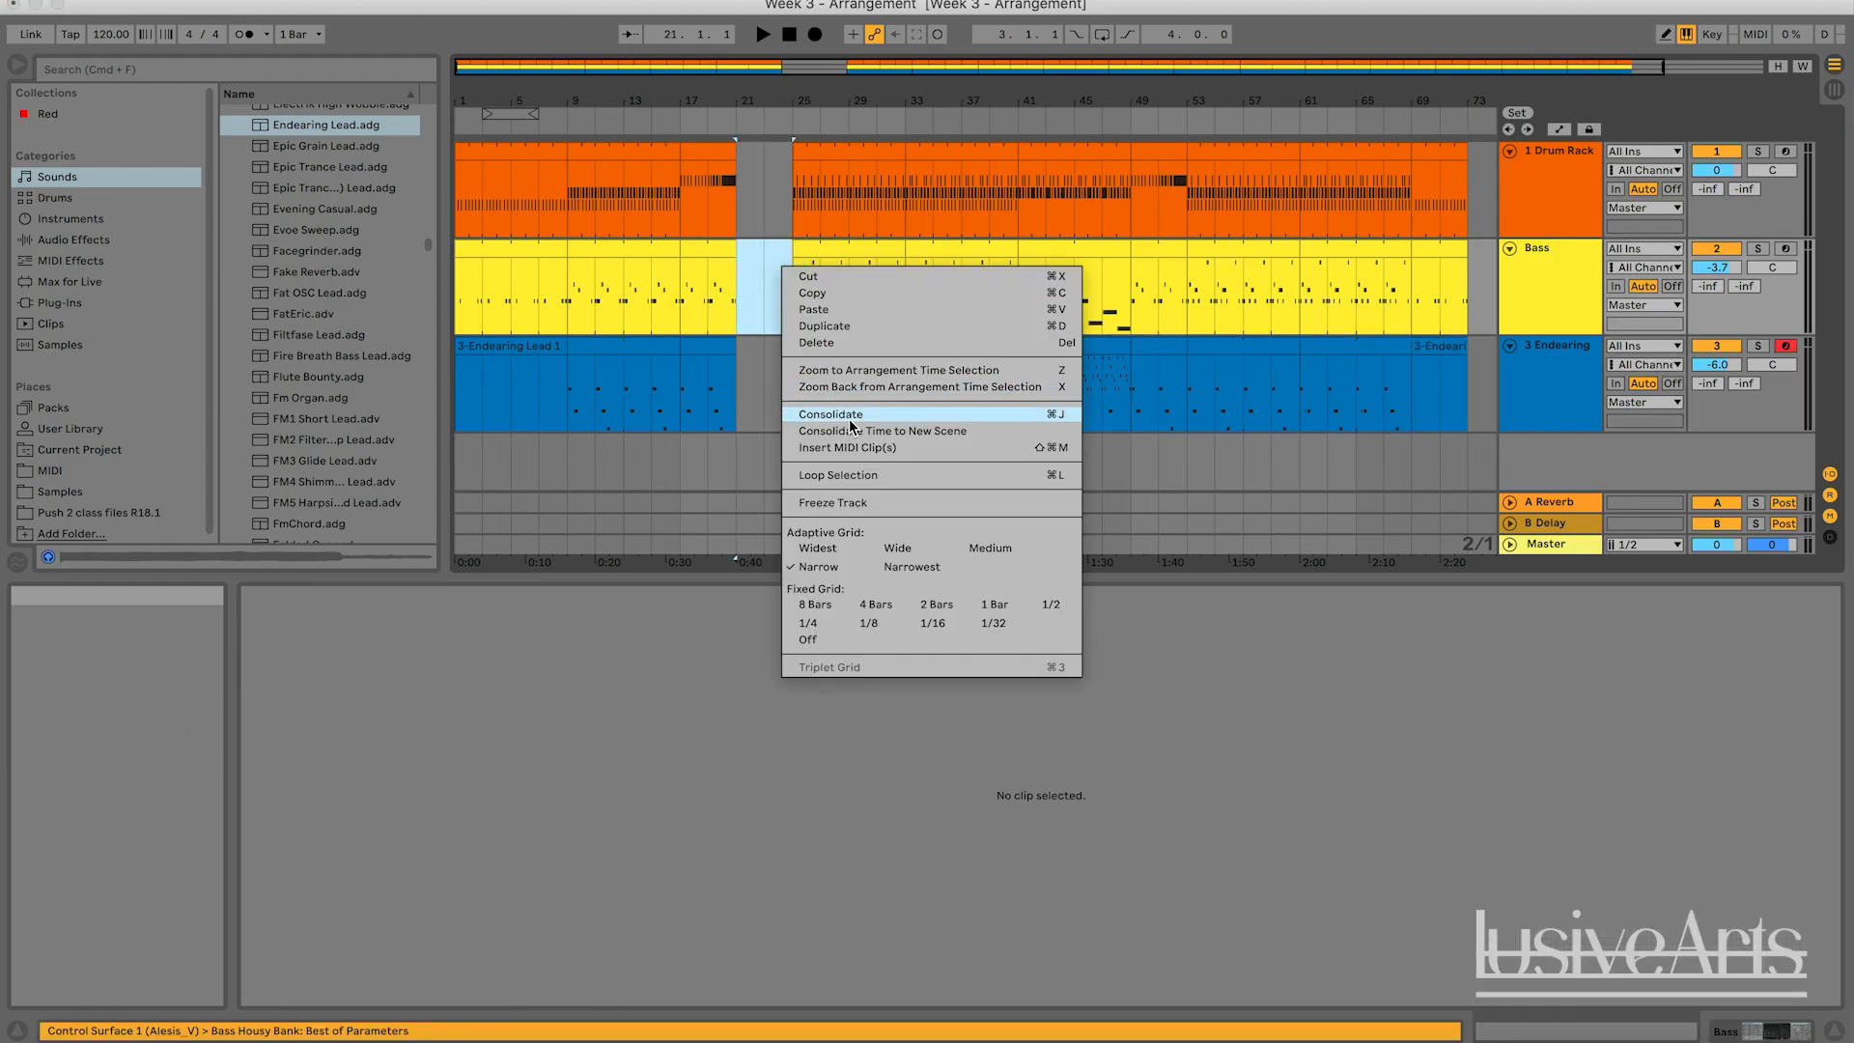
{"action": "left_click", "coordinate": [845, 445]}
{"action": "double_click", "coordinate": [771, 274]}
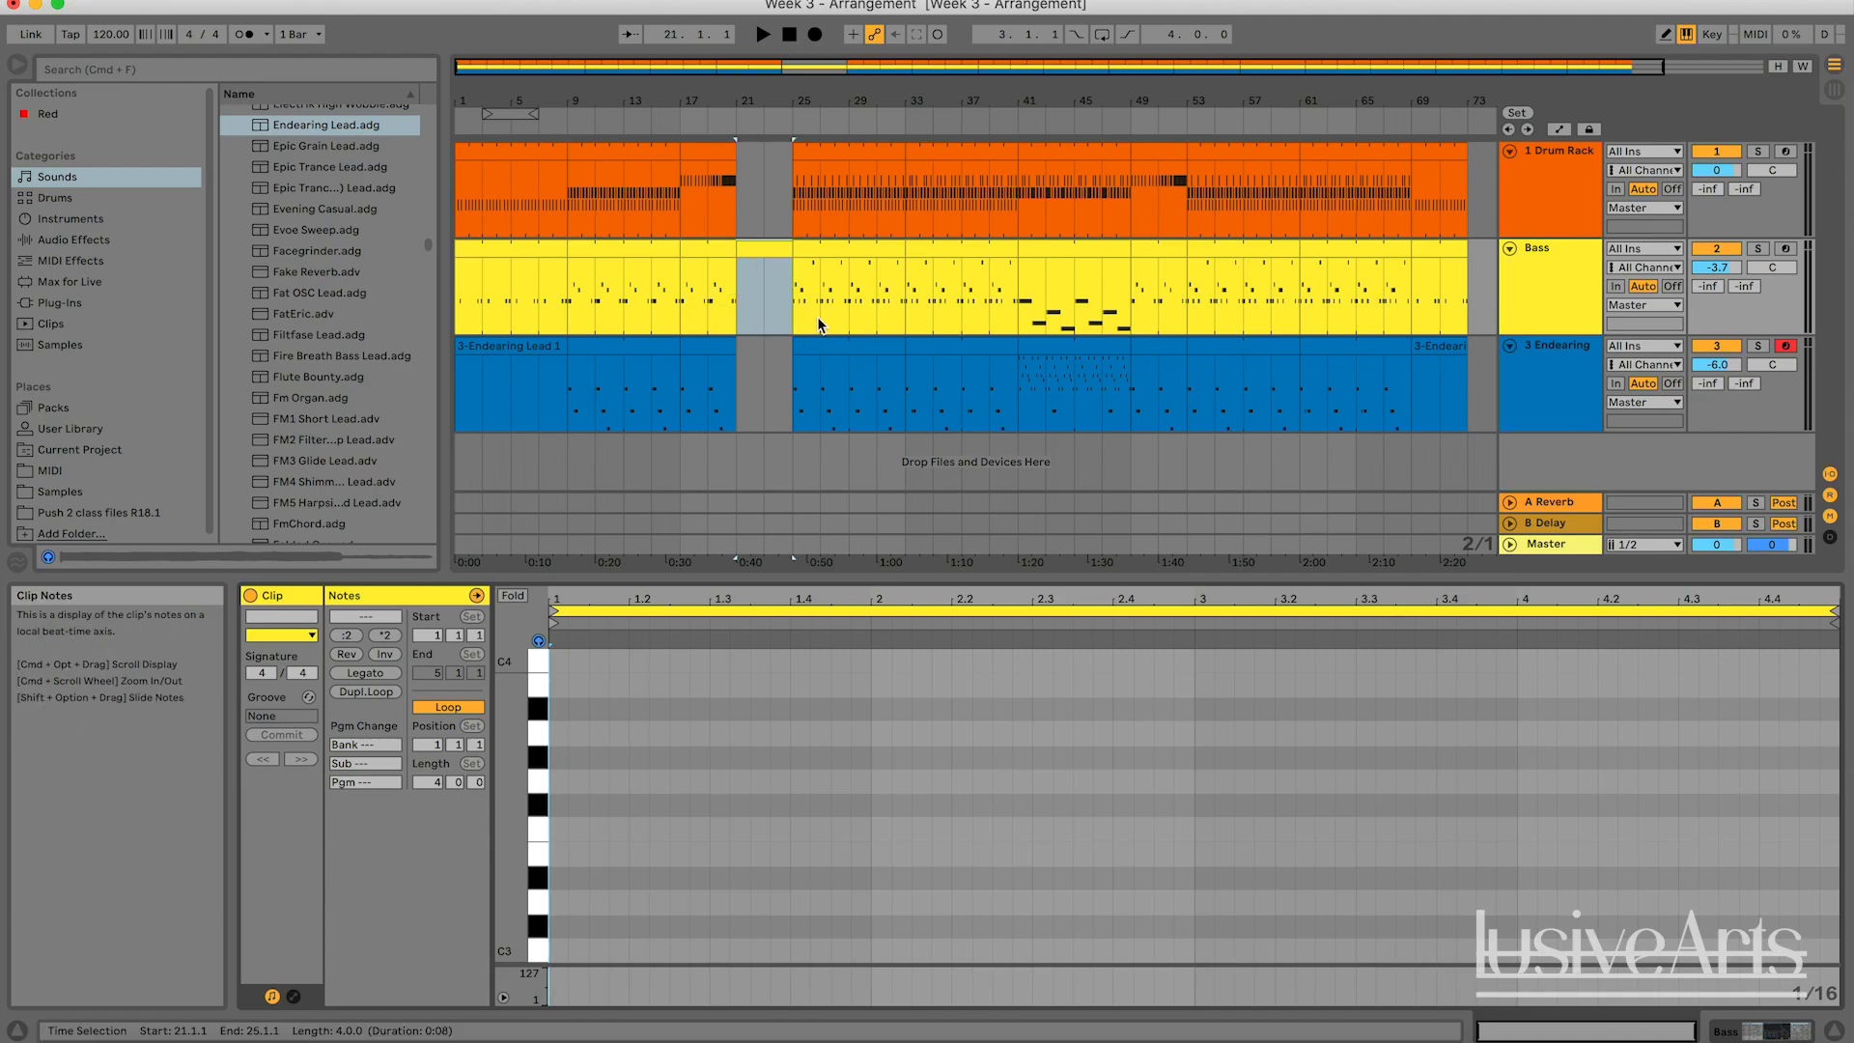
Add four short notes at F3, F#3, G3 and C#3 in the new Bass clip.
{"action": "scroll", "coordinate": [580, 787], "scroll_direction": "down", "scroll_amount": 1}
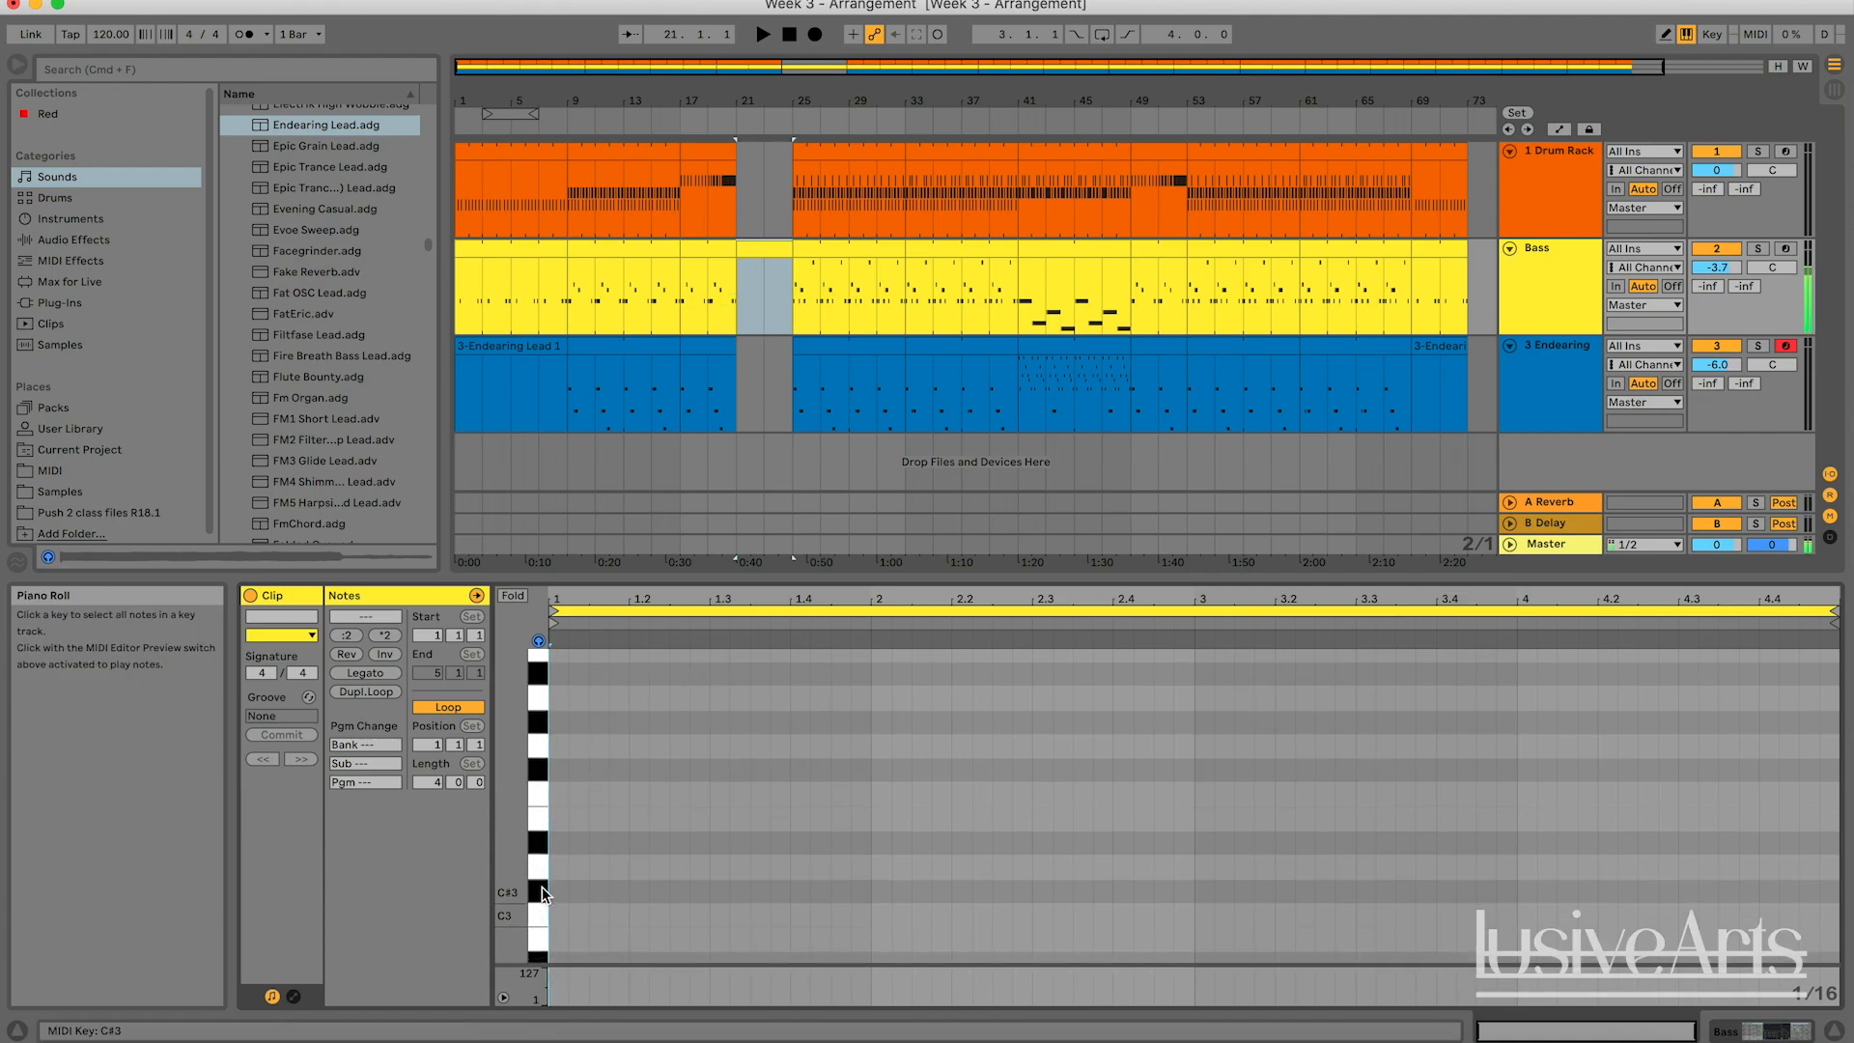
{"action": "double_click", "coordinate": [859, 794]}
{"action": "double_click", "coordinate": [1082, 770]}
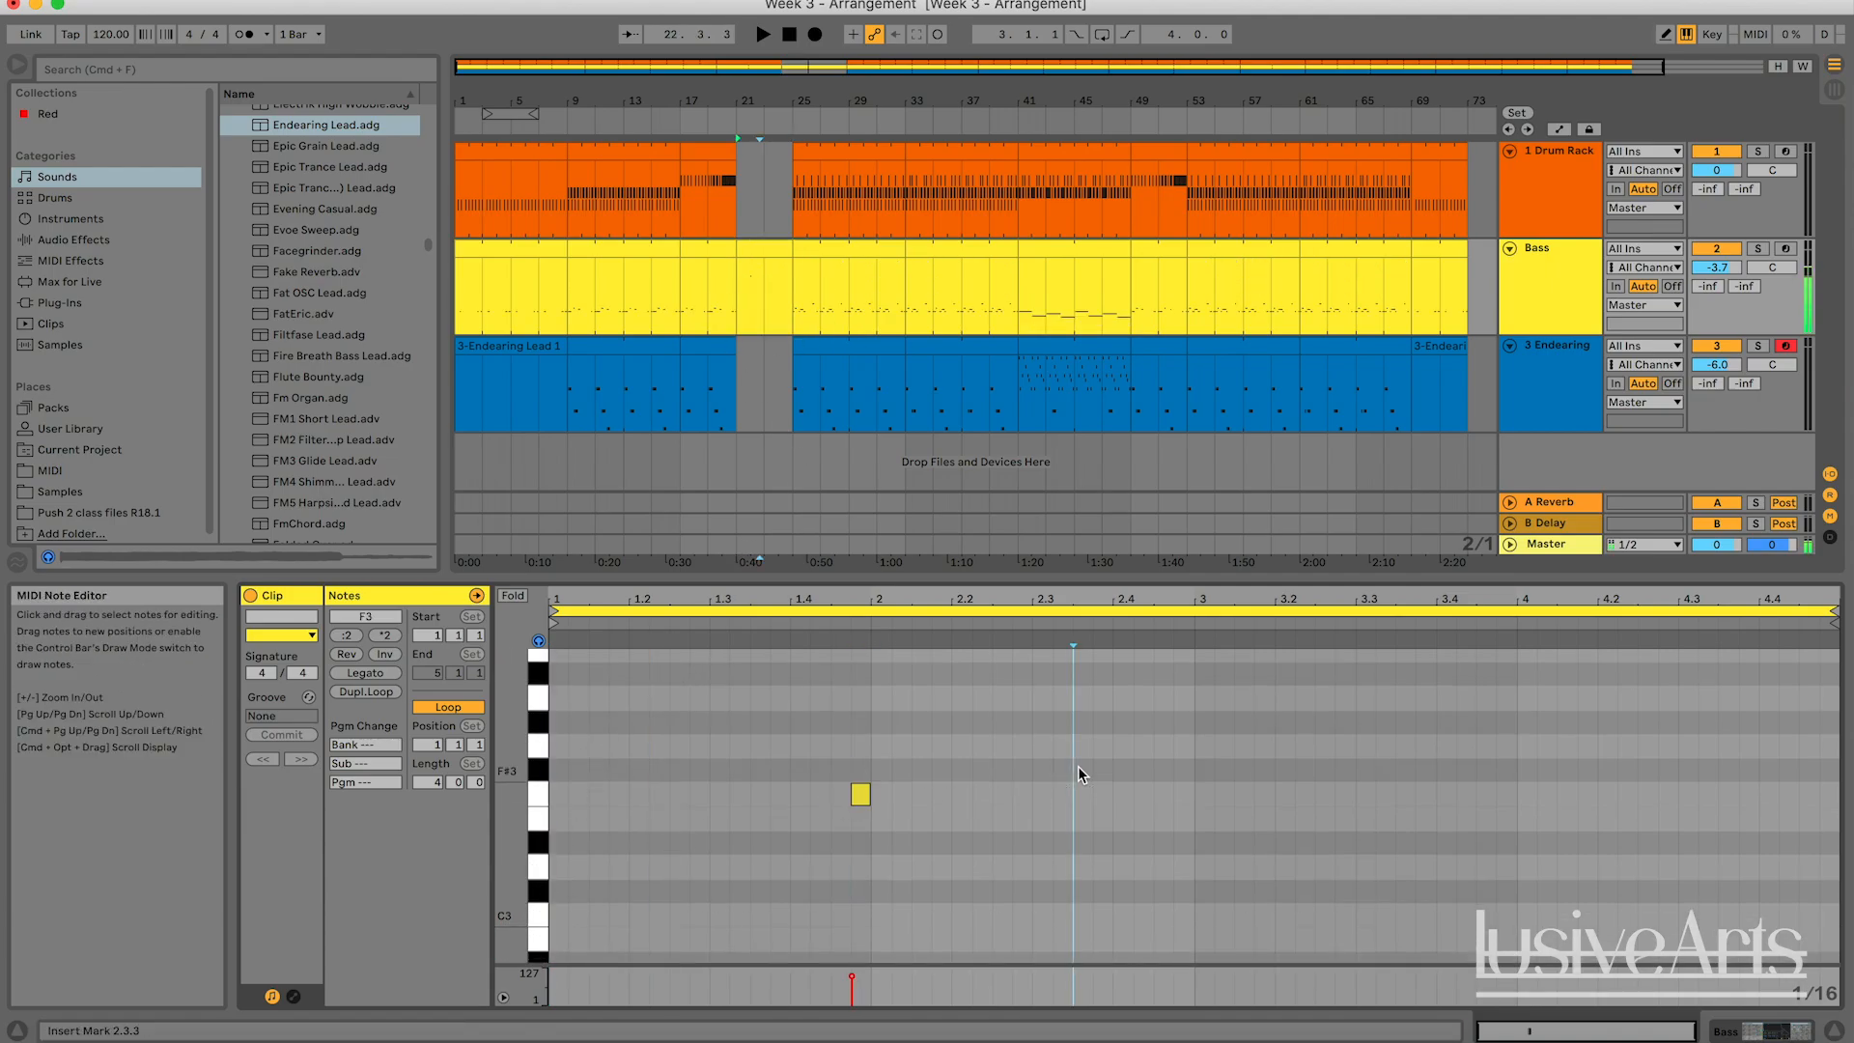
{"action": "double_click", "coordinate": [1466, 746]}
{"action": "double_click", "coordinate": [1426, 891]}
Delete the four notes and remove the new Bass clip between bars 21 and 25.
{"action": "left_click_drag", "start_coordinate": [1557, 946], "coordinate": [830, 630]}
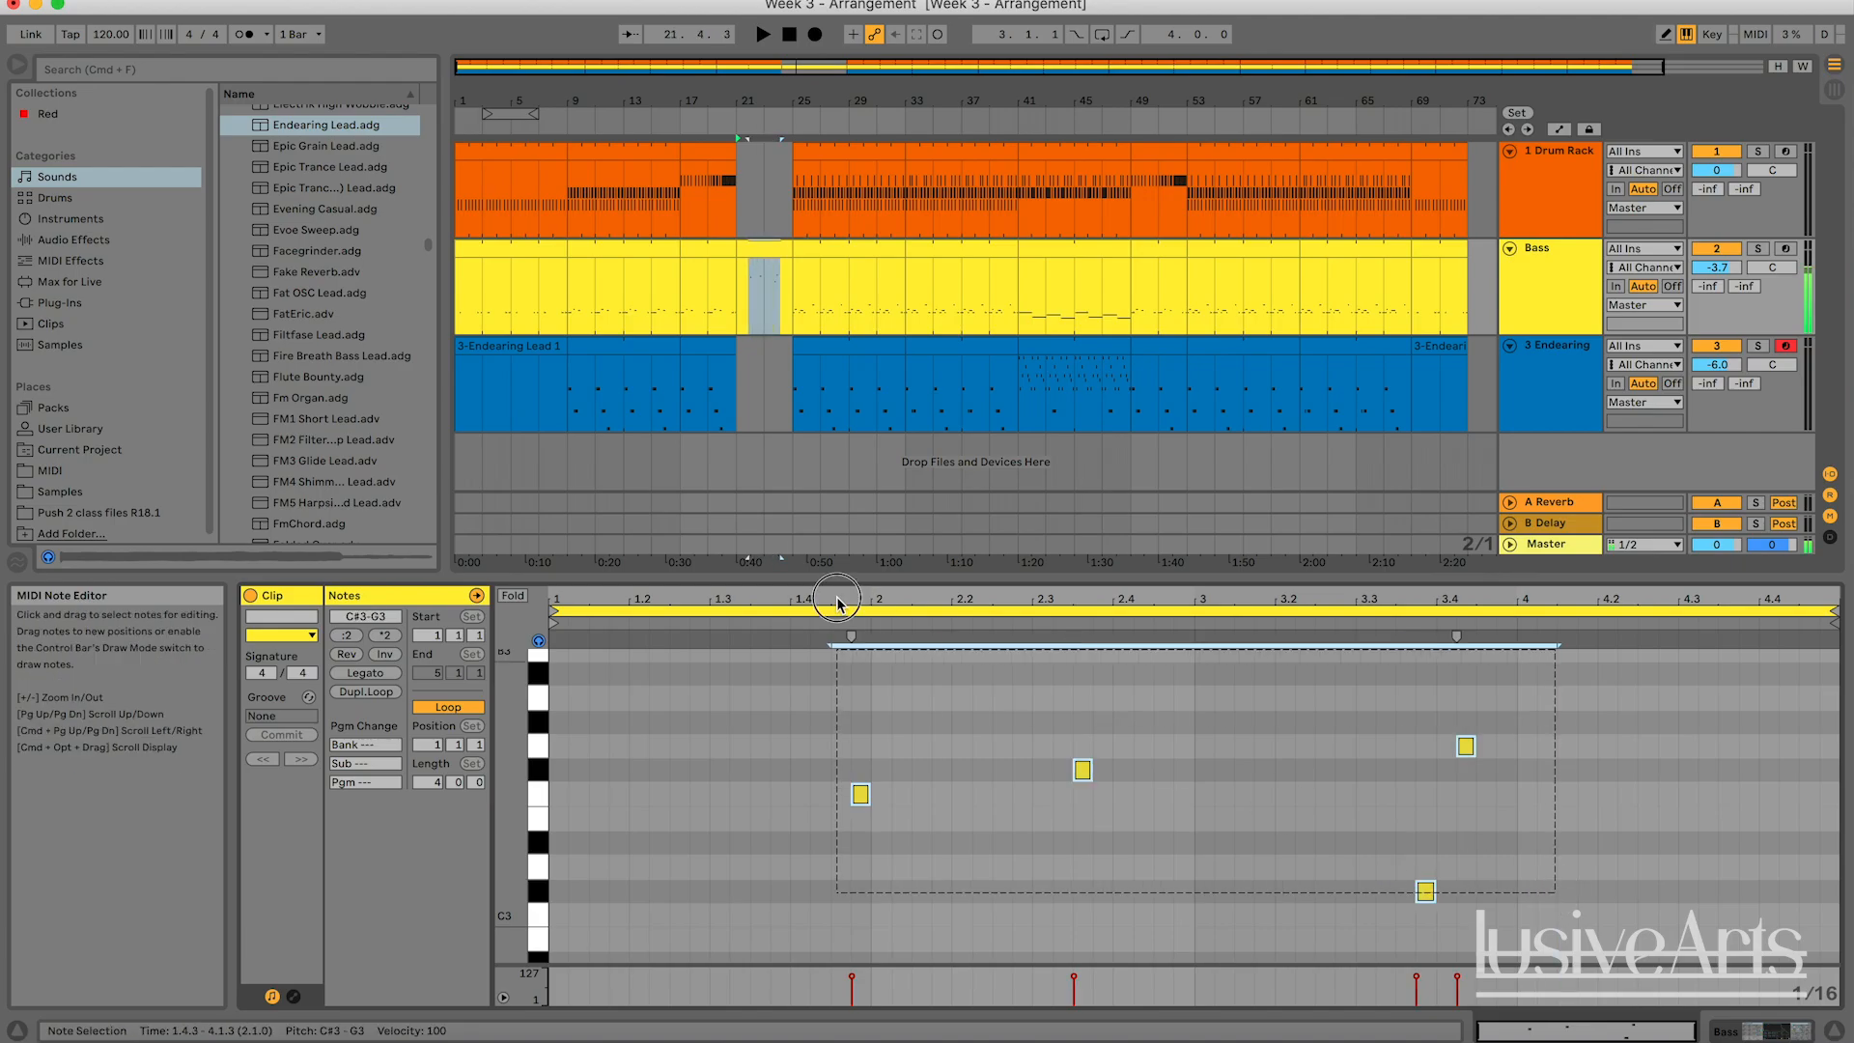
{"action": "key", "text": "Delete"}
{"action": "left_click", "coordinate": [775, 247]}
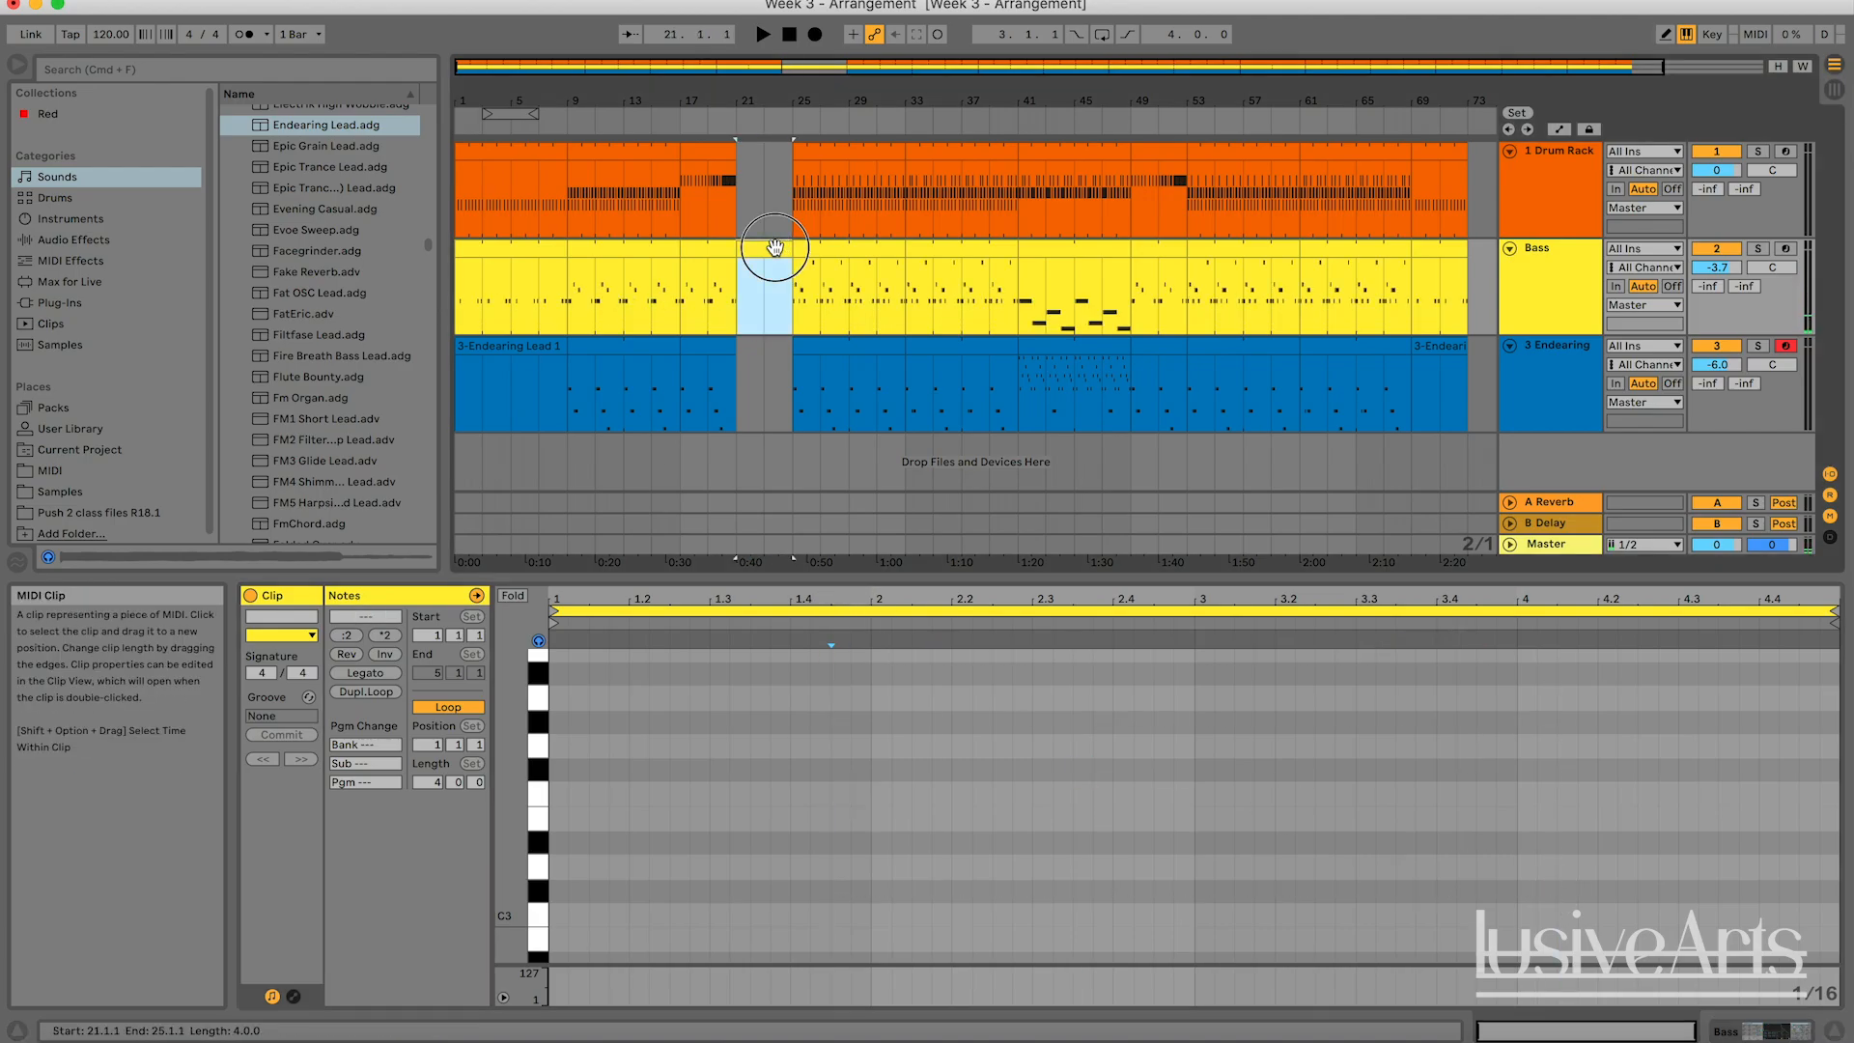
{"action": "left_click", "coordinate": [763, 262]}
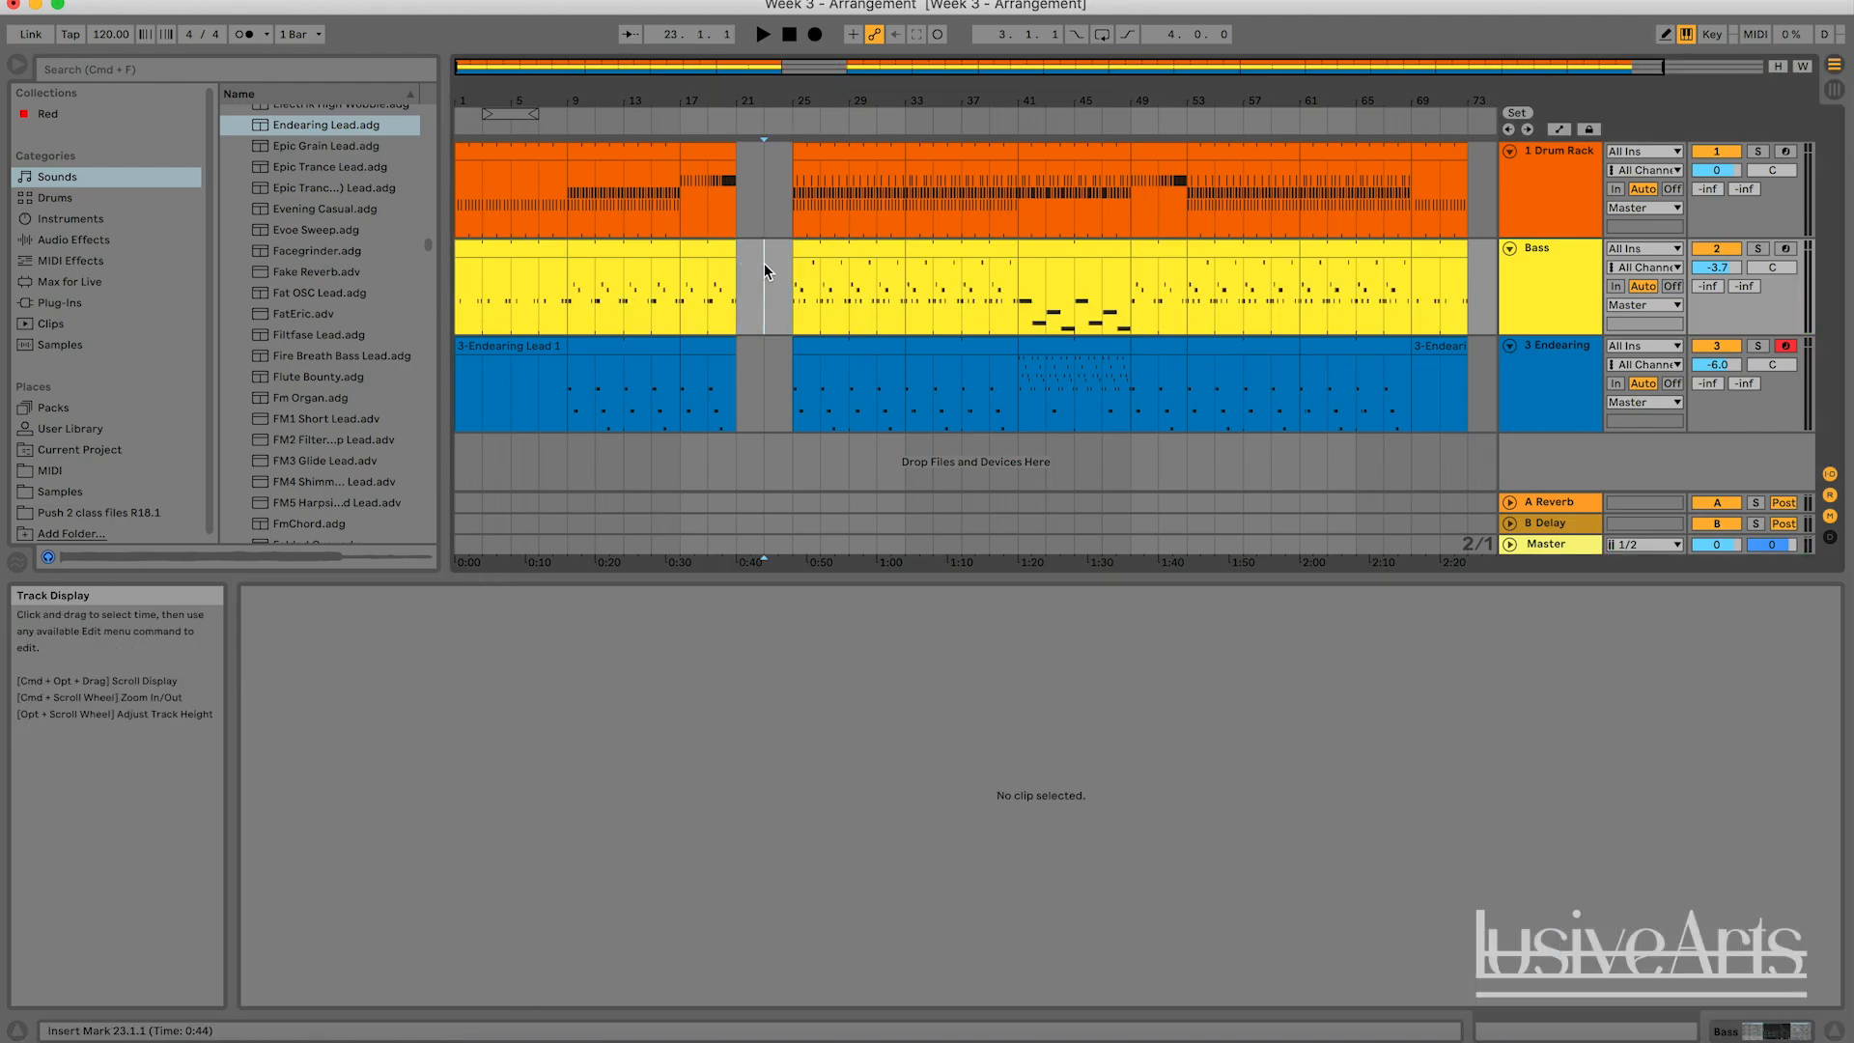
Move all clips from bar 25 onward on the three tracks back to bar 21, closing the gap.
{"action": "left_click", "coordinate": [846, 174]}
{"action": "scroll", "coordinate": [952, 222], "scroll_direction": "right", "scroll_amount": 2}
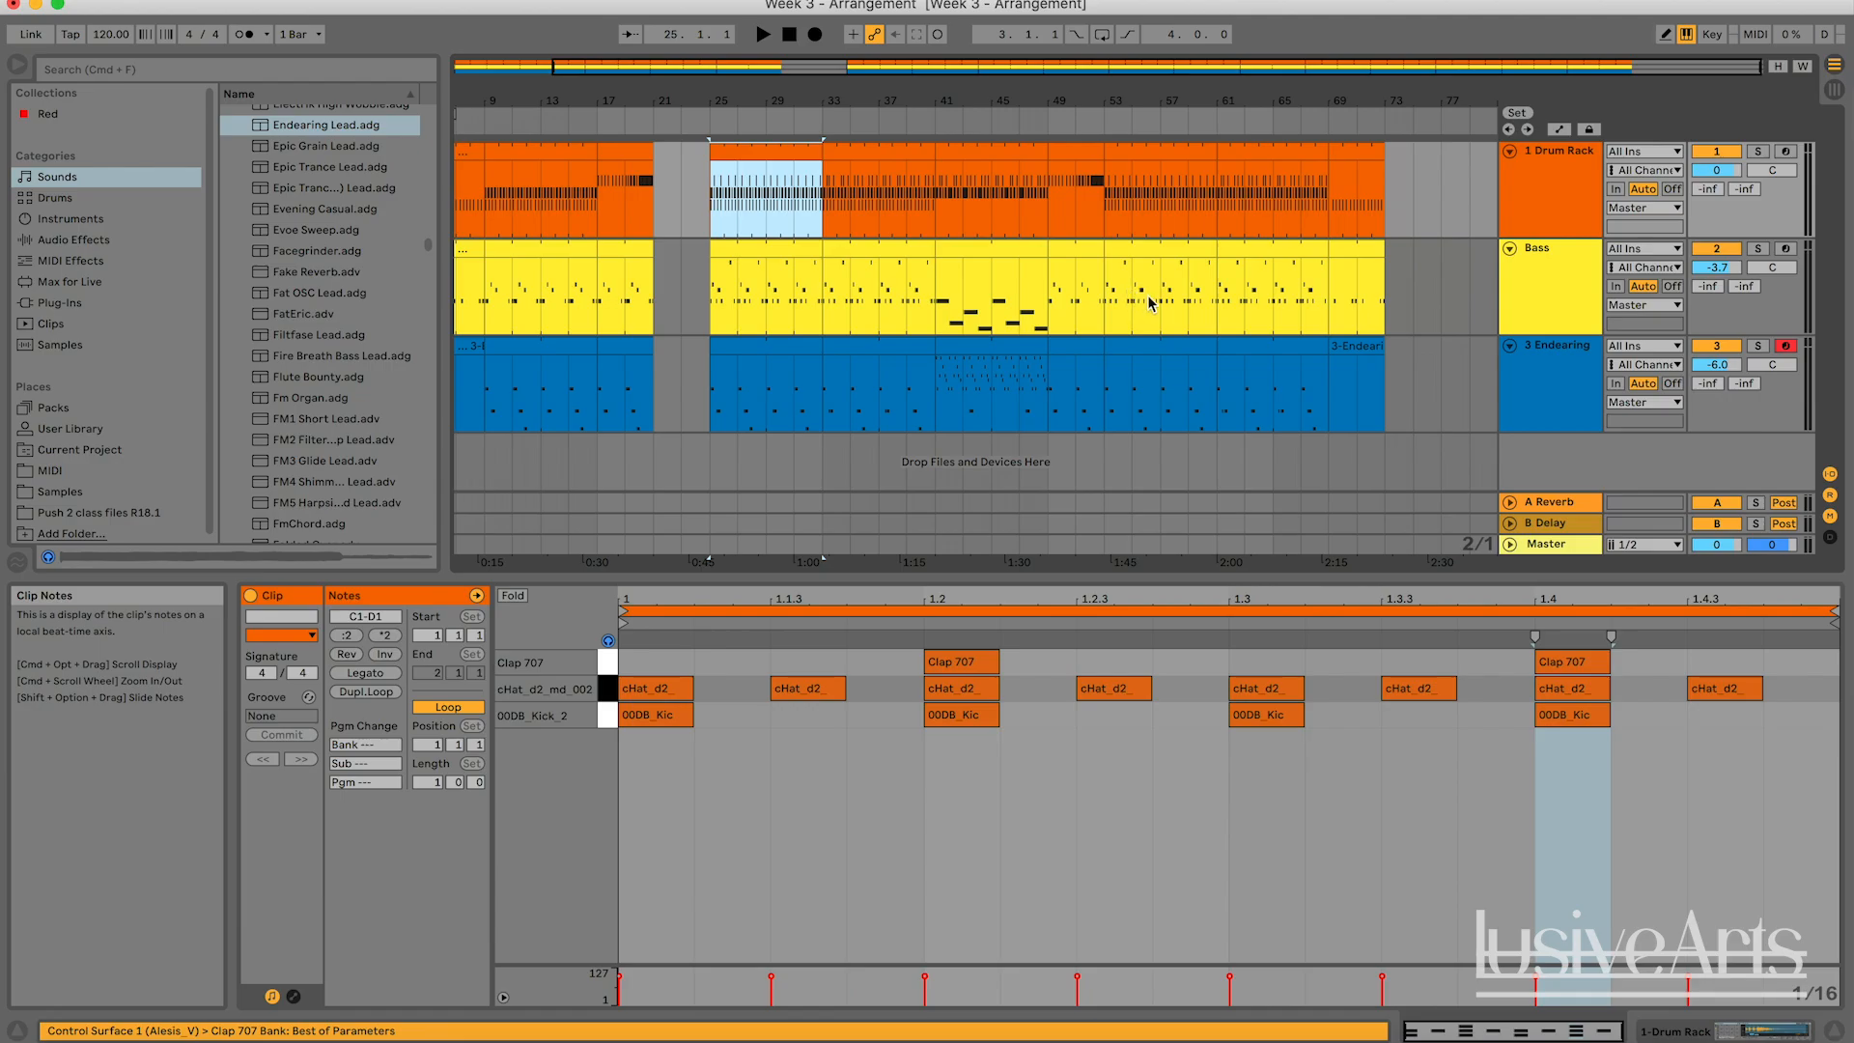
{"action": "left_click", "coordinate": [1366, 346], "text": "shift"}
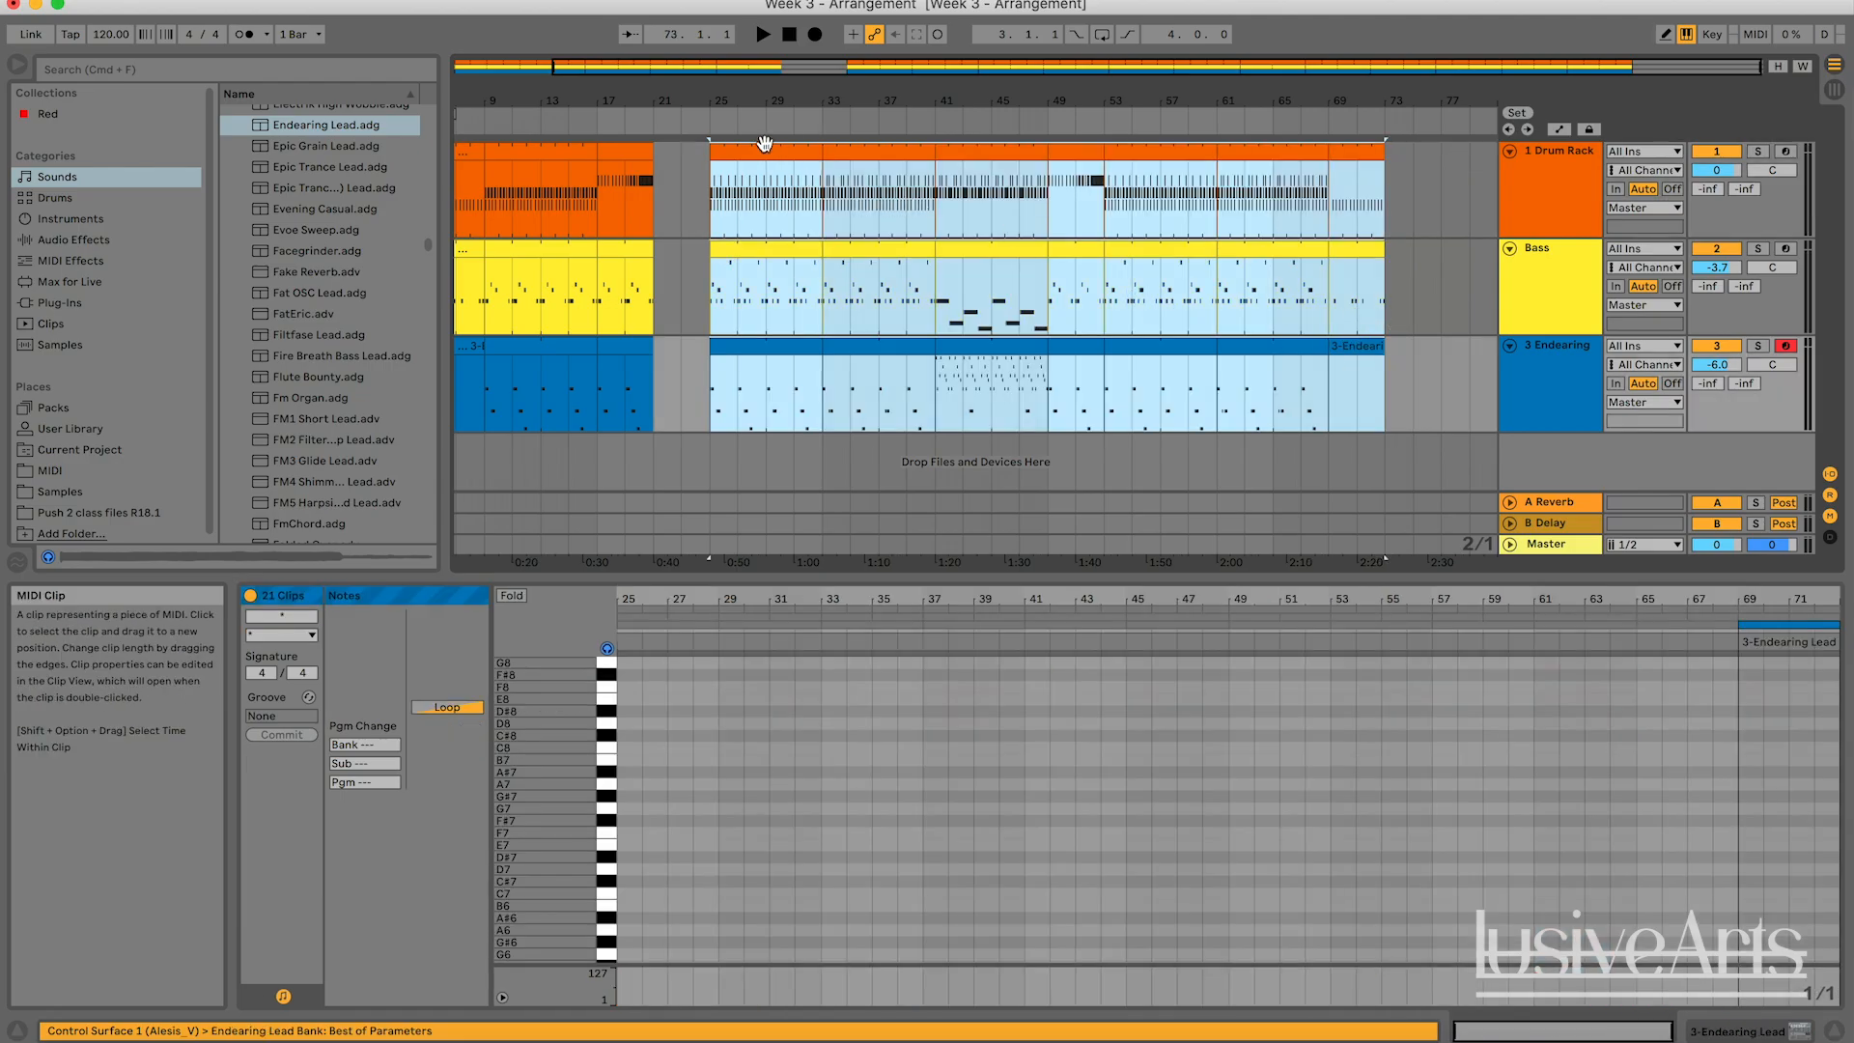
{"action": "left_click_drag", "start_coordinate": [771, 145], "coordinate": [715, 147]}
{"action": "left_click", "coordinate": [818, 218]}
{"action": "scroll", "coordinate": [818, 219], "scroll_direction": "left", "scroll_amount": 3}
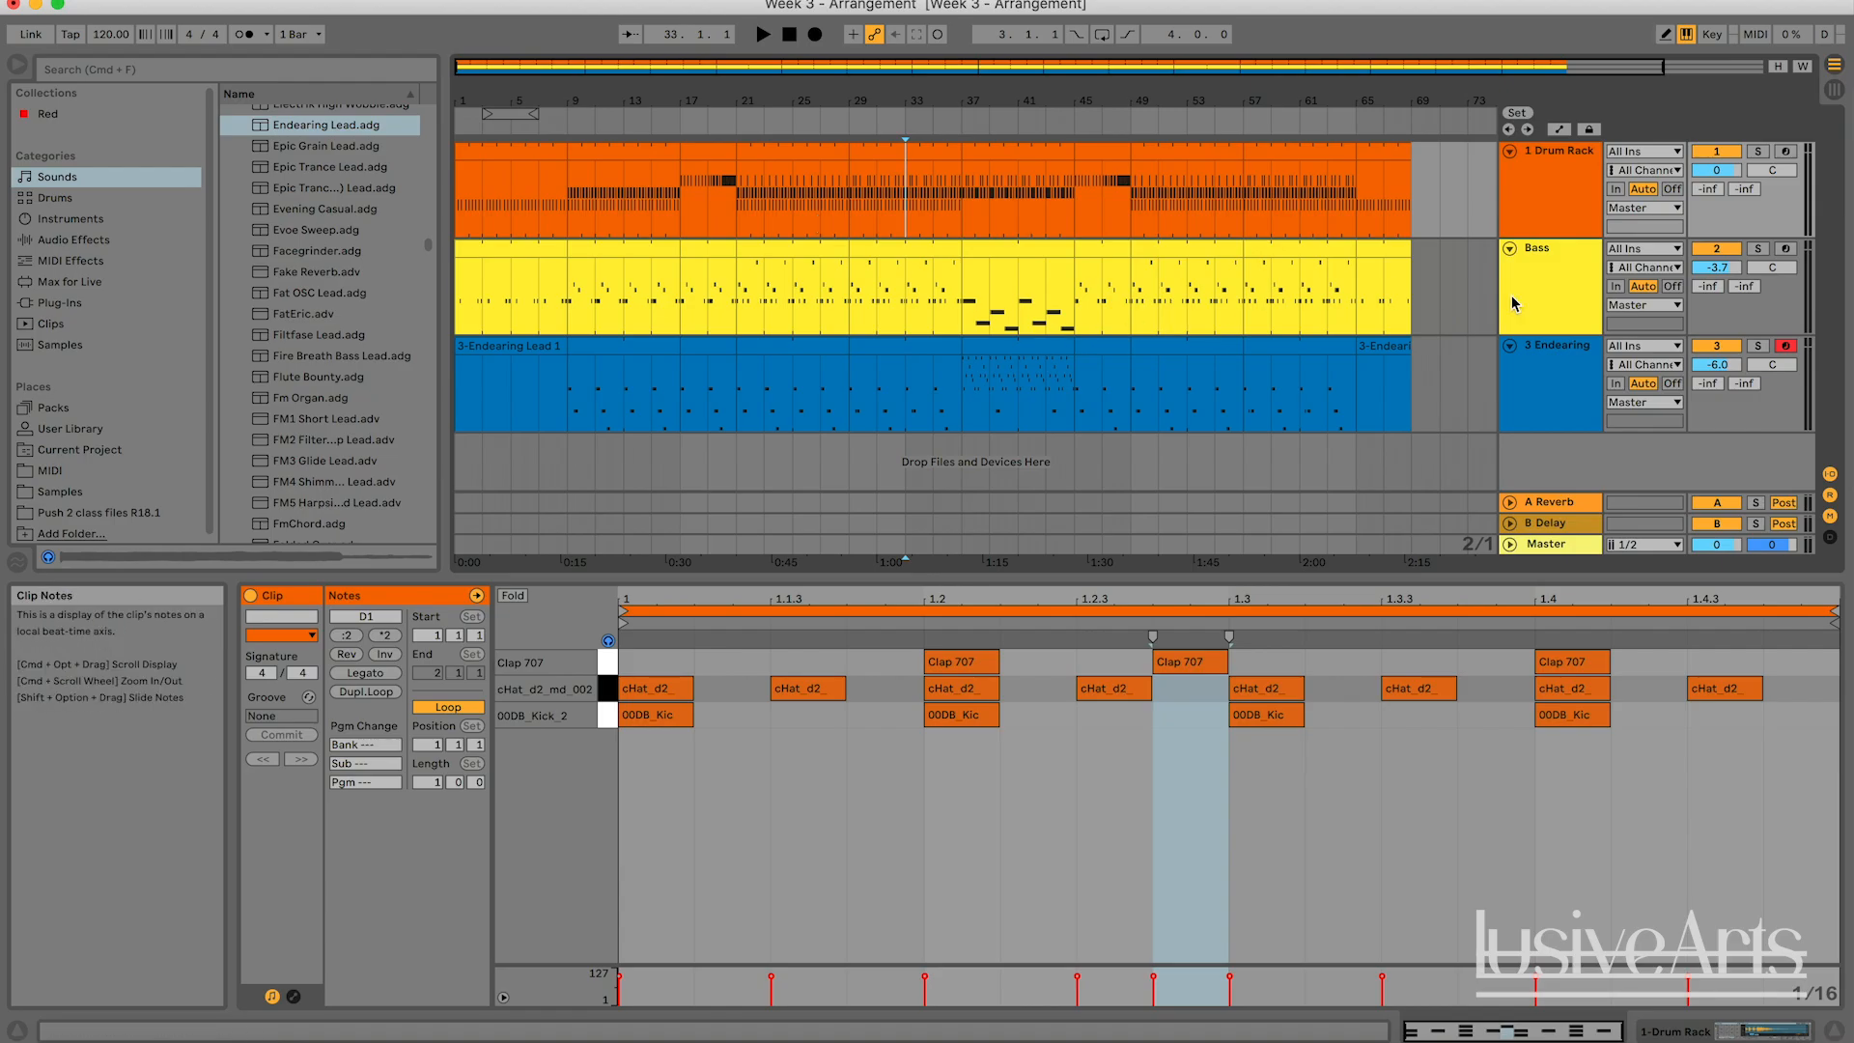
Add a new MIDI track below the Endearing Lead track and a new audio track beneath it.
{"action": "left_click", "coordinate": [1550, 390]}
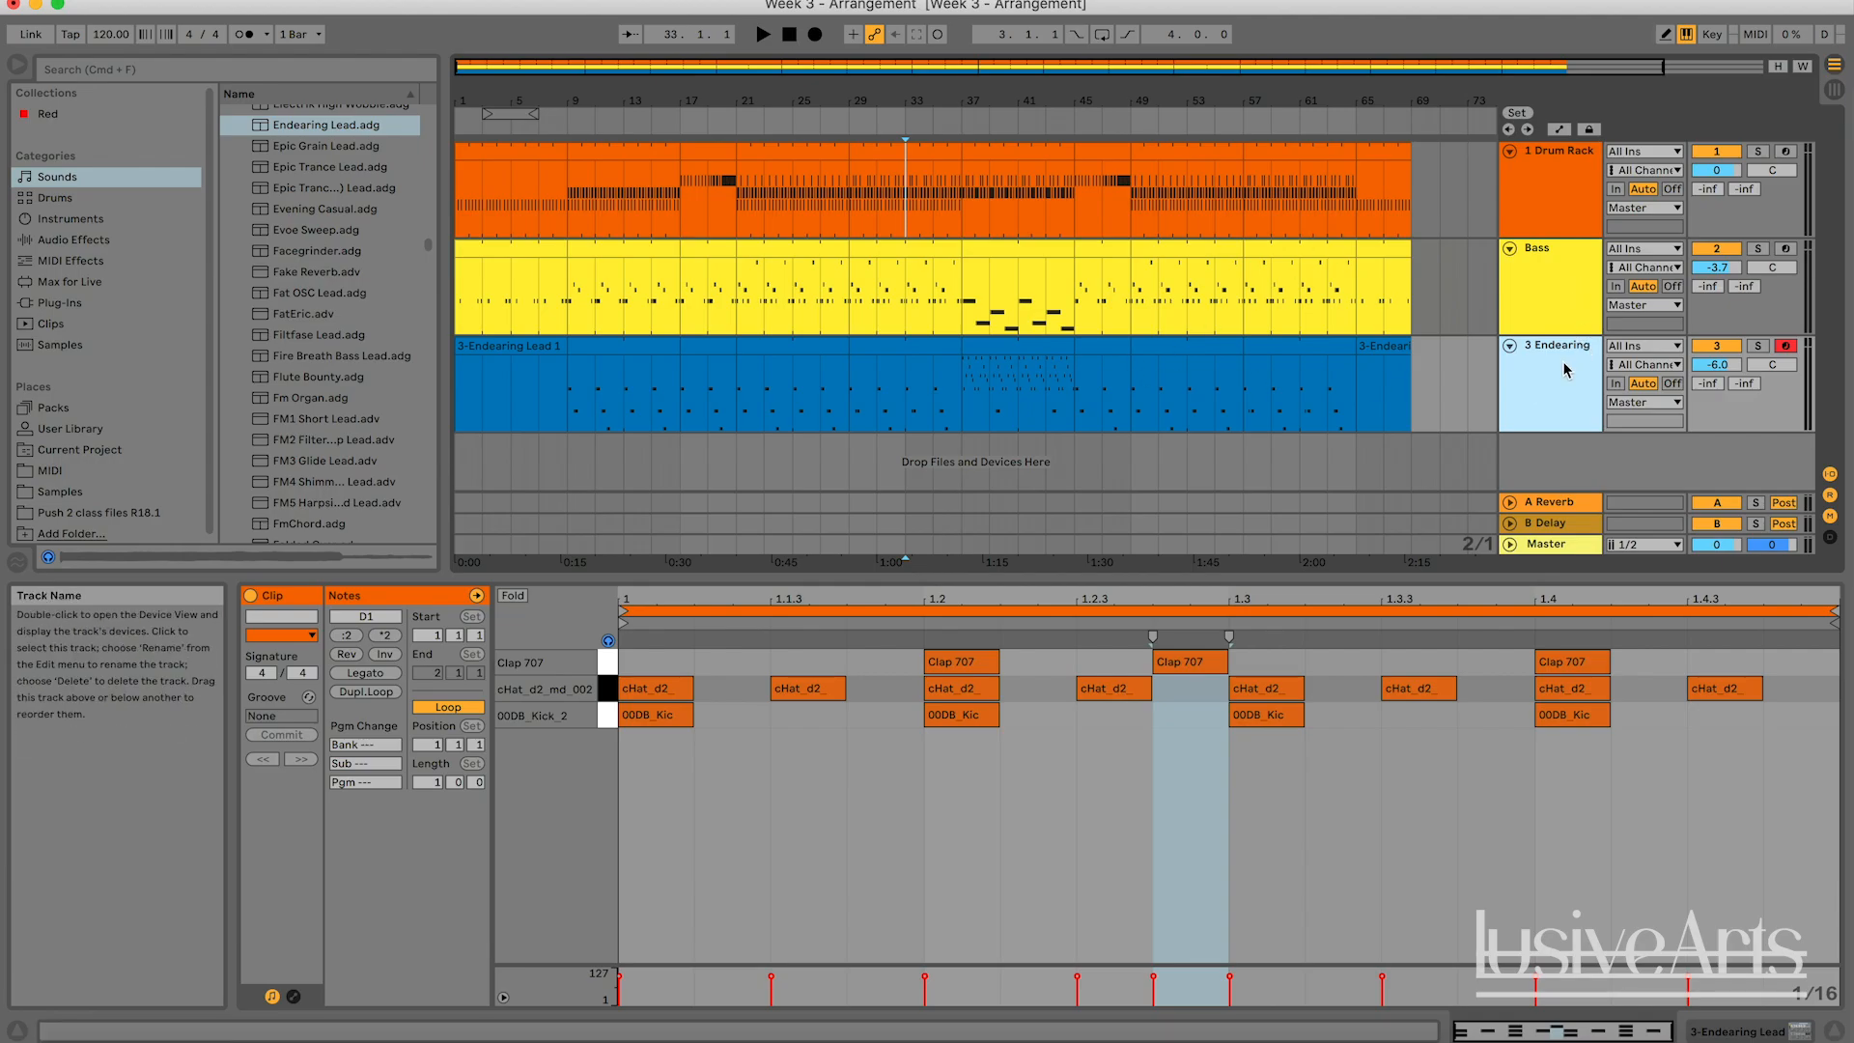
{"action": "key", "text": "super+shift+t"}
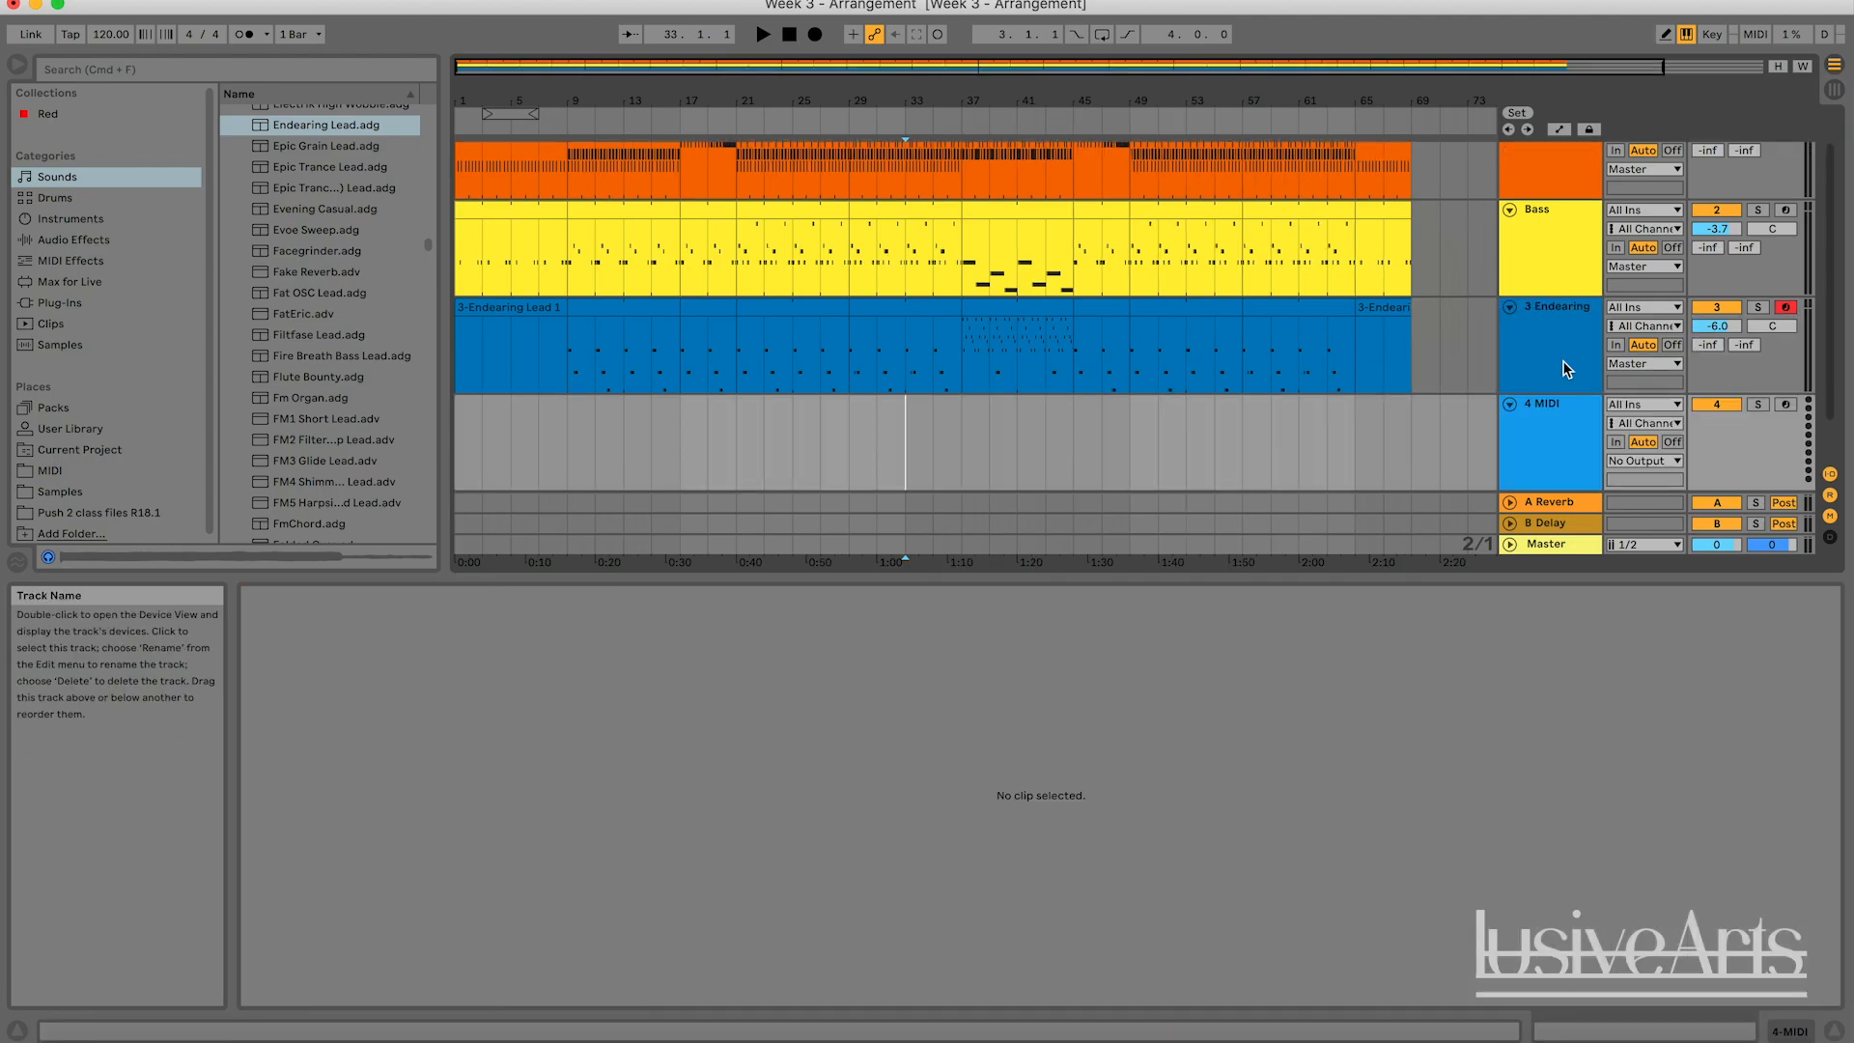
{"action": "left_click", "coordinate": [1832, 90]}
{"action": "left_click", "coordinate": [1833, 64]}
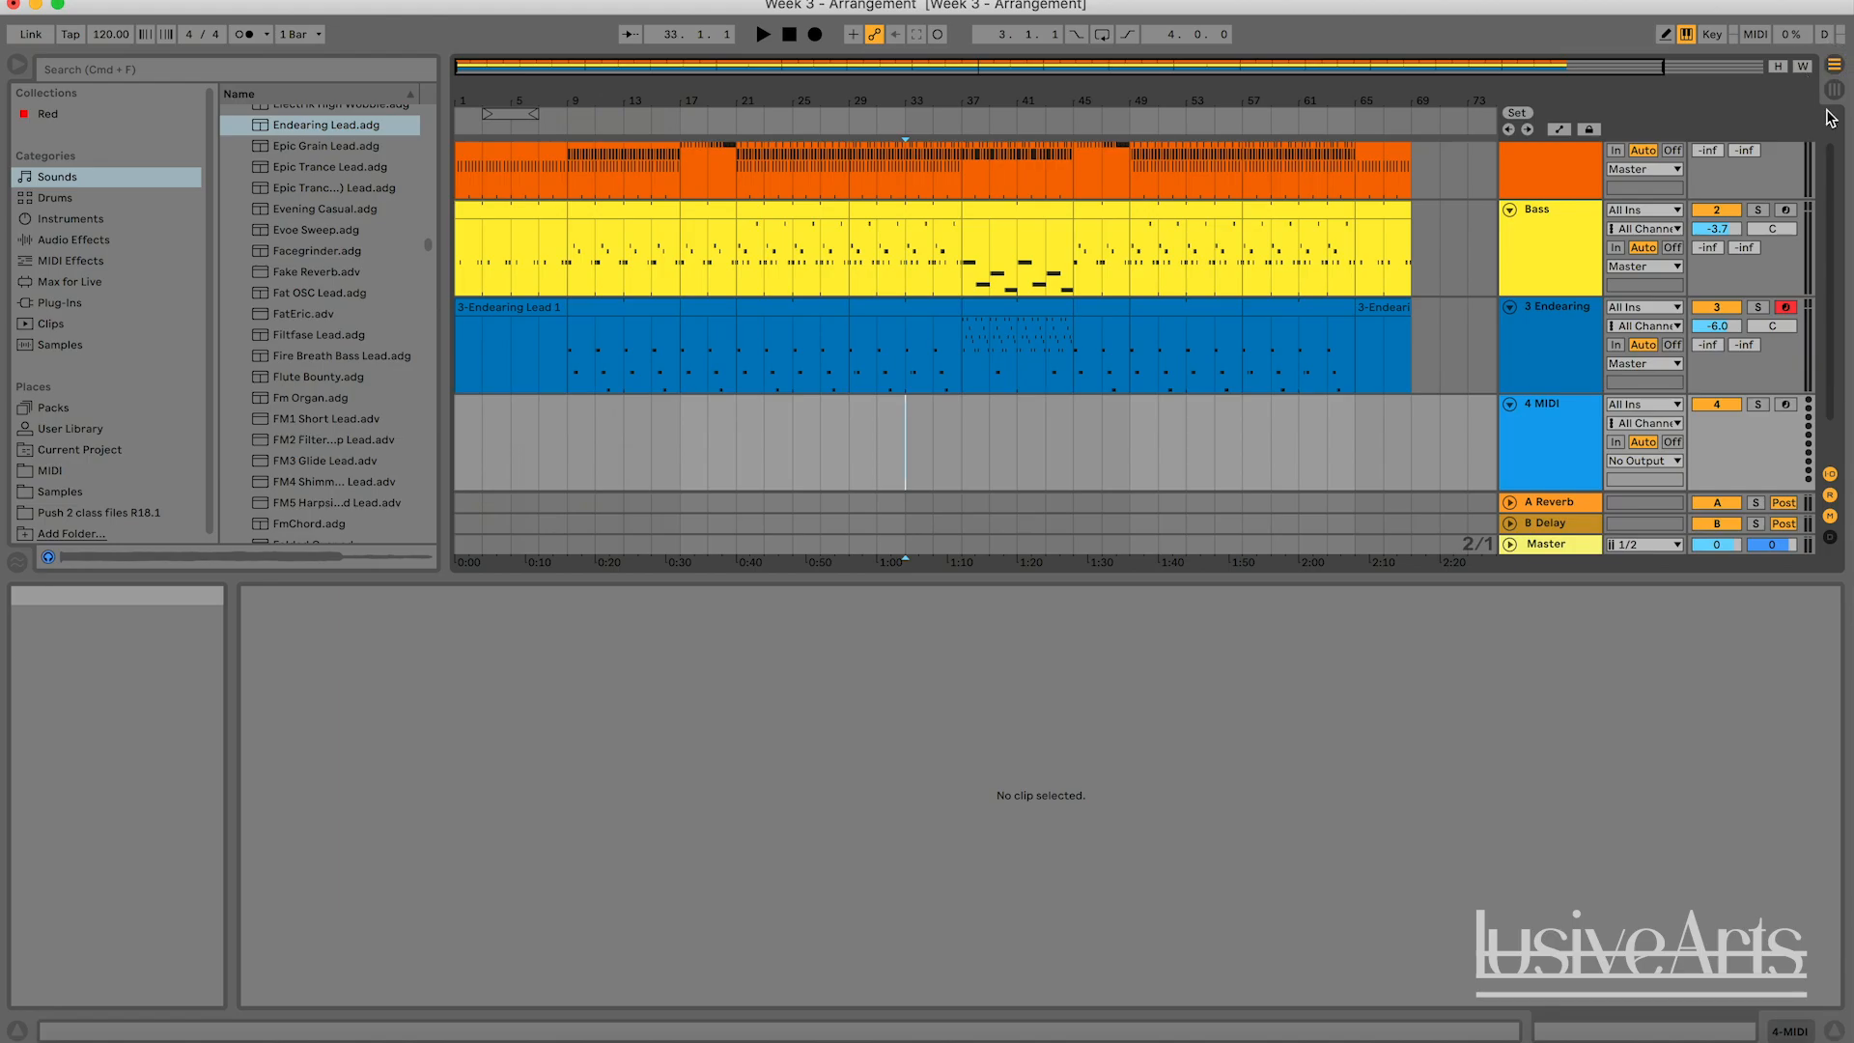
{"action": "left_click", "coordinate": [1589, 452]}
{"action": "key", "text": "cmd+t"}
{"action": "scroll", "coordinate": [1441, 385], "scroll_direction": "down", "scroll_amount": 2}
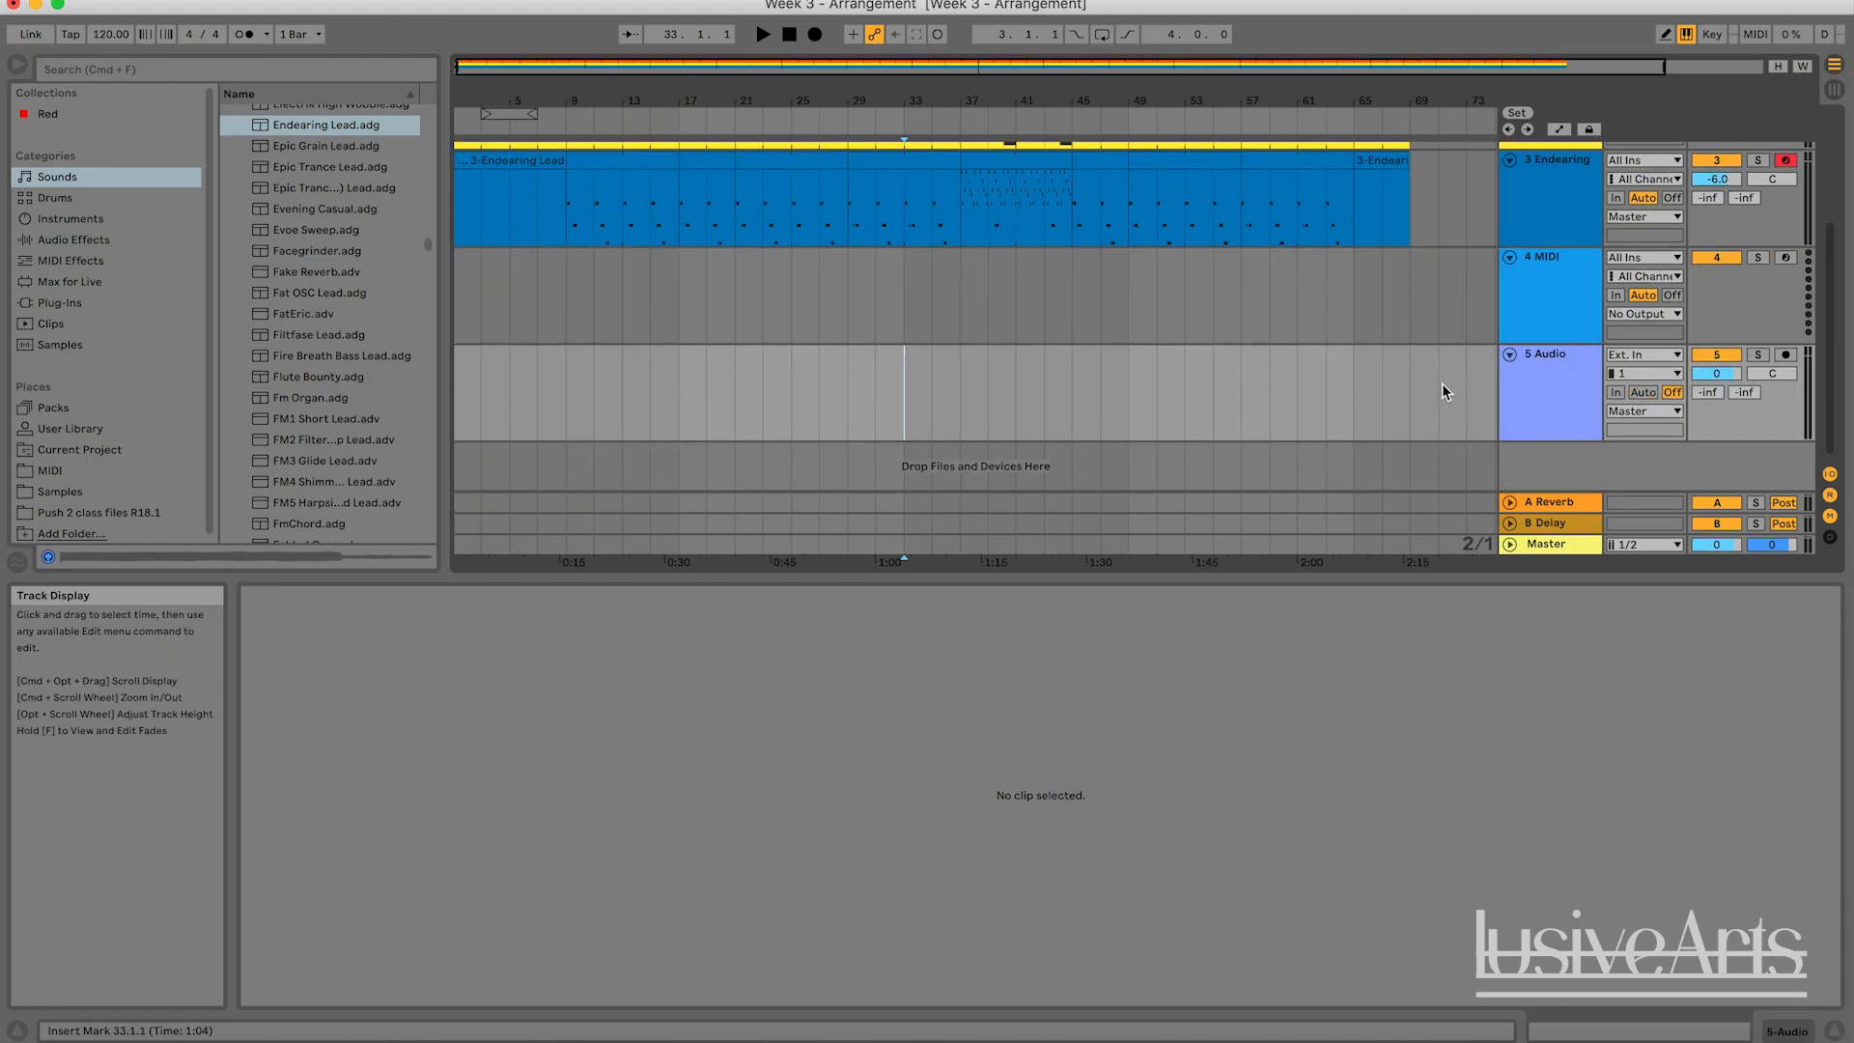
Delete the new audio and MIDI tracks below the Endearing Lead track.
{"action": "scroll", "coordinate": [1470, 392], "scroll_direction": "up", "scroll_amount": 2}
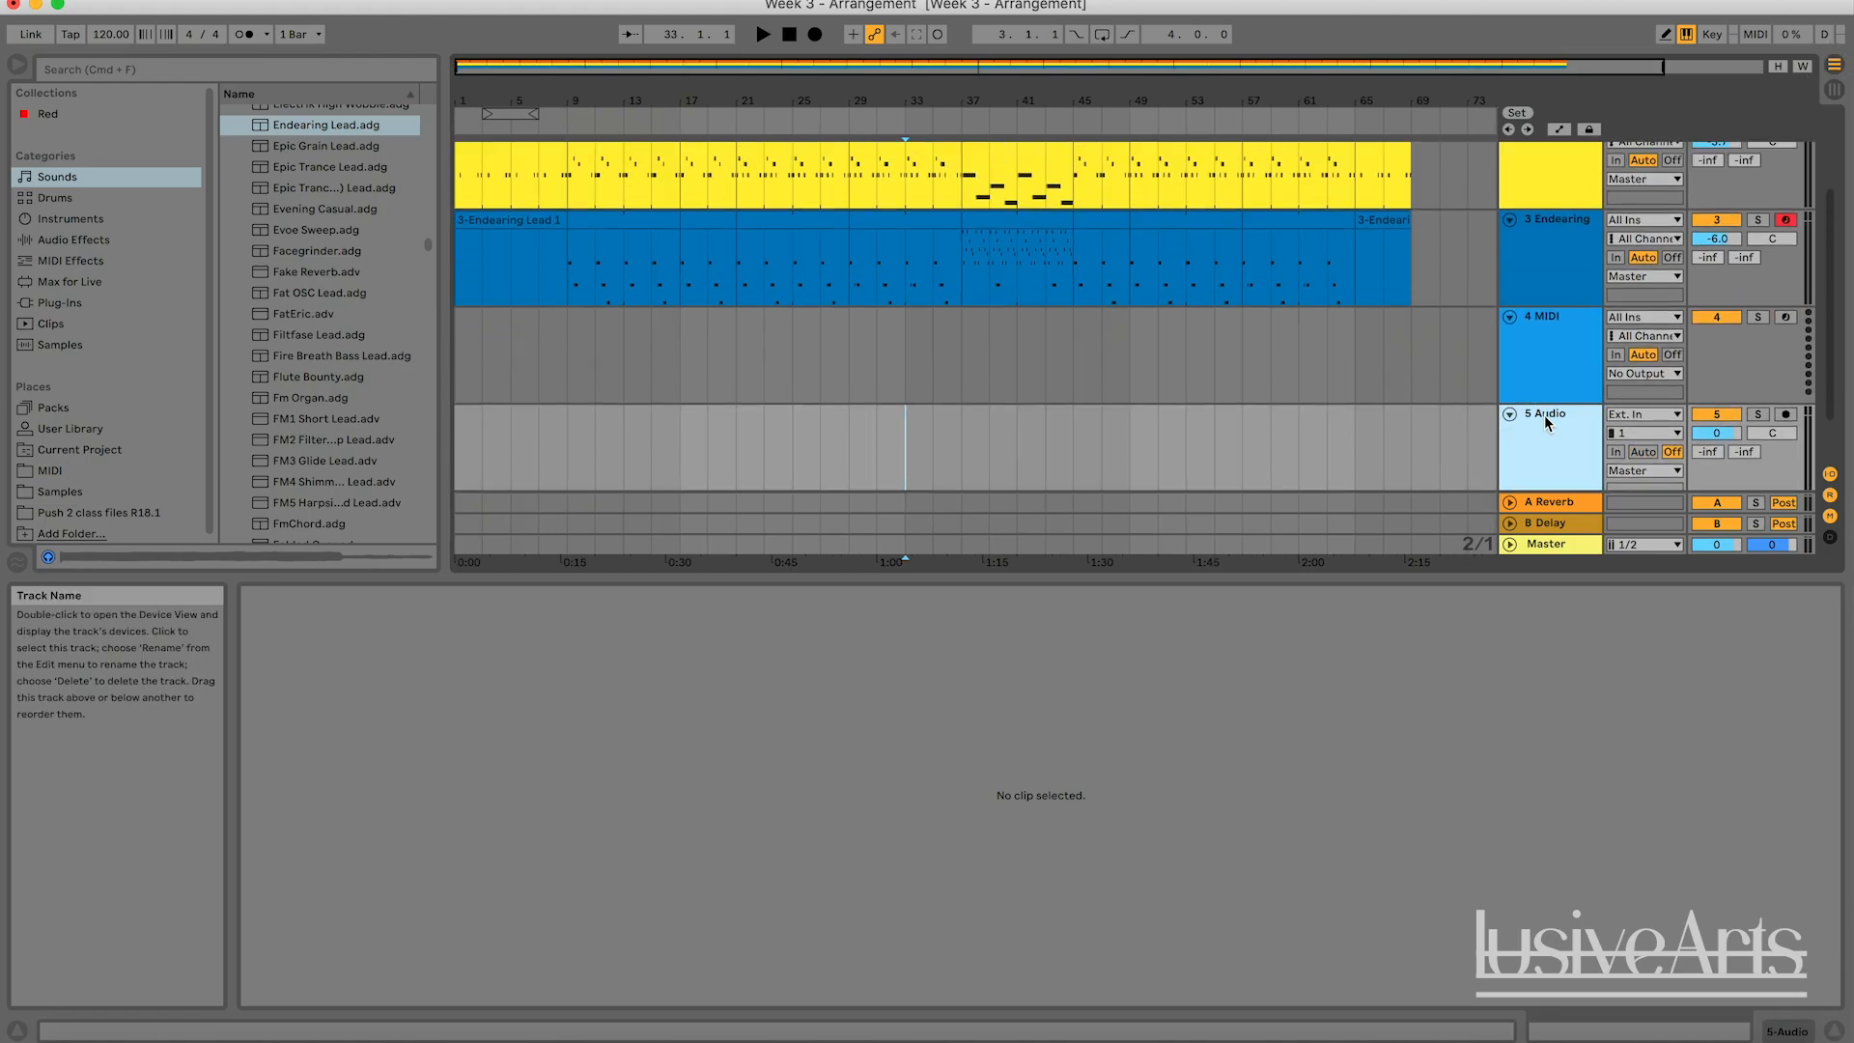
{"action": "key", "text": "Delete"}
{"action": "key", "text": "Delete"}
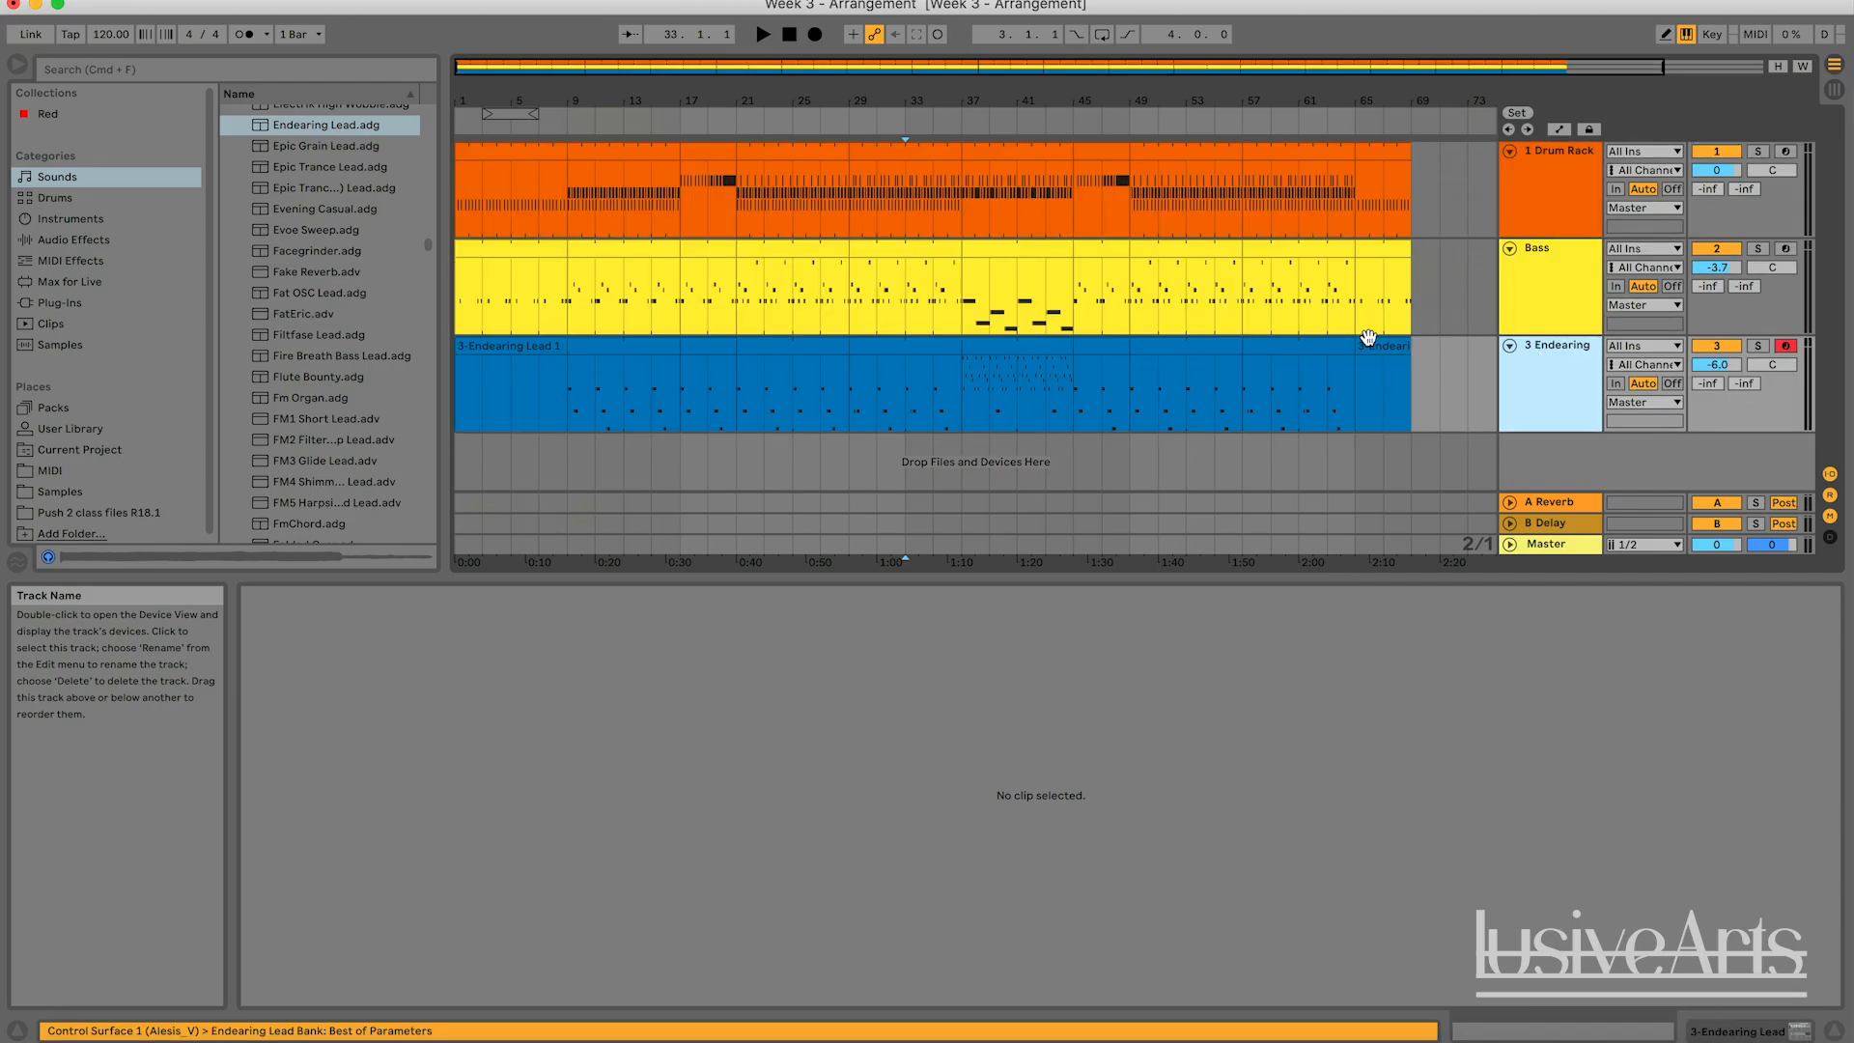
{"action": "left_click", "coordinate": [1467, 384]}
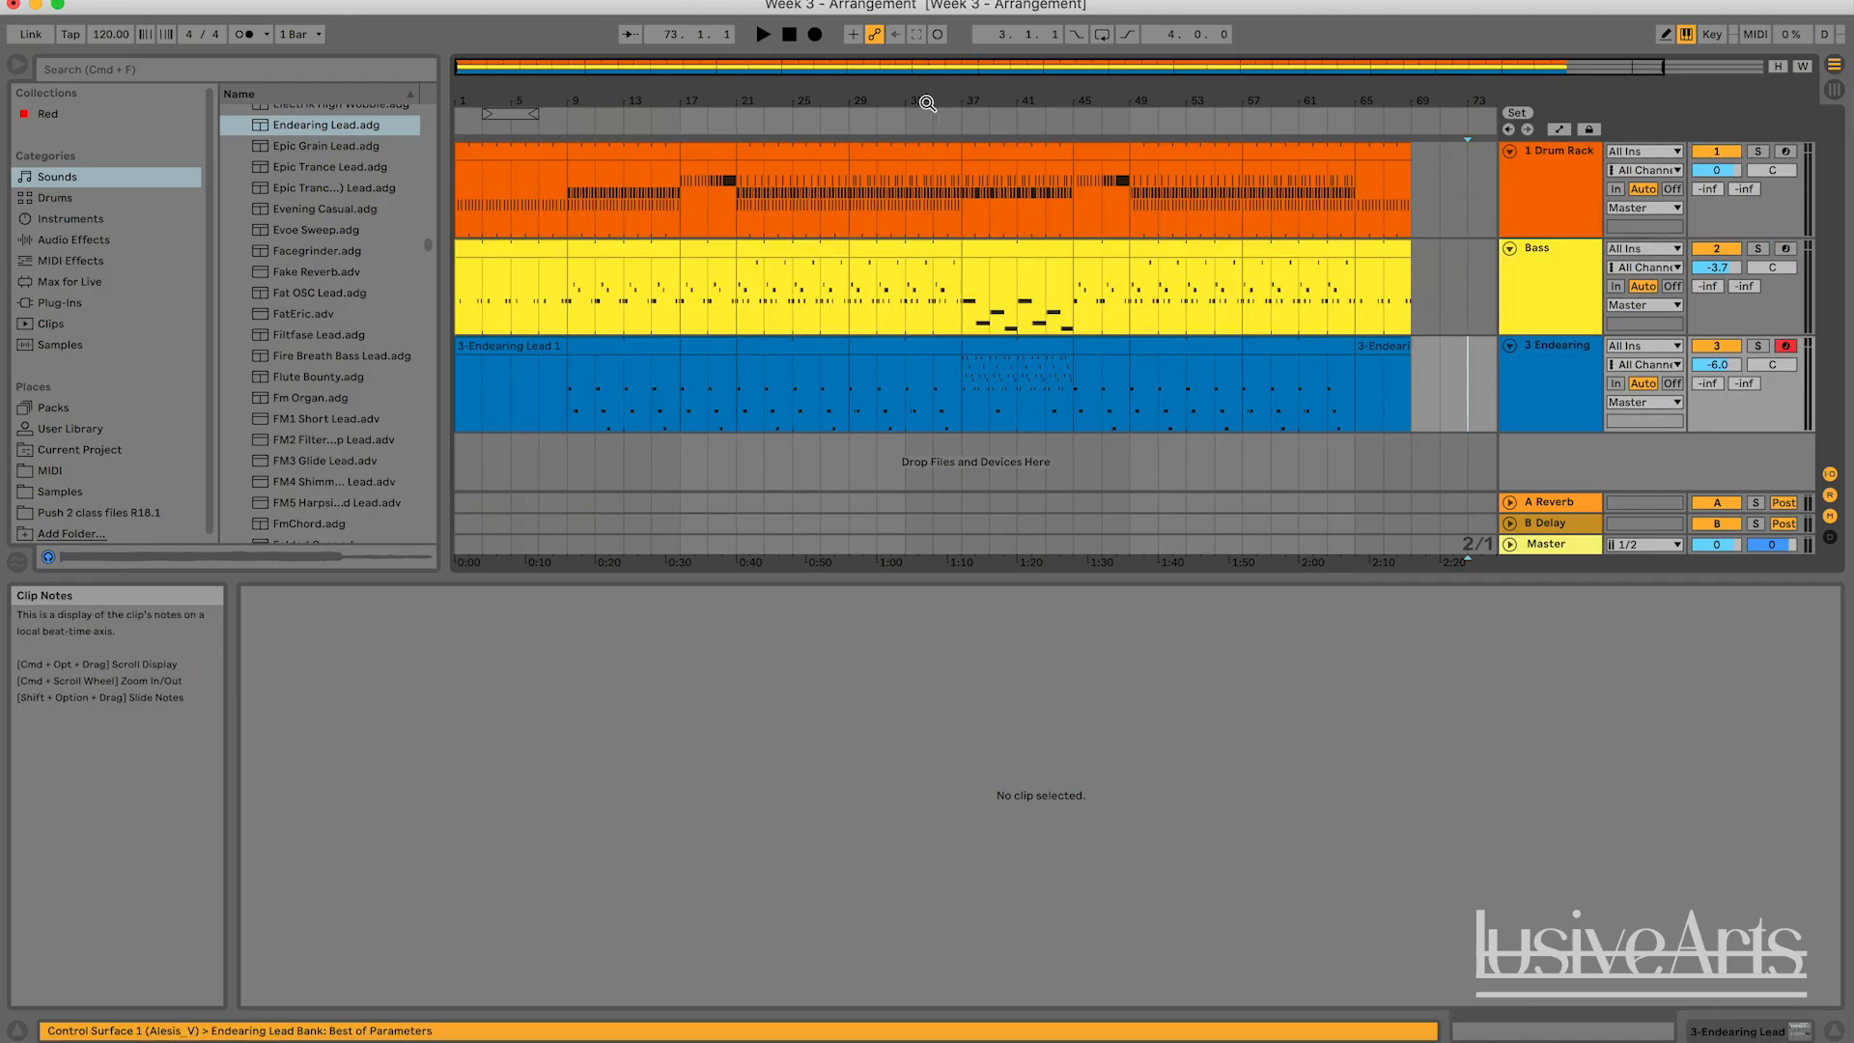
Add a locator at bar 1 of the arrangement and name it INTRO.
{"action": "double_click", "coordinate": [866, 68]}
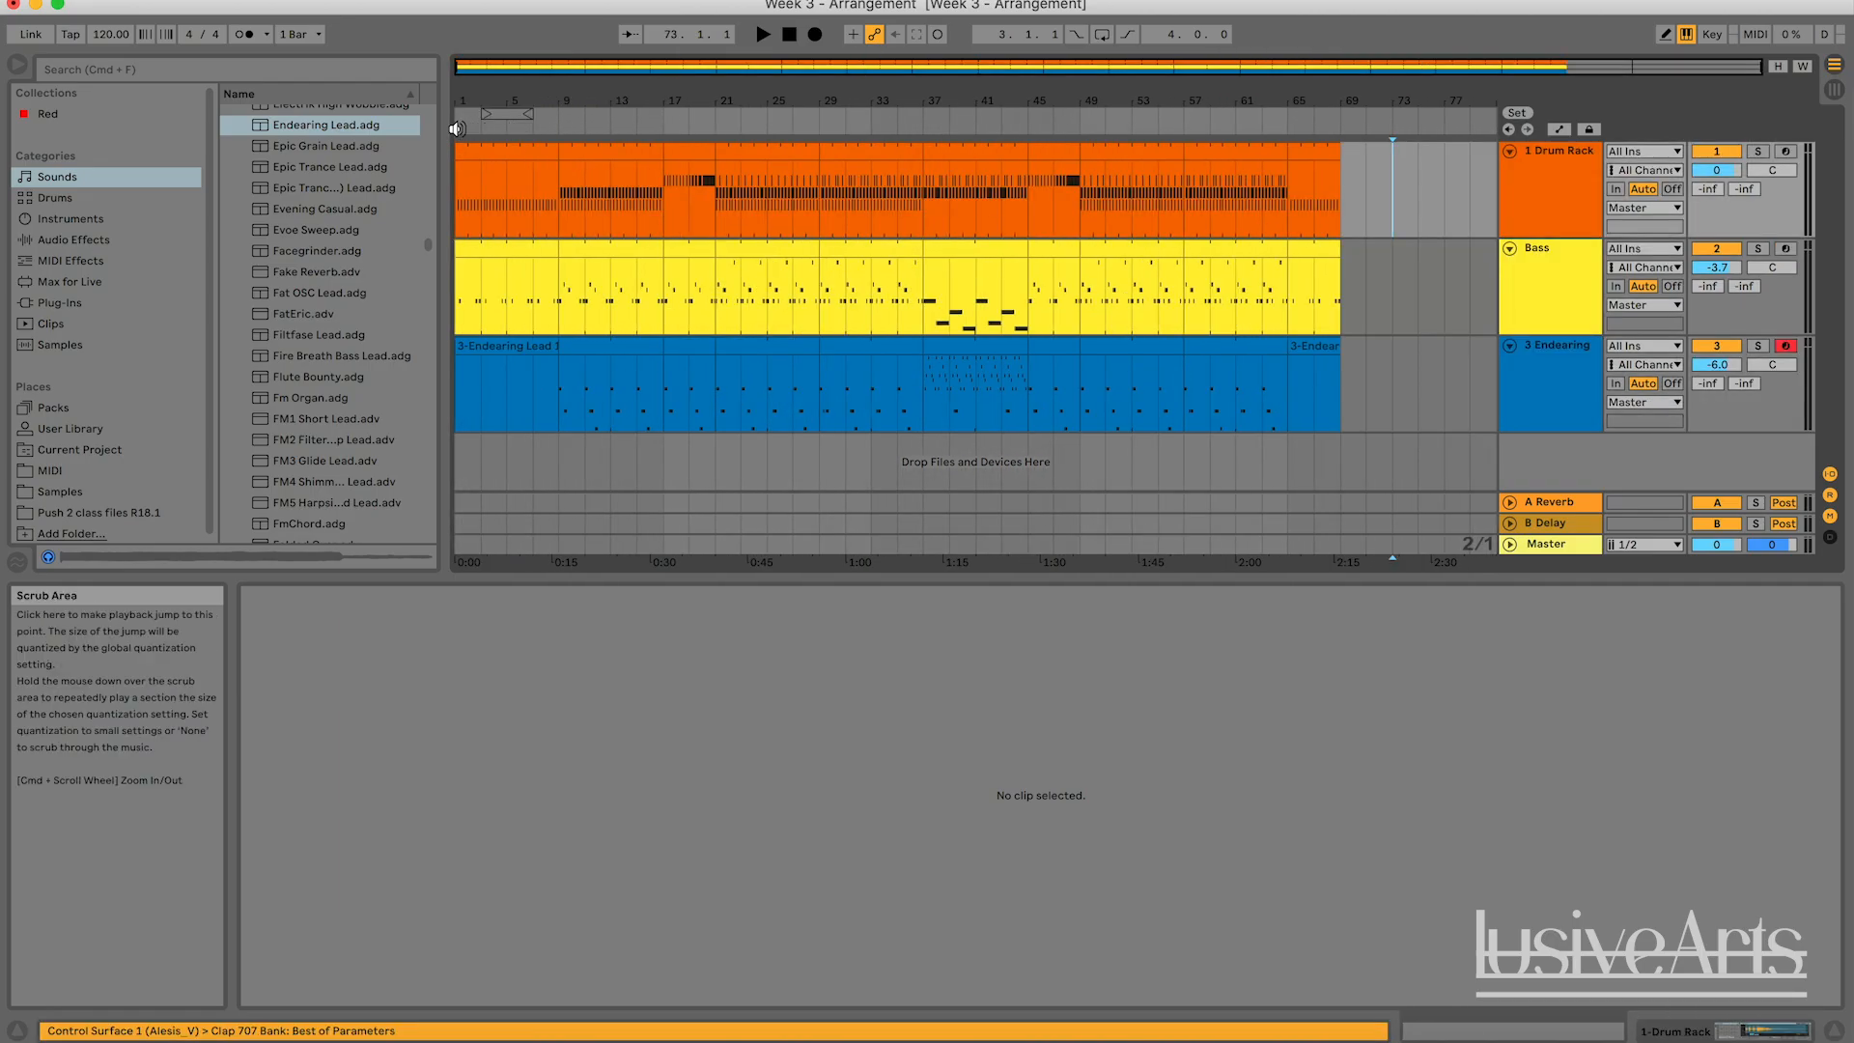
{"action": "right_click", "coordinate": [456, 128]}
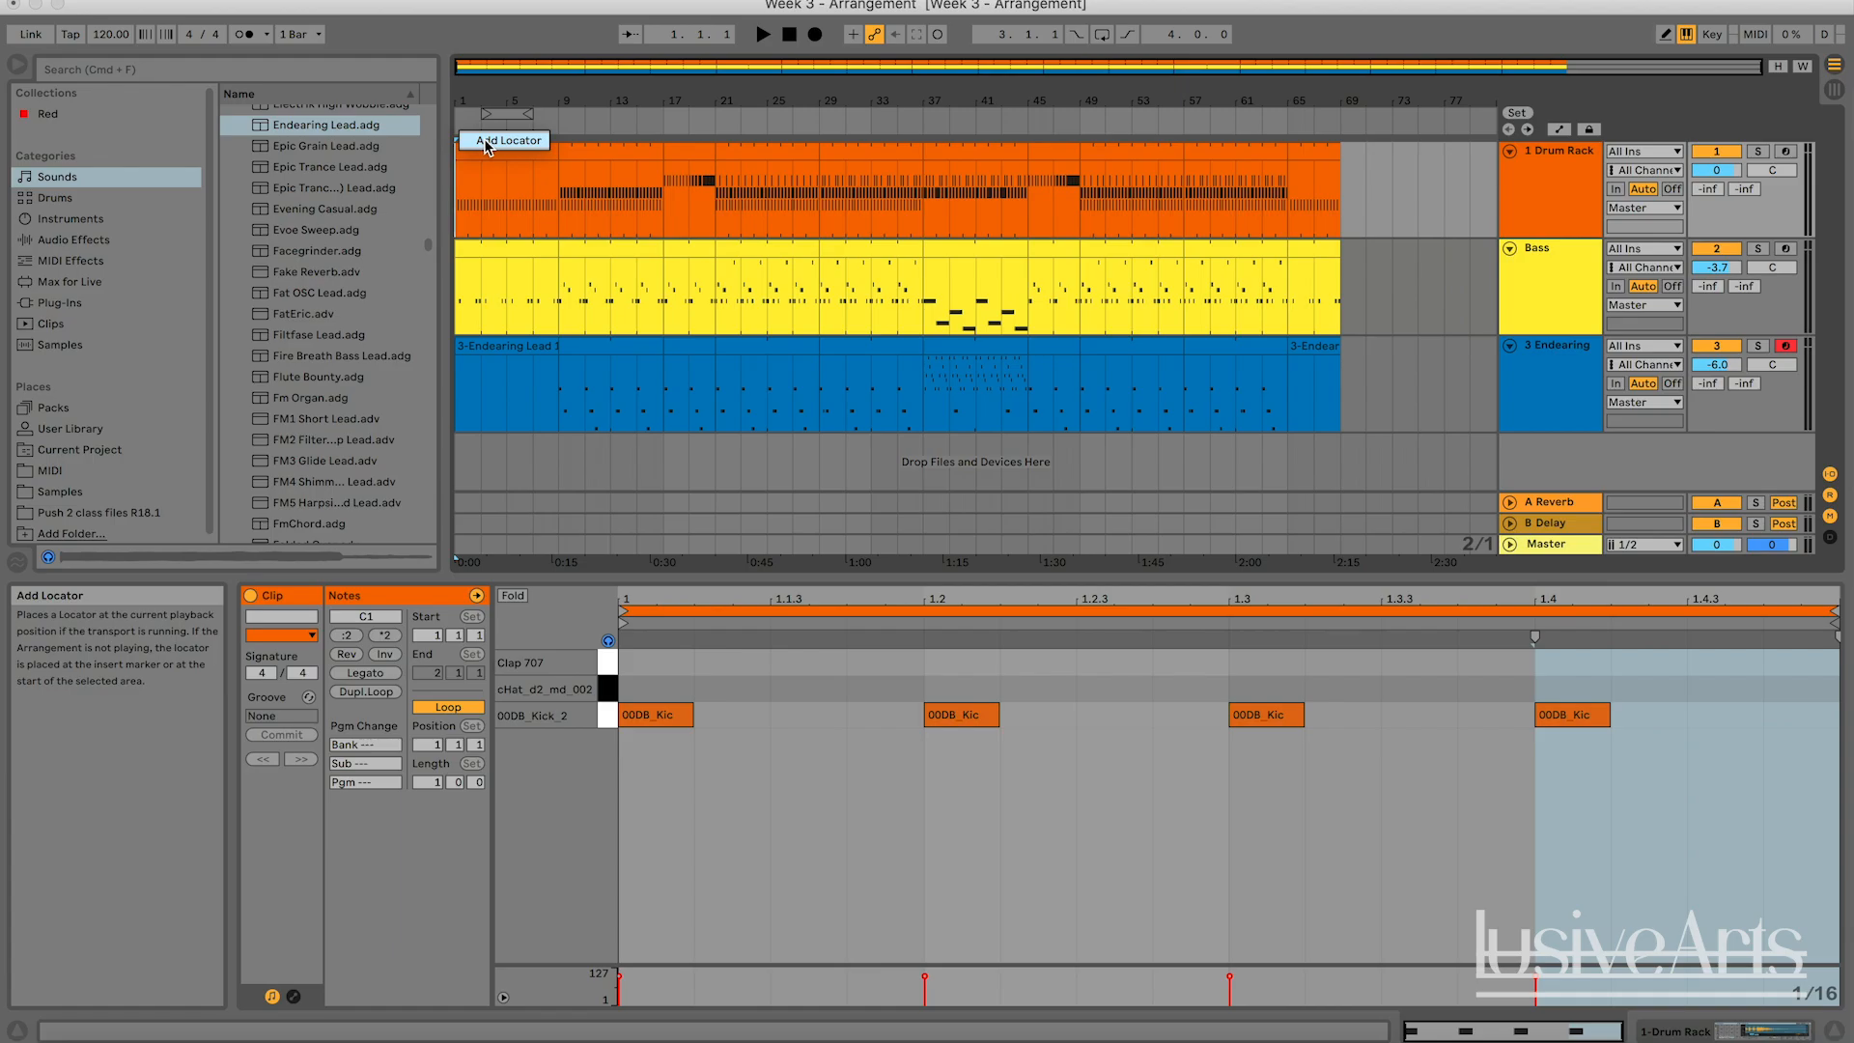
{"action": "type", "text": "TRO"}
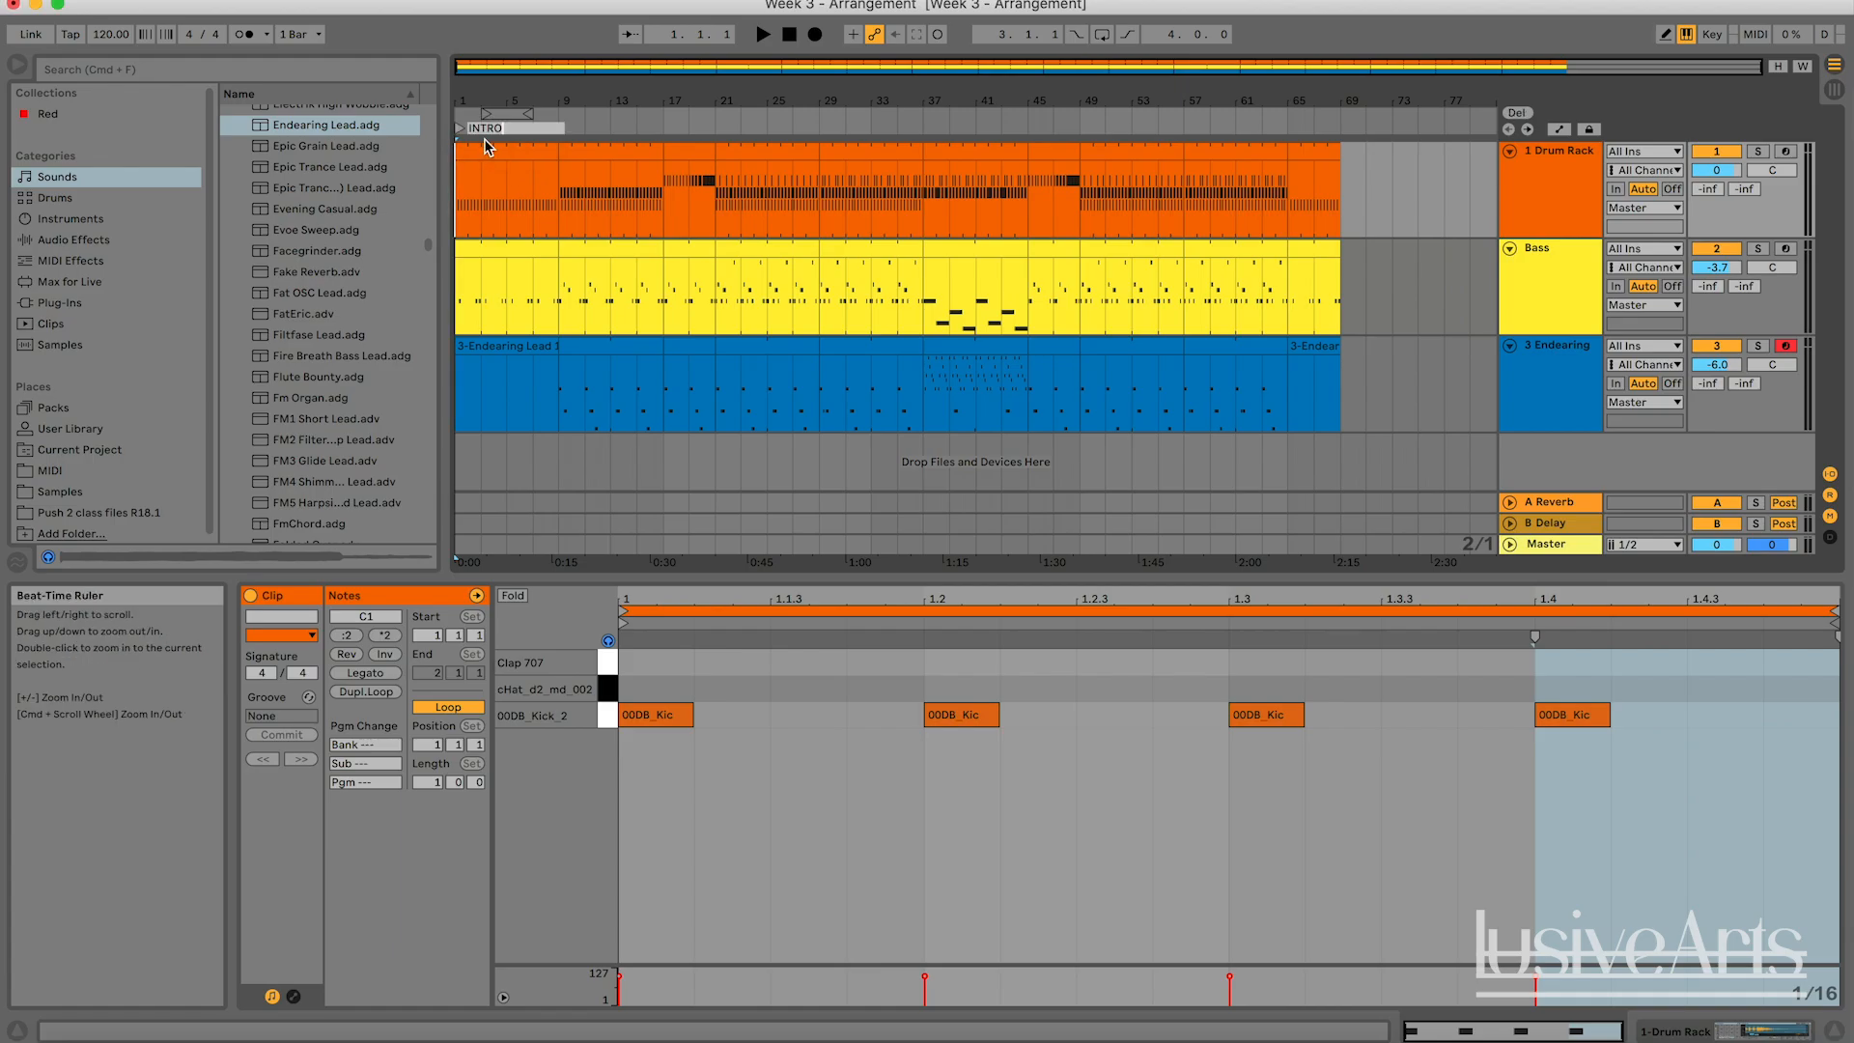
{"action": "key", "text": "Return"}
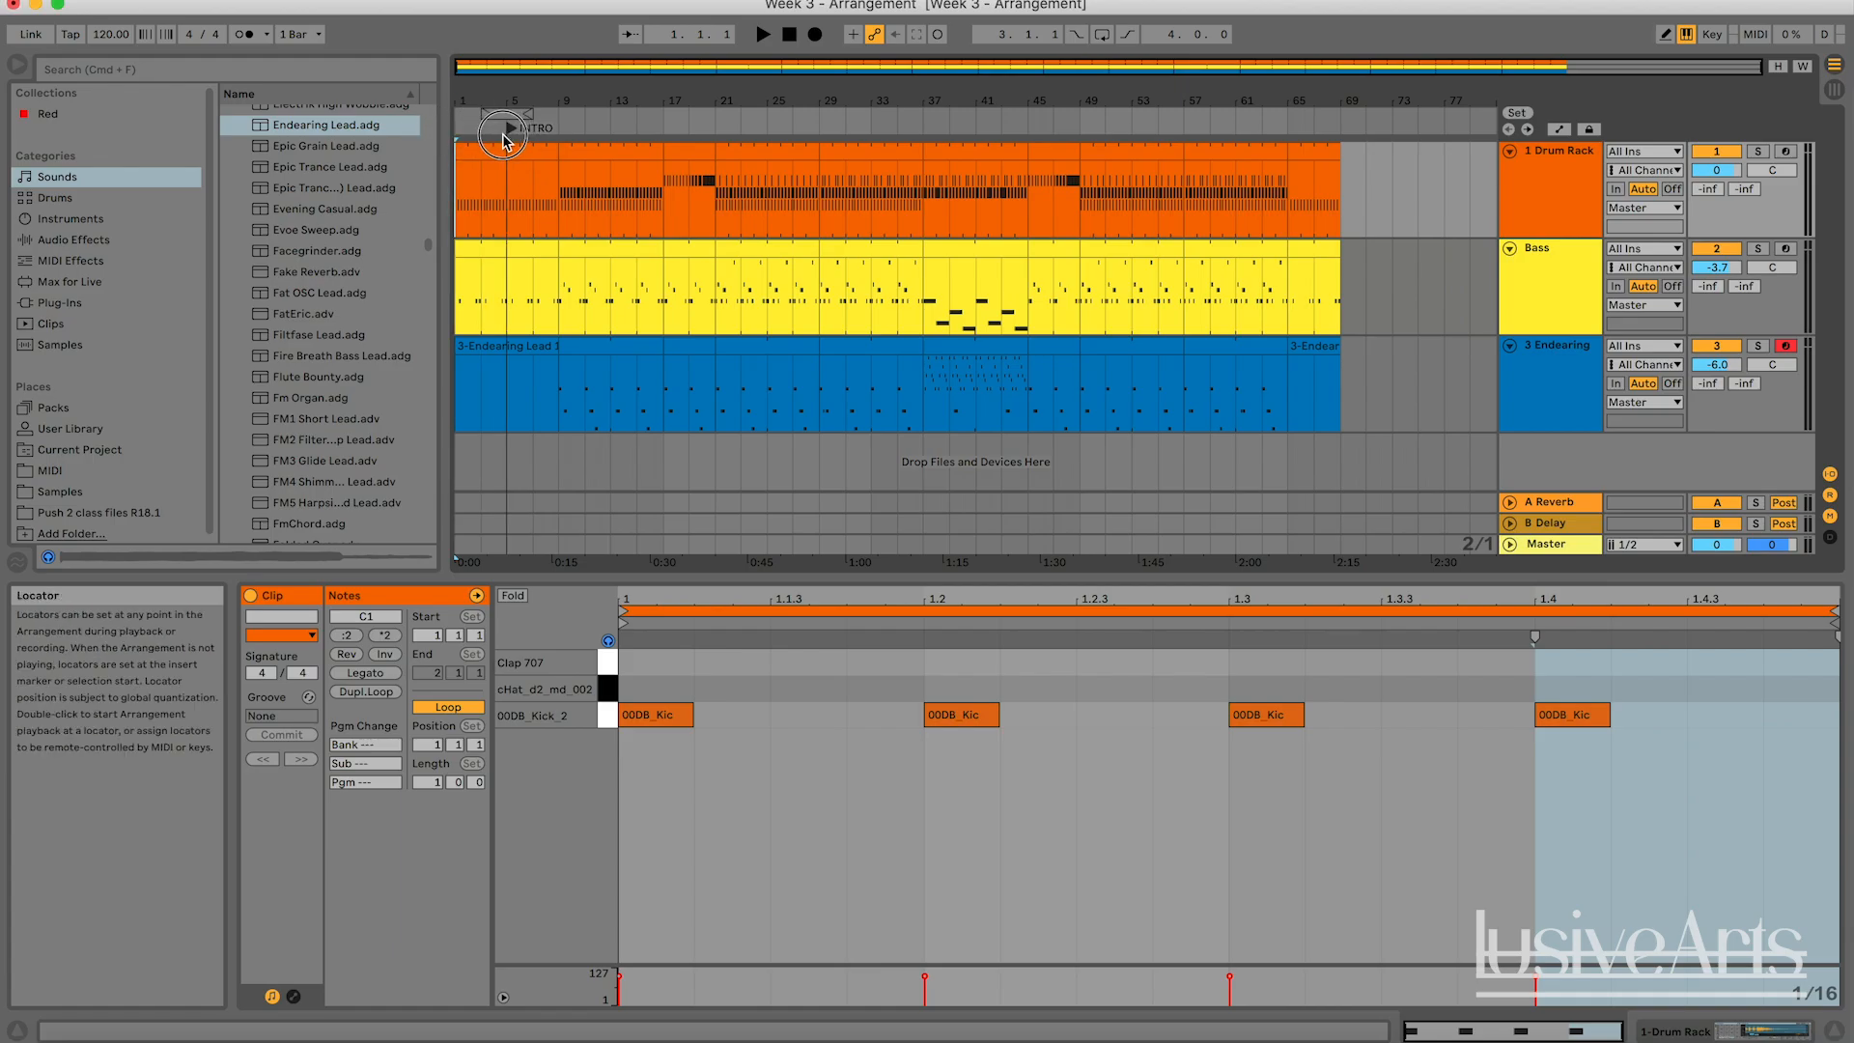
Add a locator at bar 9 and name it VERSE 1.
{"action": "right_click", "coordinate": [558, 129]}
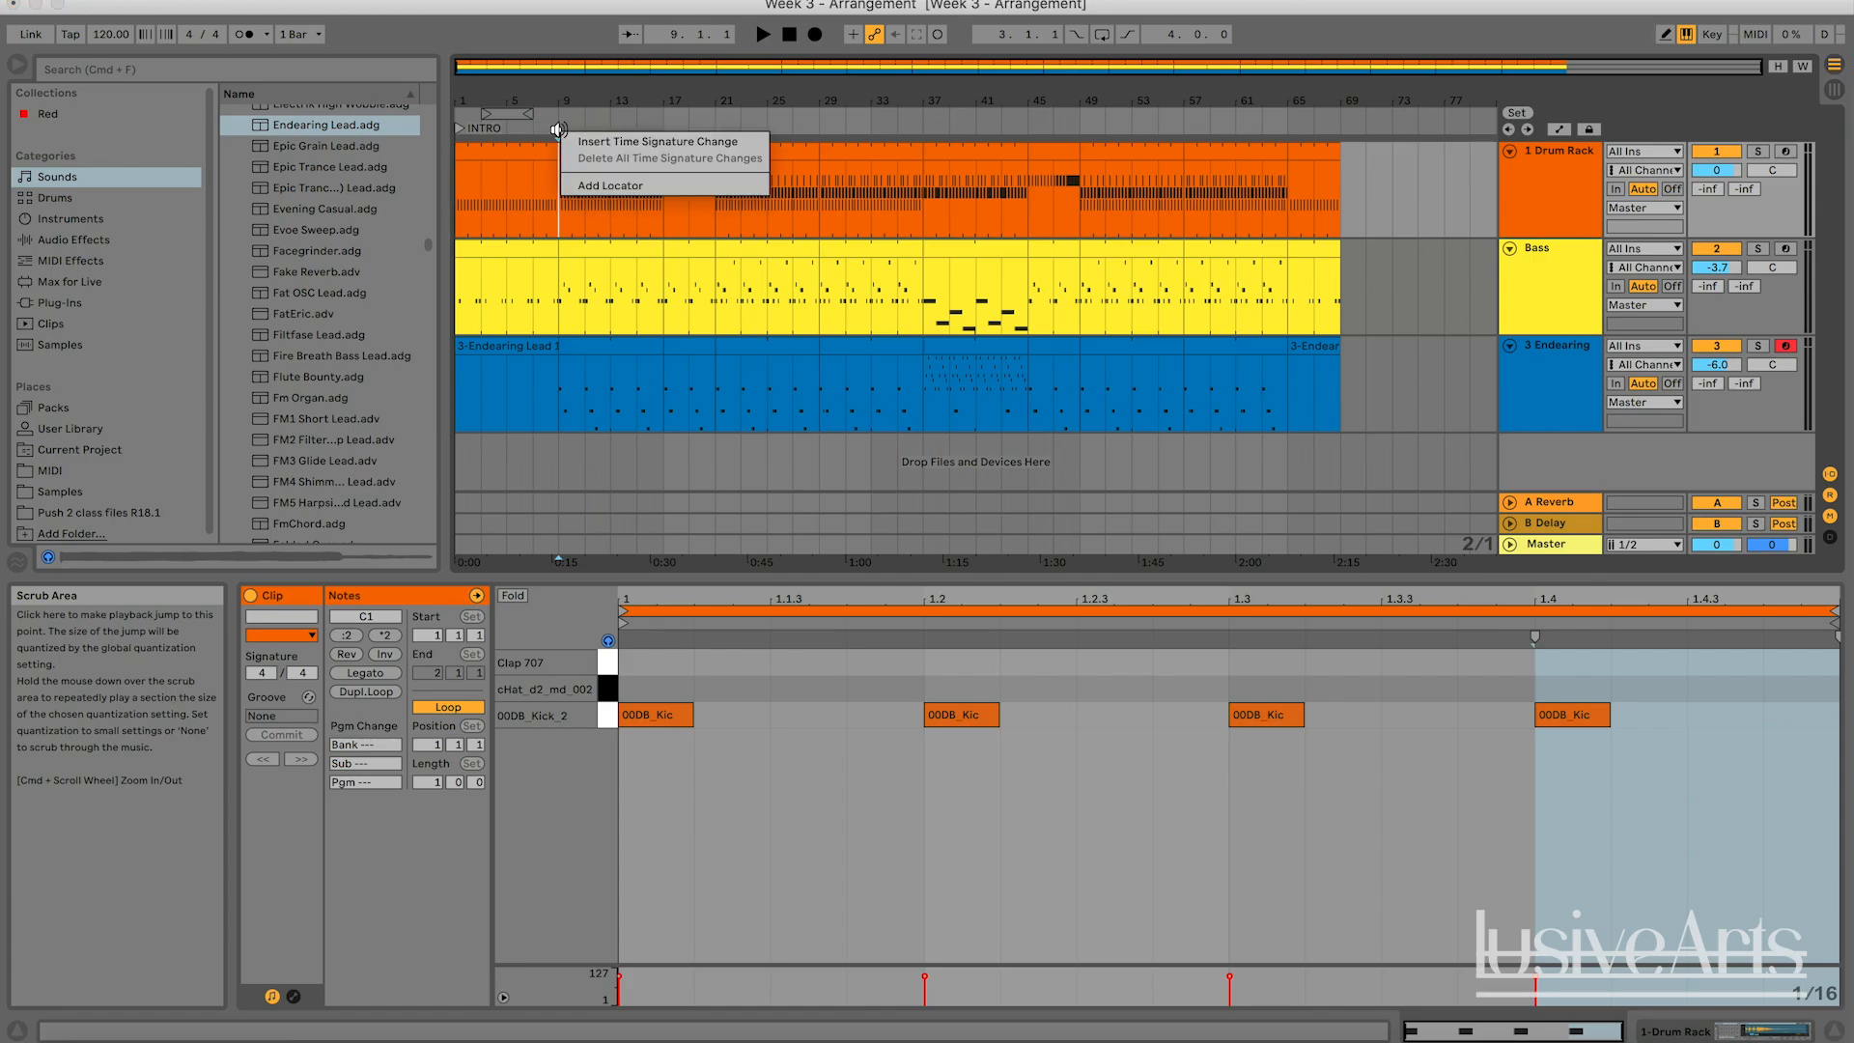
{"action": "left_click", "coordinate": [600, 183]}
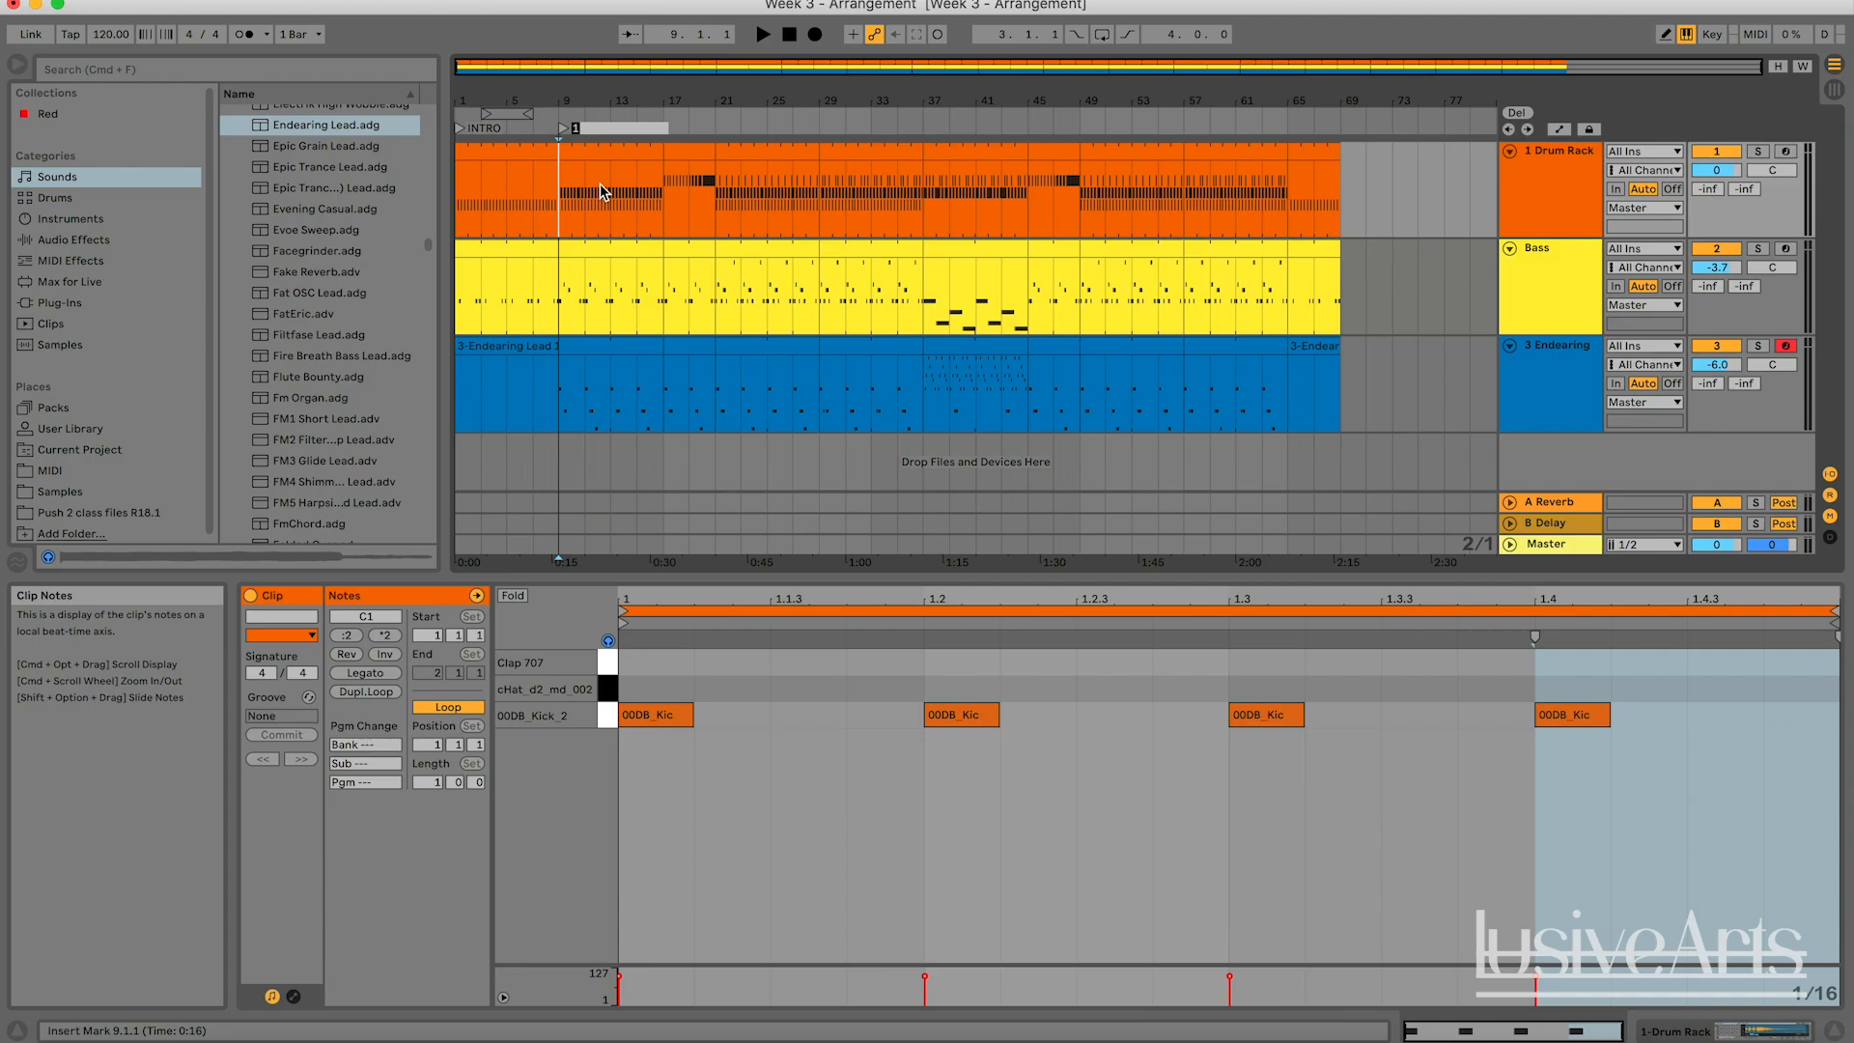
{"action": "type", "text": "VERSE 1"}
{"action": "key", "text": "Return"}
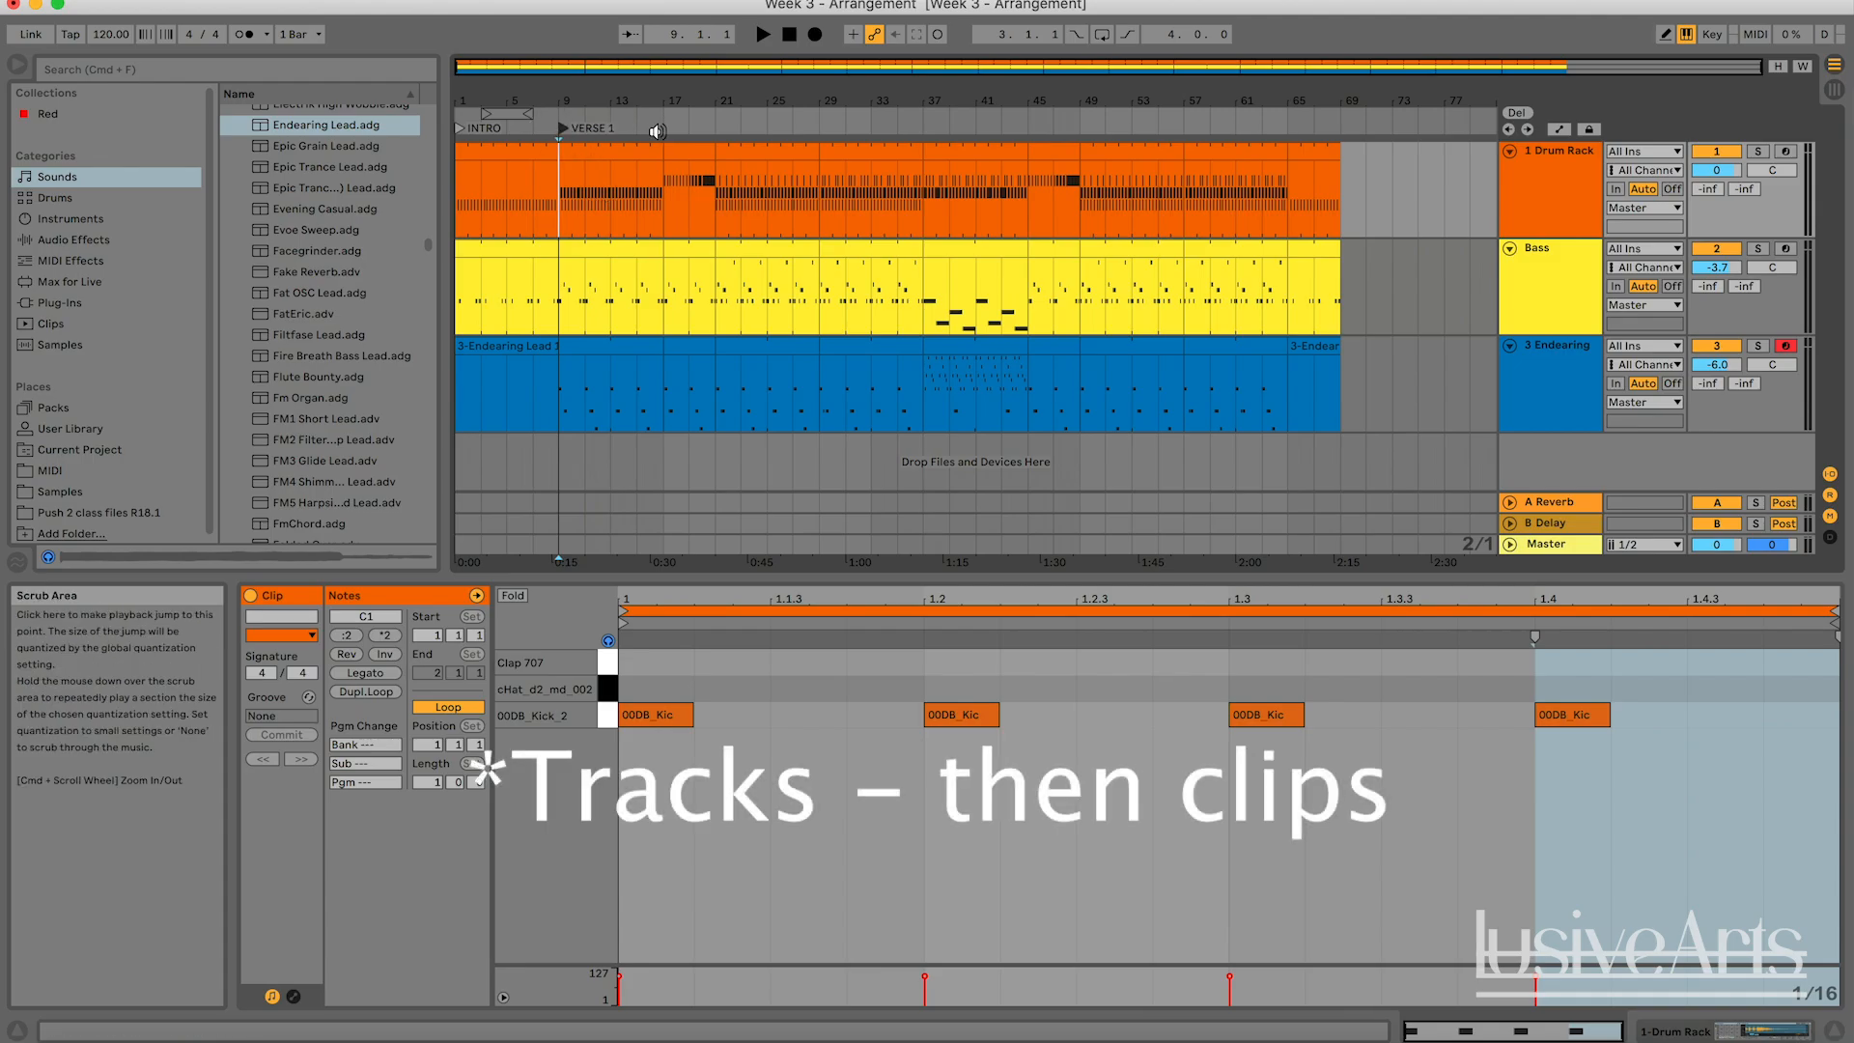
Add a locator at bar 17 and name it BUILDUP.
{"action": "right_click", "coordinate": [663, 129]}
{"action": "left_click", "coordinate": [704, 182]}
{"action": "type", "text": "BUIL"}
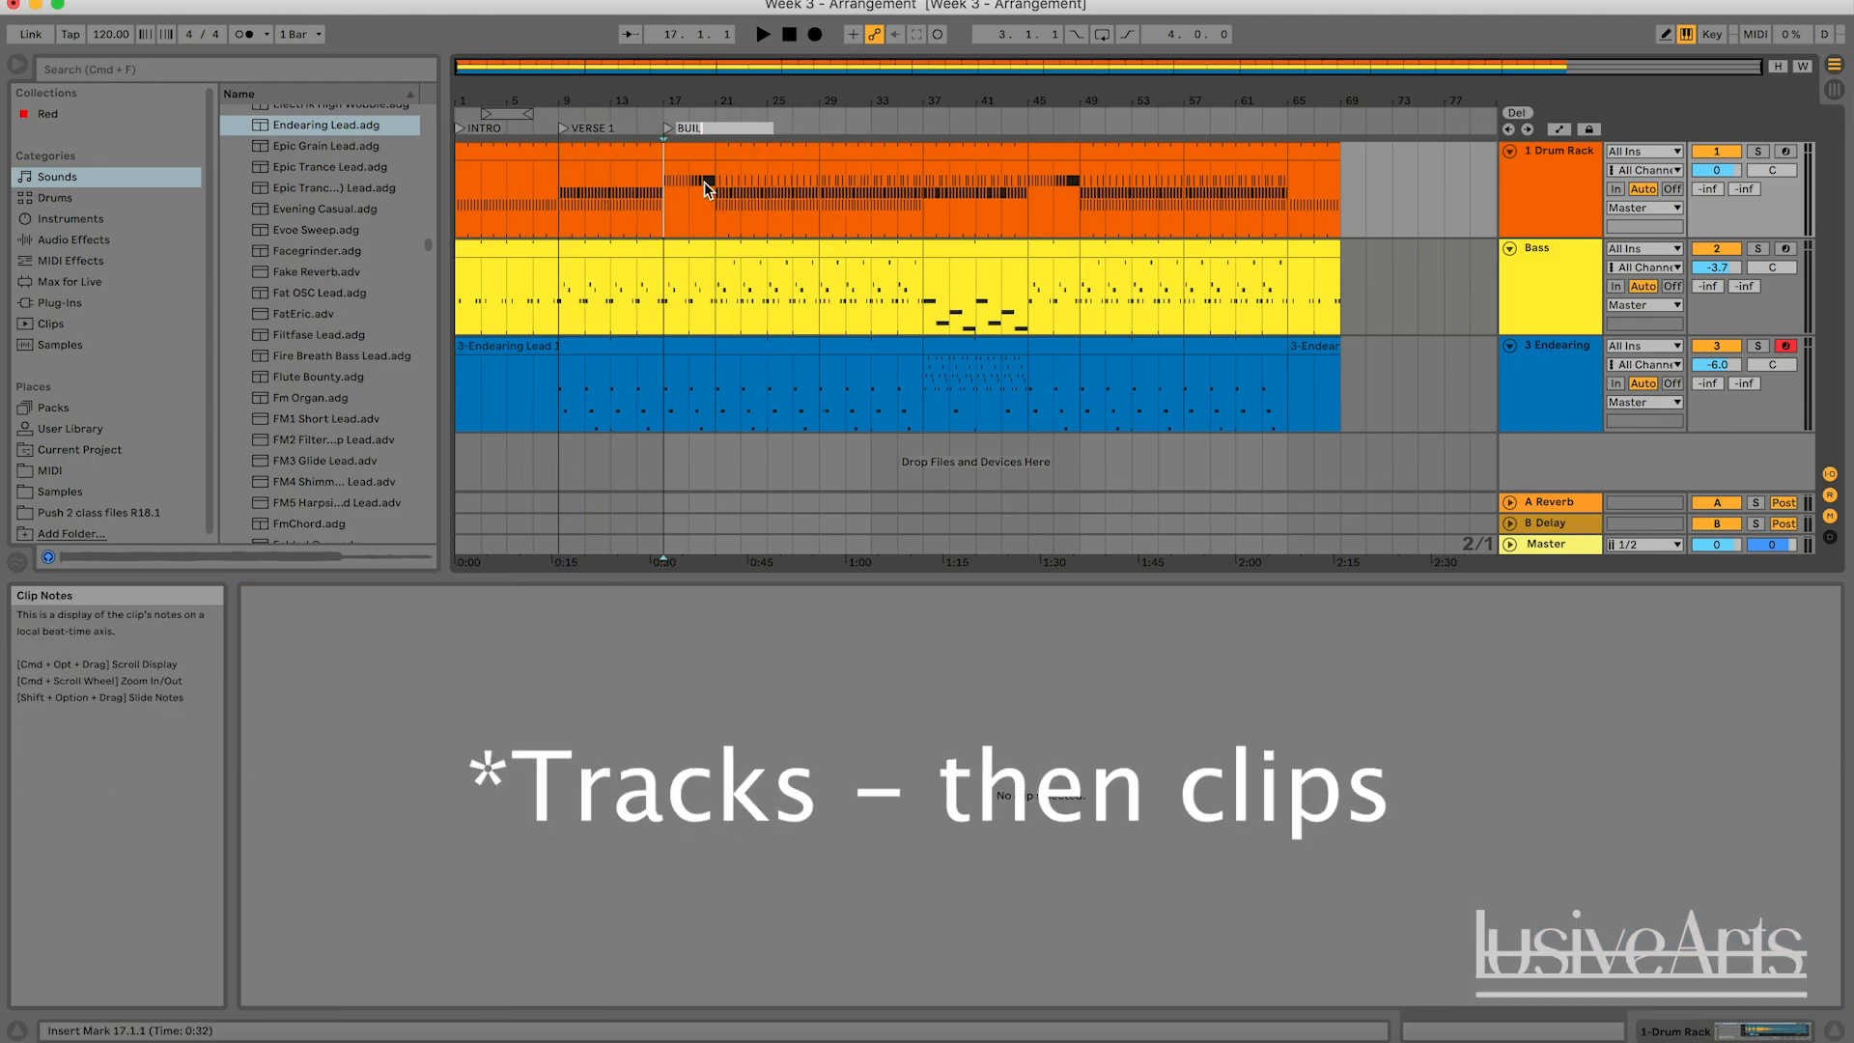
{"action": "type", "text": "DUP"}
{"action": "key", "text": "Return"}
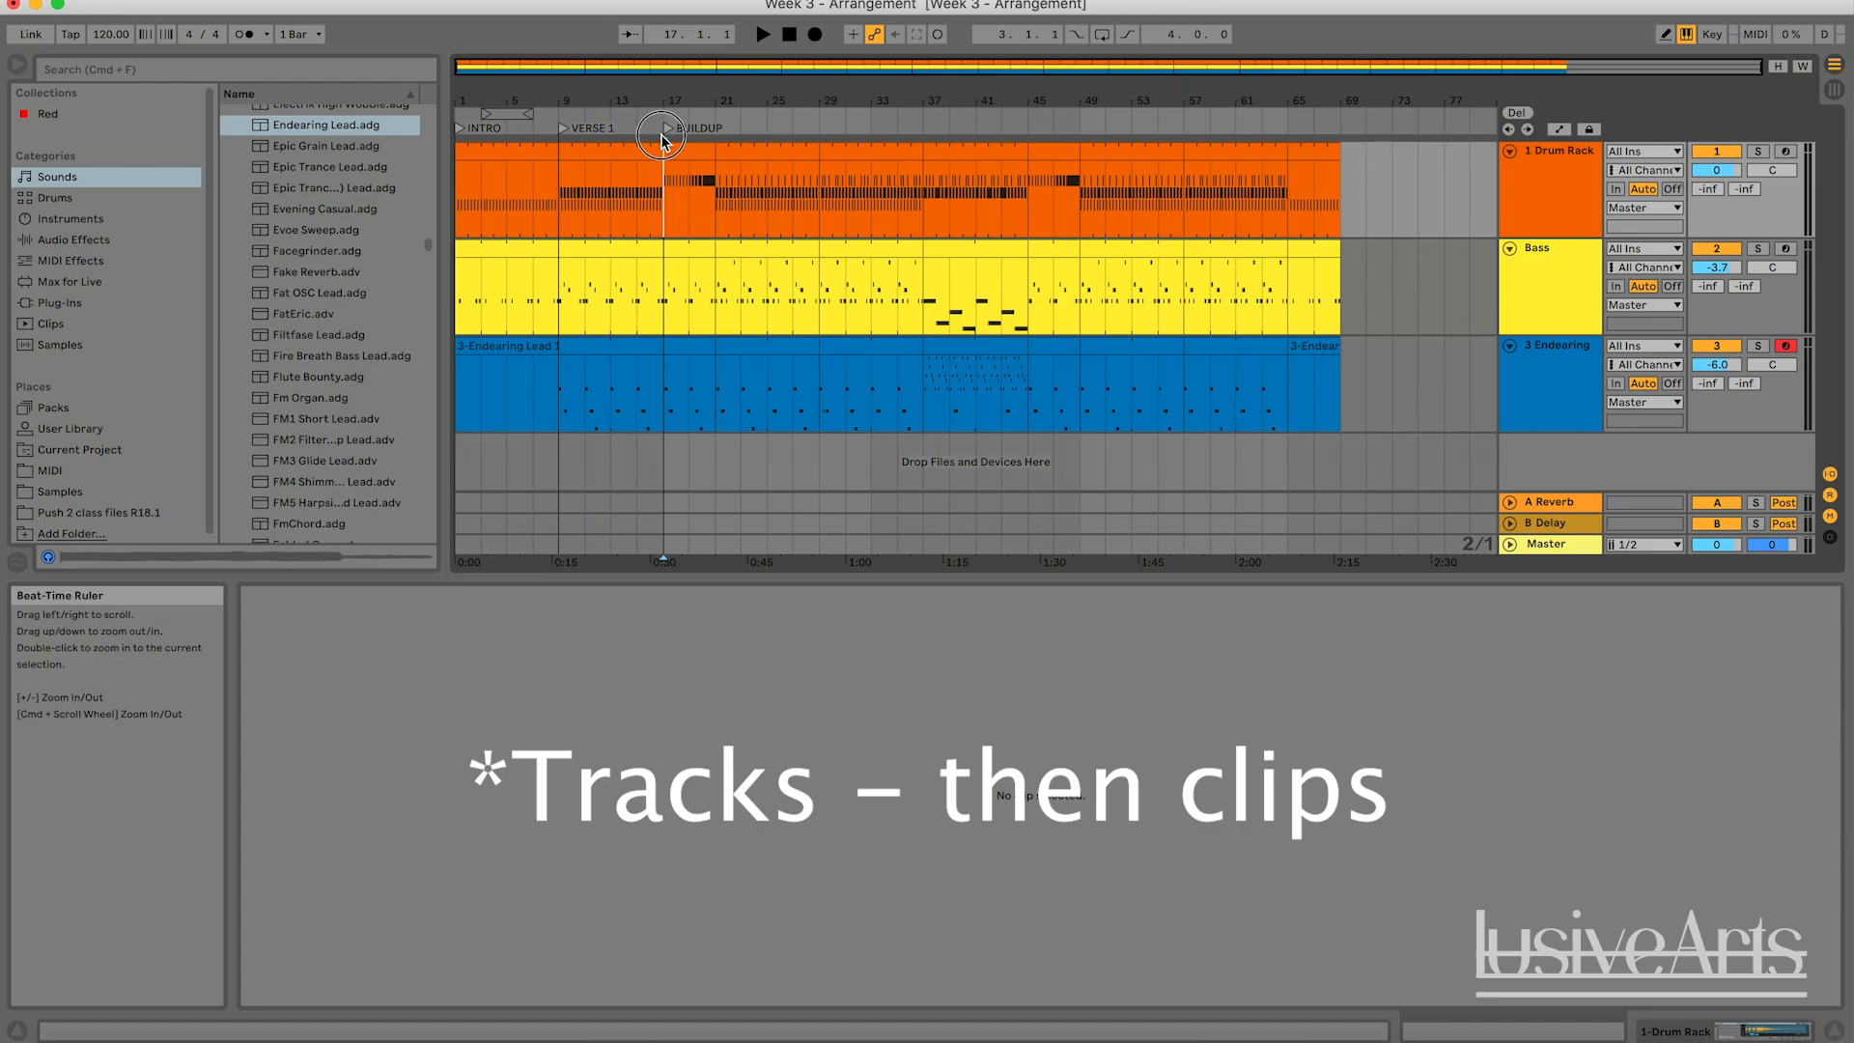
Add a locator at bar 21 of the arrangement and name it DROP.
{"action": "right_click", "coordinate": [722, 127]}
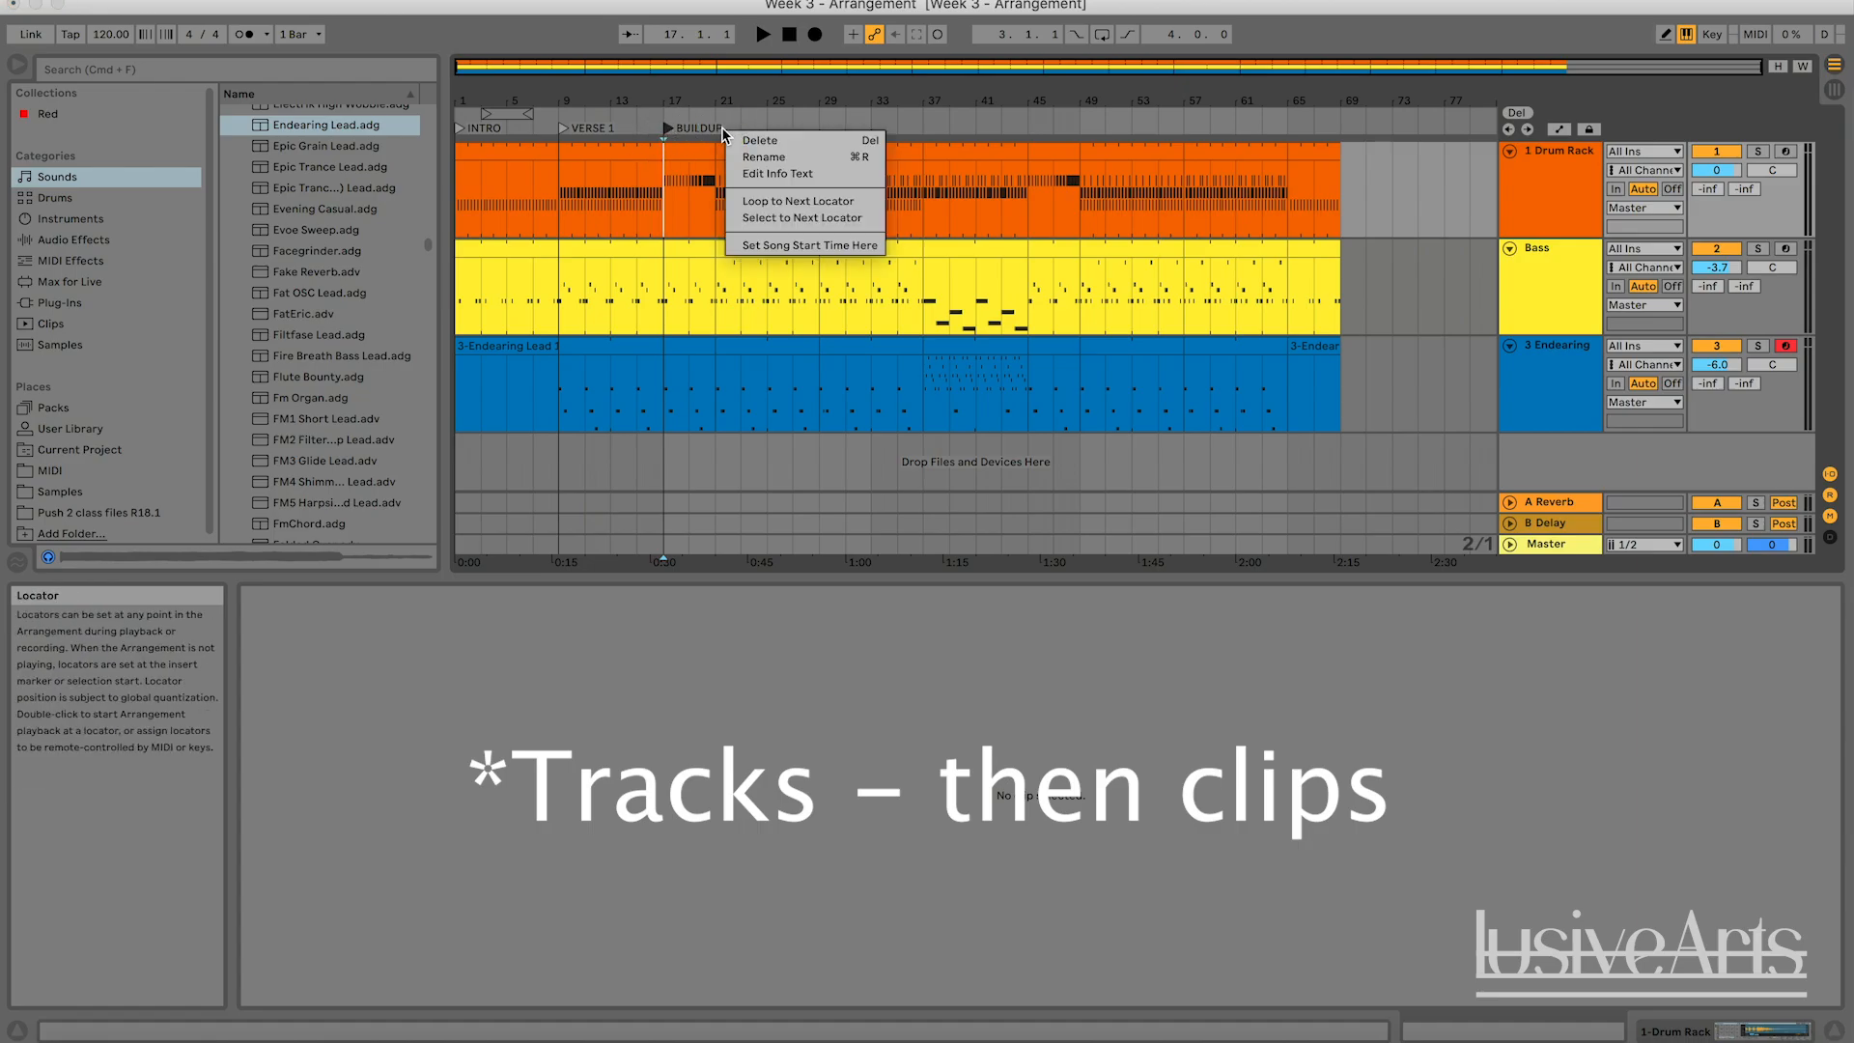
{"action": "key", "text": "Escape"}
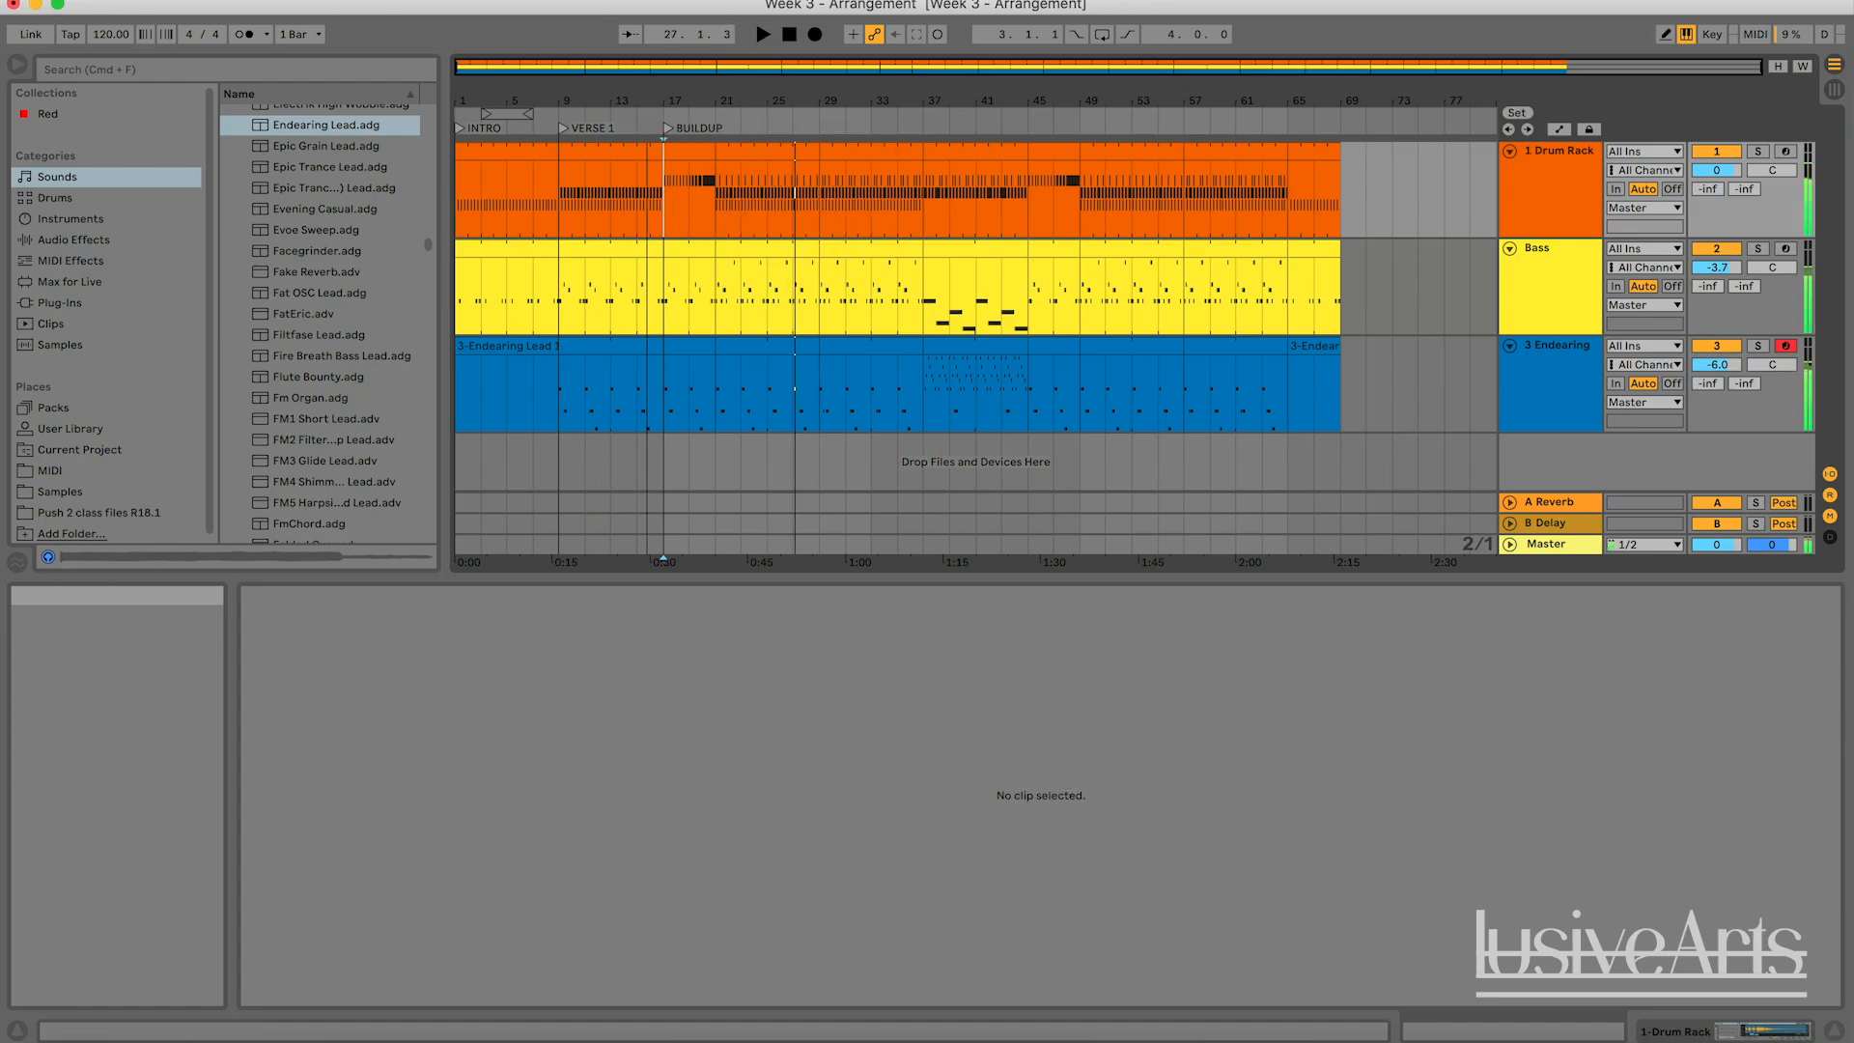
{"action": "left_click_drag", "start_coordinate": [731, 102], "coordinate": [914, 112]}
{"action": "right_click", "coordinate": [859, 129]}
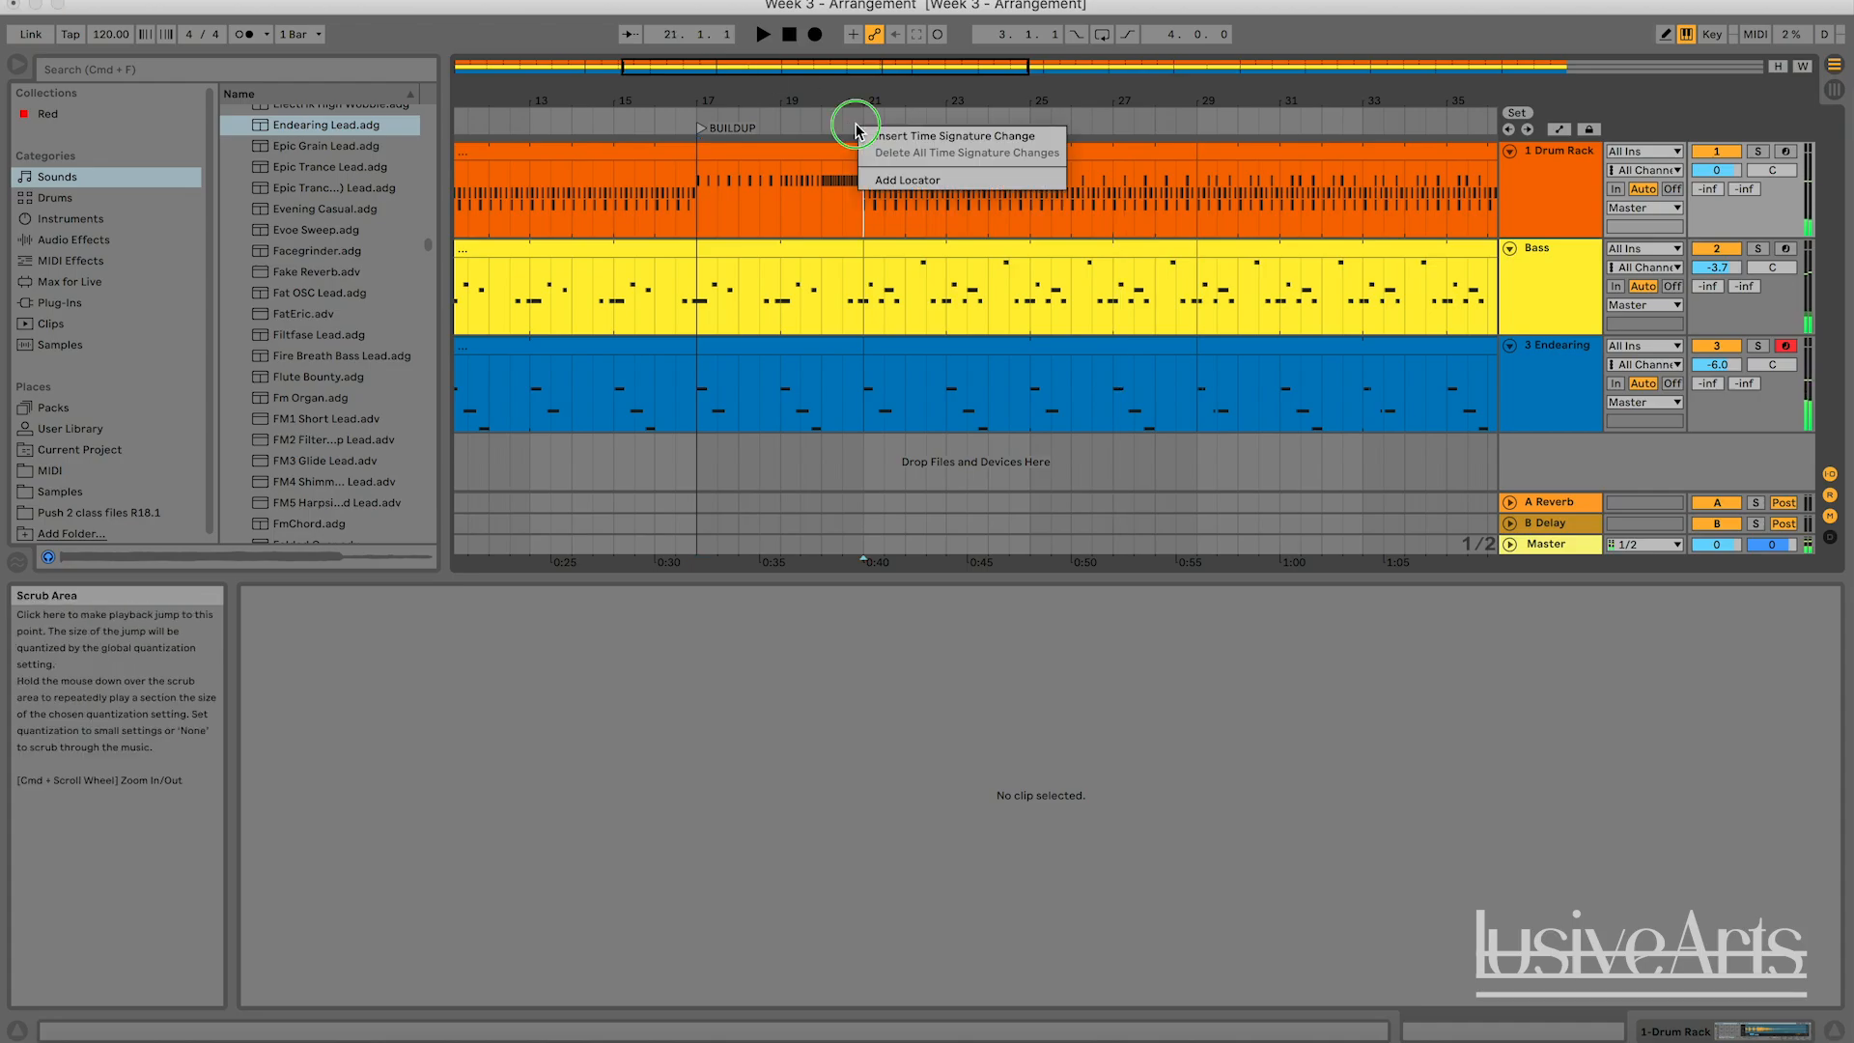
{"action": "left_click", "coordinate": [893, 178]}
{"action": "type", "text": "DROP"}
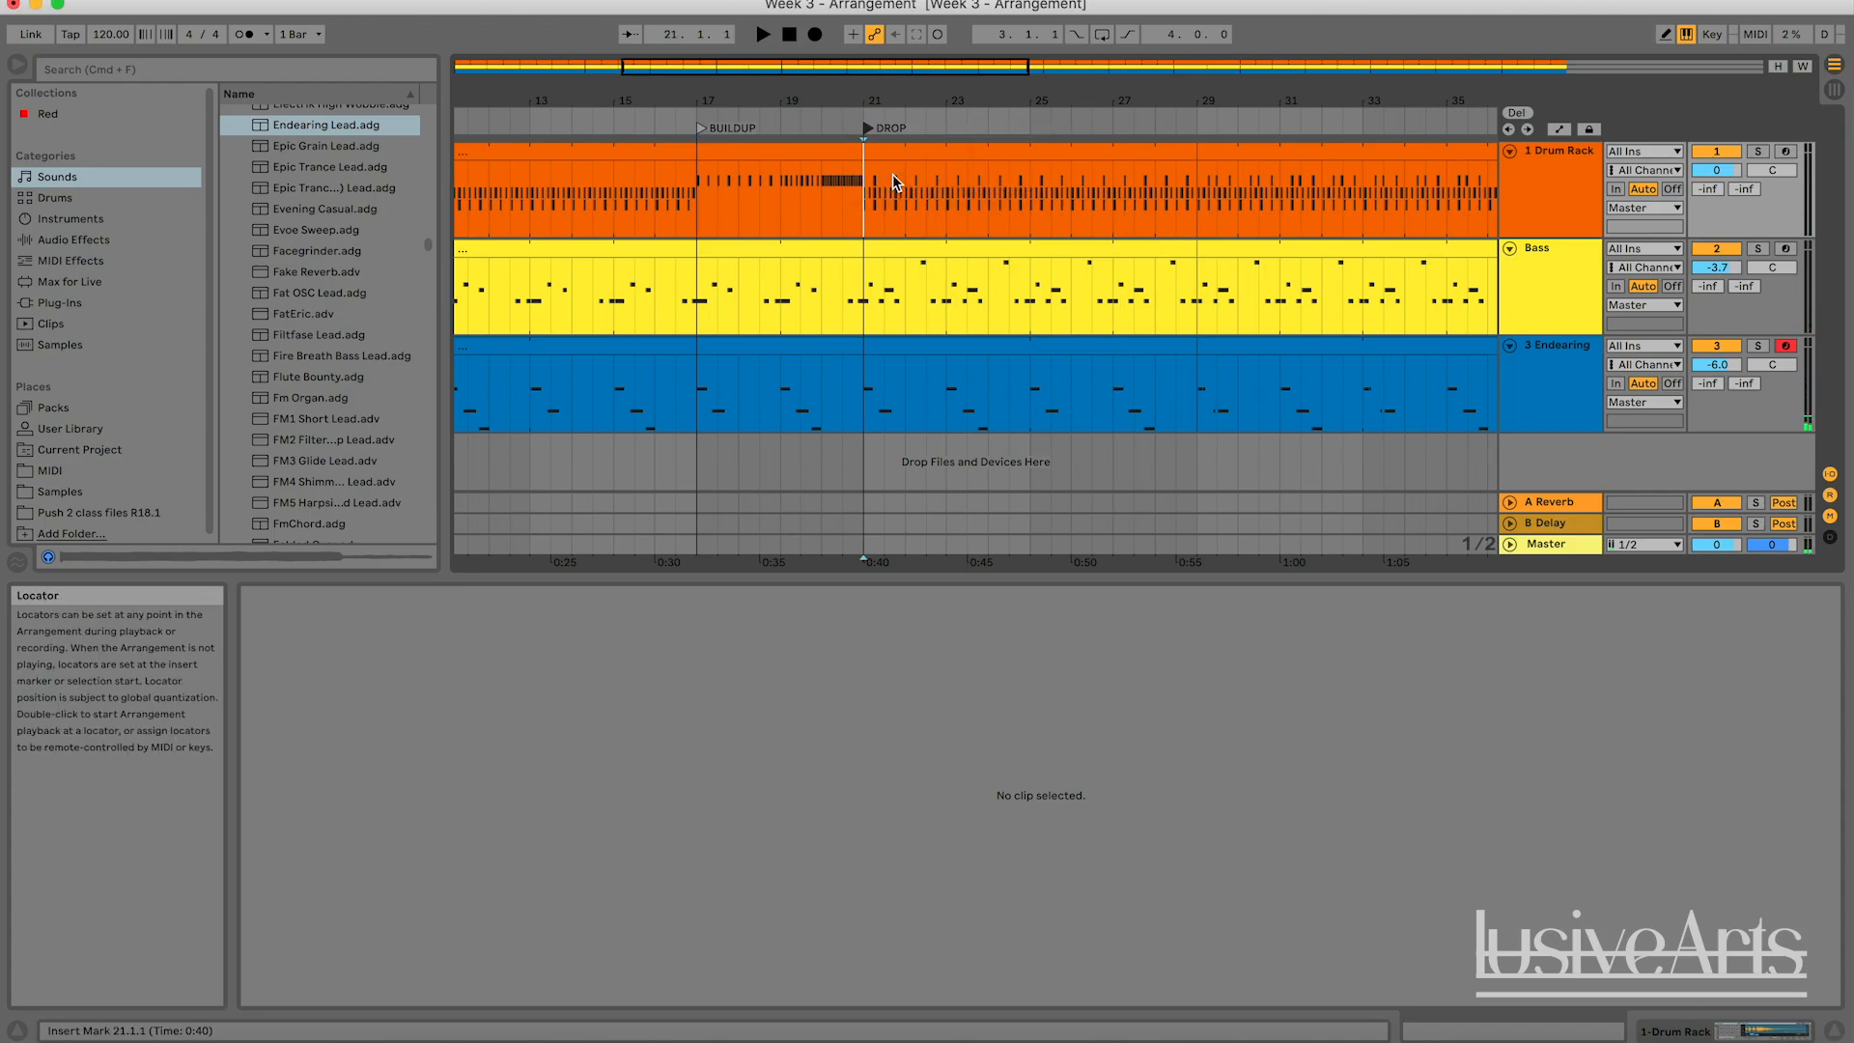
{"action": "key", "text": "Return"}
{"action": "left_click", "coordinate": [875, 126]}
Play the arrangement, jump between the BUILDUP, VERSE 1 and DROP locators, stop playback, and return to VERSE 1.
{"action": "left_click_drag", "start_coordinate": [870, 101], "coordinate": [842, 70]}
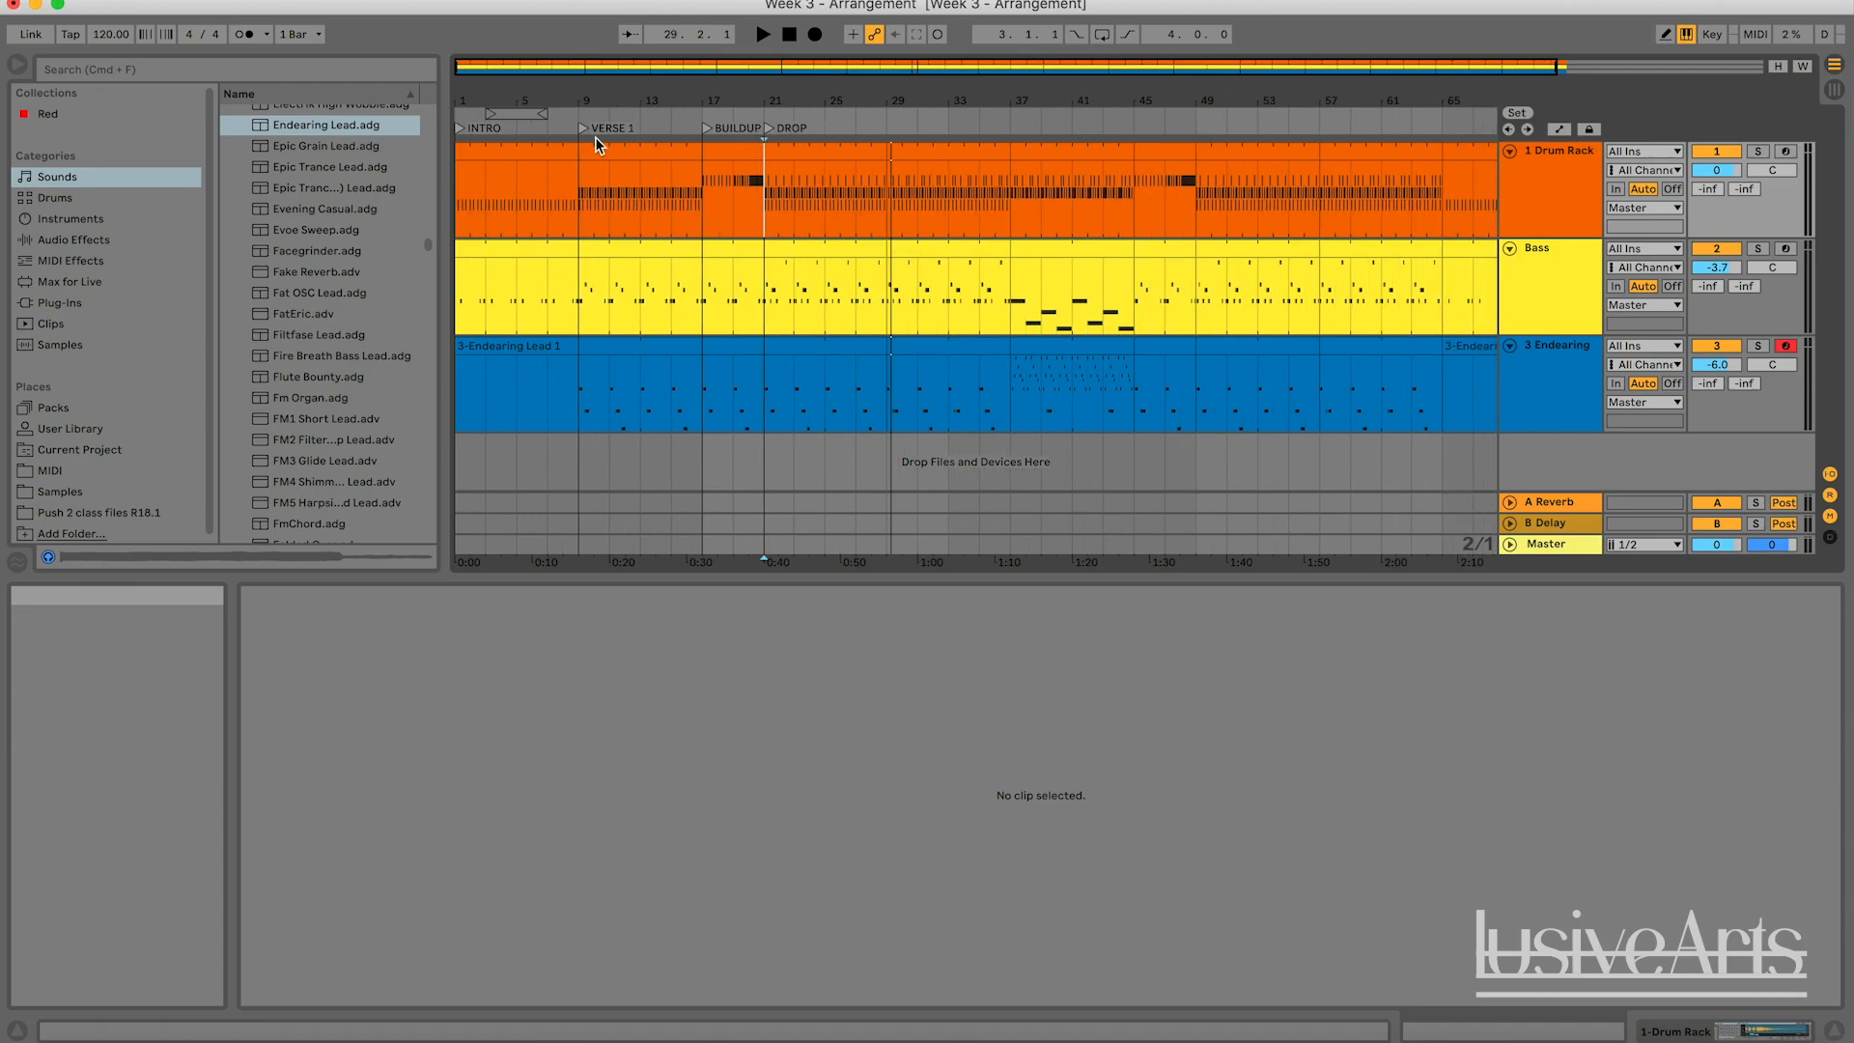
{"action": "left_click", "coordinate": [930, 121]}
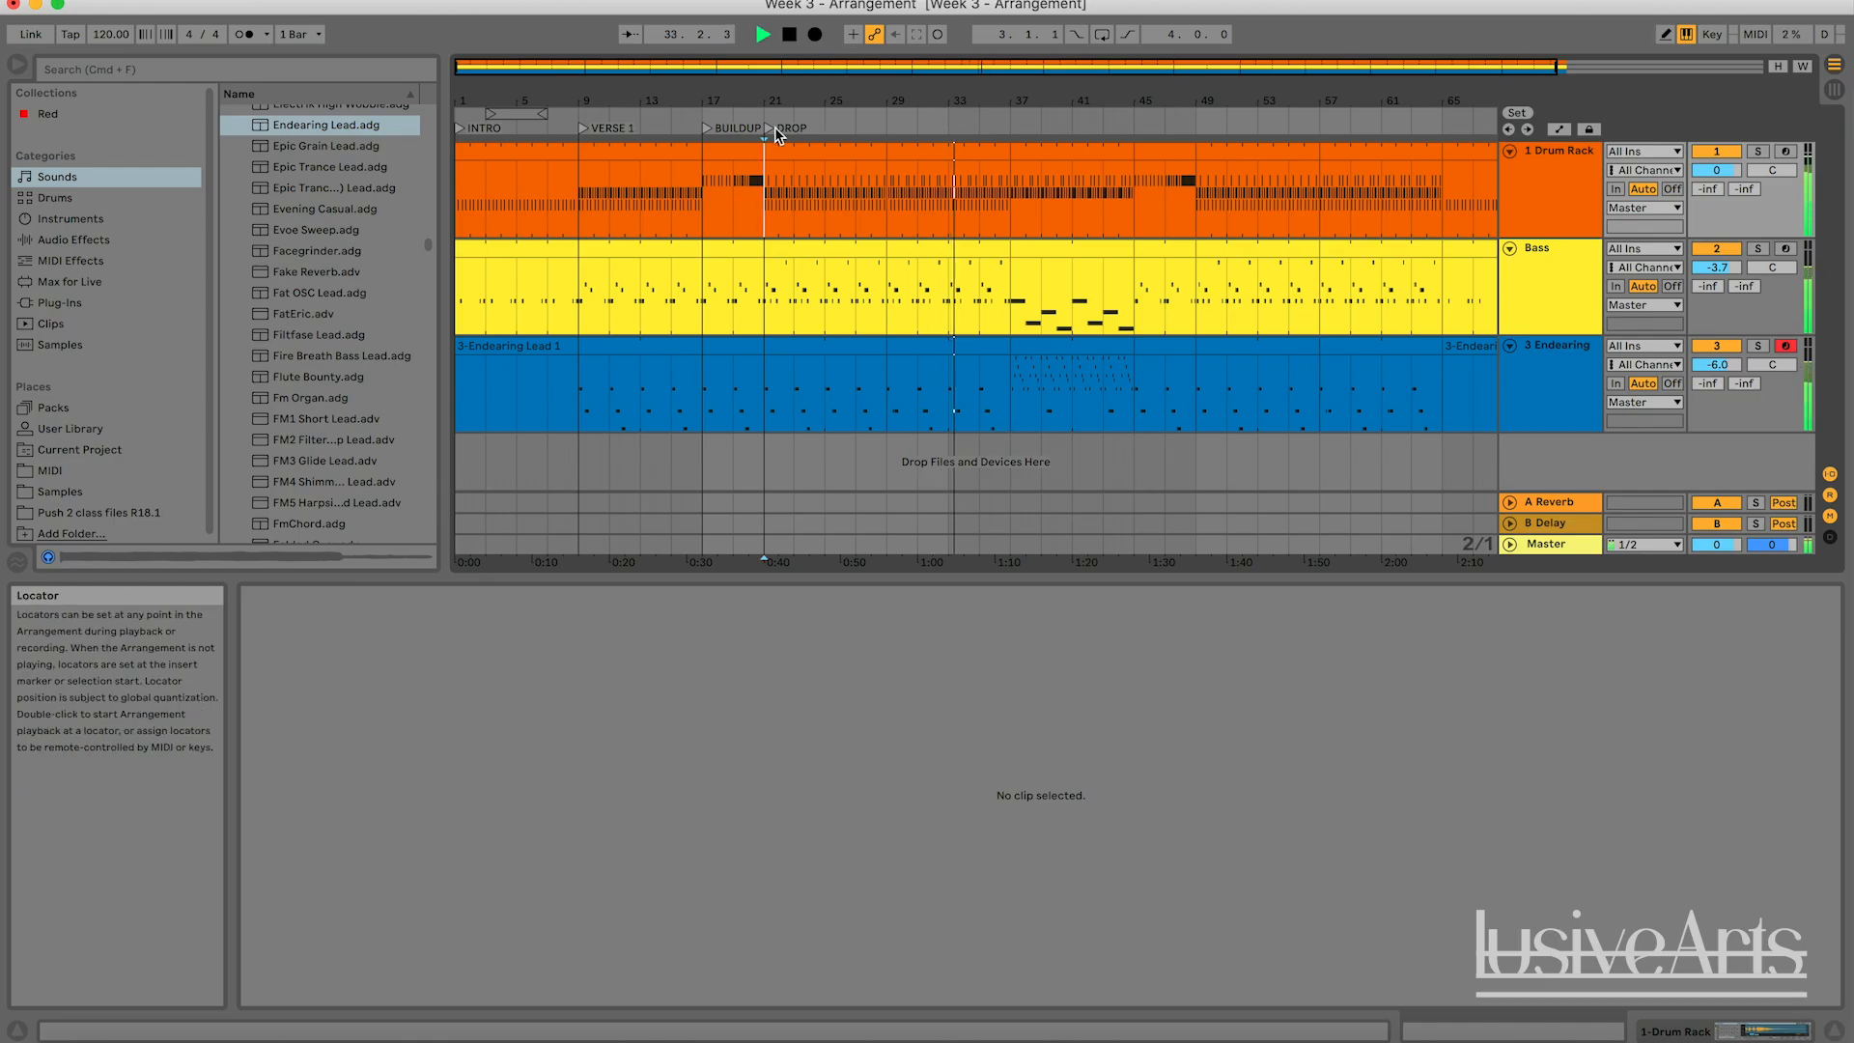
{"action": "left_click", "coordinate": [707, 127]}
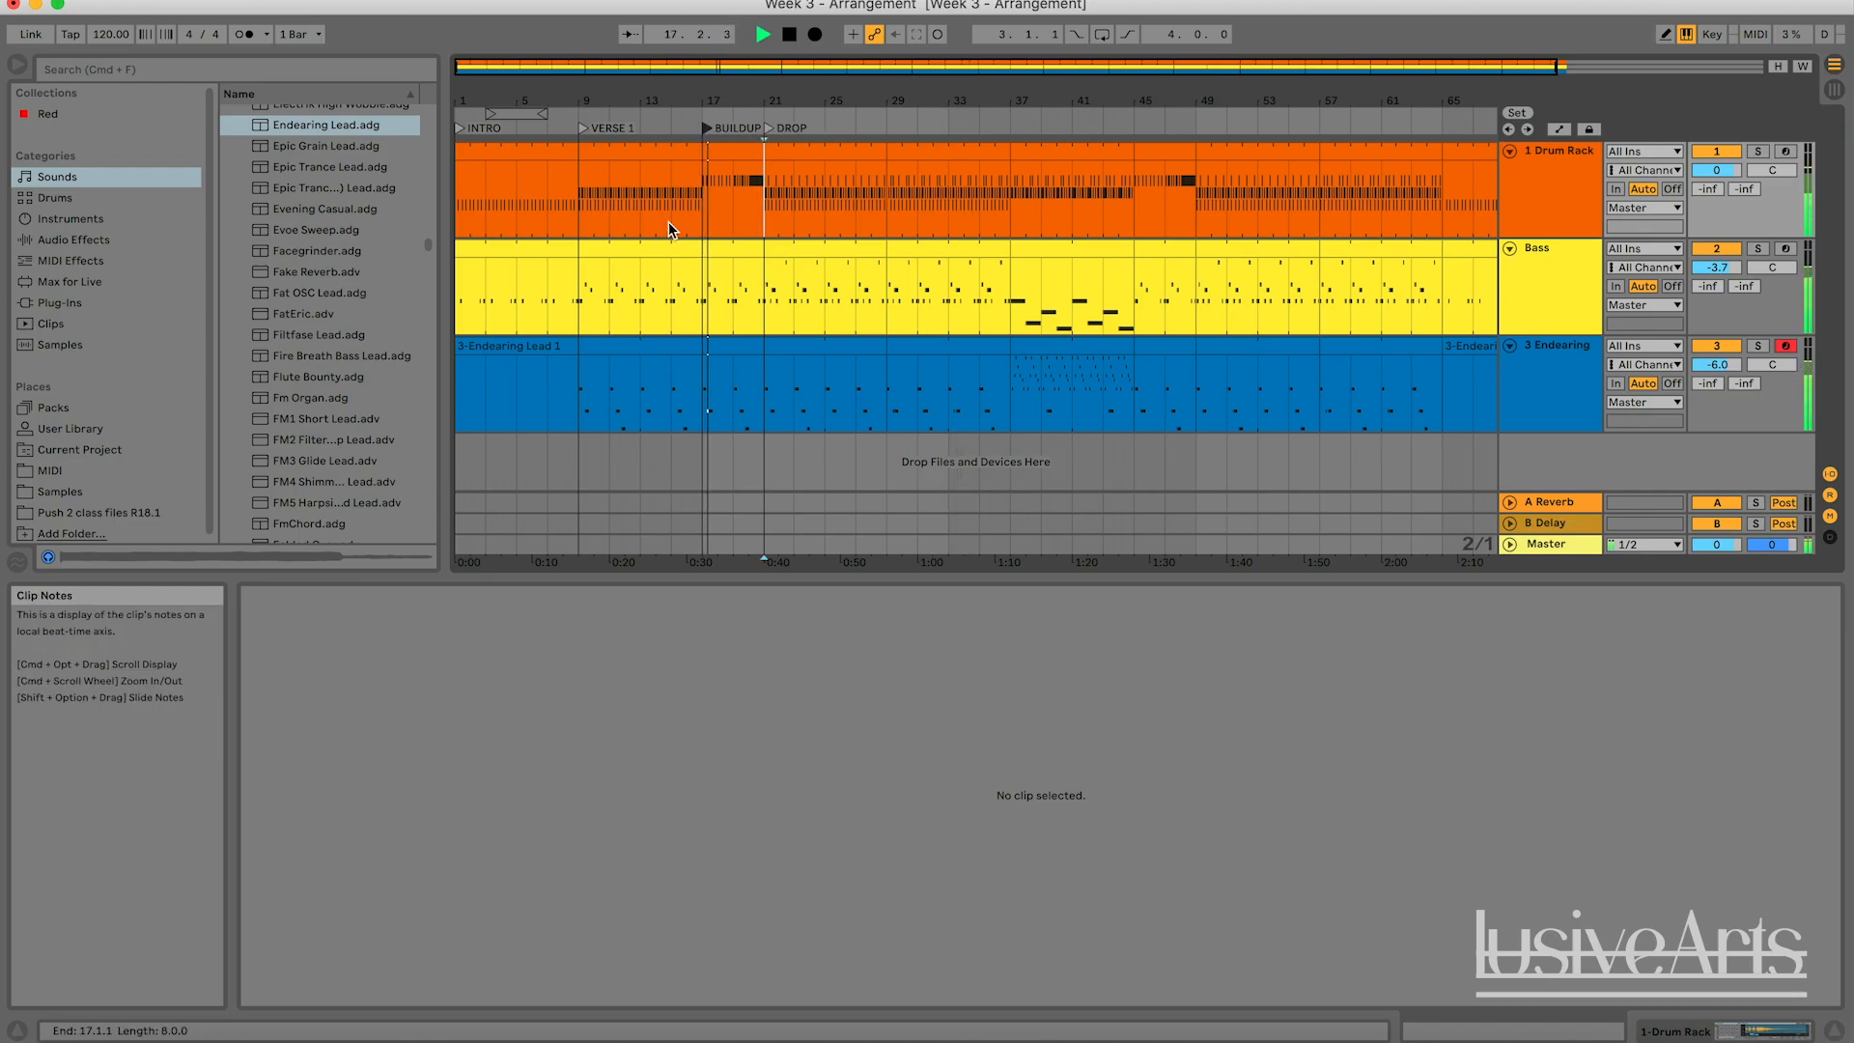
{"action": "left_click", "coordinate": [584, 129]}
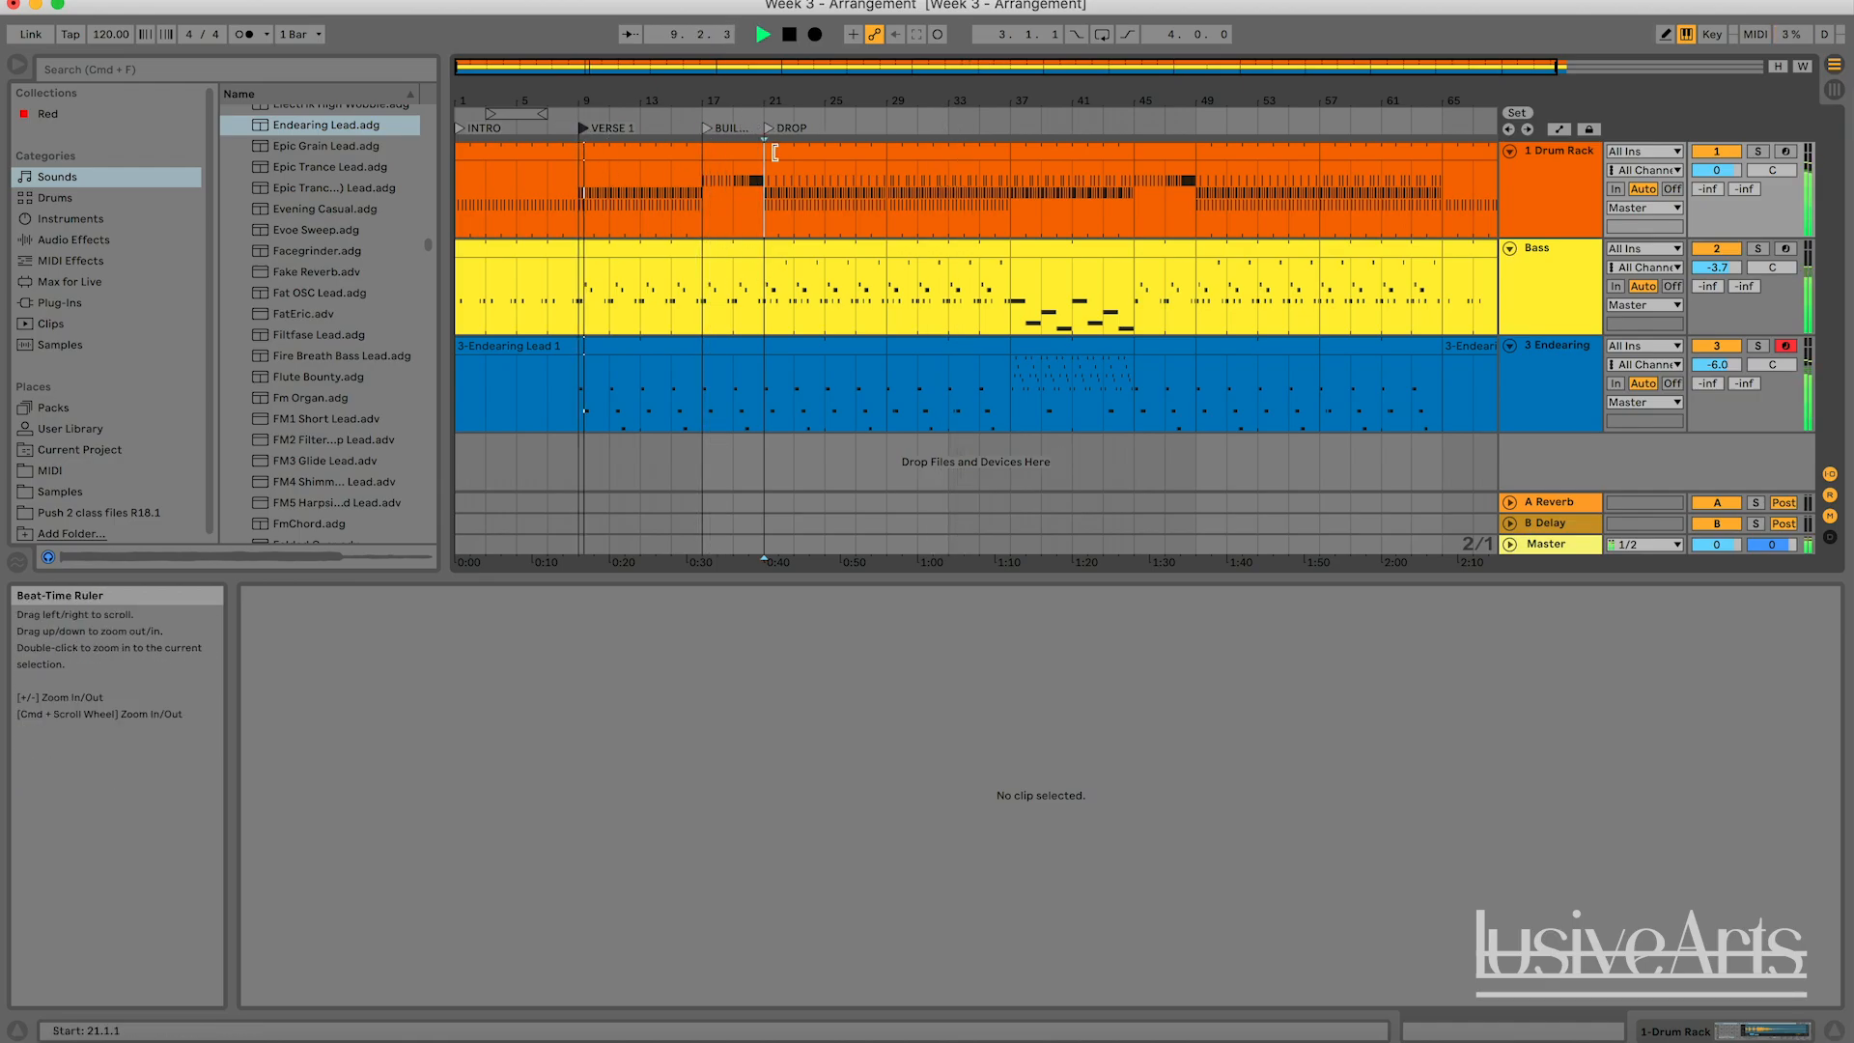
{"action": "left_click", "coordinate": [765, 128]}
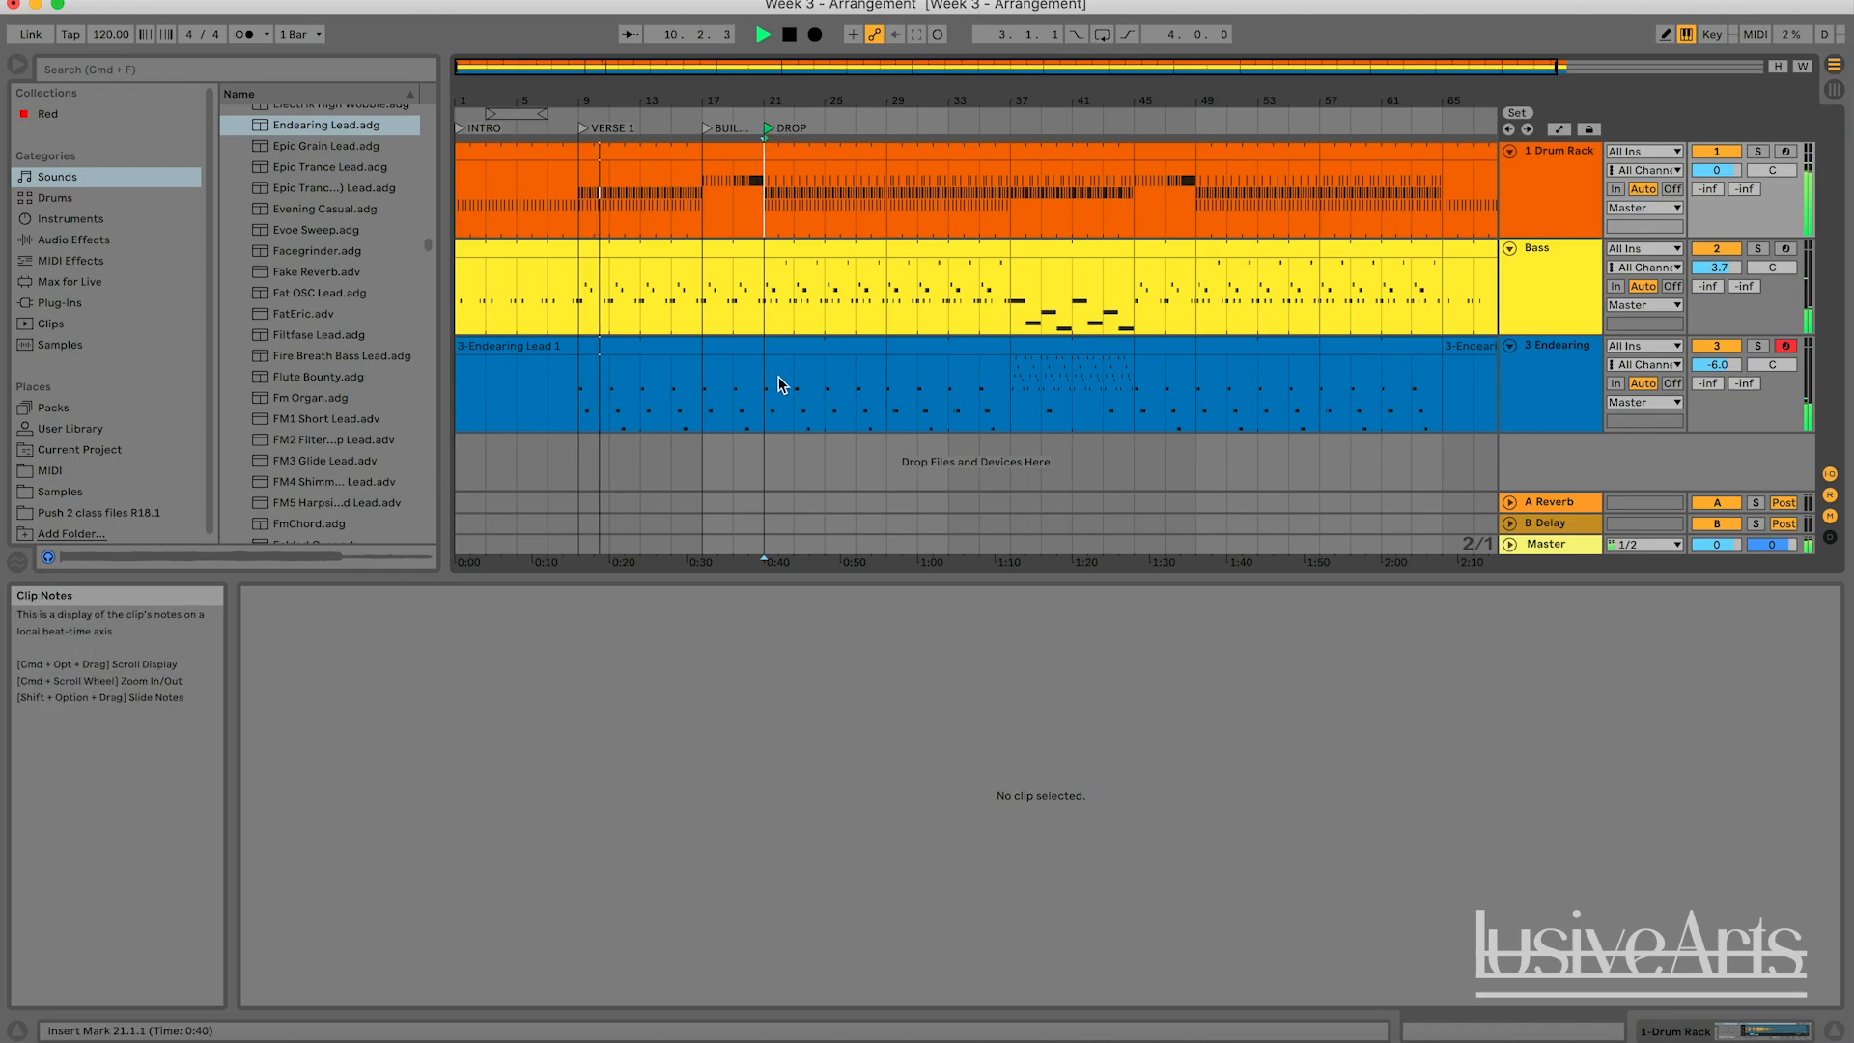
{"action": "key", "text": "space"}
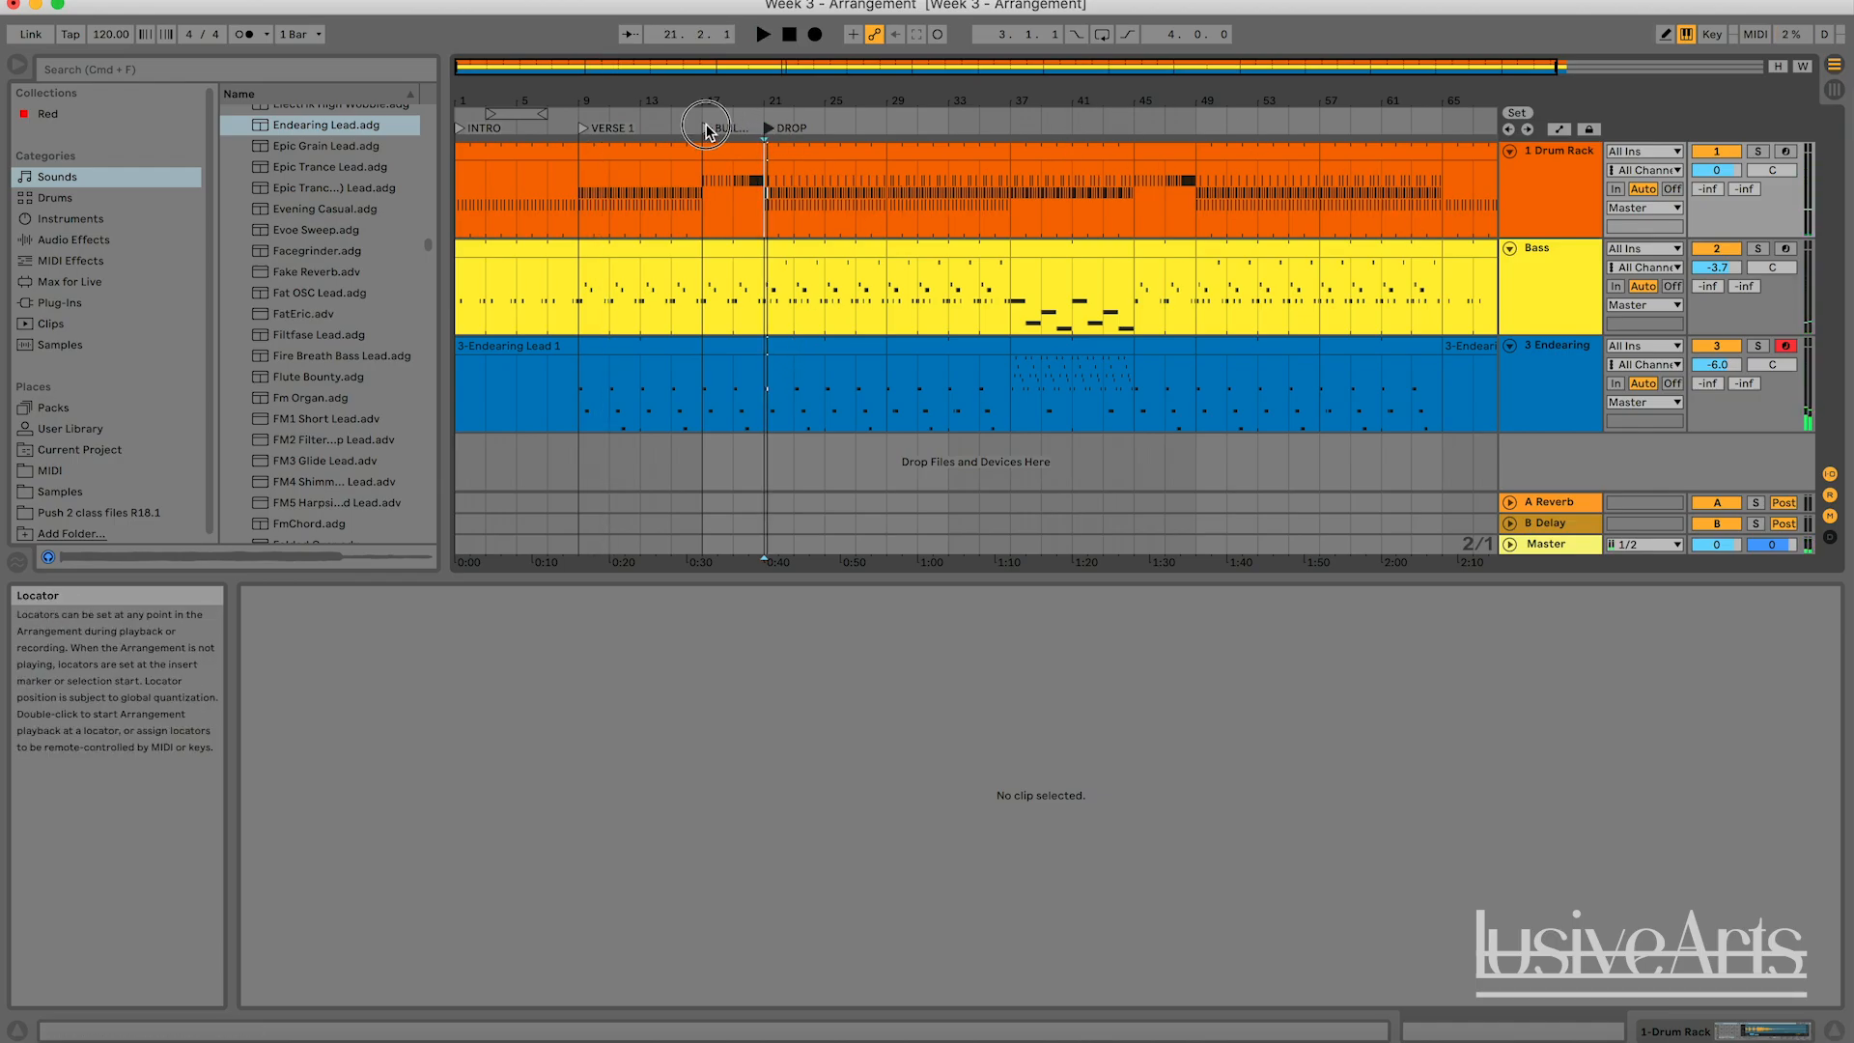
{"action": "left_click", "coordinate": [583, 128]}
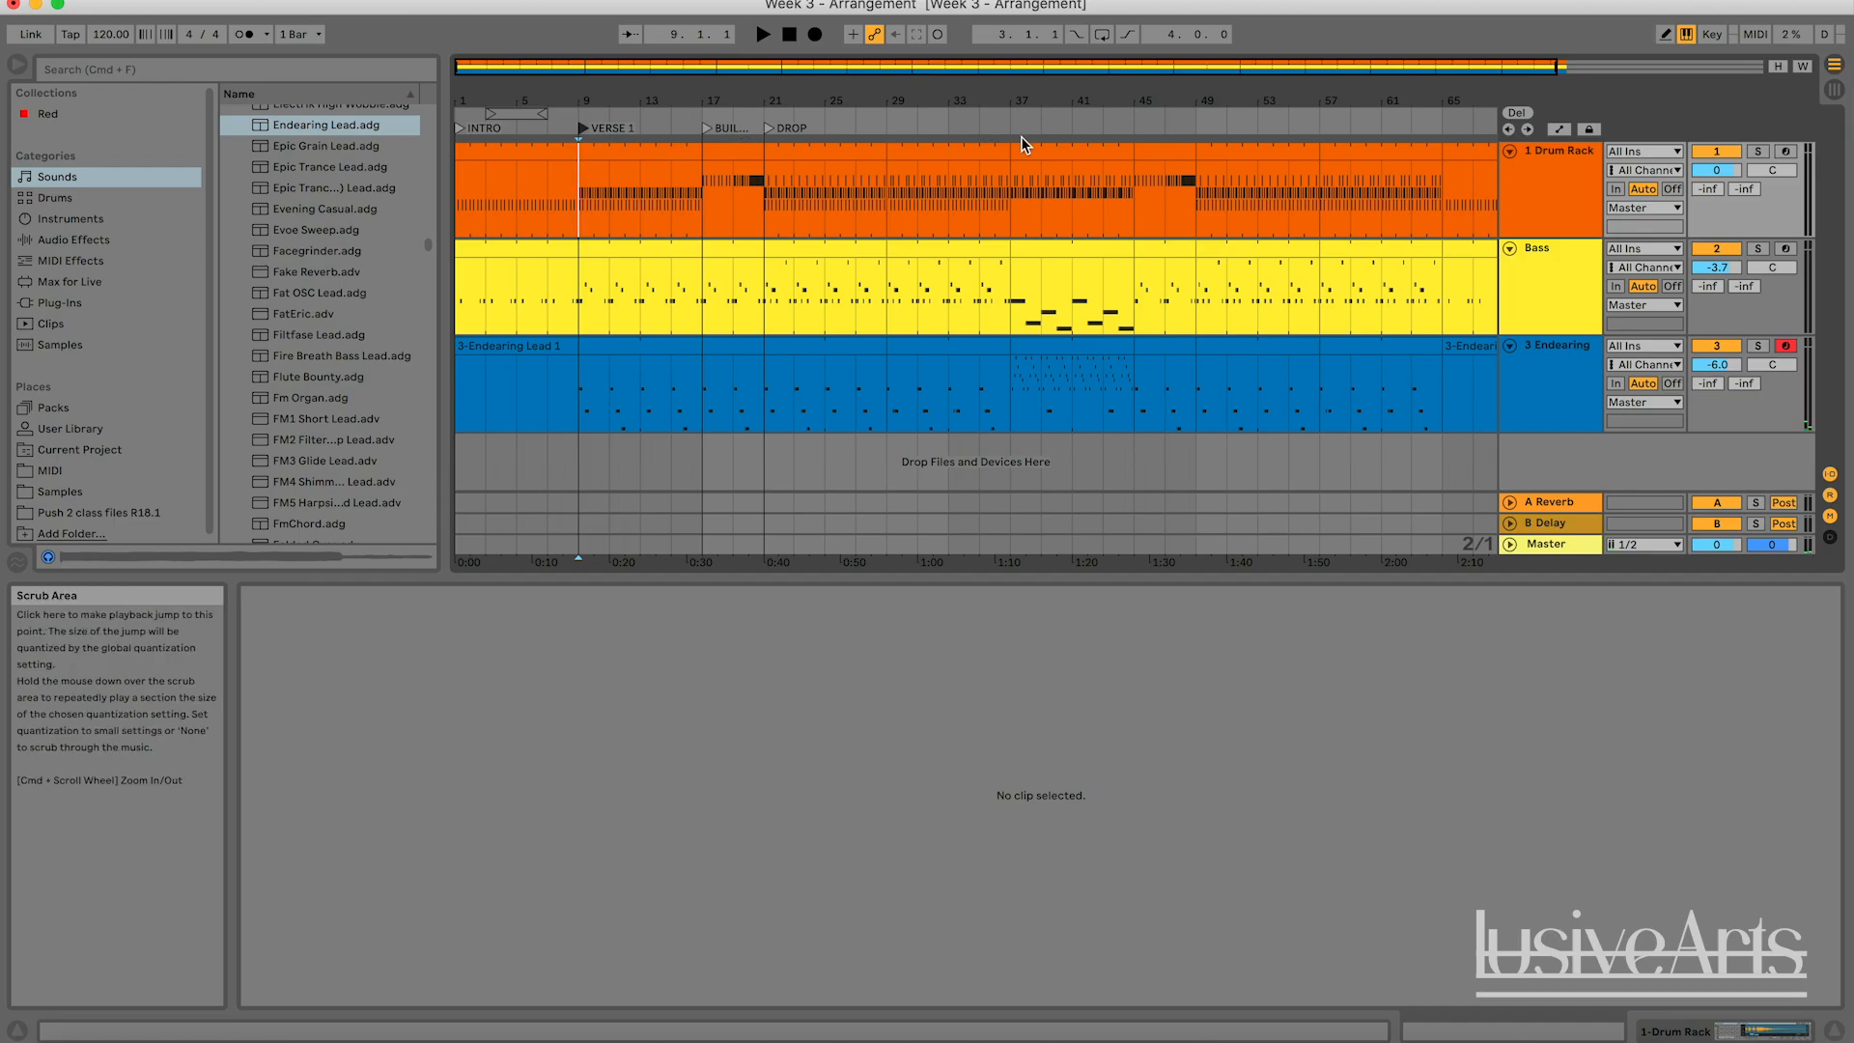
{"action": "left_click_drag", "start_coordinate": [879, 67], "coordinate": [879, 43]}
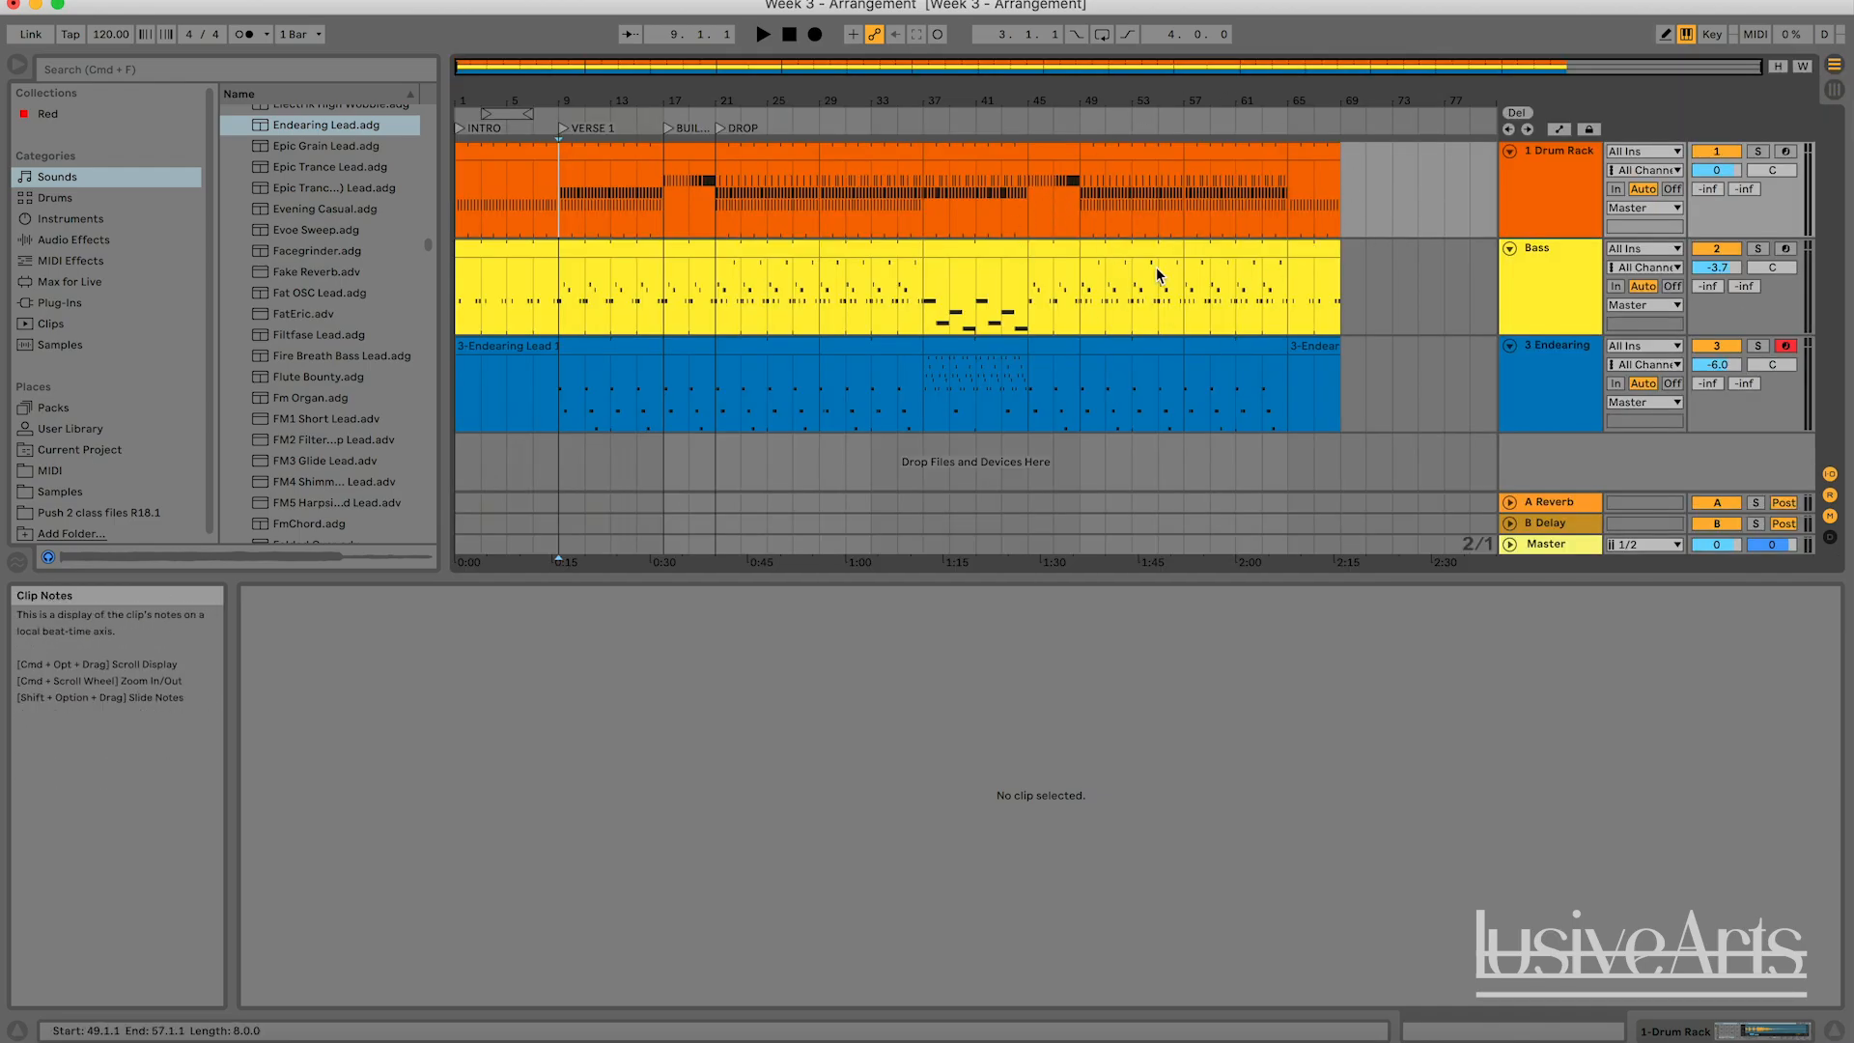
Copy the Bass track's drop clip from Session View into the arrangement at bar 73, and move it to bar 69.
{"action": "left_click", "coordinate": [1834, 89]}
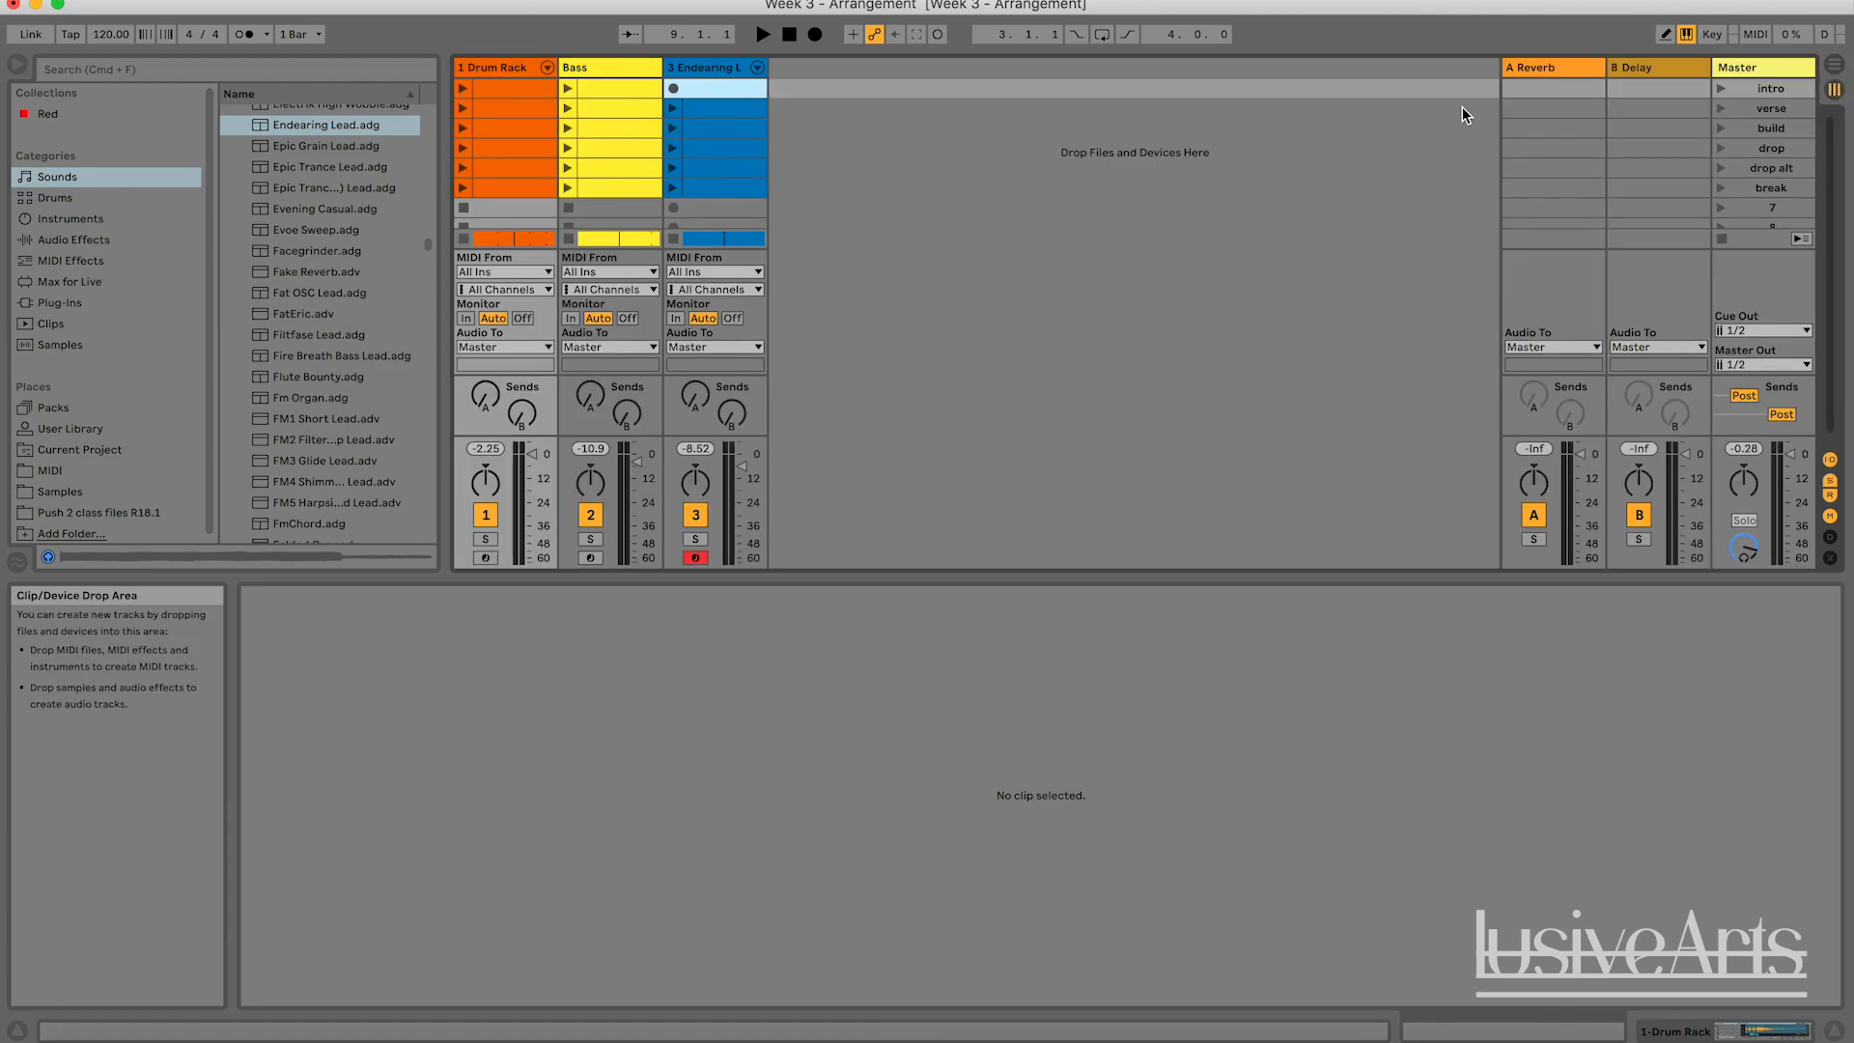
{"action": "left_click", "coordinate": [1834, 65]}
{"action": "left_click", "coordinate": [1834, 88]}
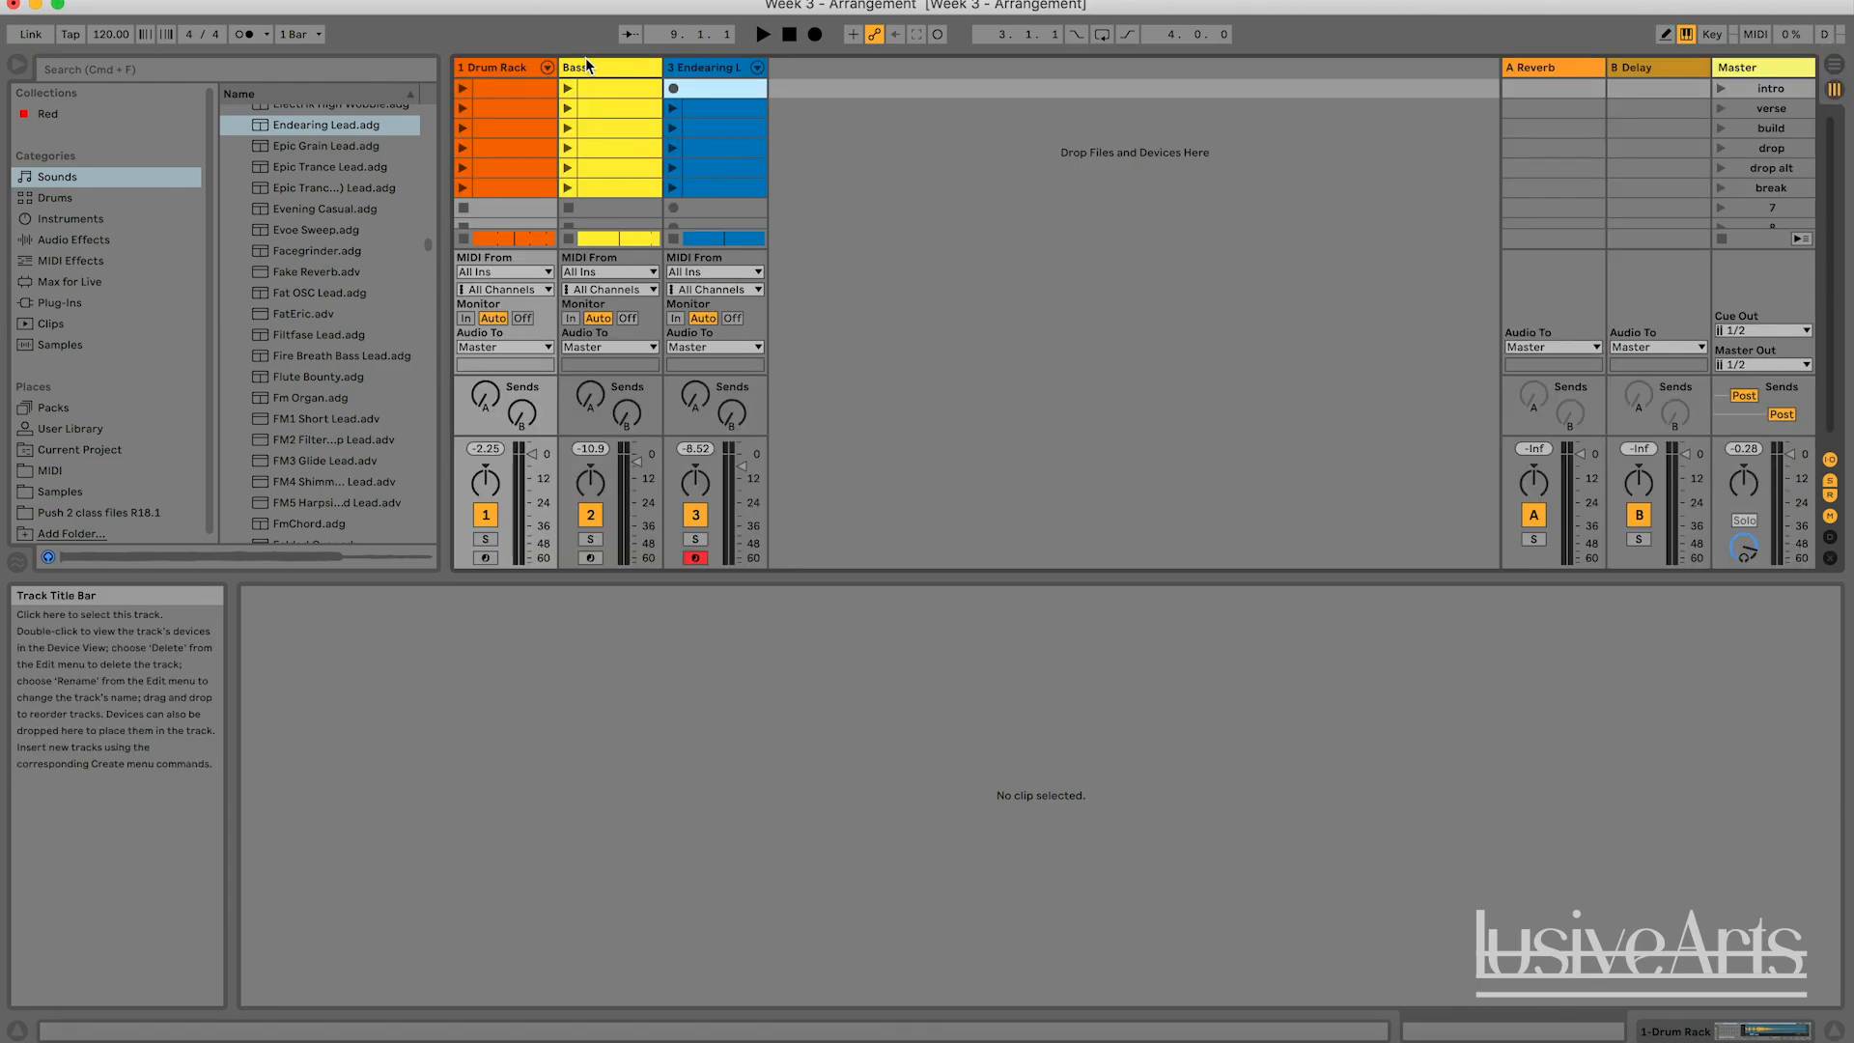
{"action": "left_click", "coordinate": [630, 131]}
{"action": "left_click", "coordinate": [618, 145]}
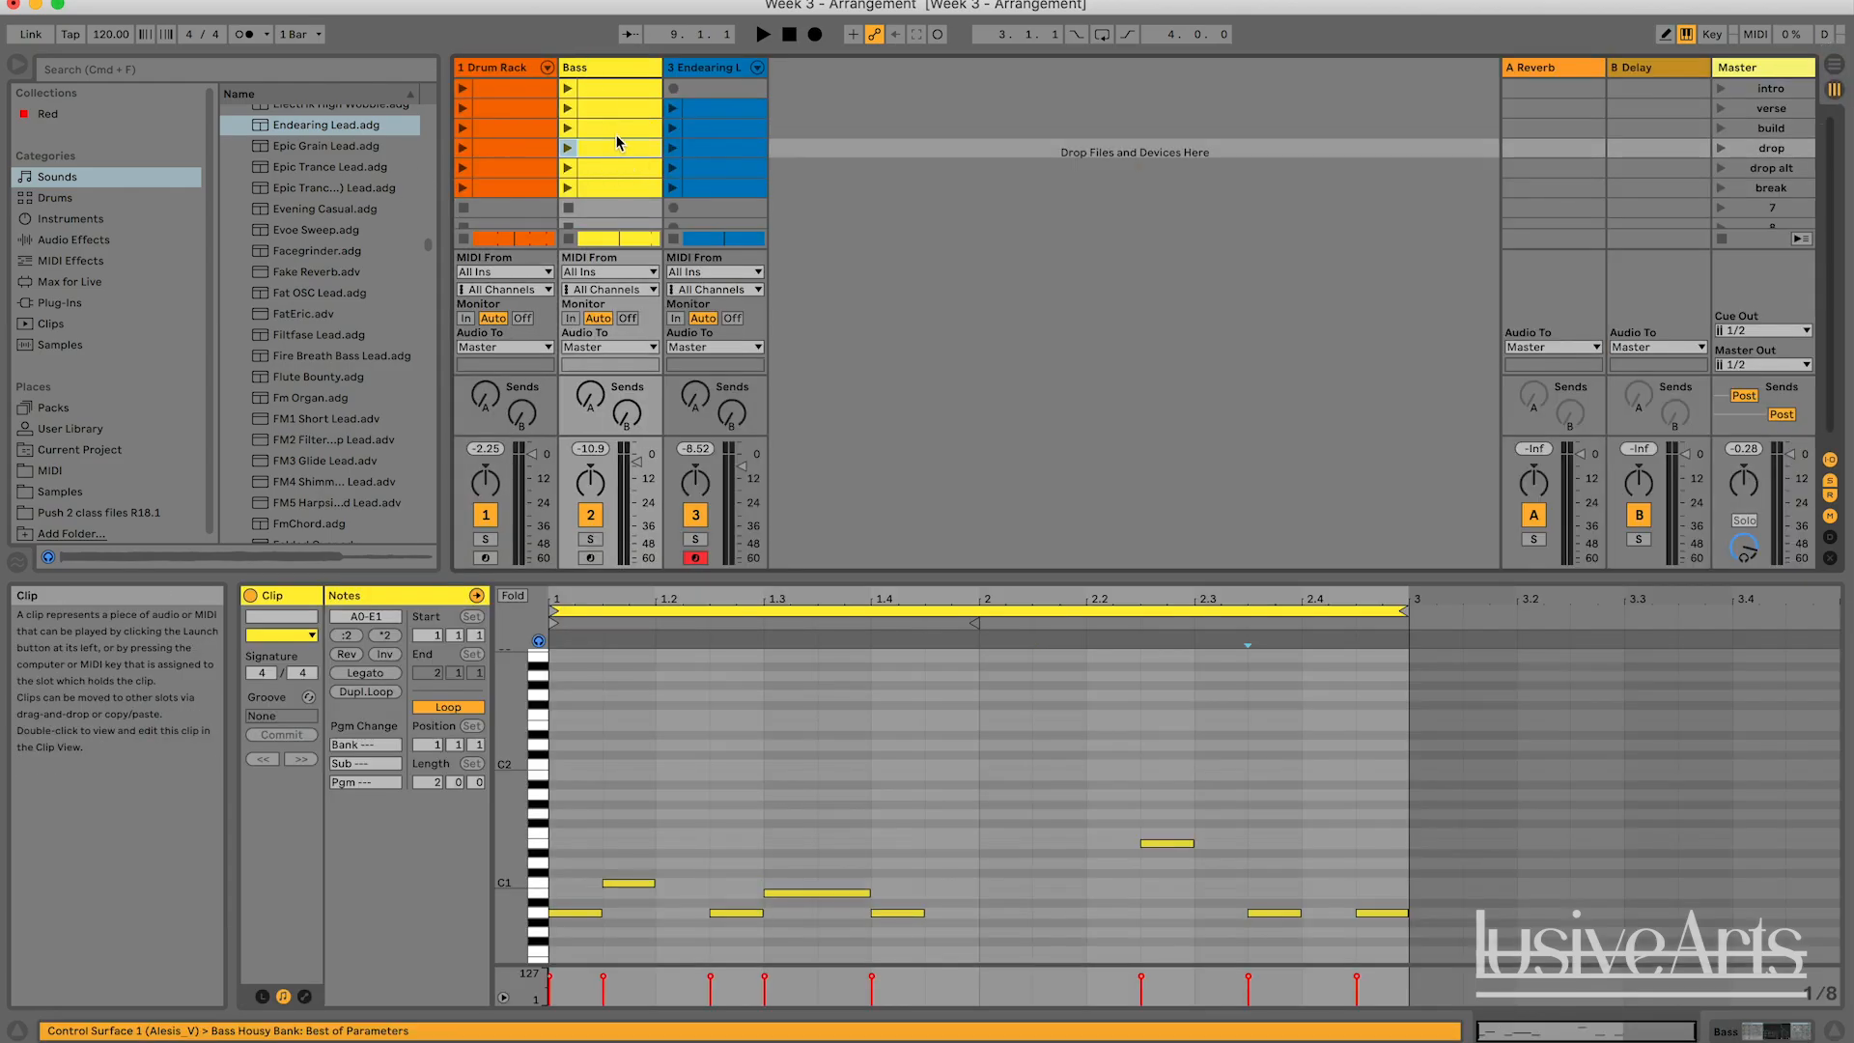
{"action": "key", "text": "Up"}
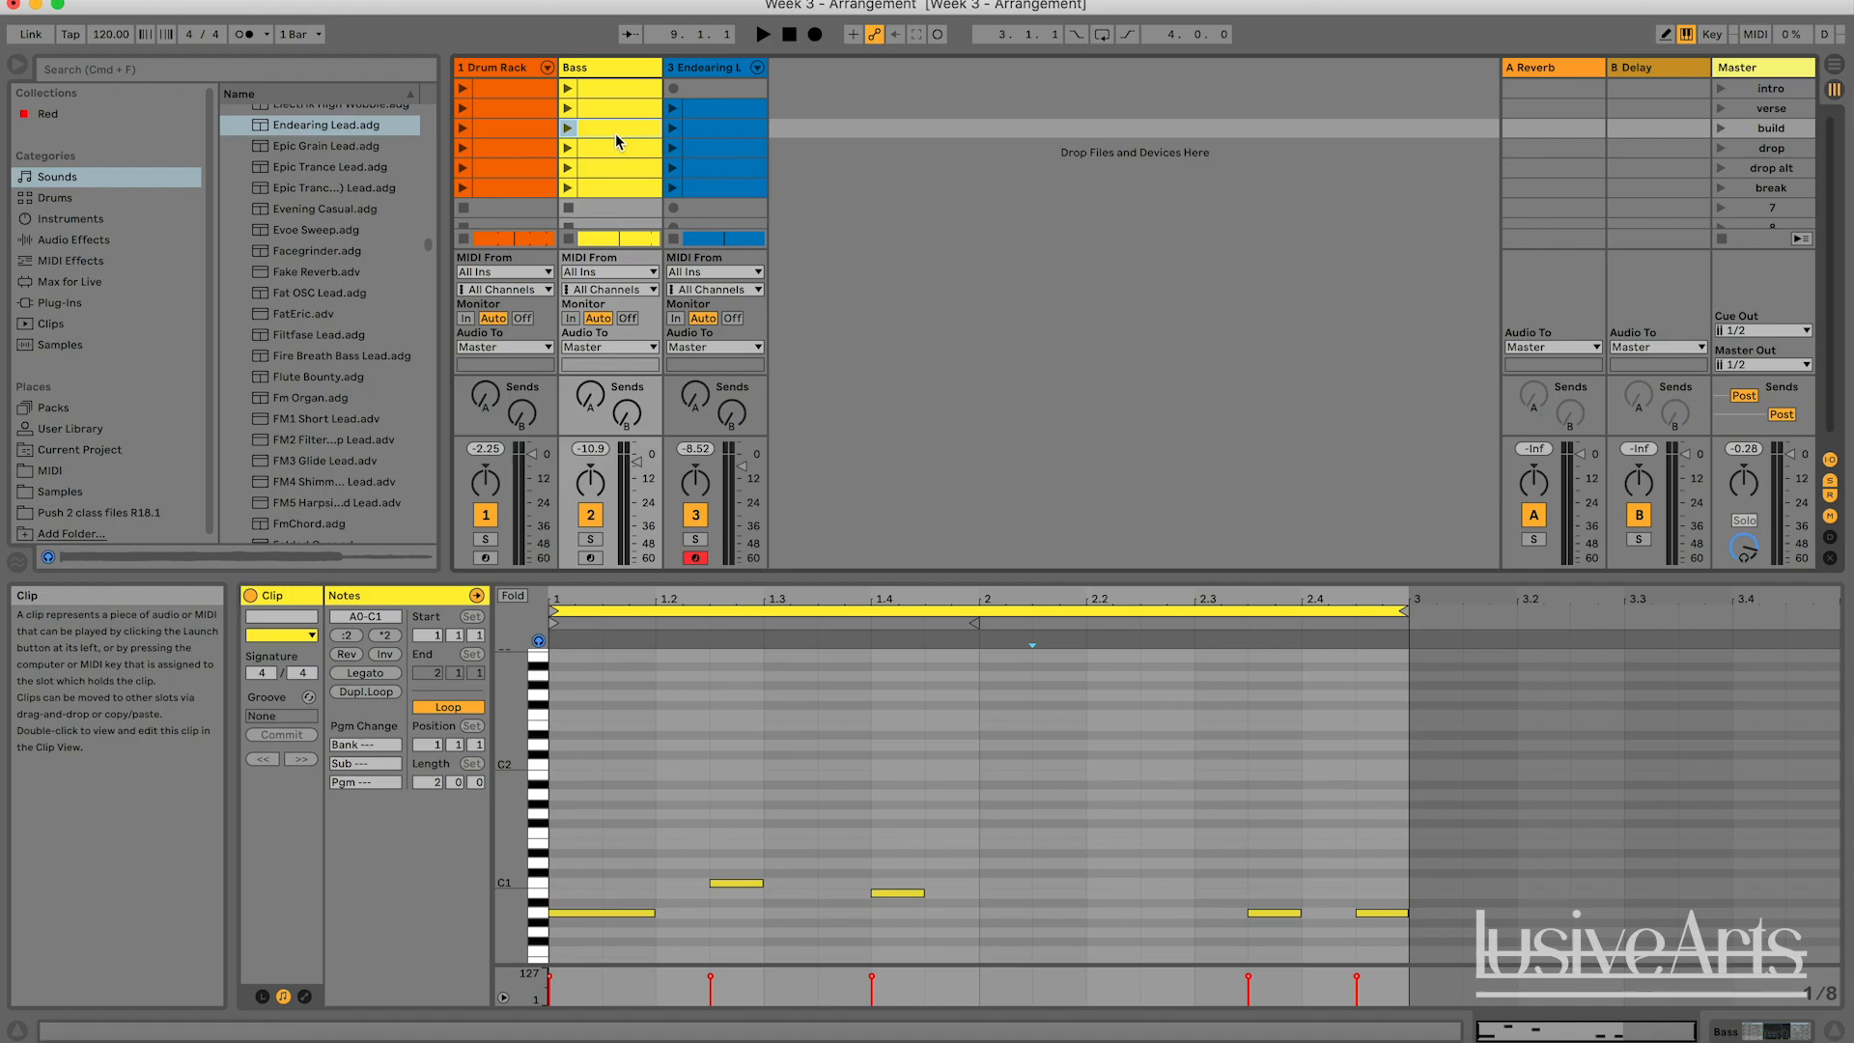
{"action": "left_click", "coordinate": [612, 146]}
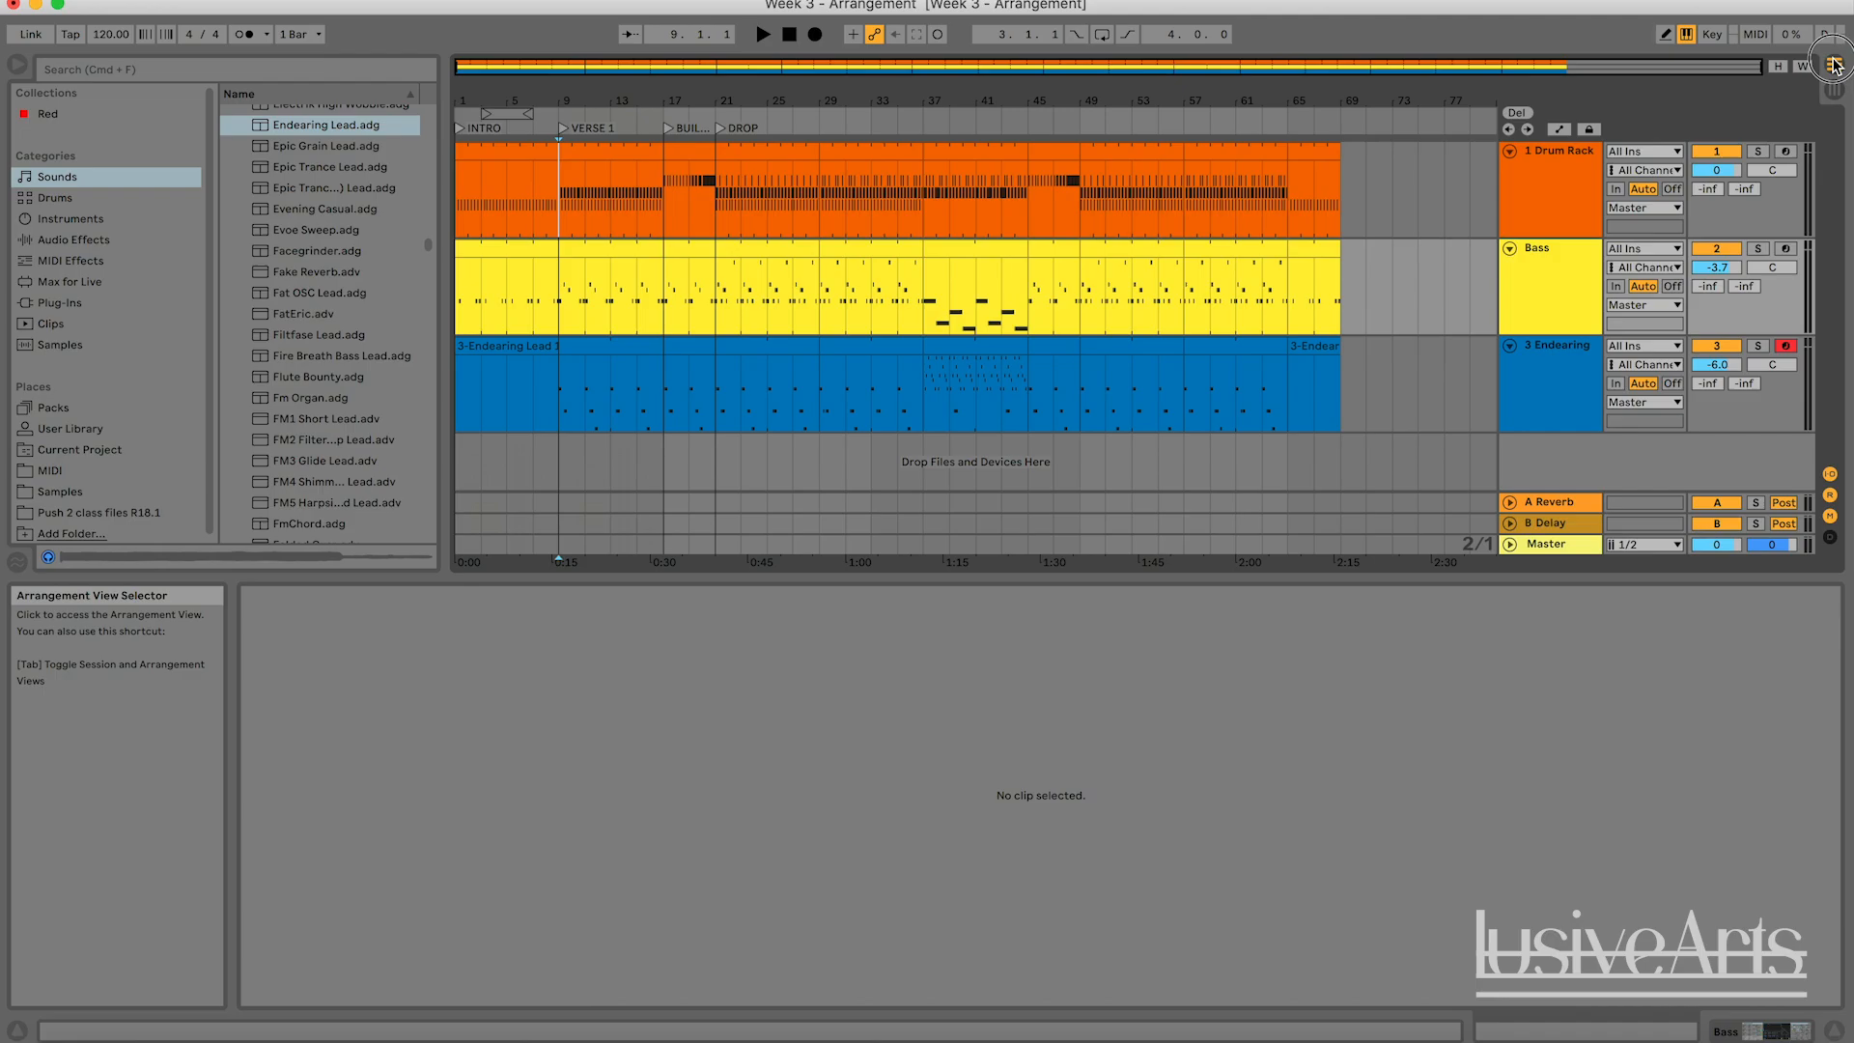
{"action": "key", "text": "Tab"}
{"action": "left_click", "coordinate": [1389, 257]}
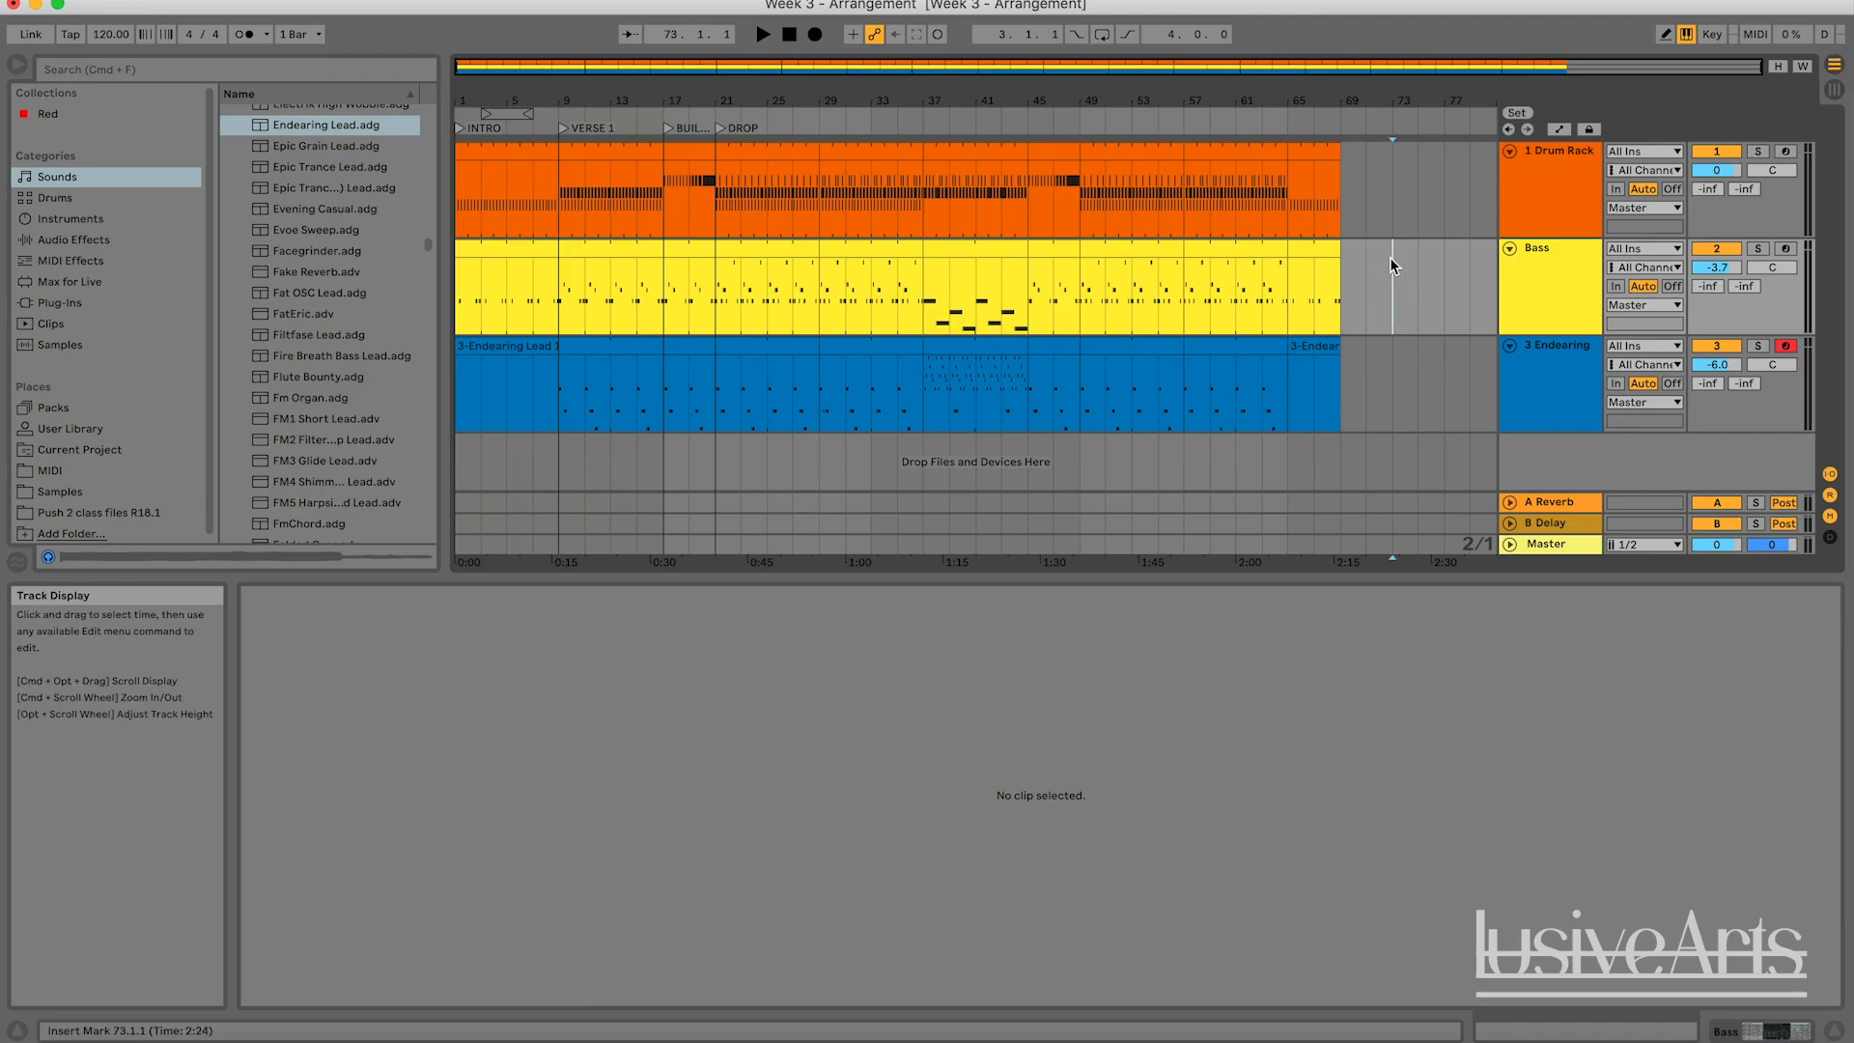
{"action": "key", "text": "super+v"}
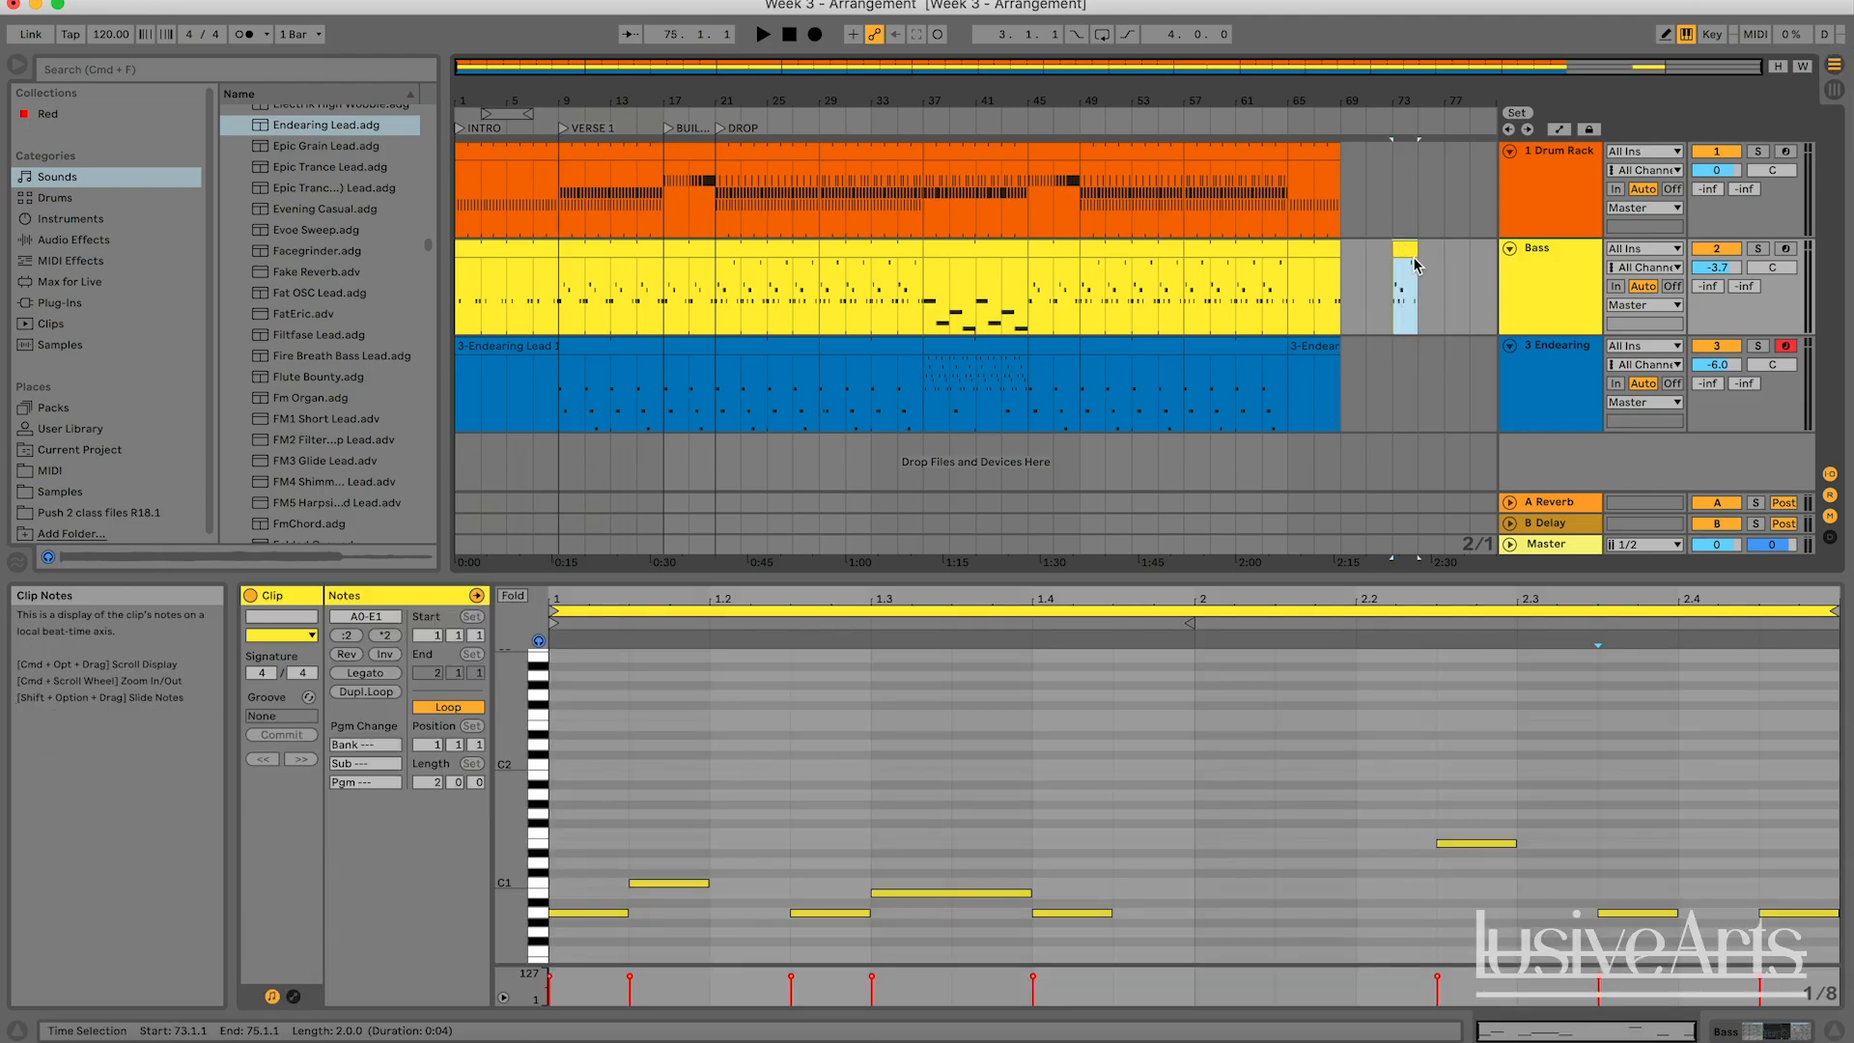
{"action": "left_click_drag", "start_coordinate": [1405, 253], "coordinate": [1361, 259]}
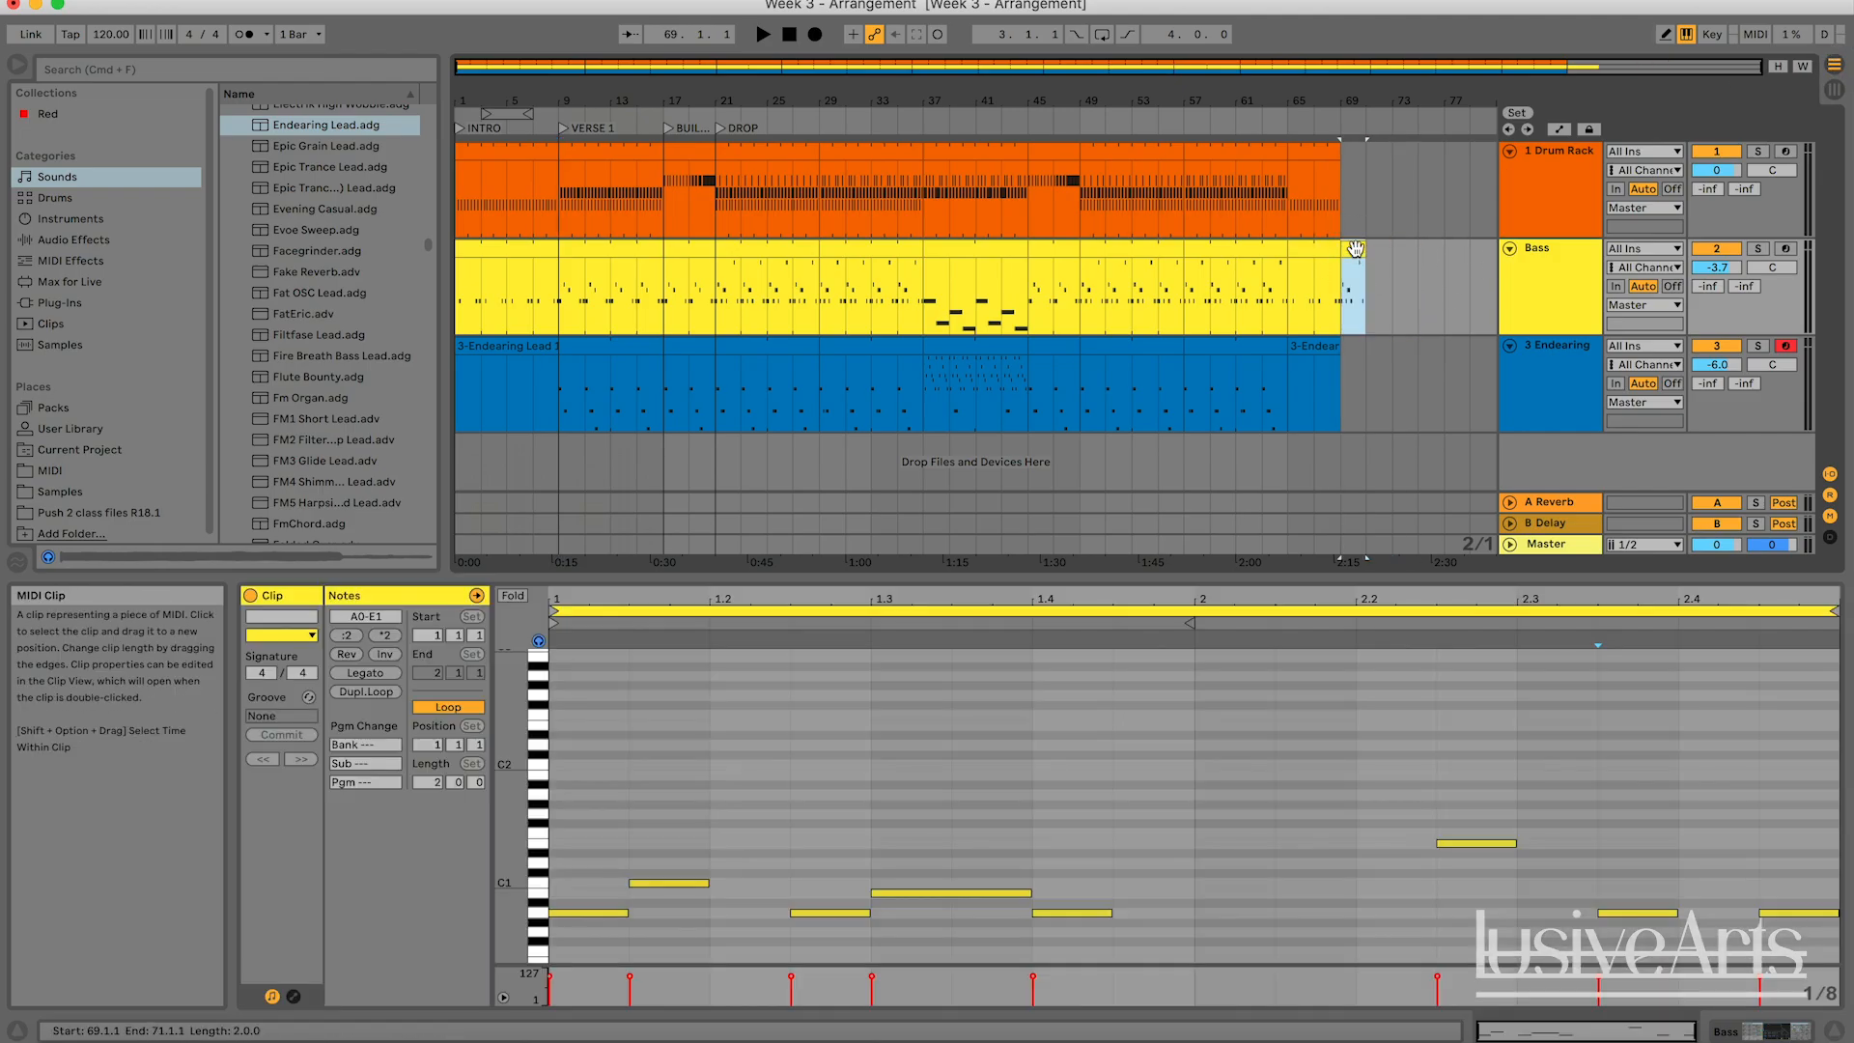
{"action": "mouse_move", "coordinate": [927, 66]}
{"action": "left_mouse_down"}
{"action": "mouse_move", "coordinate": [927, 41]}
{"action": "mouse_move", "coordinate": [908, 39]}
{"action": "left_mouse_up"}
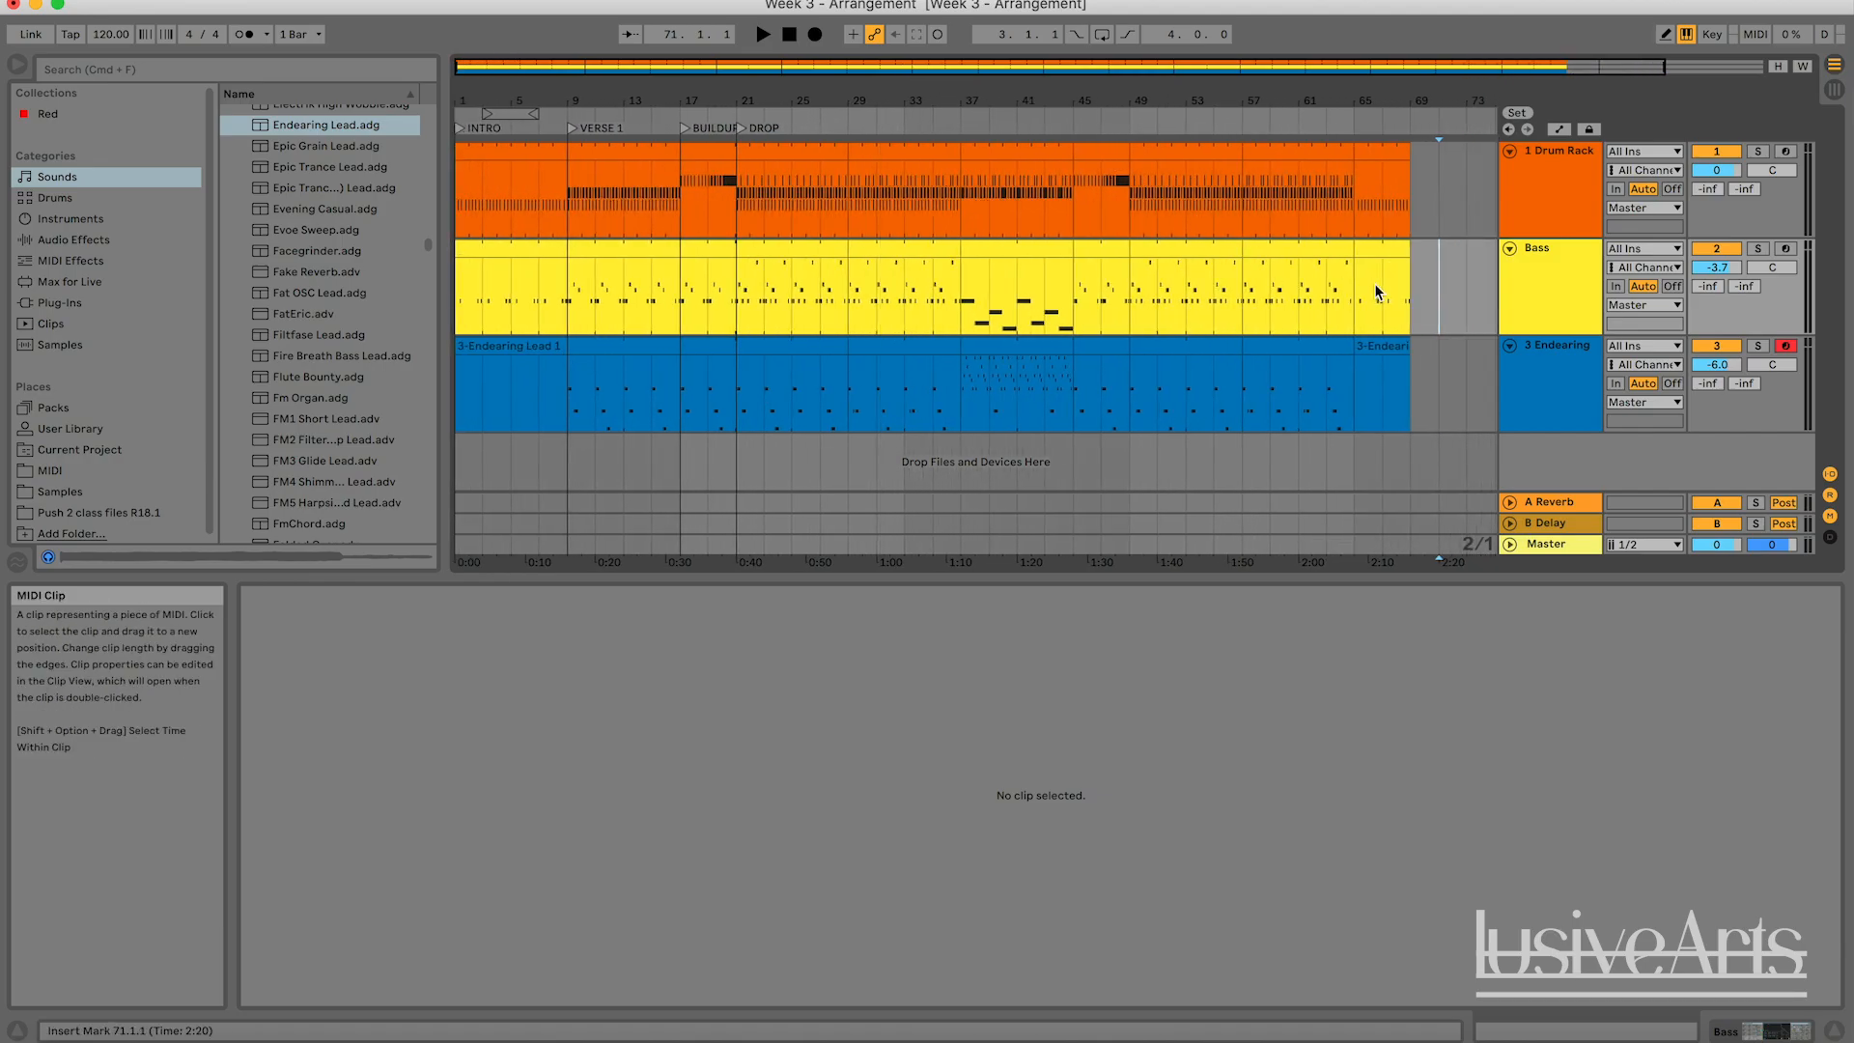
{"action": "left_click", "coordinate": [1420, 299]}
{"action": "left_click", "coordinate": [1411, 369]}
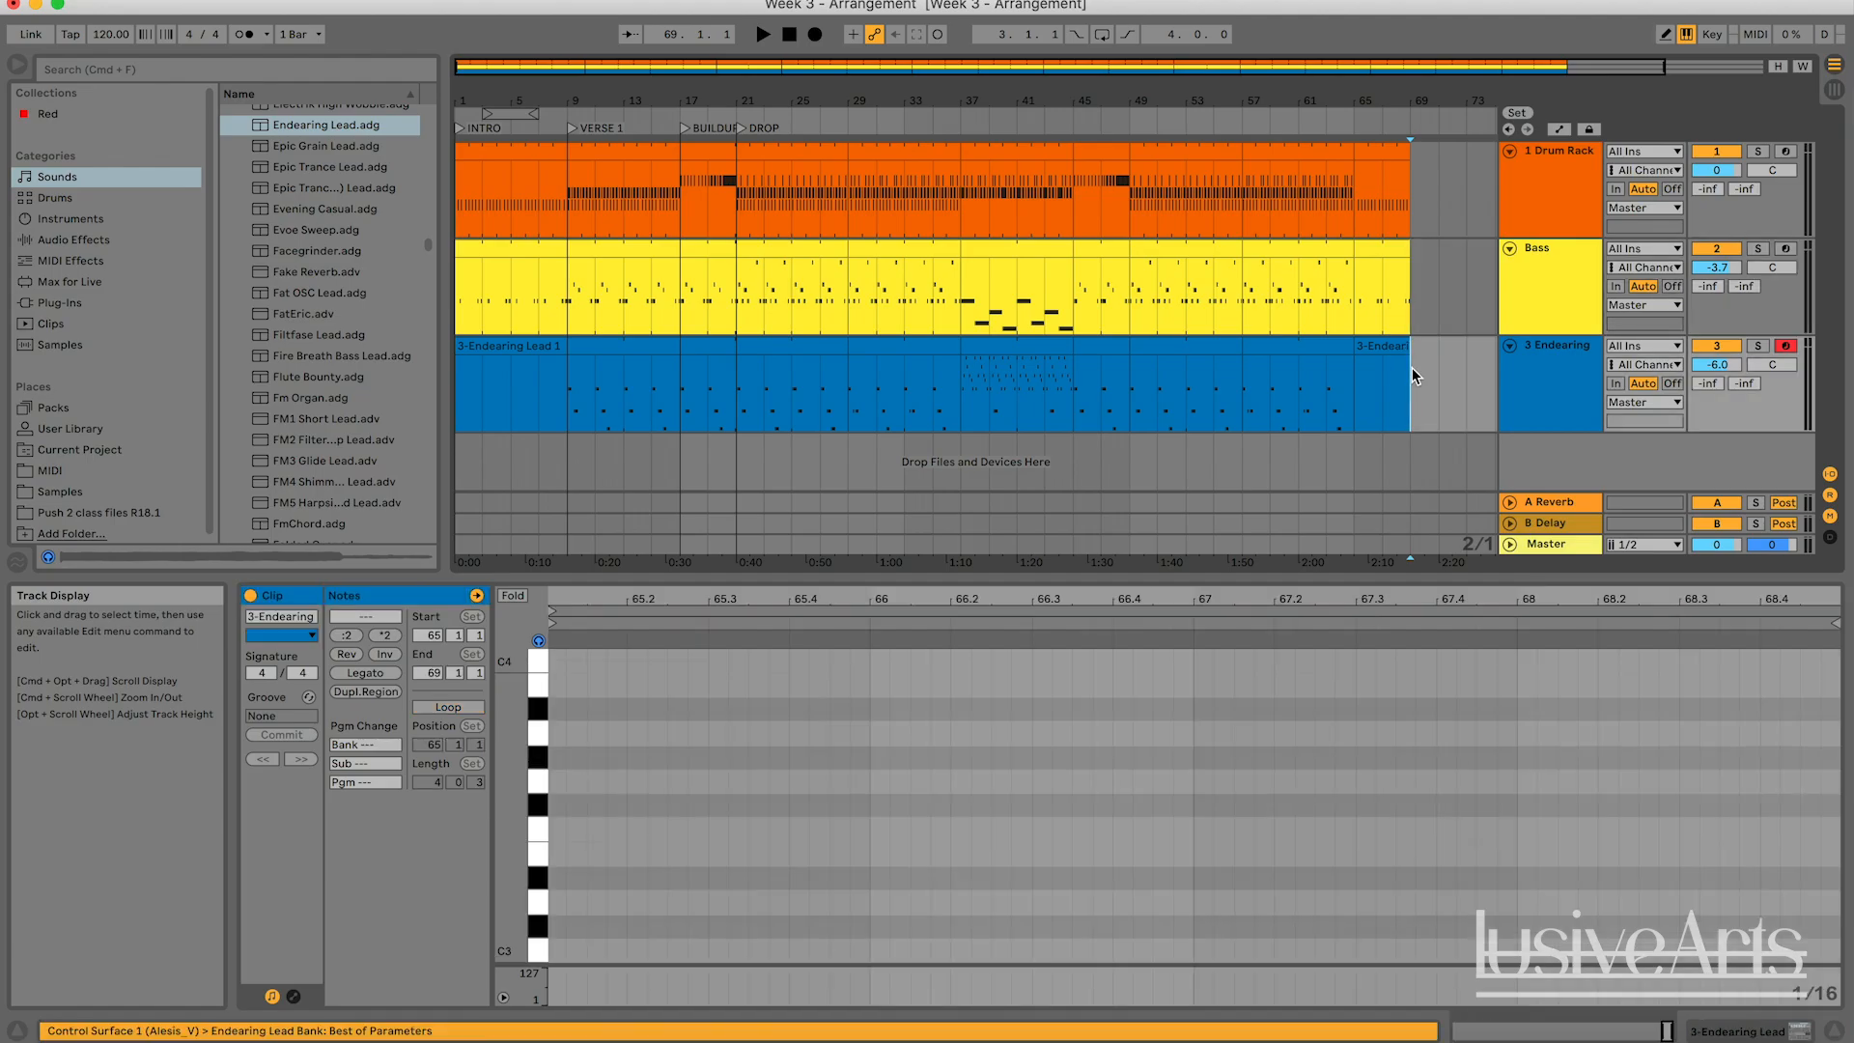
{"action": "left_click", "coordinate": [1382, 345]}
{"action": "left_click", "coordinate": [1411, 398]}
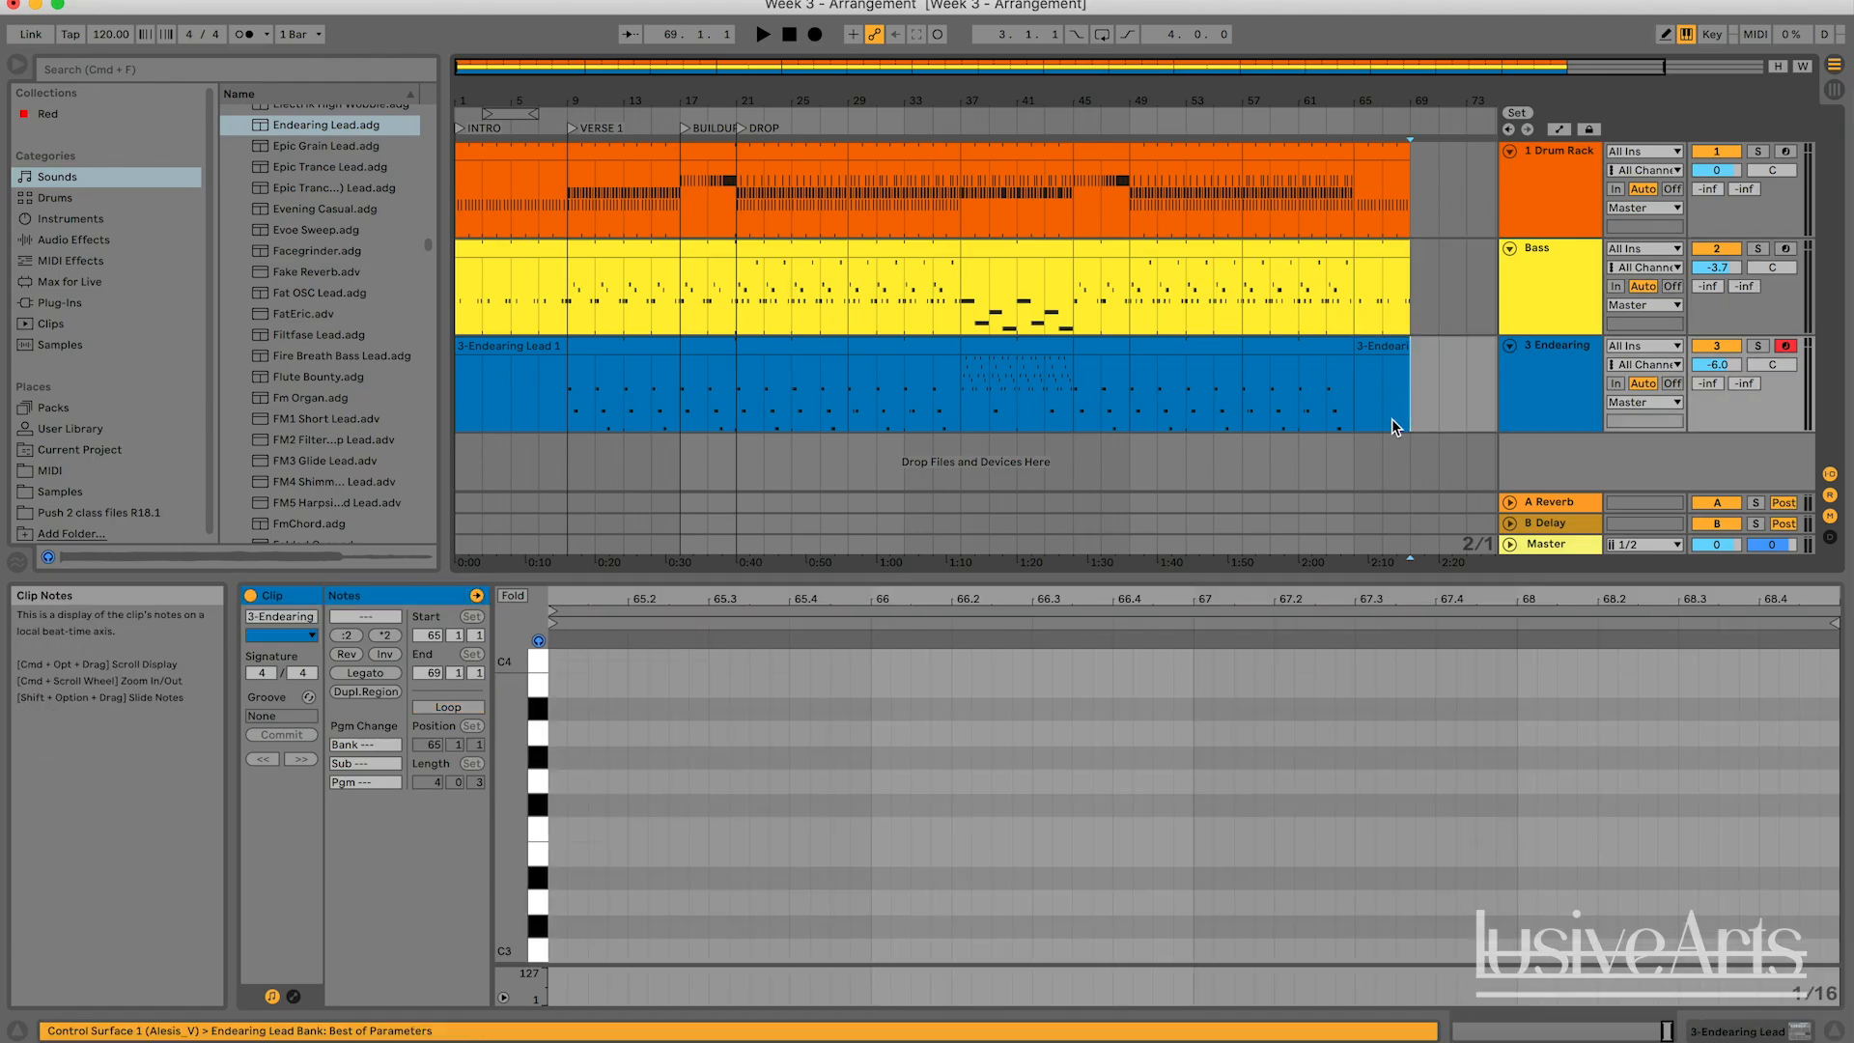
{"action": "scroll", "coordinate": [1392, 420], "scroll_direction": "right", "scroll_amount": 3}
{"action": "scroll", "coordinate": [1393, 420], "scroll_direction": "left", "scroll_amount": 3}
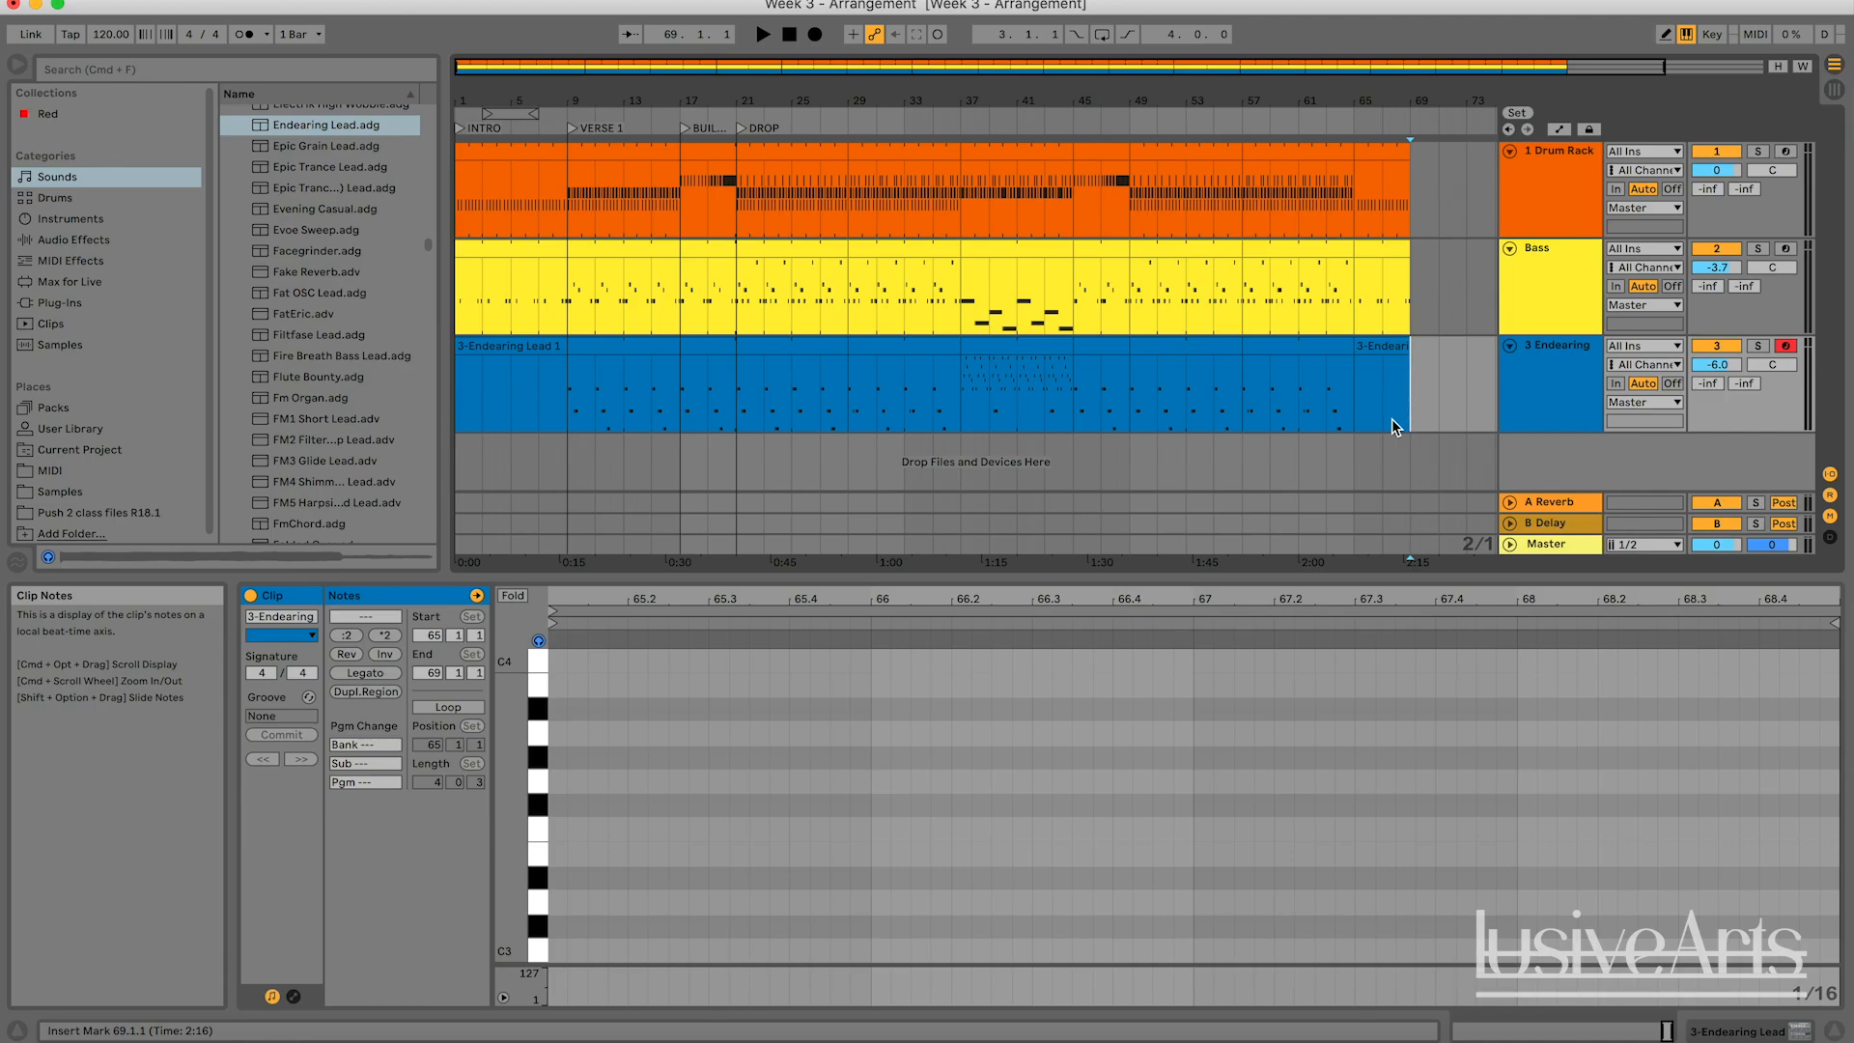
{"action": "left_click", "coordinate": [1473, 391]}
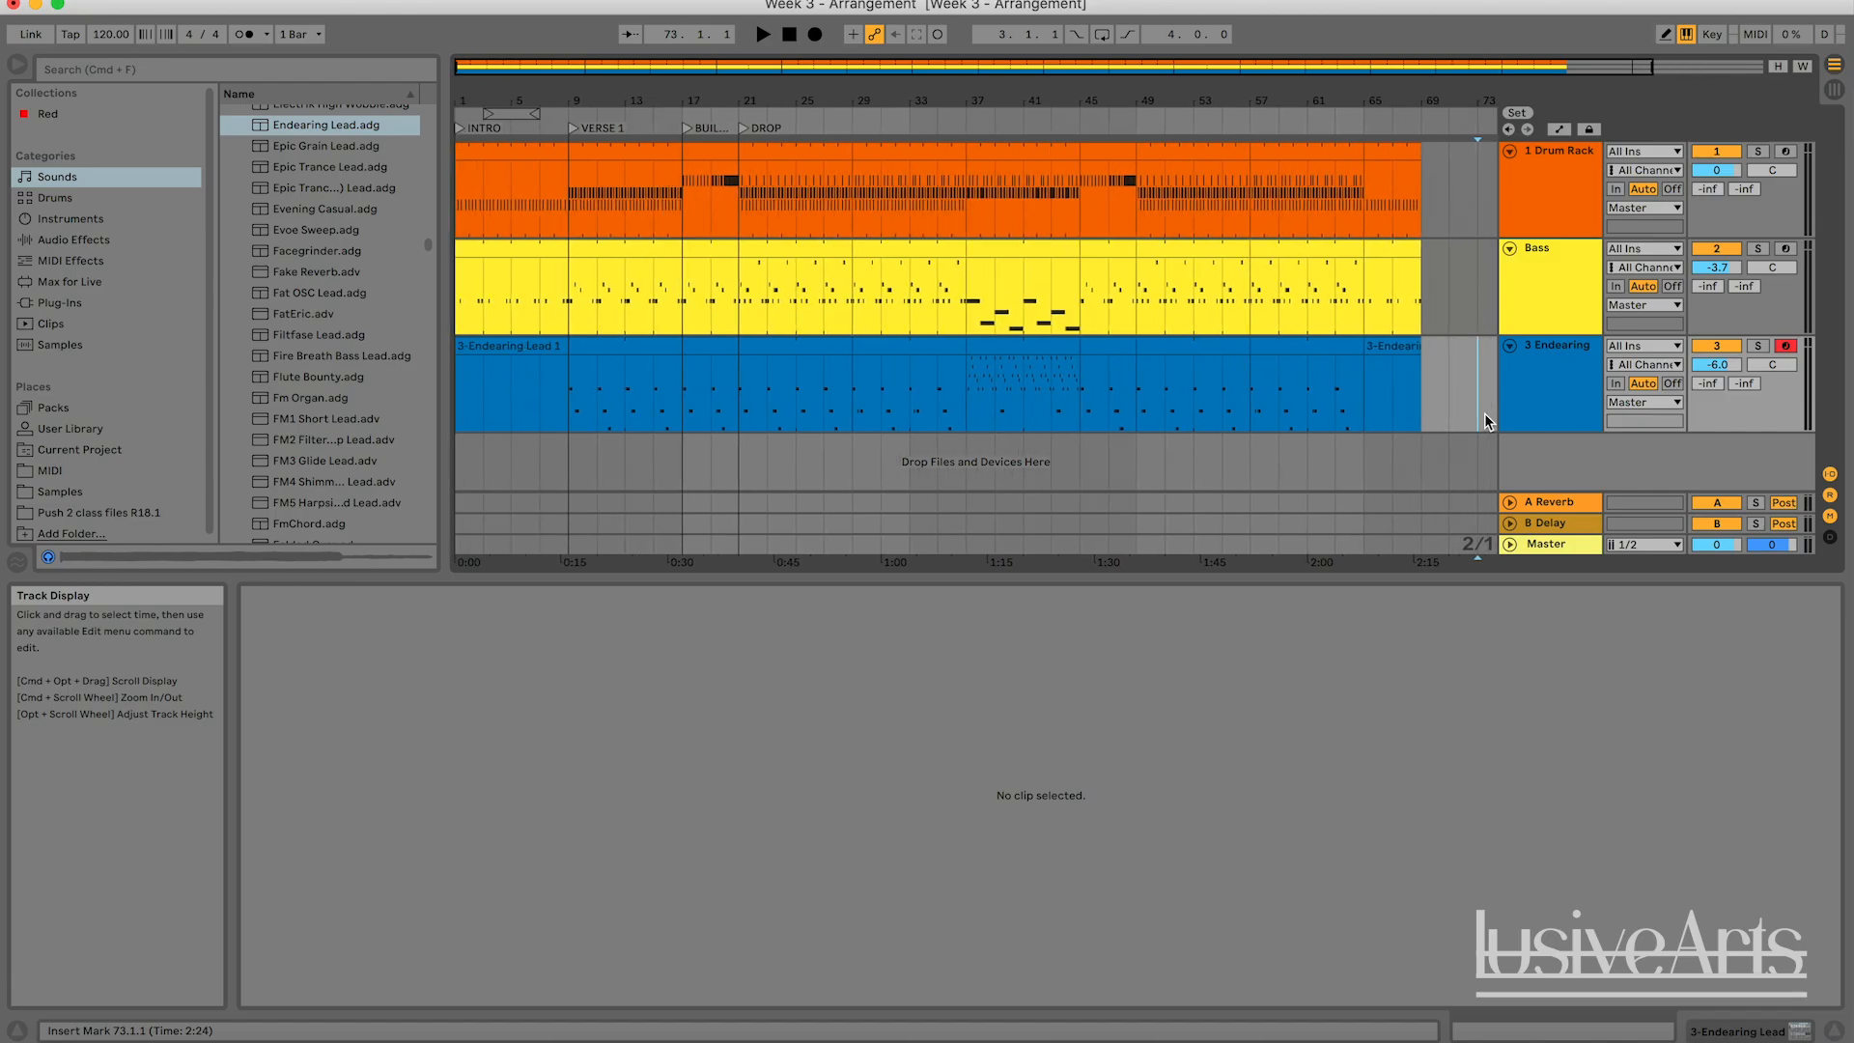
{"action": "left_click", "coordinate": [1458, 383]}
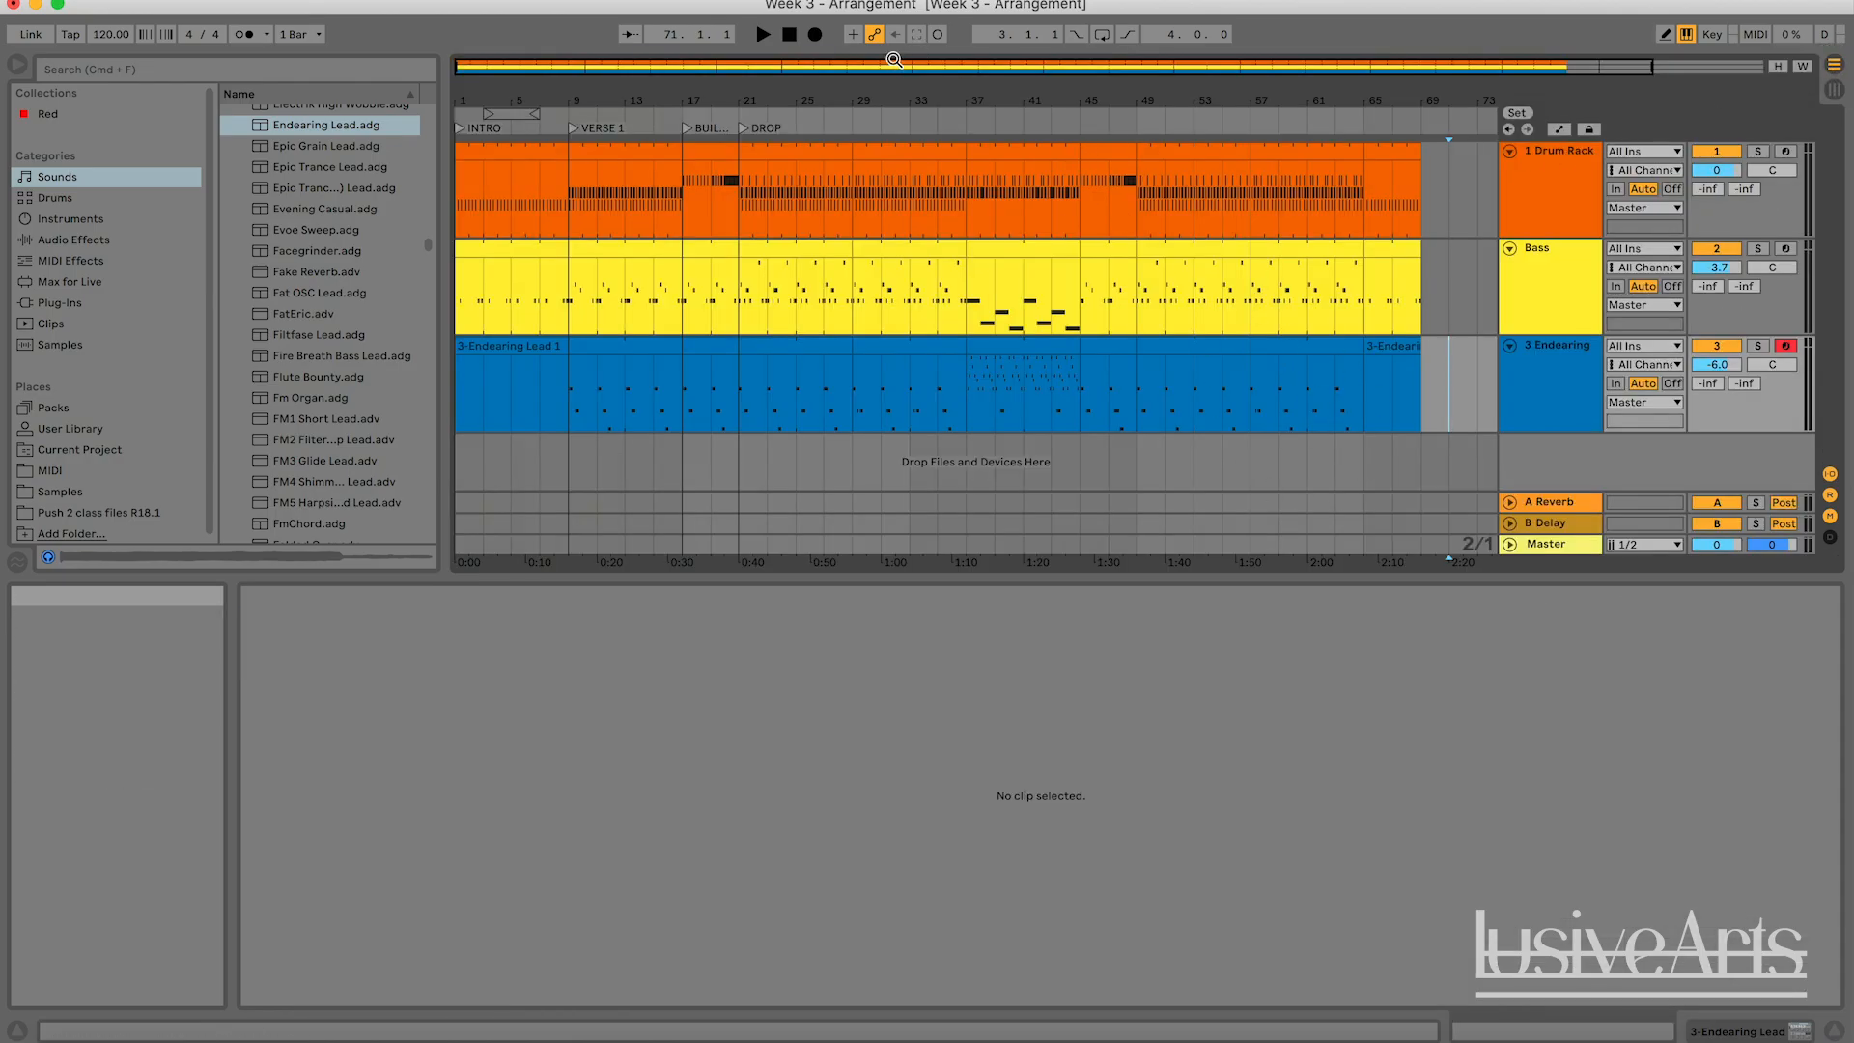
{"action": "left_click_drag", "start_coordinate": [929, 104], "coordinate": [931, 100]}
{"action": "left_click", "coordinate": [1467, 390]}
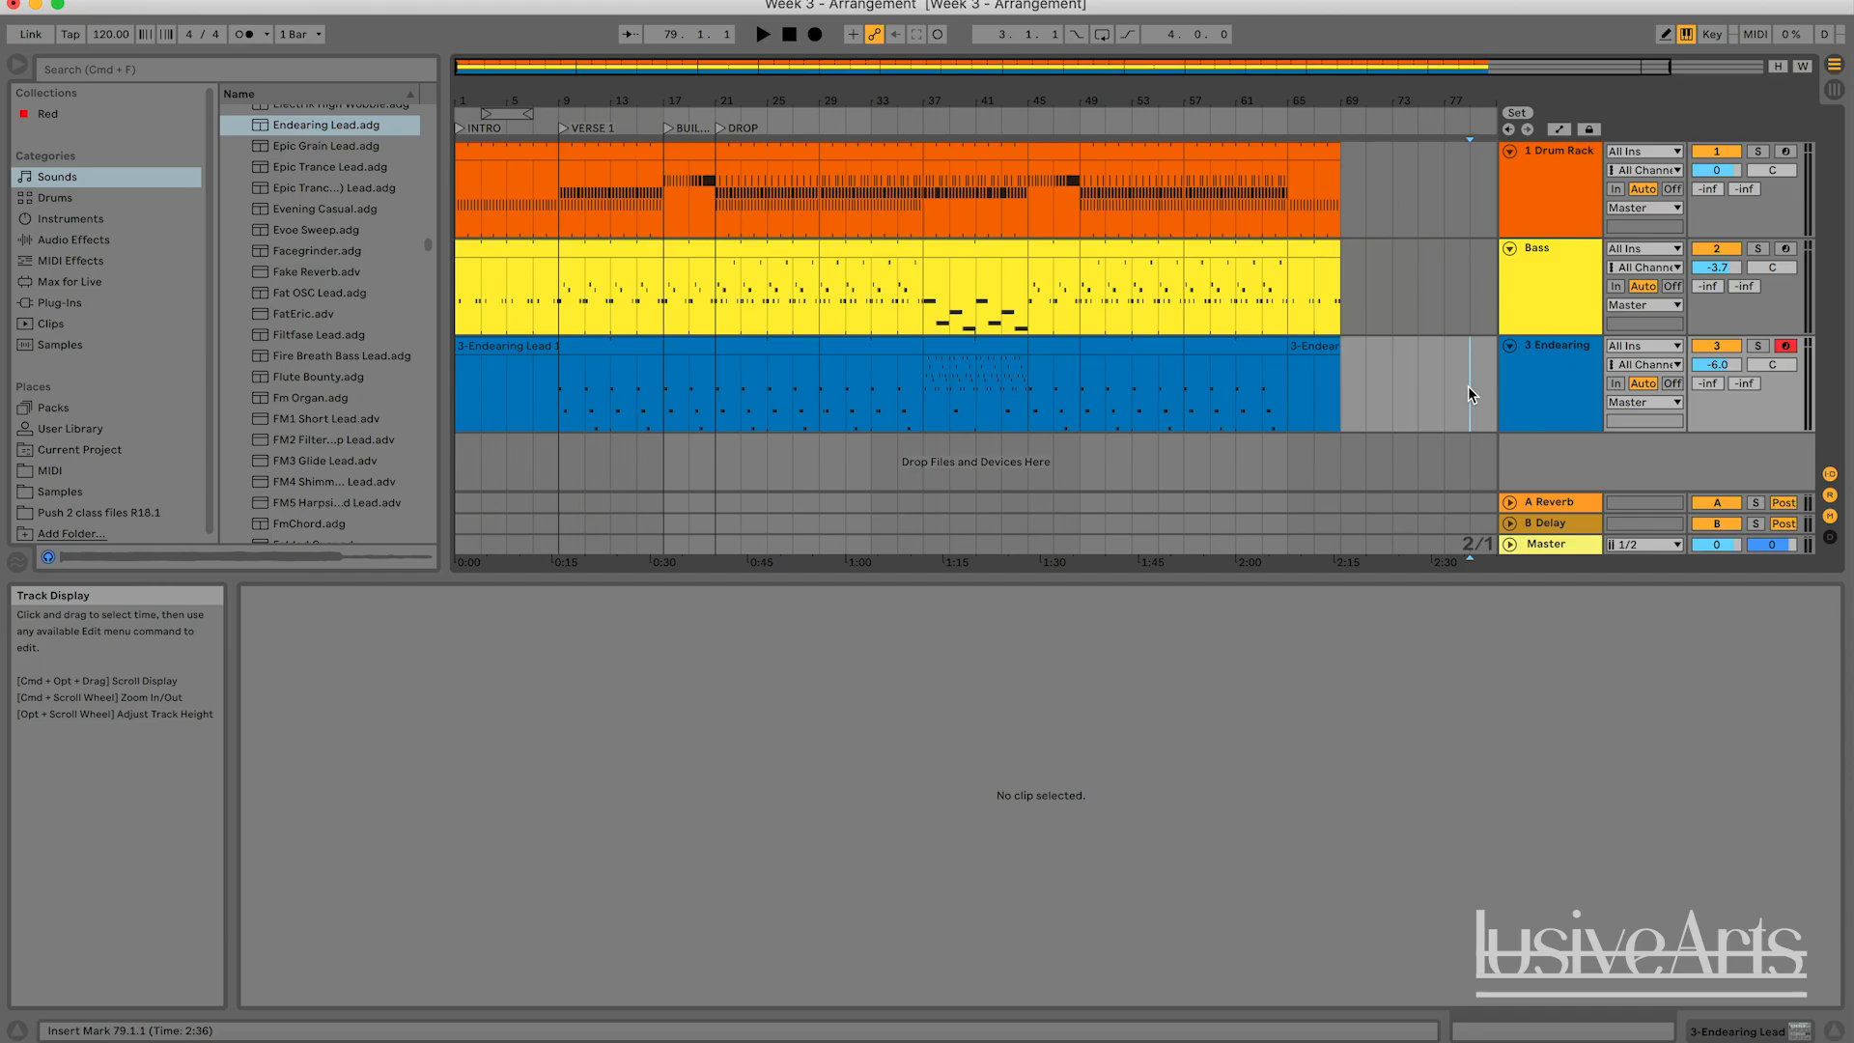
{"action": "double_click", "coordinate": [1076, 67]}
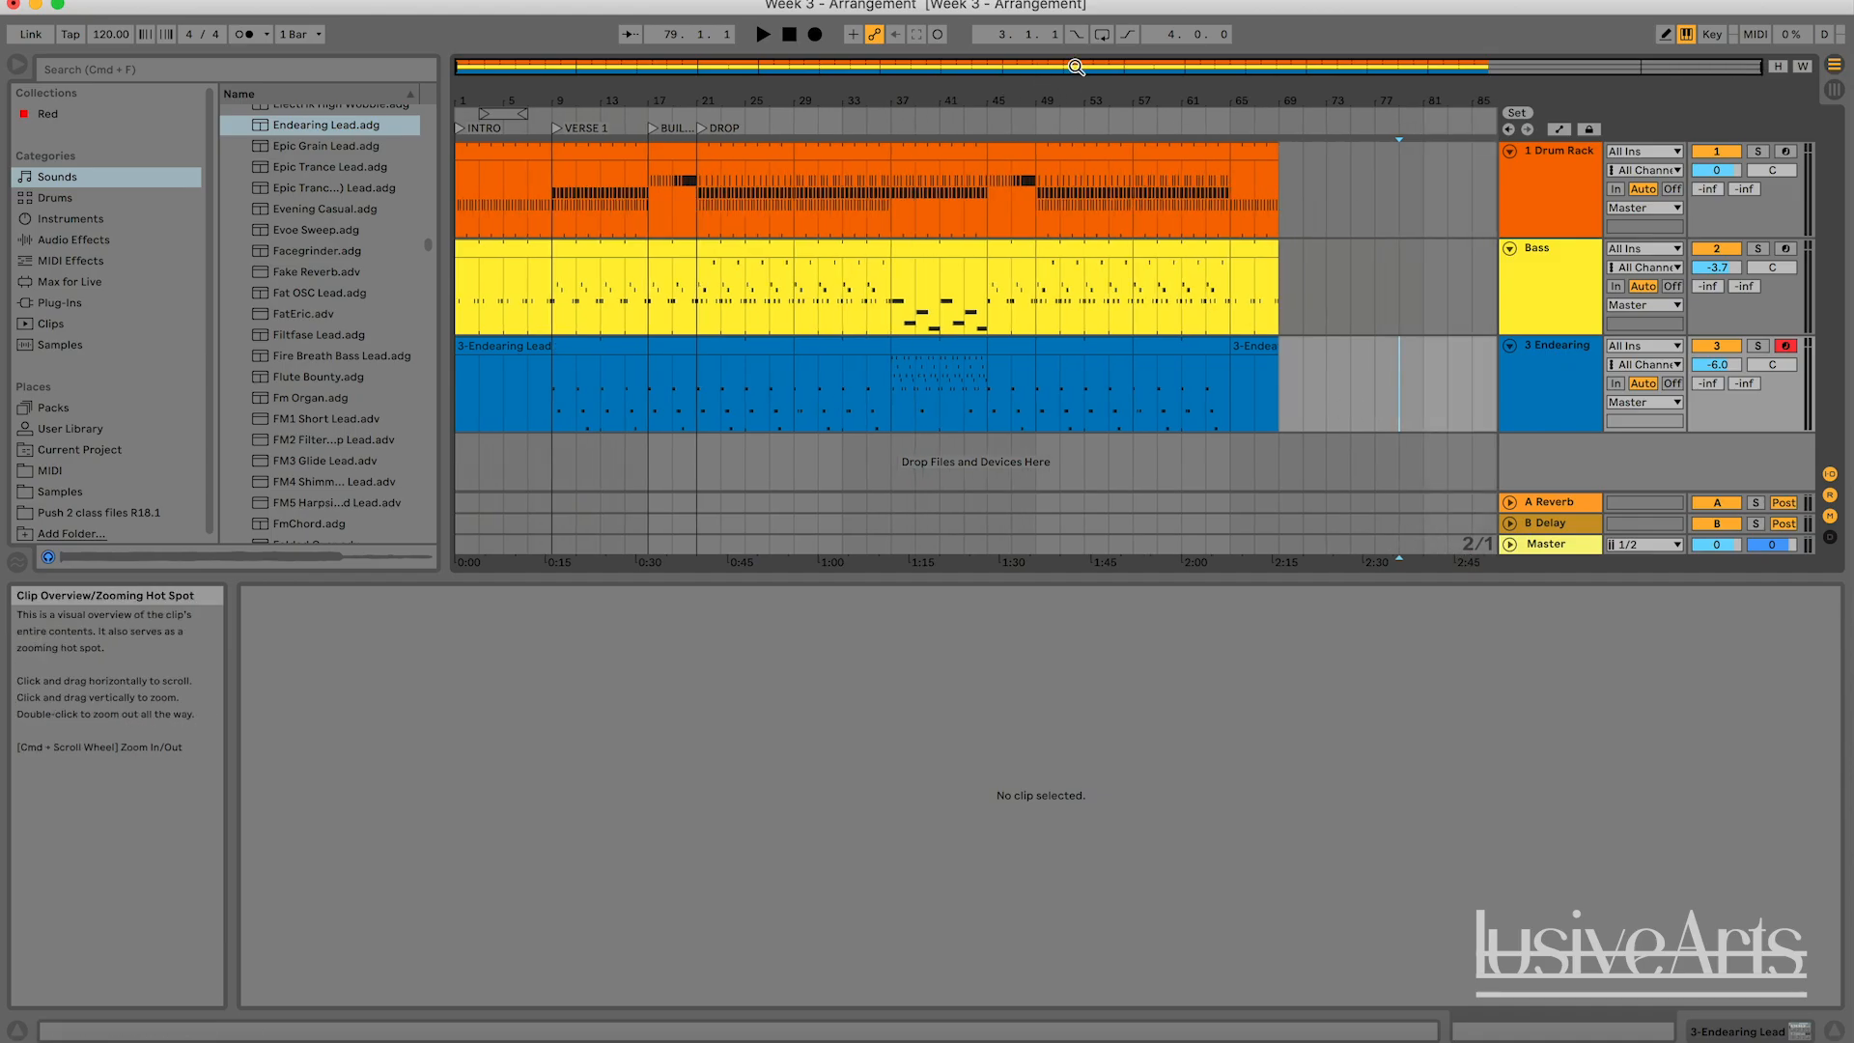
{"action": "left_click", "coordinate": [1344, 386]}
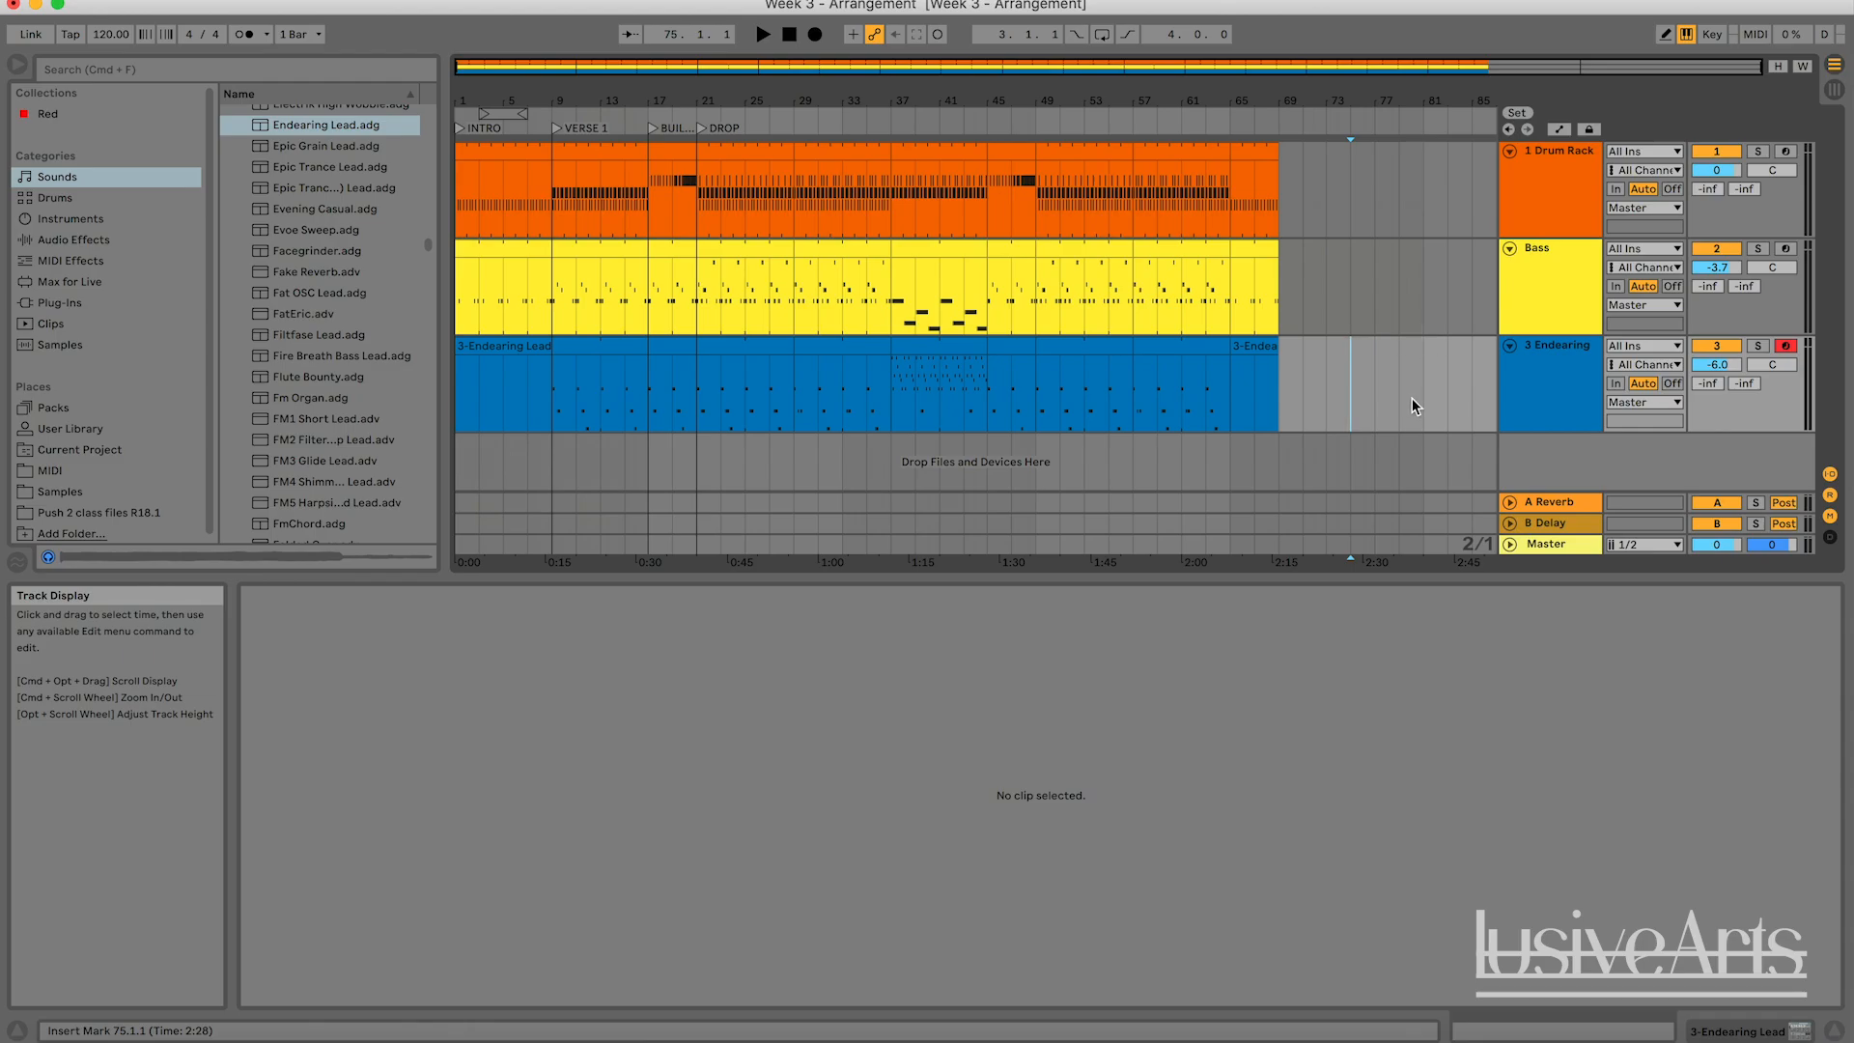
Compare the Session View clips with the Arrangement View and inspect the Drum Rack clip in the INTRO section.
{"action": "left_click", "coordinate": [1834, 89]}
{"action": "left_click", "coordinate": [1834, 65]}
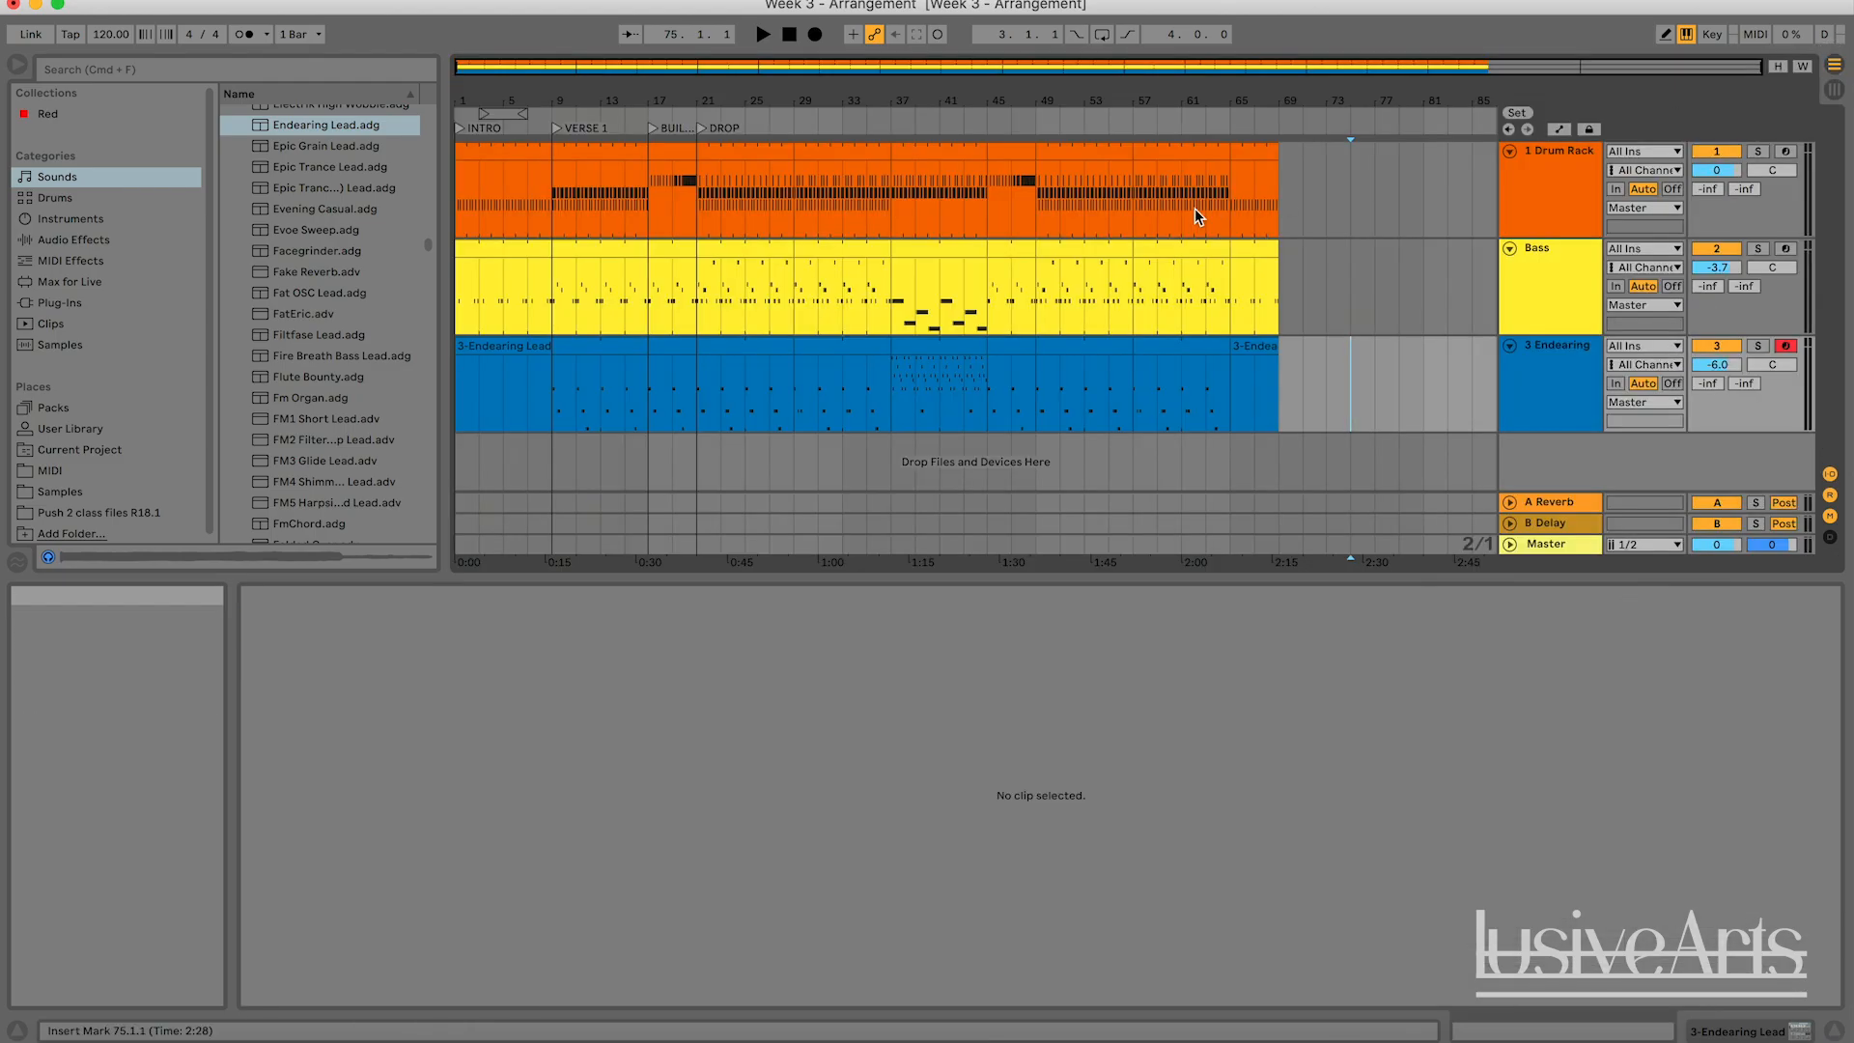
{"action": "mouse_move", "coordinate": [511, 187]}
{"action": "left_mouse_down"}
{"action": "mouse_move", "coordinate": [556, 391]}
{"action": "mouse_move", "coordinate": [488, 219]}
{"action": "mouse_move", "coordinate": [505, 194]}
{"action": "left_mouse_up"}
{"action": "left_click", "coordinate": [556, 401]}
{"action": "left_click", "coordinate": [506, 194]}
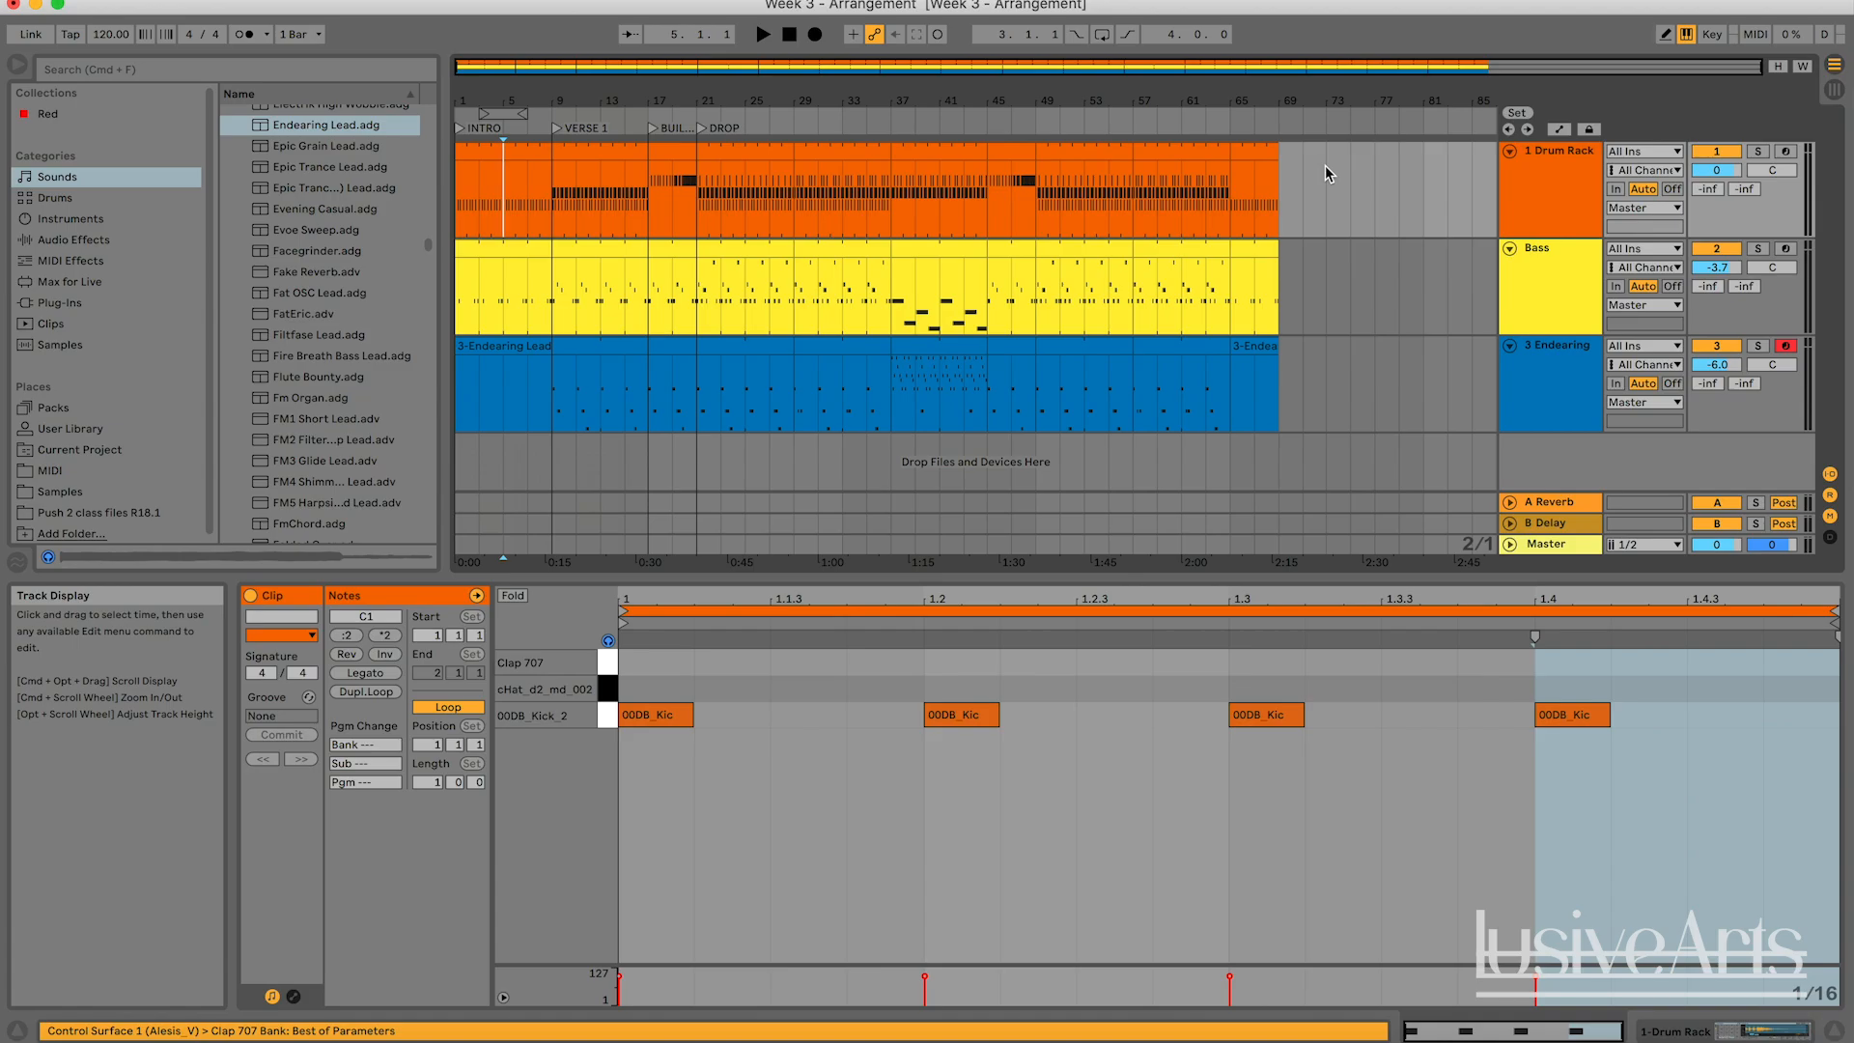
{"action": "left_click", "coordinate": [1834, 88]}
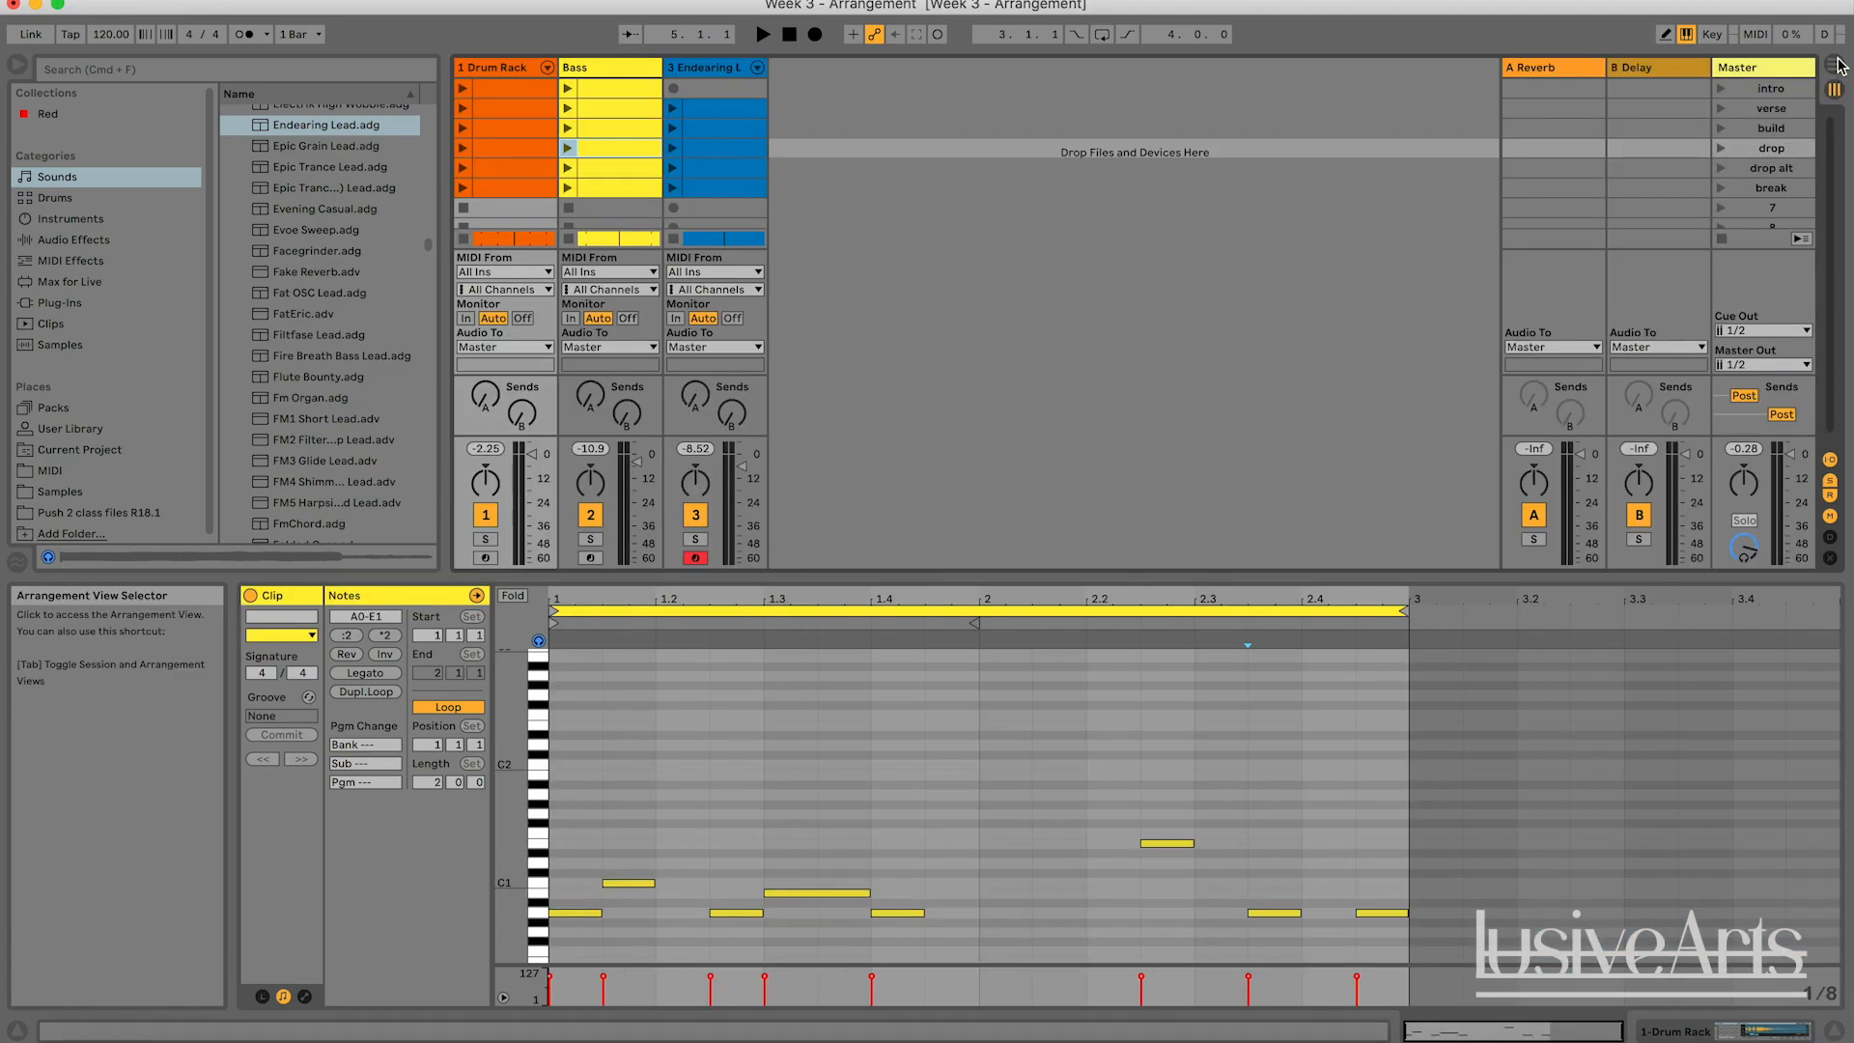
{"action": "left_click", "coordinate": [1834, 64]}
{"action": "key", "text": "Tab"}
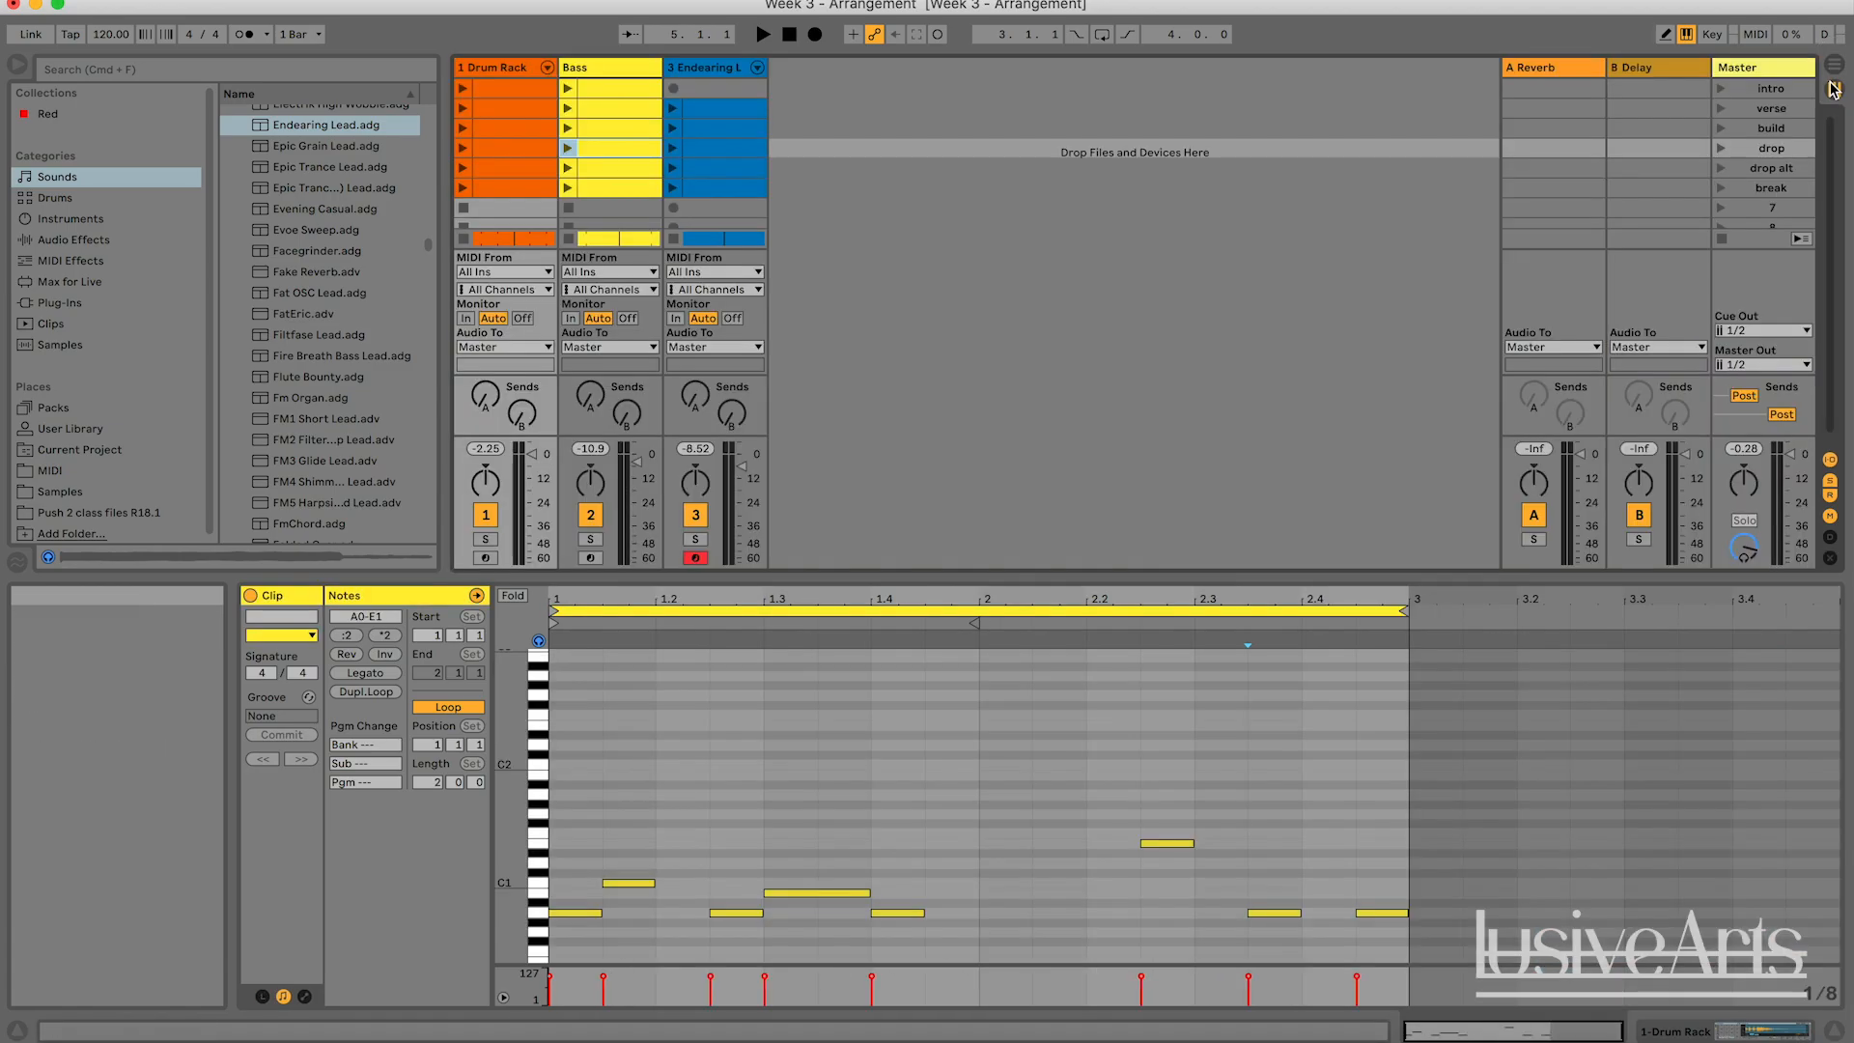
{"action": "key", "text": "Tab"}
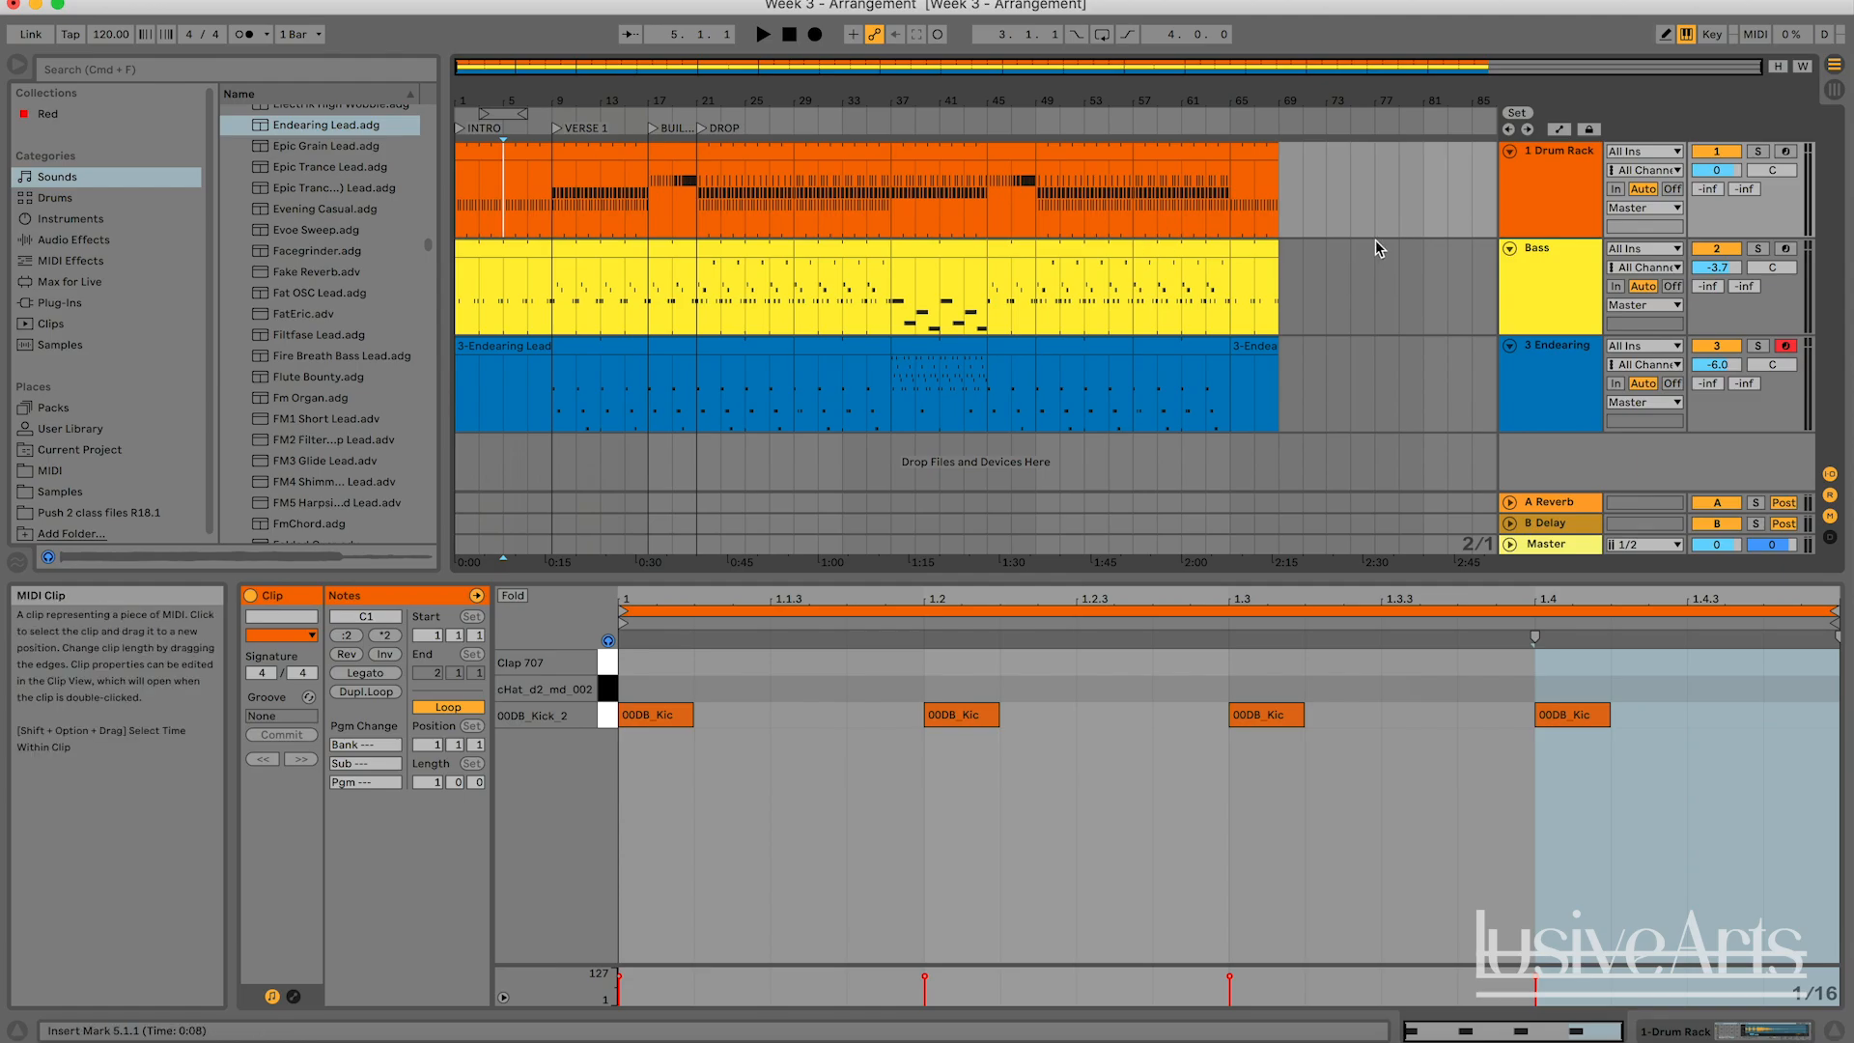
{"action": "left_click", "coordinate": [1408, 283]}
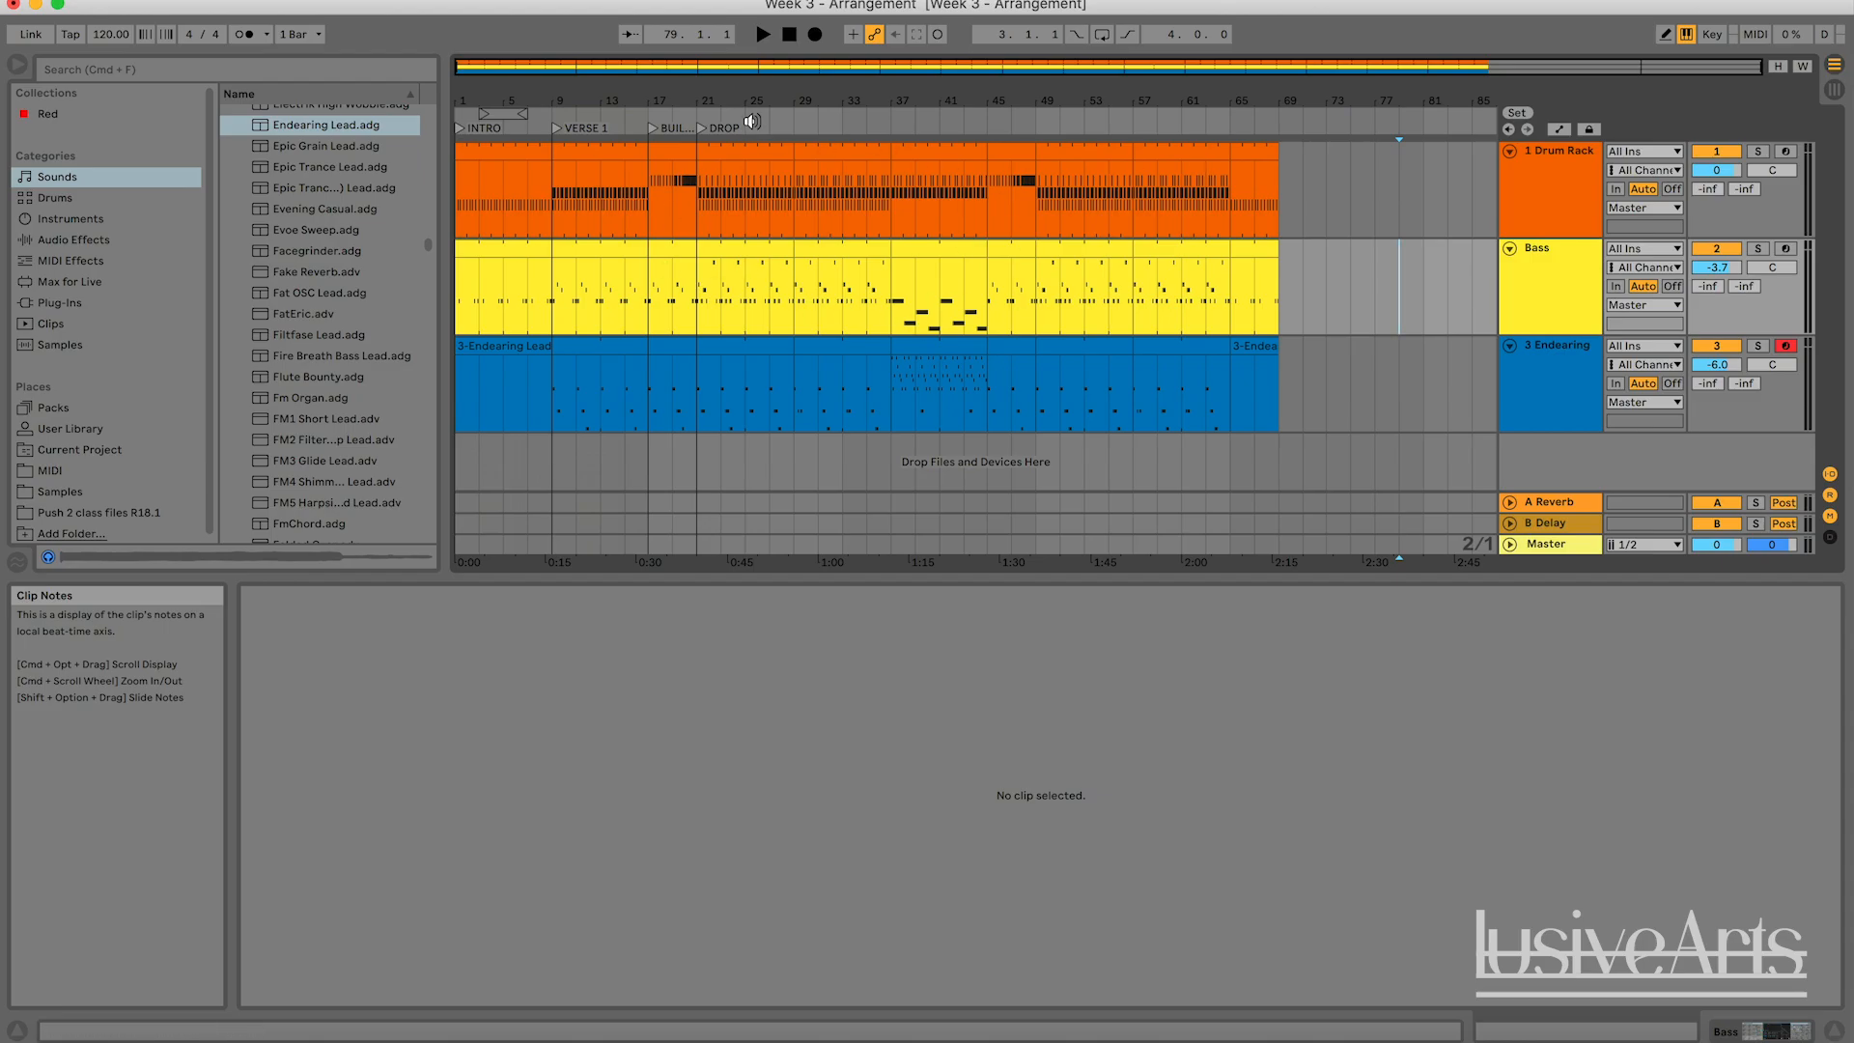
Play the end of the VERSE 1 section up to the BUILDUP locator, stop playback, and review the whole arrangement.
{"action": "left_click_drag", "start_coordinate": [661, 66], "coordinate": [593, 133]}
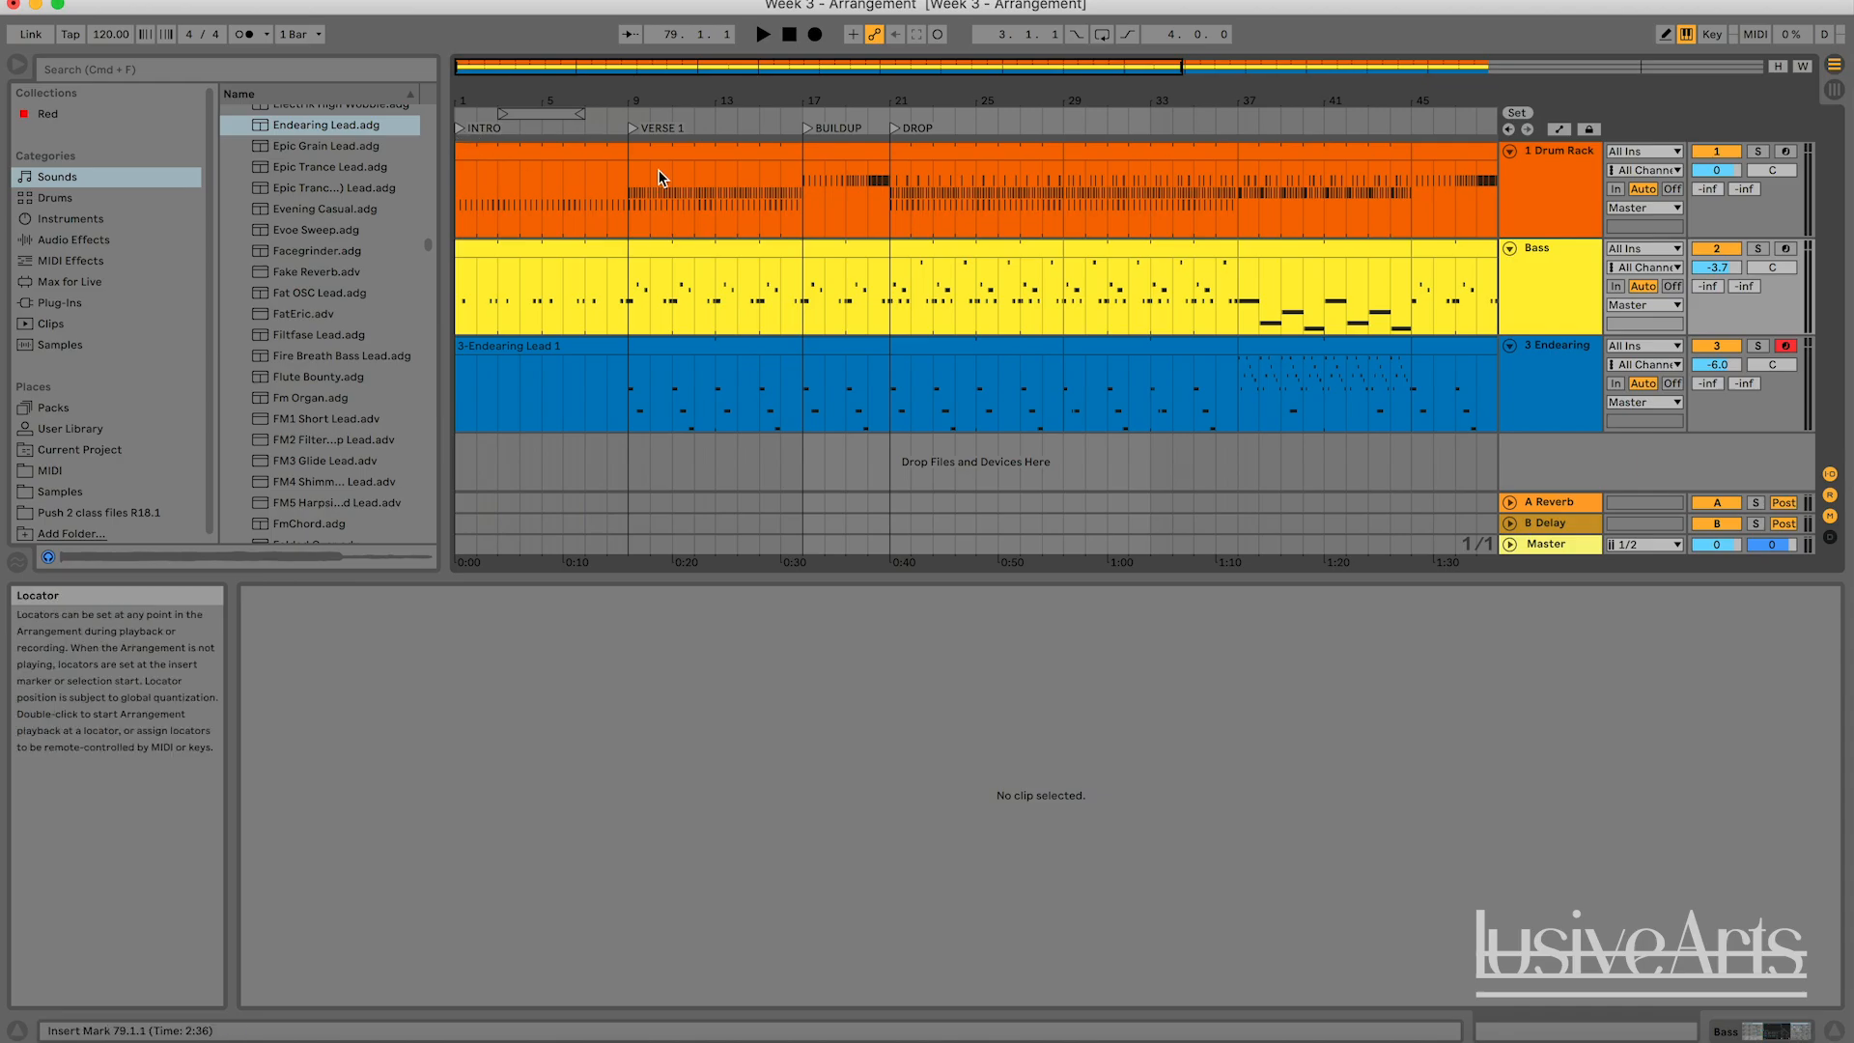
{"action": "left_click_drag", "start_coordinate": [865, 72], "coordinate": [877, 19]}
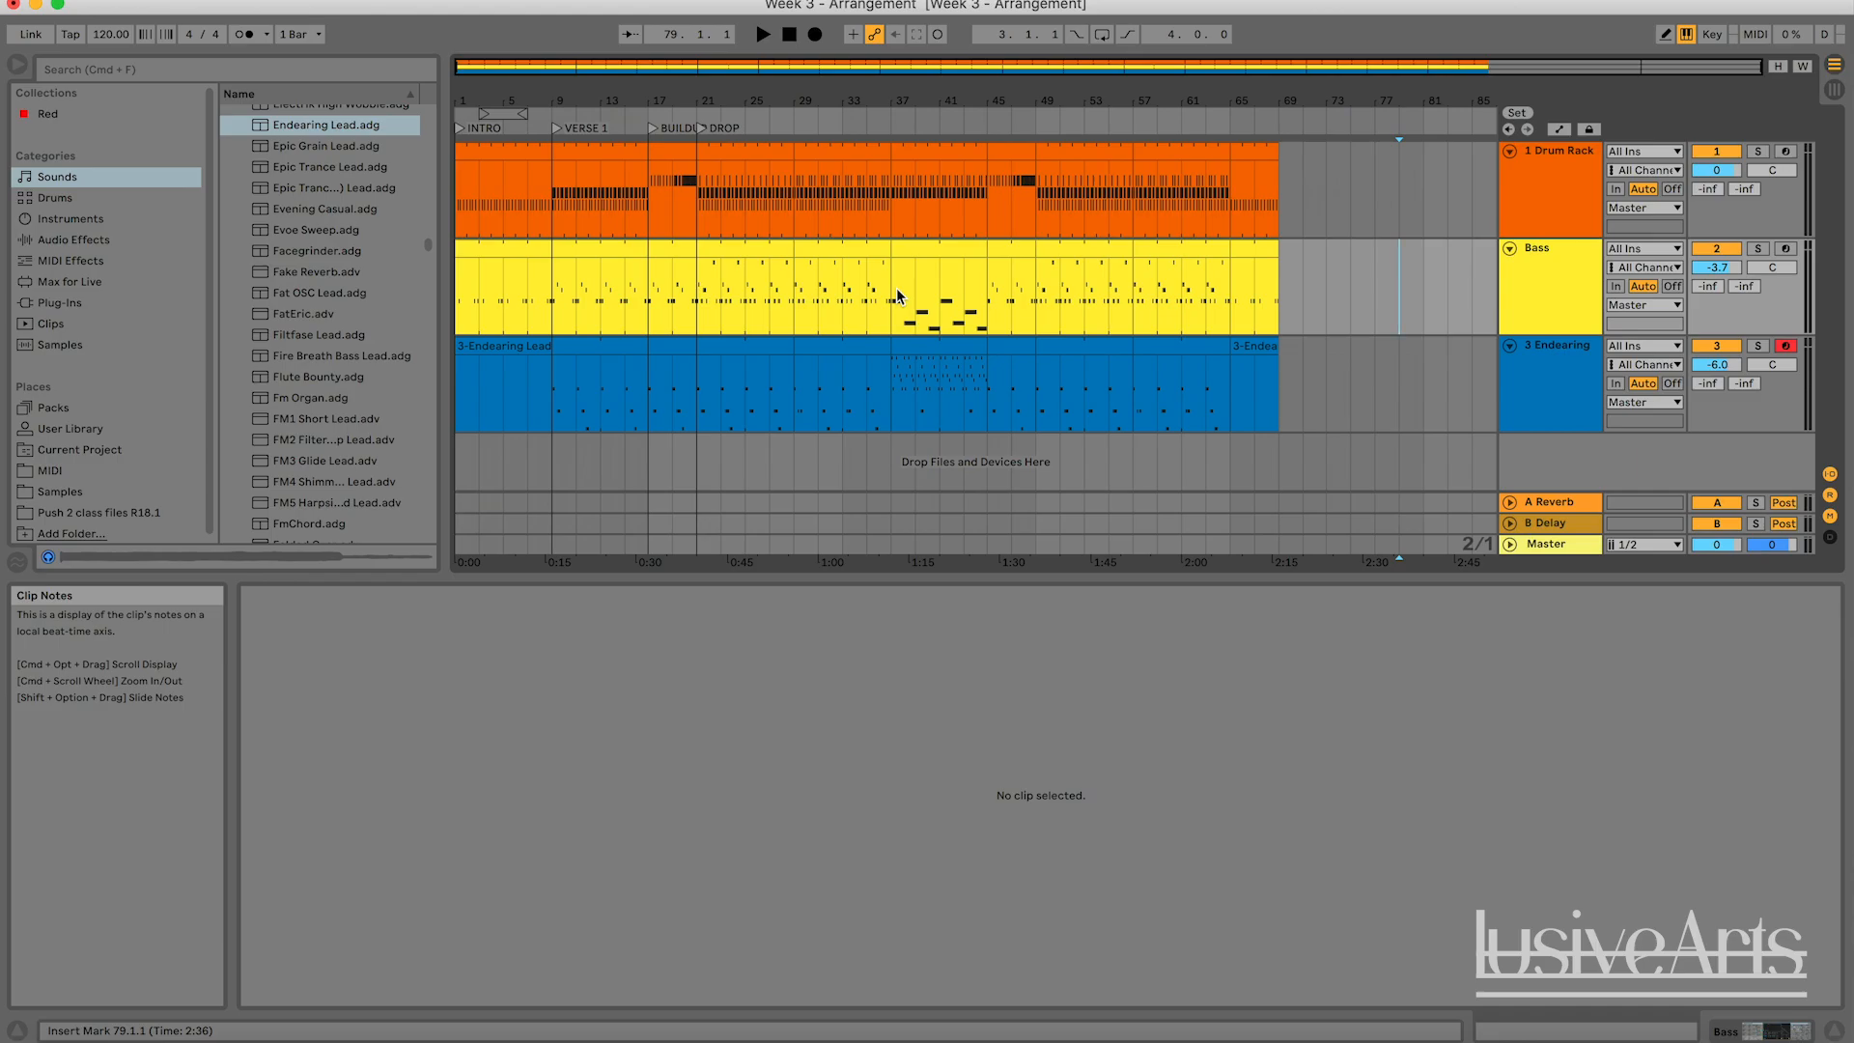
{"action": "left_click_drag", "start_coordinate": [676, 65], "coordinate": [676, 106]}
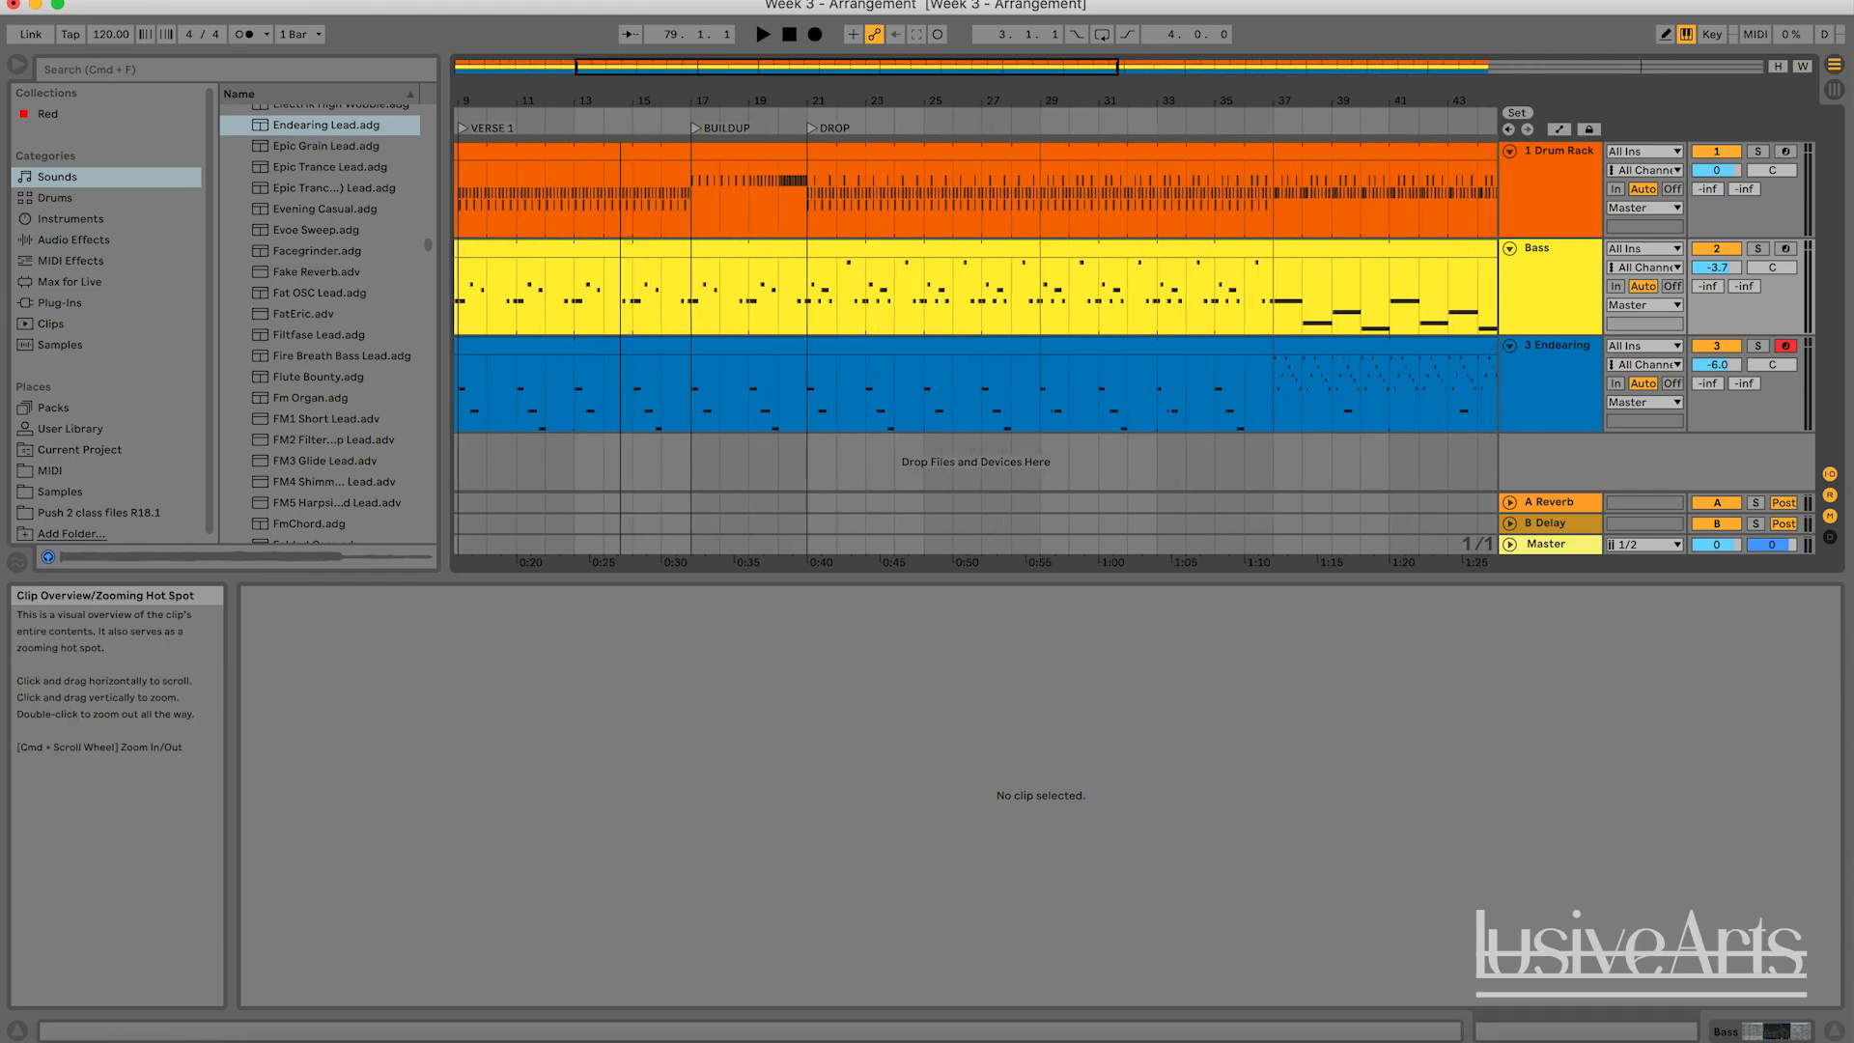
{"action": "left_click", "coordinate": [675, 97]}
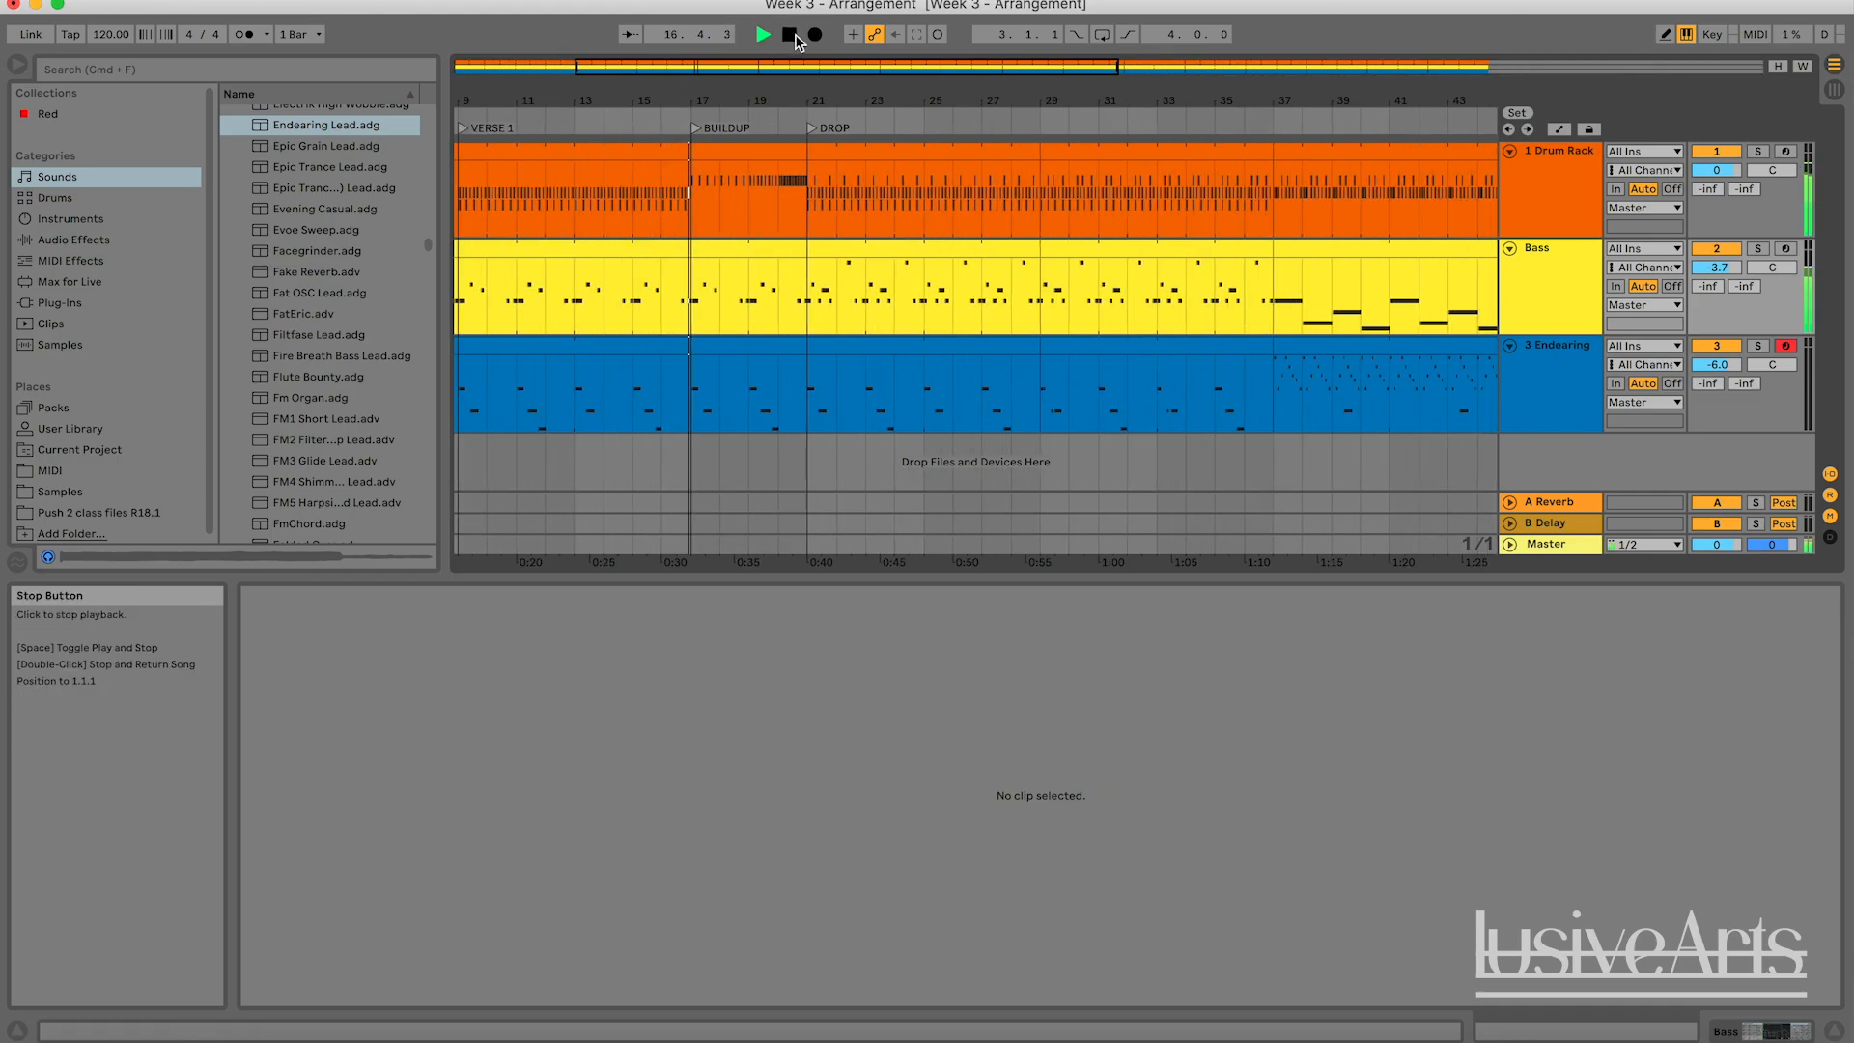
{"action": "left_click", "coordinate": [795, 36]}
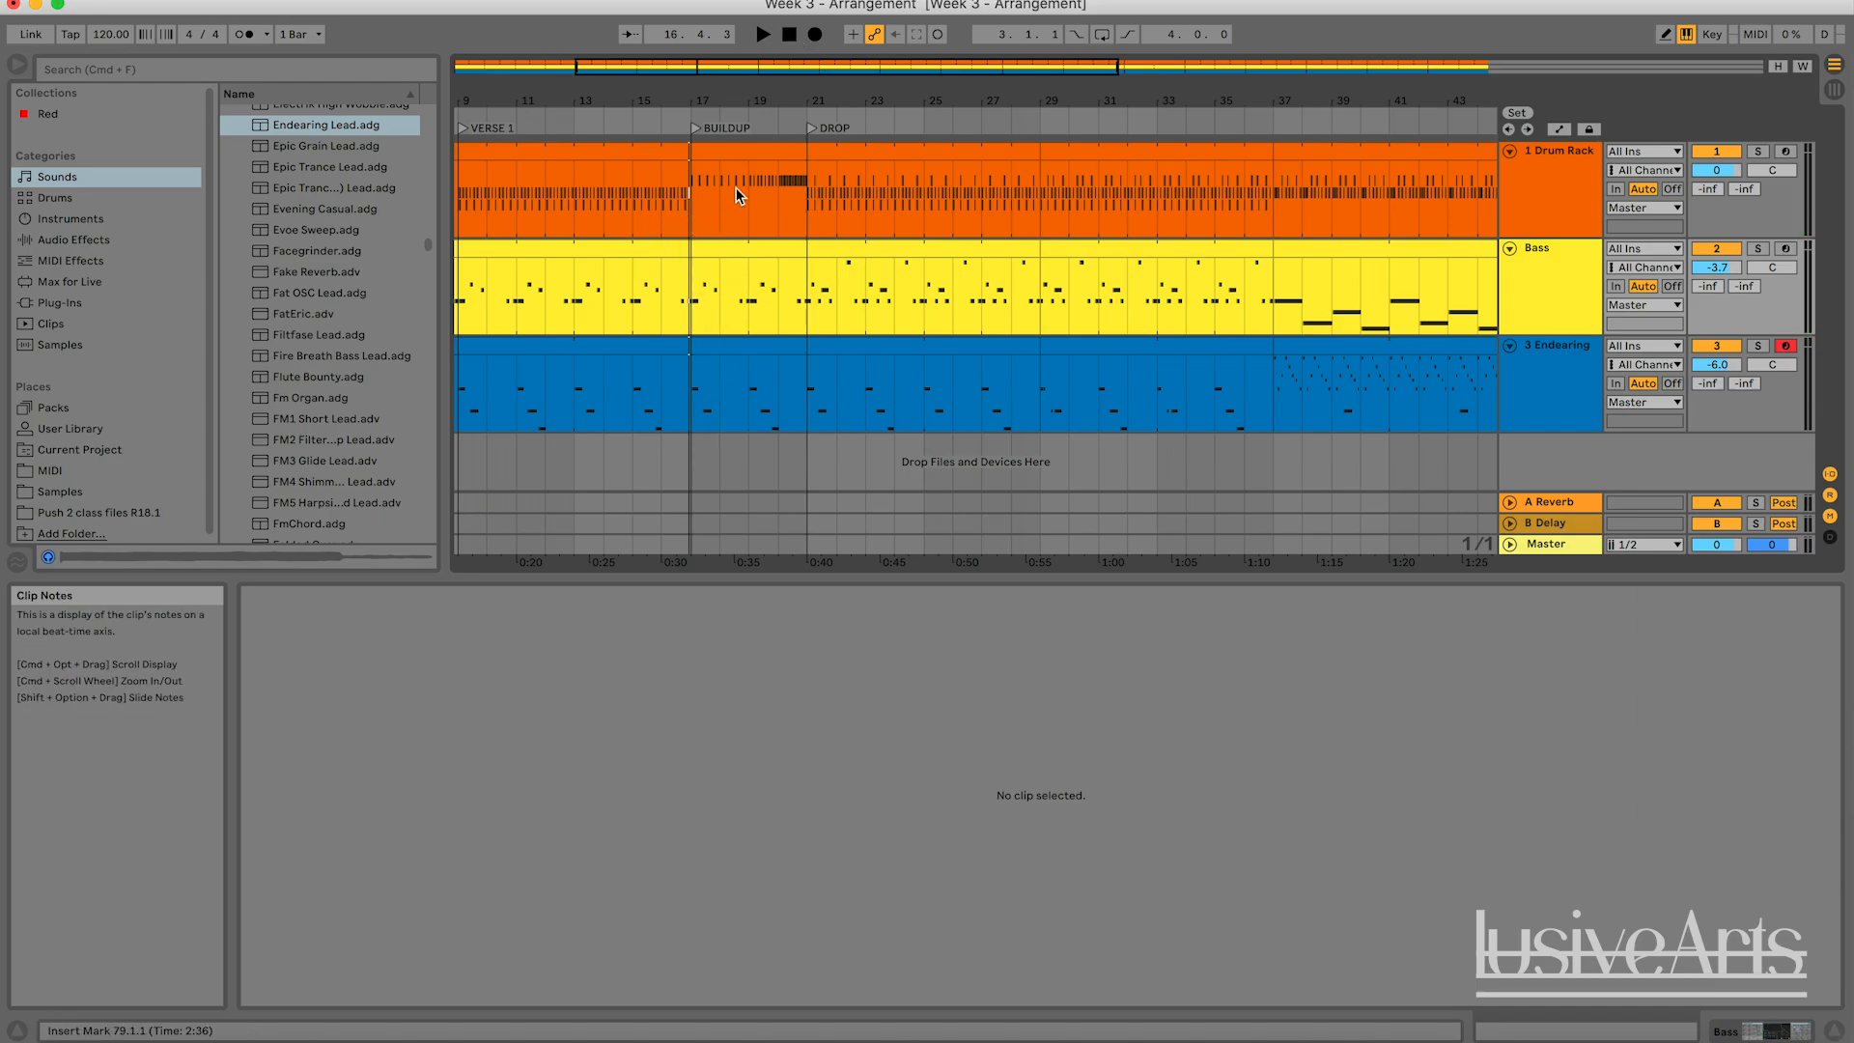
{"action": "scroll", "coordinate": [864, 275], "scroll_direction": "down", "scroll_amount": 2}
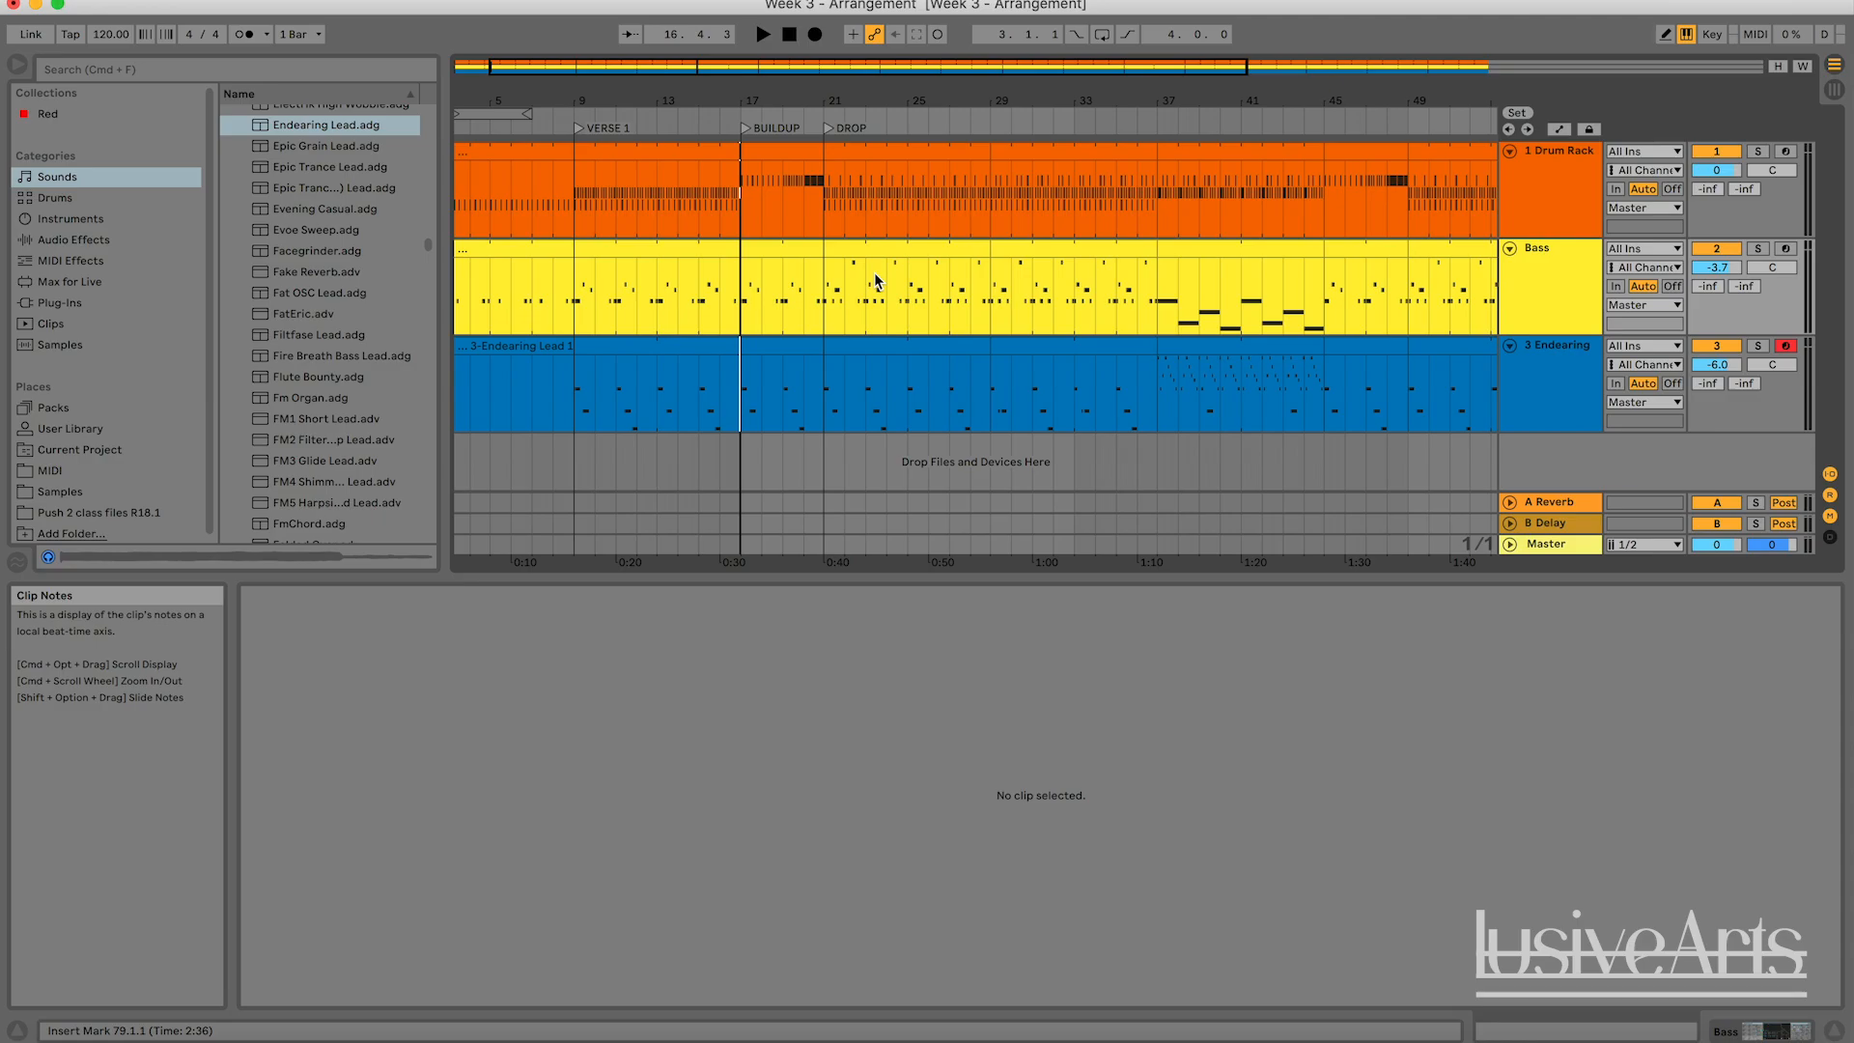
{"action": "double_click", "coordinate": [1151, 67]}
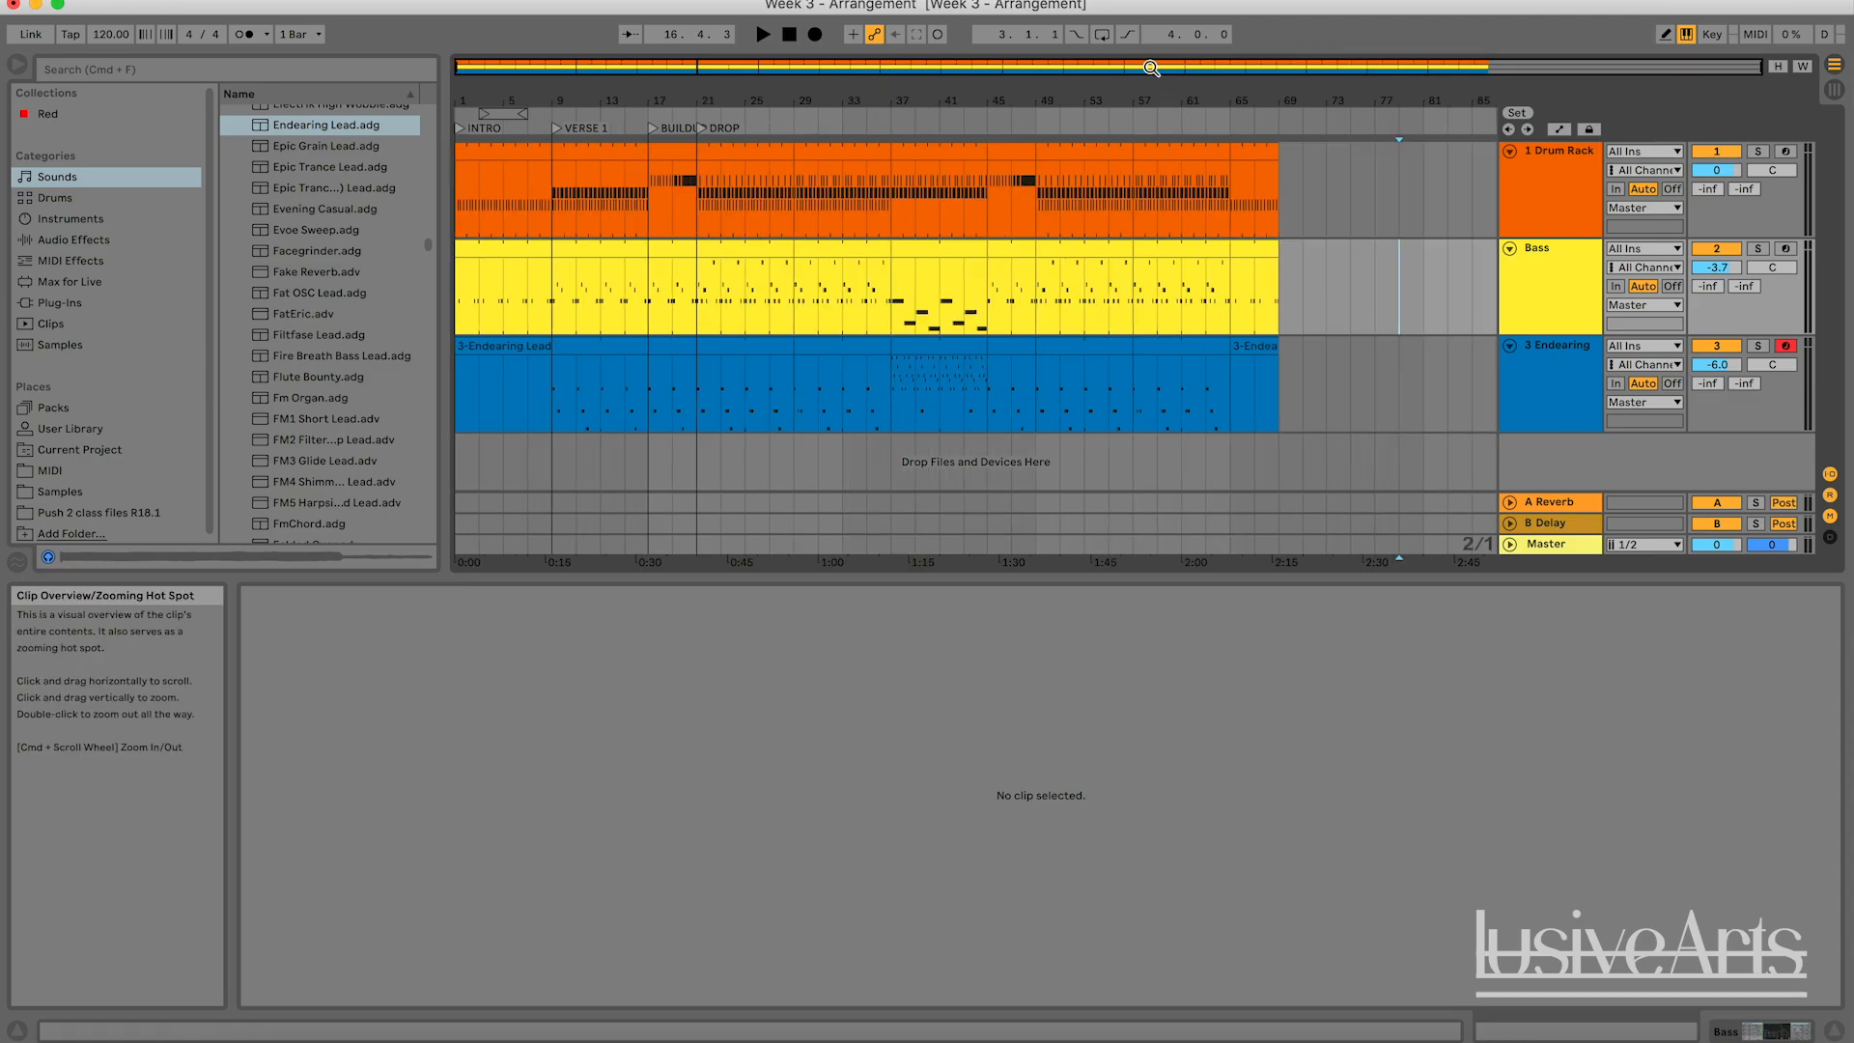